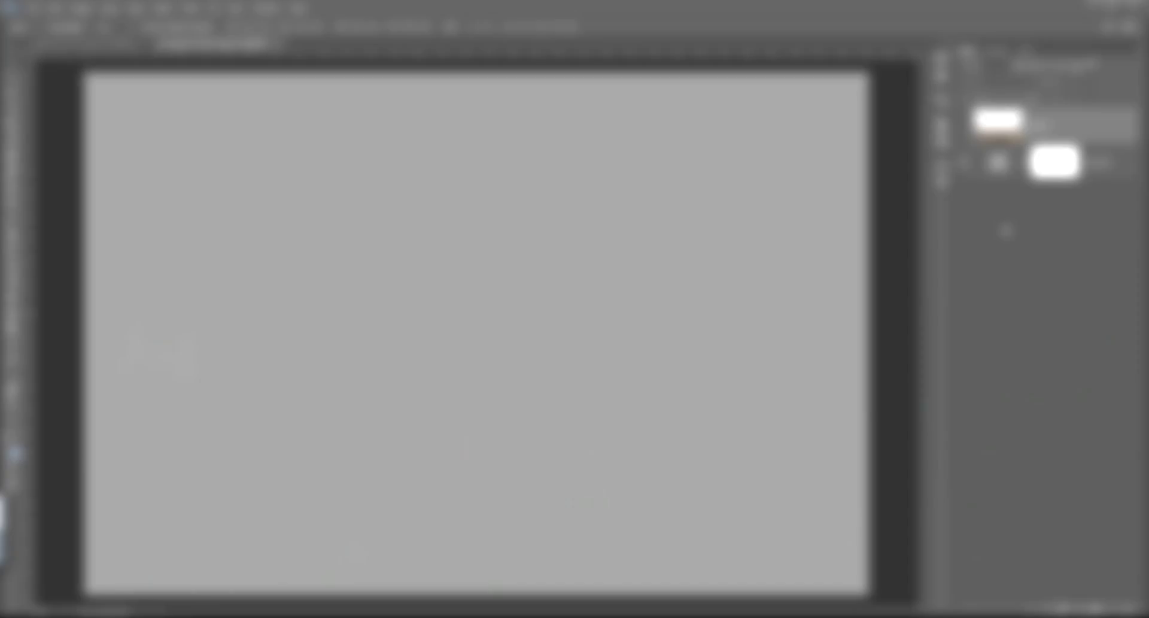
# Delete Layer 0, show the dirt ground layer, compare with the DSC02520 sky toggled, and save.
pyautogui.press('Delete')
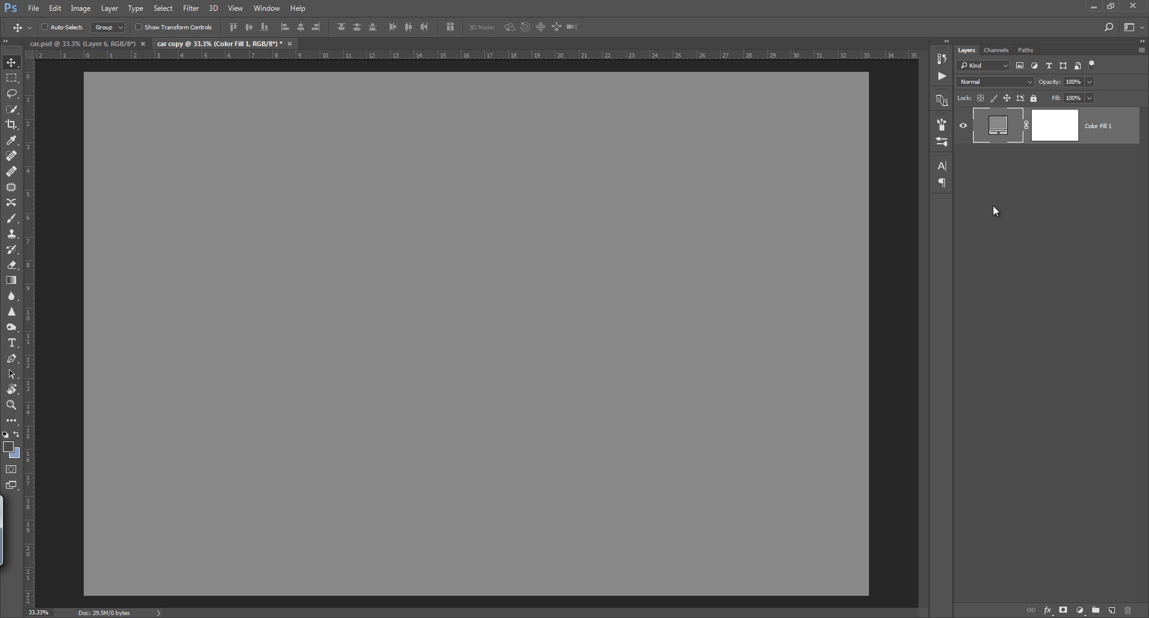
pyautogui.hotkey('ctrl', 'j')
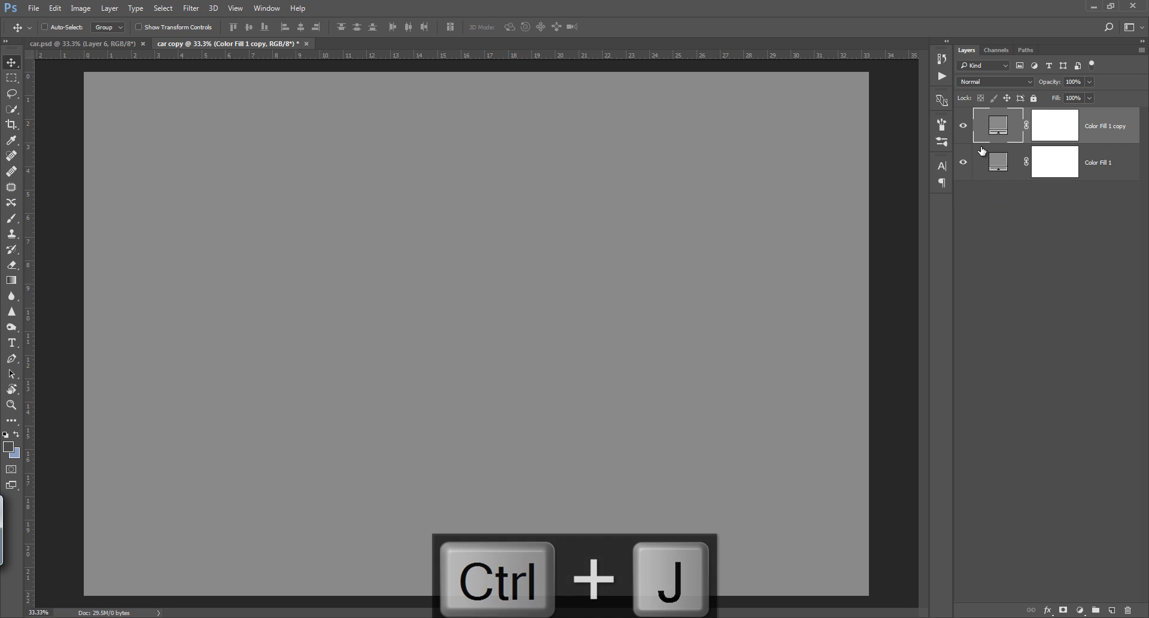
pyautogui.hotkey('ctrl', 'z')
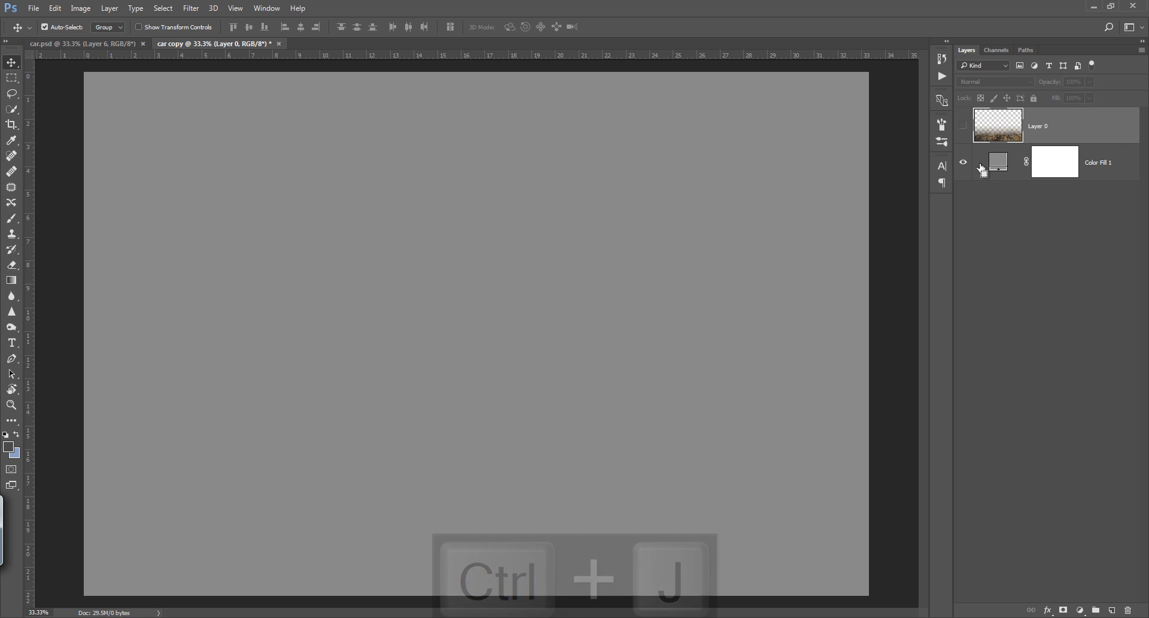
pyautogui.click(962, 127)
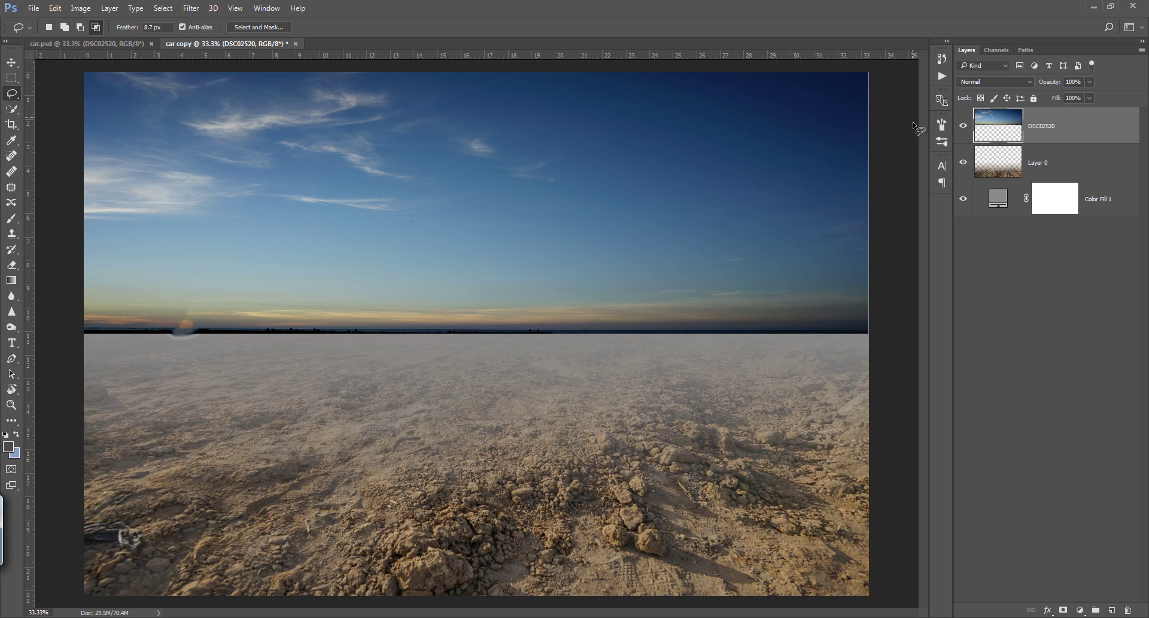
pyautogui.click(965, 126)
pyautogui.click(963, 126)
pyautogui.hotkey('ctrl', 's')
# Mask DSC02520 with a black-to-white linear gradient dragged across the horizon.
pyautogui.click(1063, 609)
pyautogui.press('g')
pyautogui.click(117, 27)
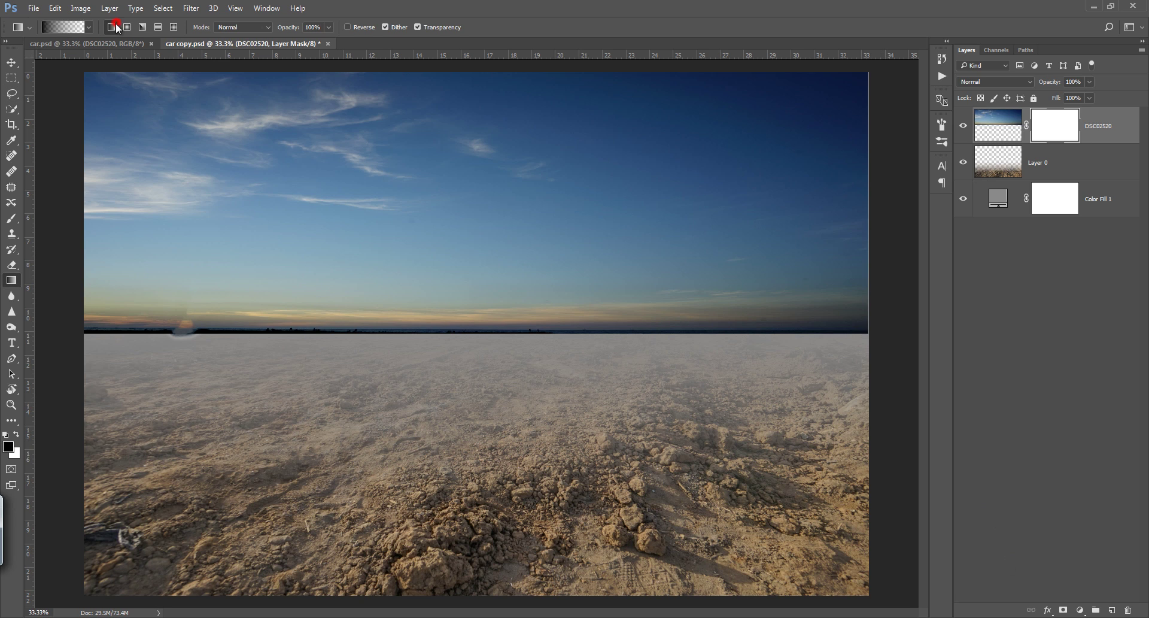
pyautogui.moveTo(392, 316); pyautogui.dragTo(392, 120)
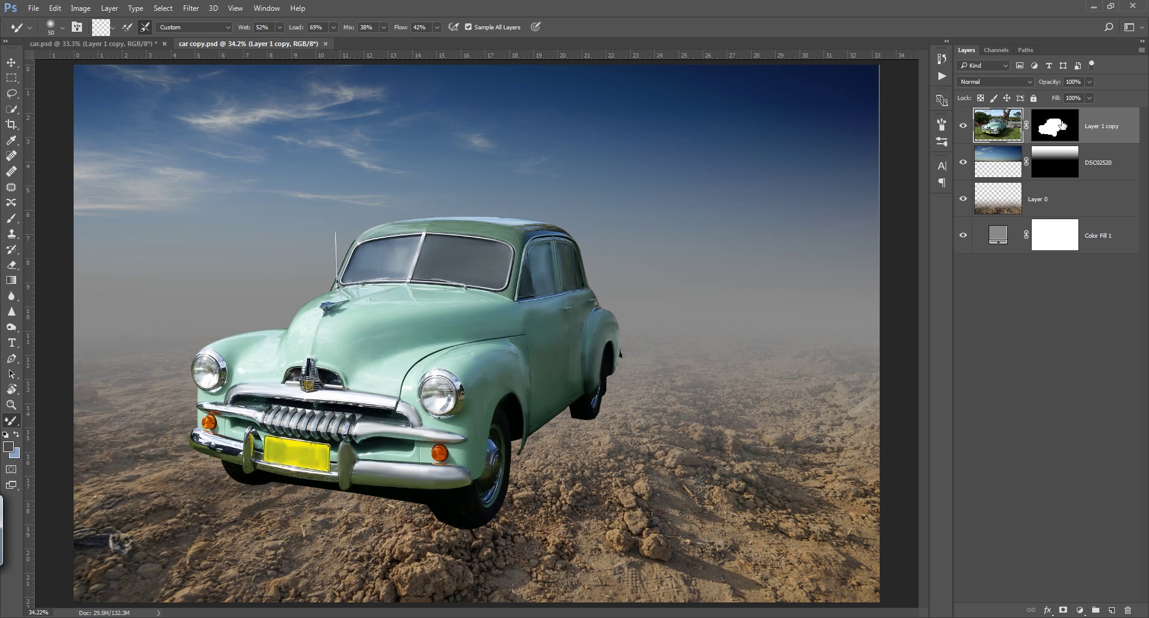
# Duplicate the masked car as Layer 1 copy 2, hide the original, and scale the copy to ~96%.
pyautogui.click(1059, 125)
pyautogui.hotkey('ctrl', 'j')
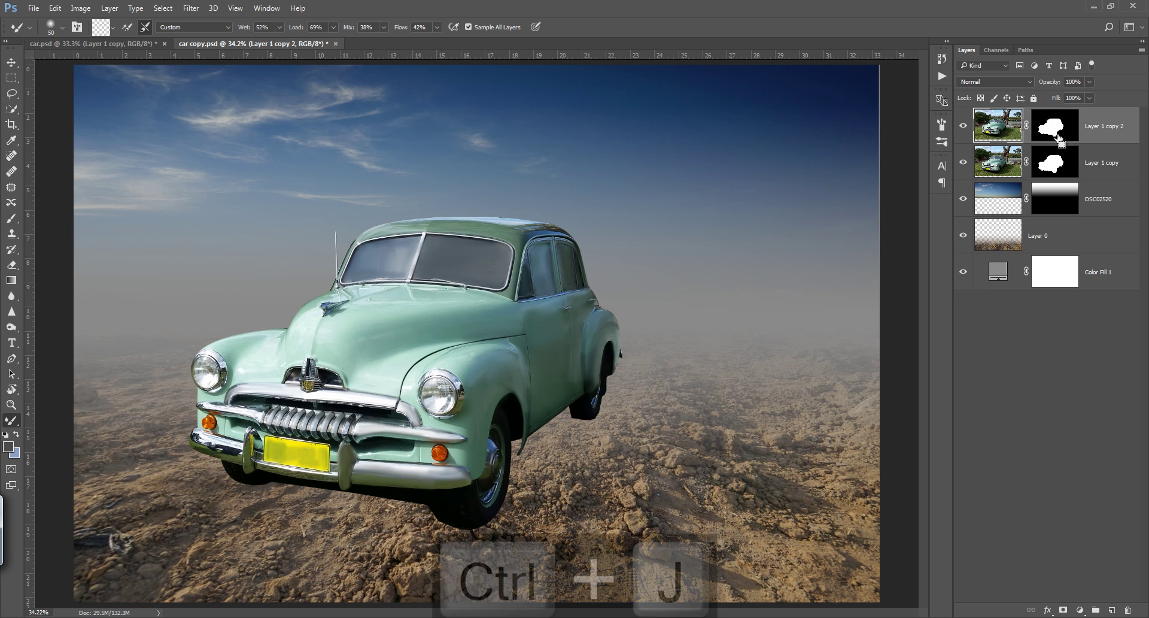
pyautogui.click(963, 162)
pyautogui.hotkey('ctrl', 't')
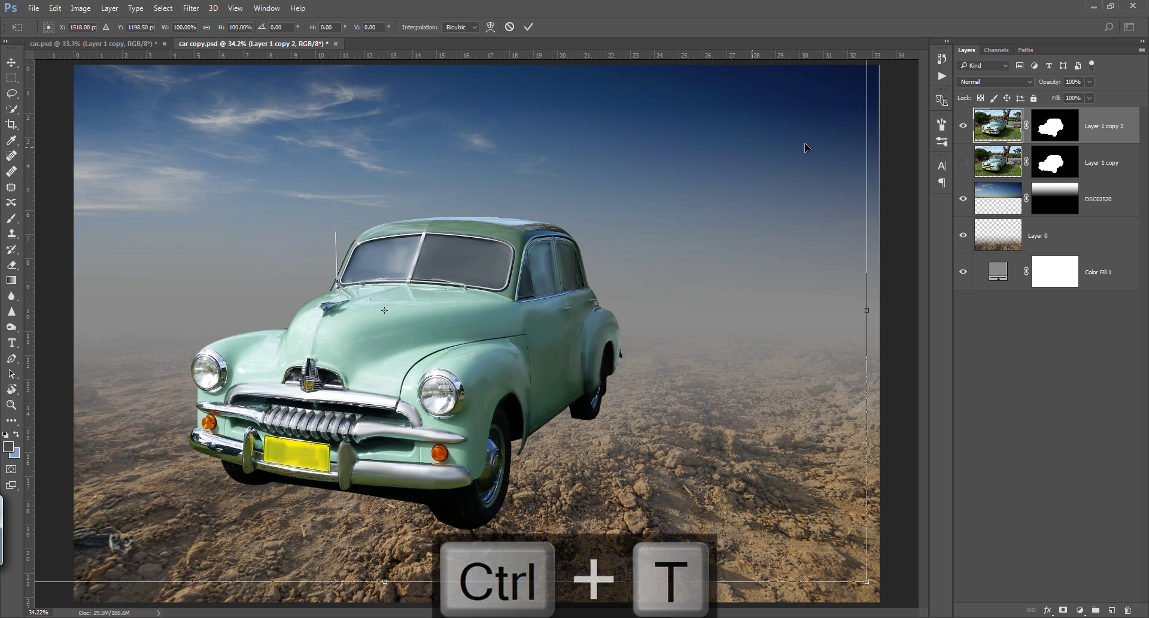
pyautogui.scroll(-2, 790, 185)
pyautogui.scroll(-2, 742, 155)
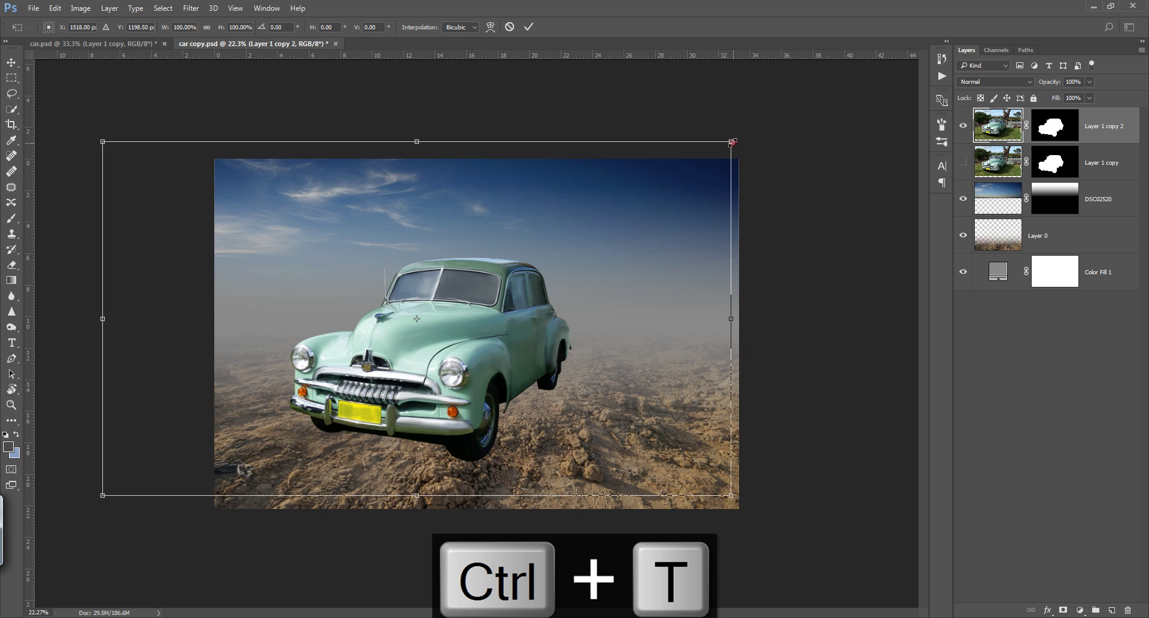
pyautogui.moveTo(732, 141); pyautogui.dragTo(708, 154)
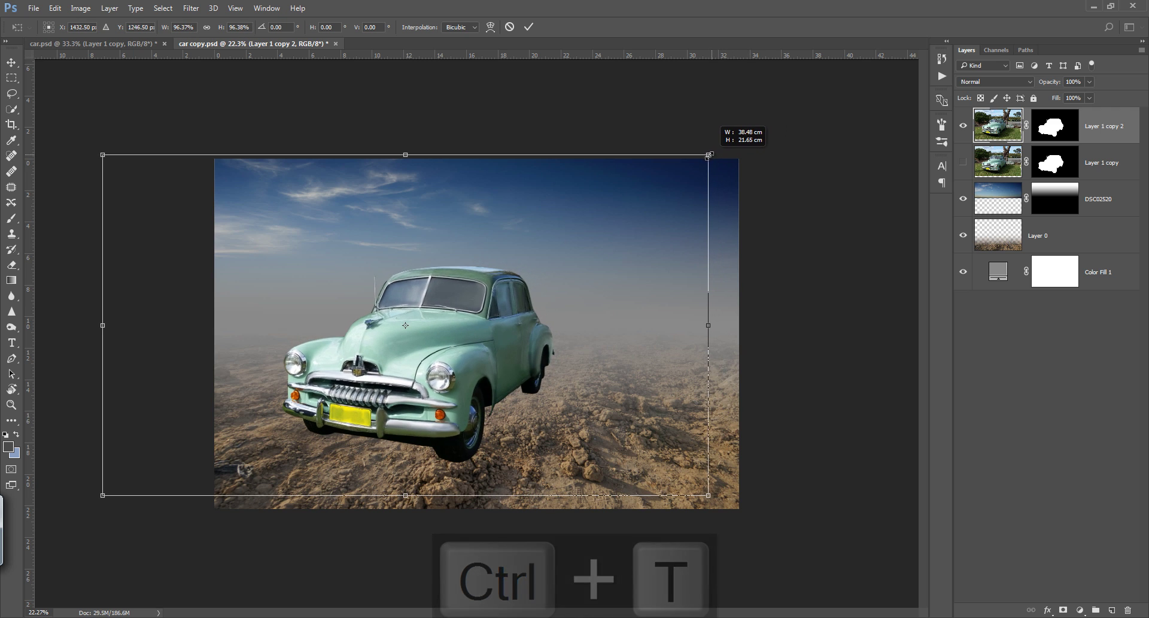
pyautogui.click(527, 27)
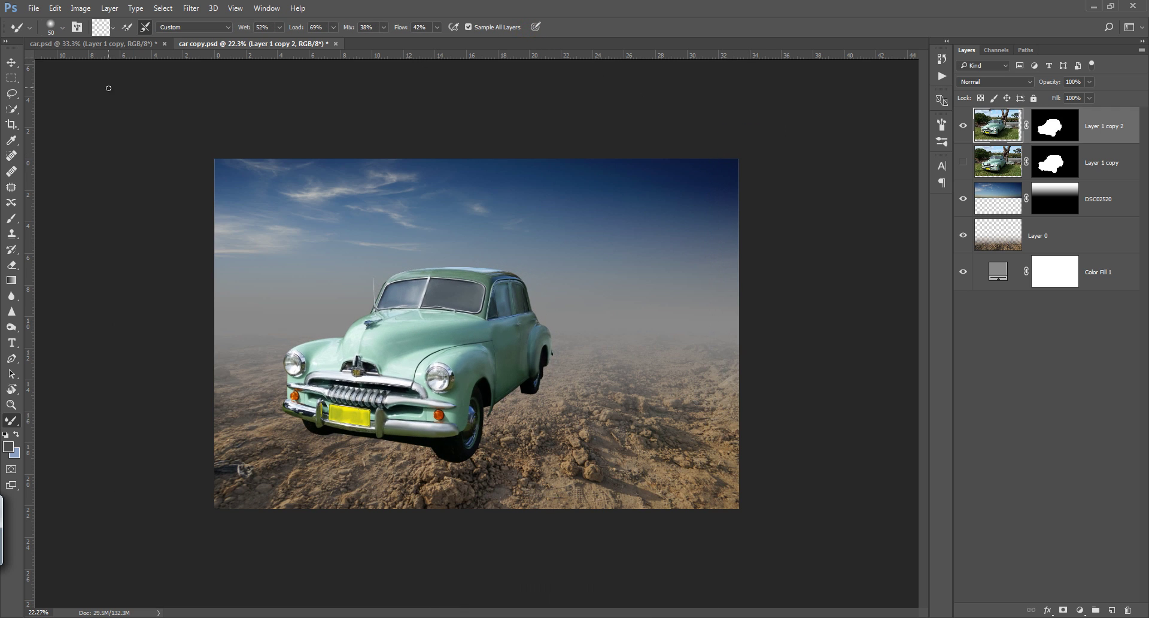
# Move the car slightly up and duplicate it as Layer 1 copy 3, hidden for now.
pyautogui.hotkey('ctrl', '0')
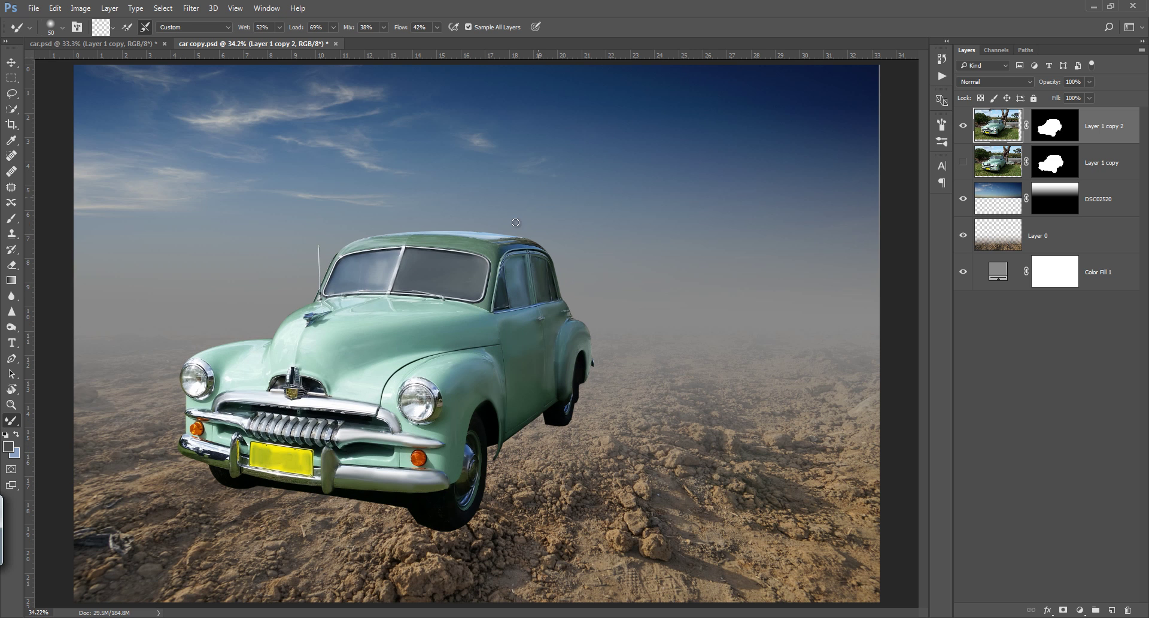
pyautogui.press('v')
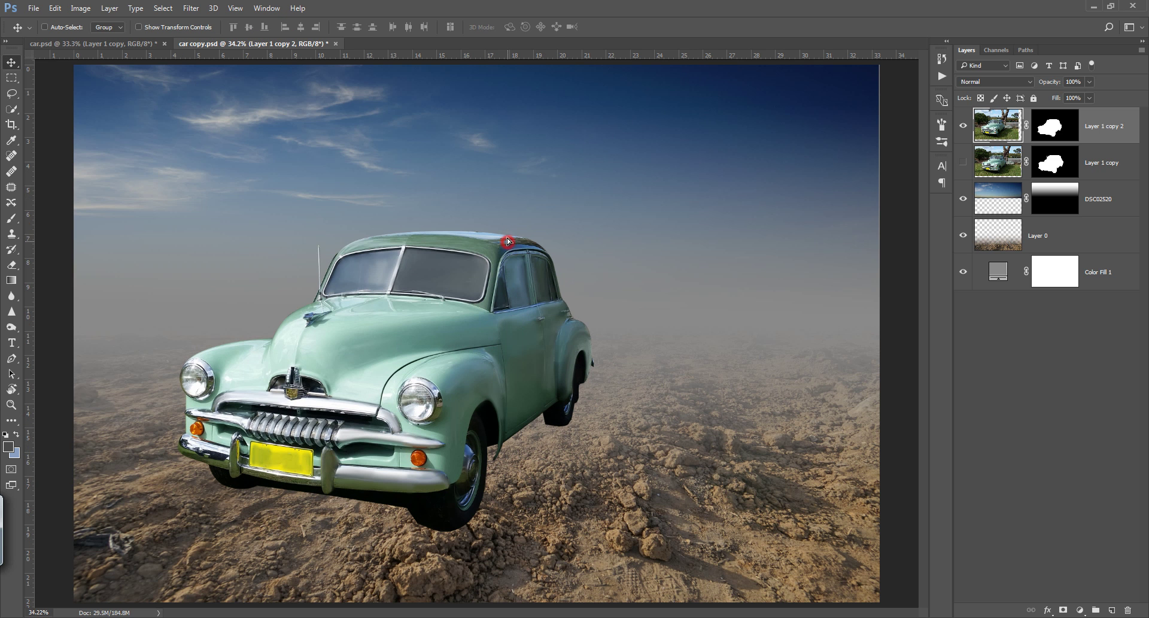
pyautogui.moveTo(508, 241)
pyautogui.mouseDown()
pyautogui.moveTo(506, 226)
pyautogui.moveTo(503, 249)
pyautogui.mouseUp()
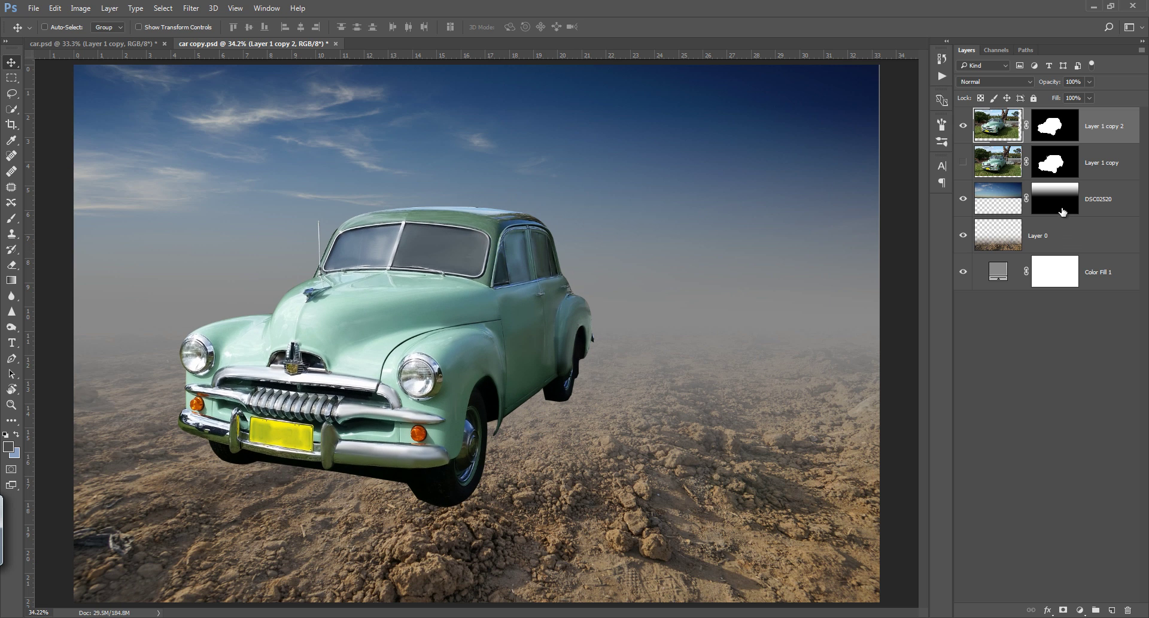
pyautogui.hotkey('ctrl', 'j')
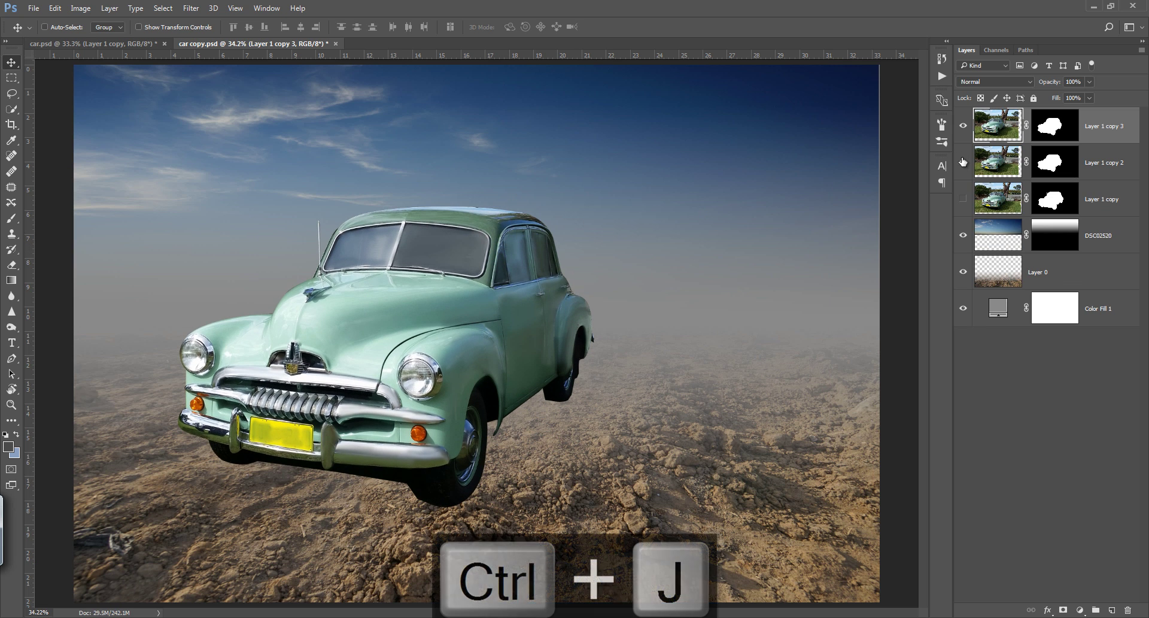
pyautogui.click(961, 127)
# Delete Layer 1 copy 2's mask, set it to Multiply, give it a fresh white mask, and save.
pyautogui.click(1055, 161)
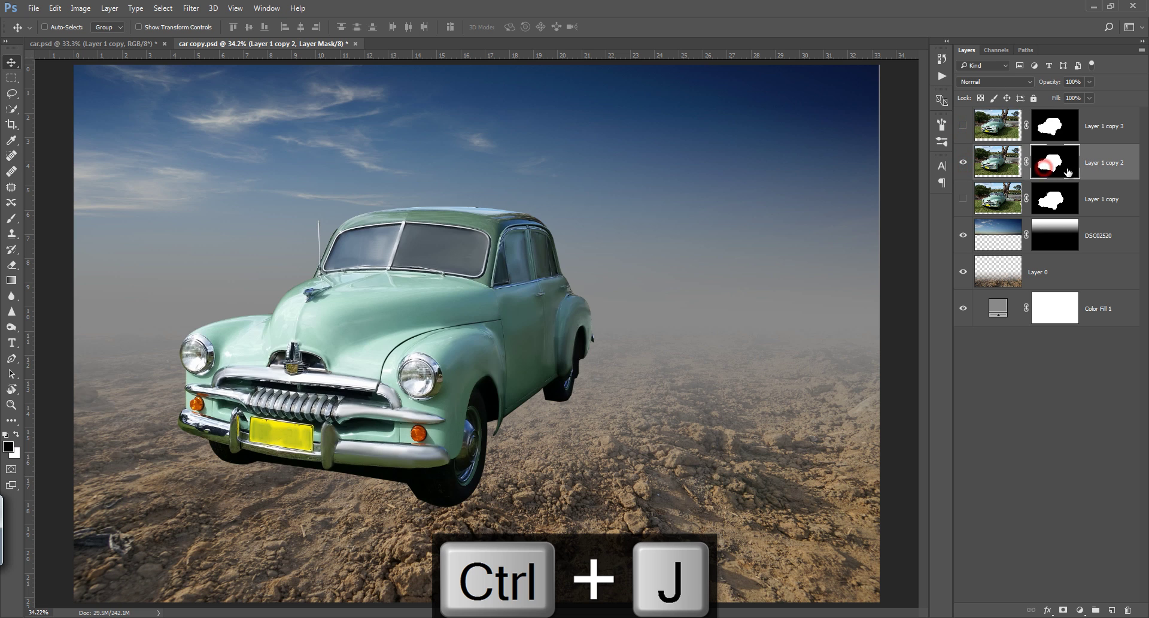
pyautogui.rightClick(1053, 169)
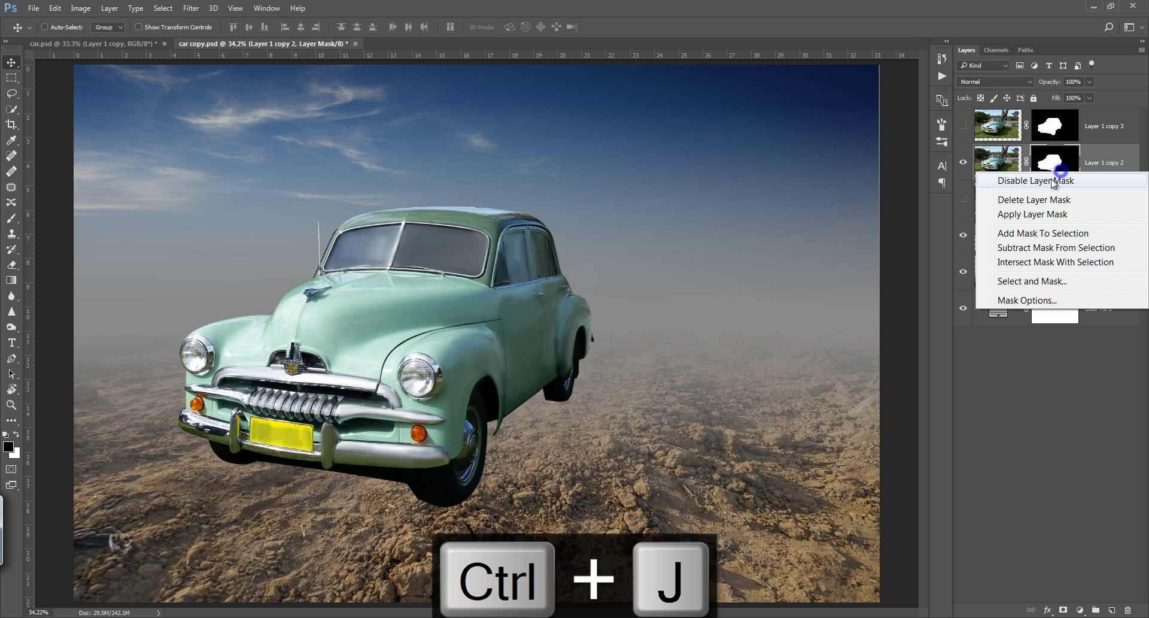
pyautogui.click(1027, 200)
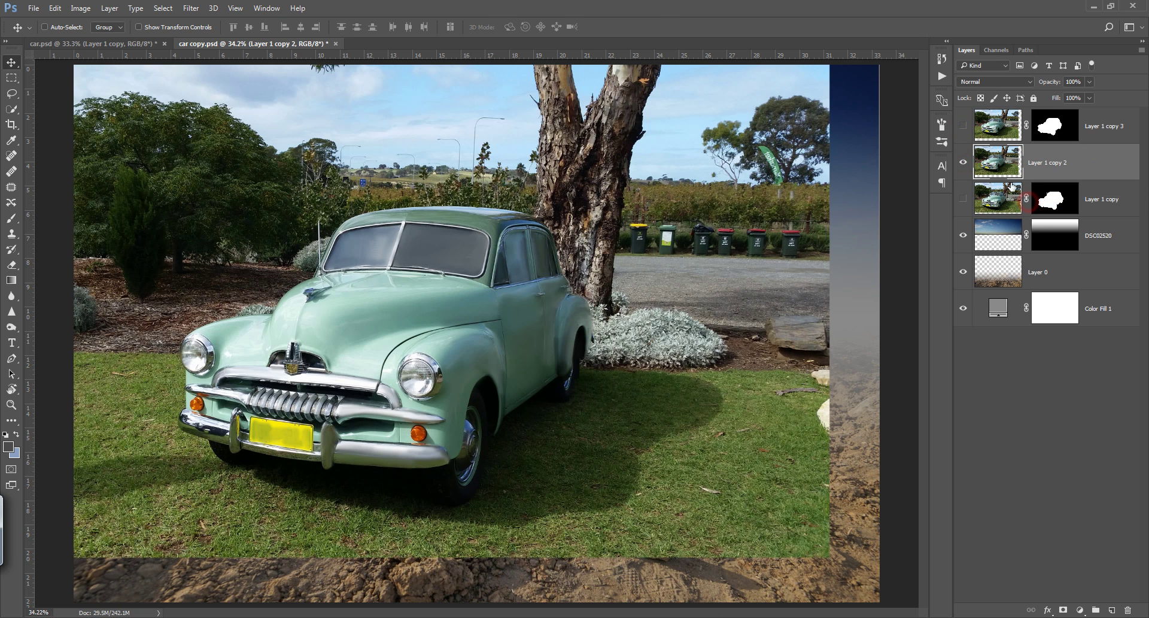
pyautogui.click(1007, 81)
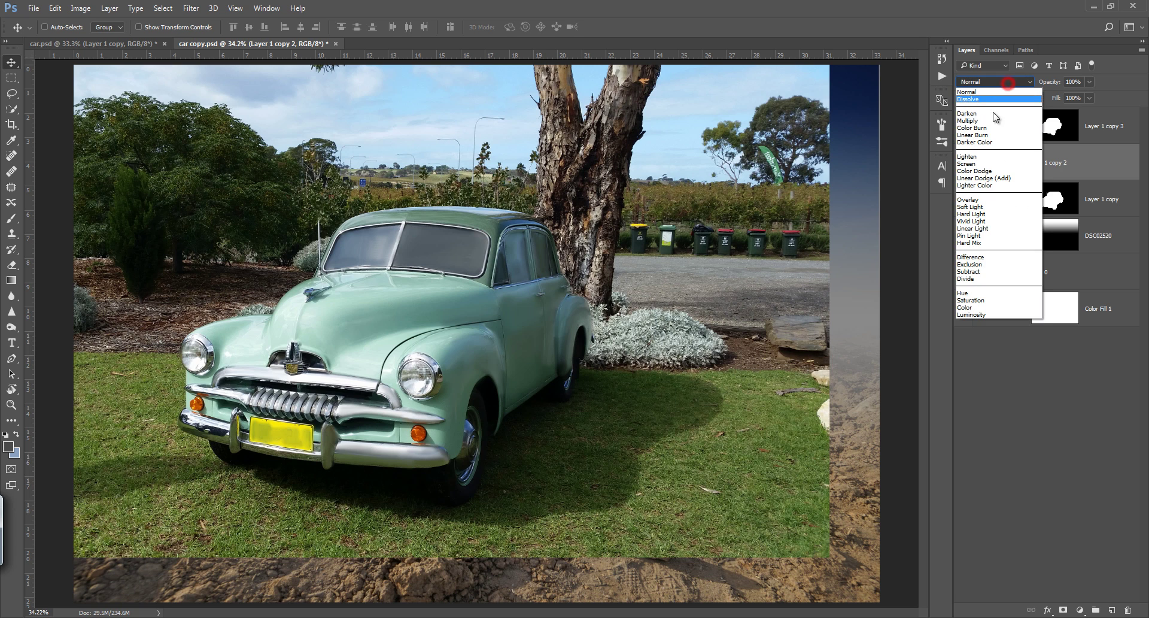
pyautogui.click(988, 125)
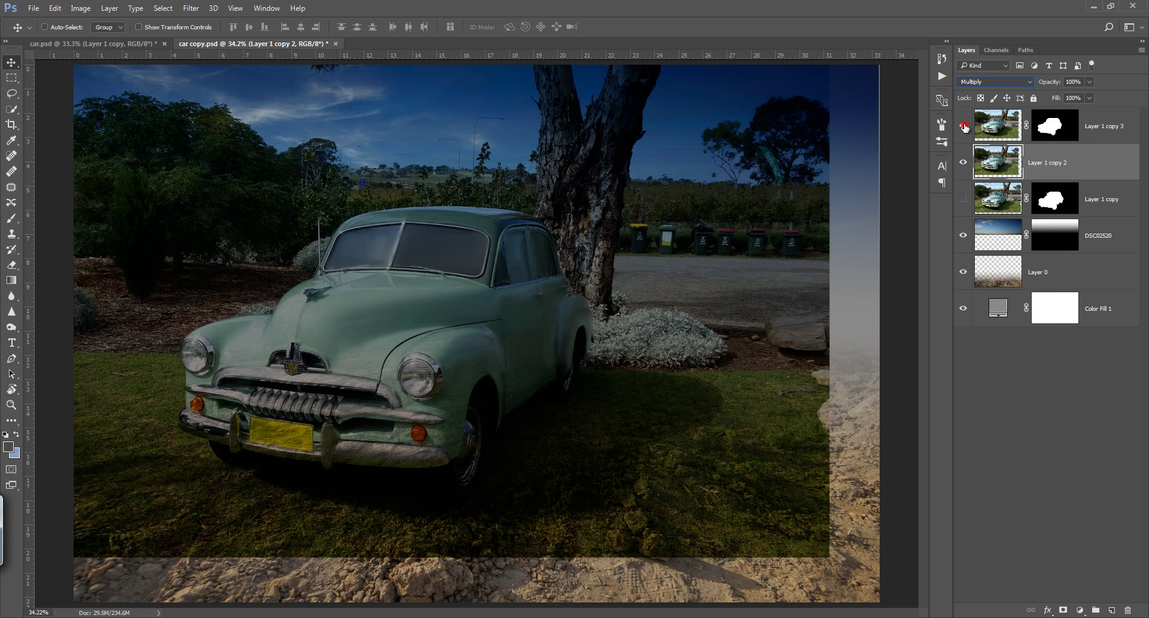
pyautogui.click(964, 126)
pyautogui.click(1046, 161)
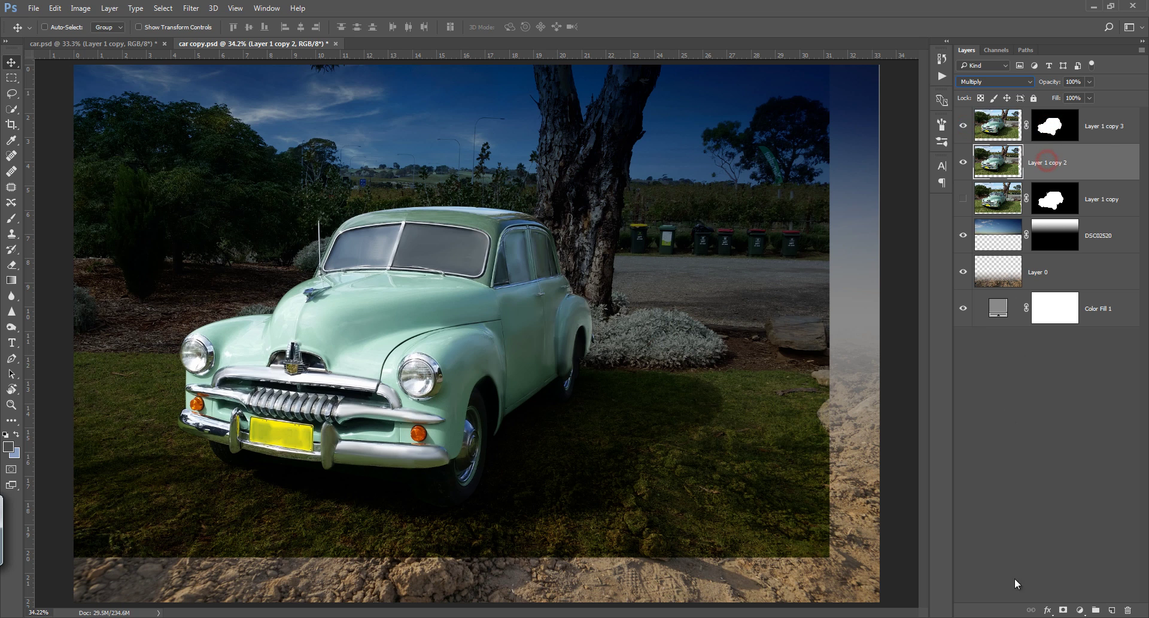
pyautogui.click(1064, 609)
pyautogui.hotkey('ctrl', 's')
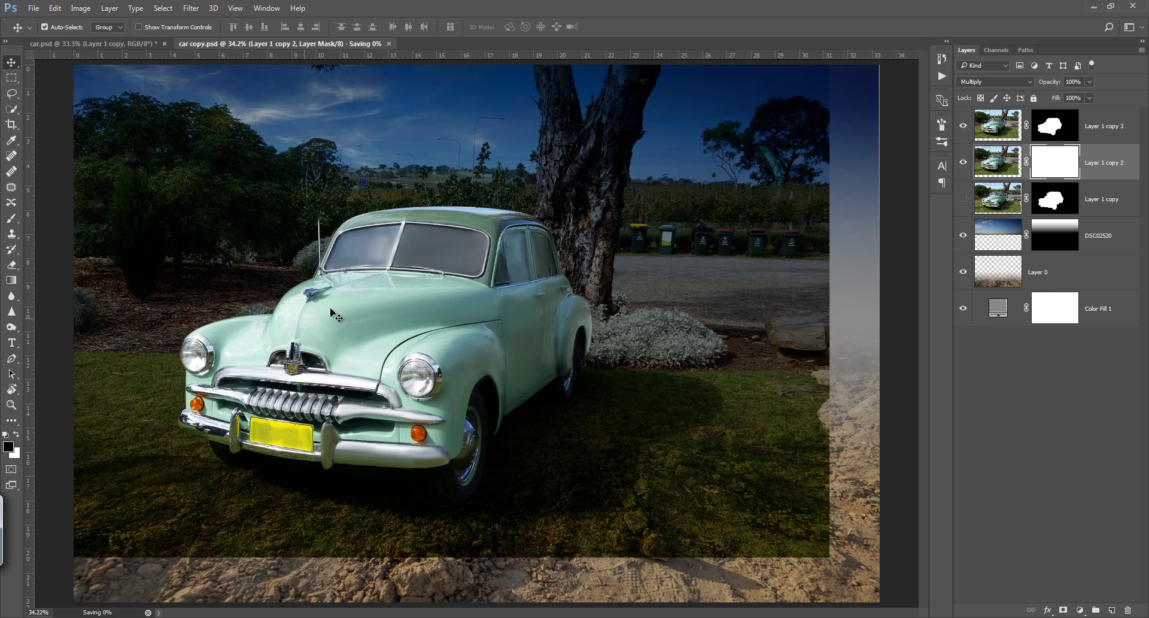
# Paint fog with a 500–800 px brush, Transfer off, over the trees, treetop and ground around the car.
pyautogui.press('b')
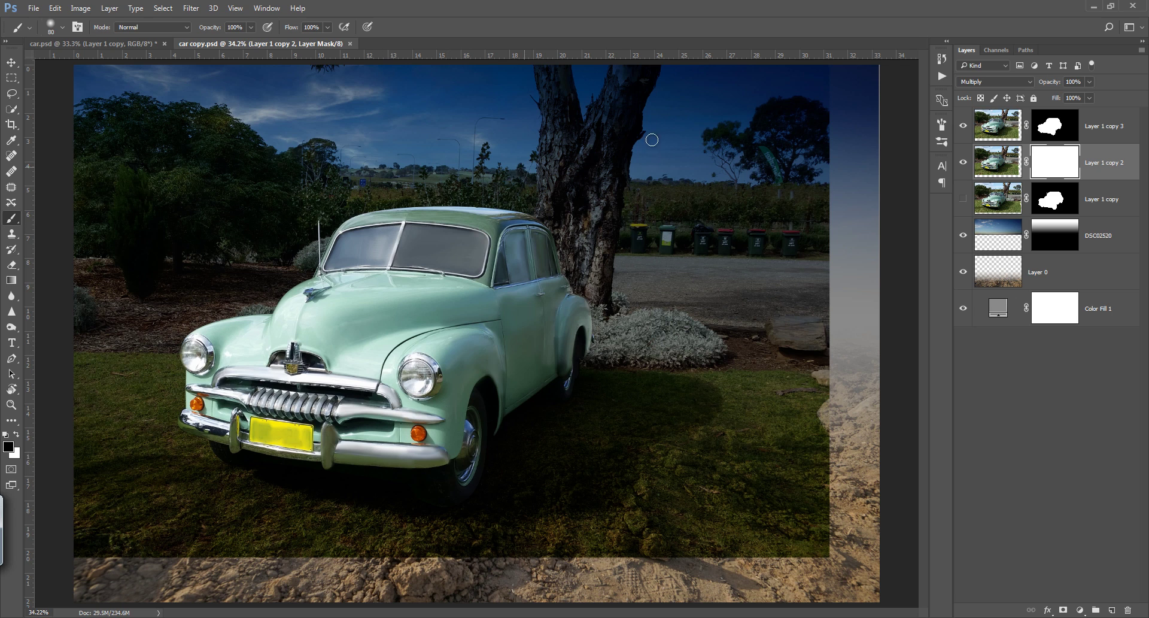
pyautogui.press(']')
pyautogui.press(']')
pyautogui.press(']')
pyautogui.moveTo(812, 116); pyautogui.dragTo(767, 126)
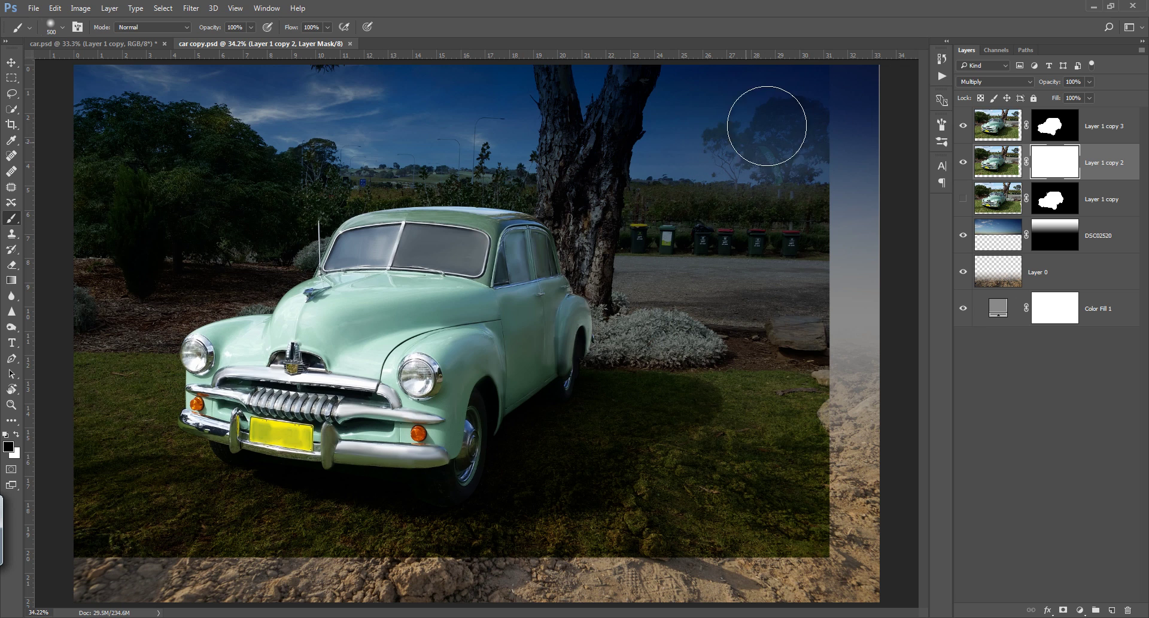
pyautogui.click(78, 27)
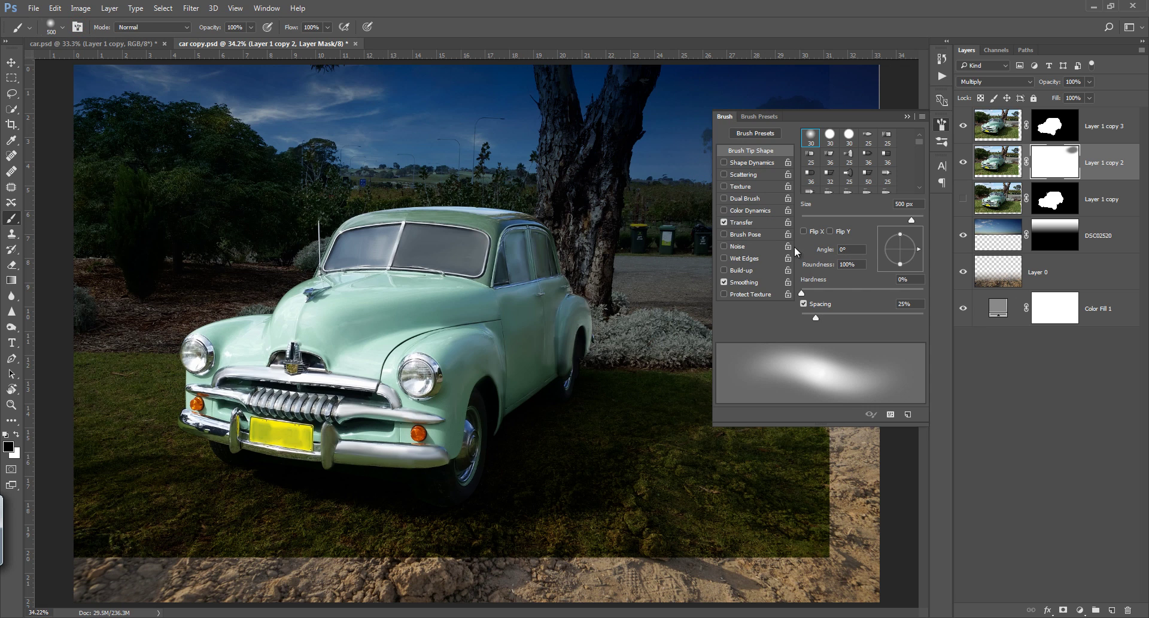
pyautogui.click(726, 222)
pyautogui.click(907, 117)
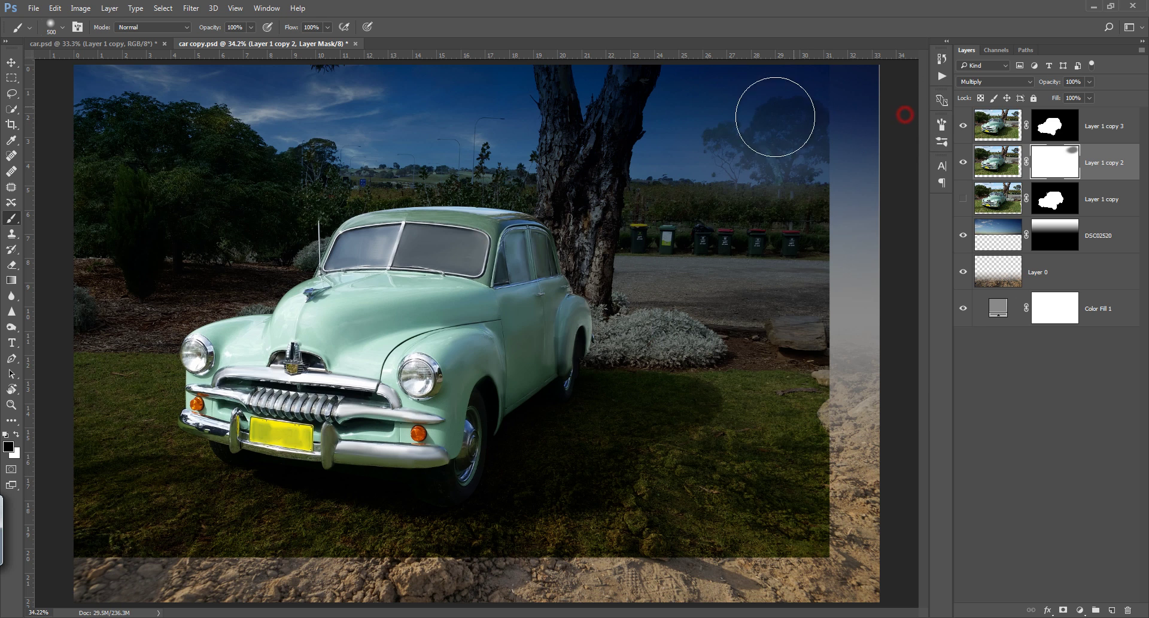
pyautogui.moveTo(777, 113)
pyautogui.mouseDown()
pyautogui.moveTo(610, 202)
pyautogui.moveTo(637, 128)
pyautogui.mouseUp()
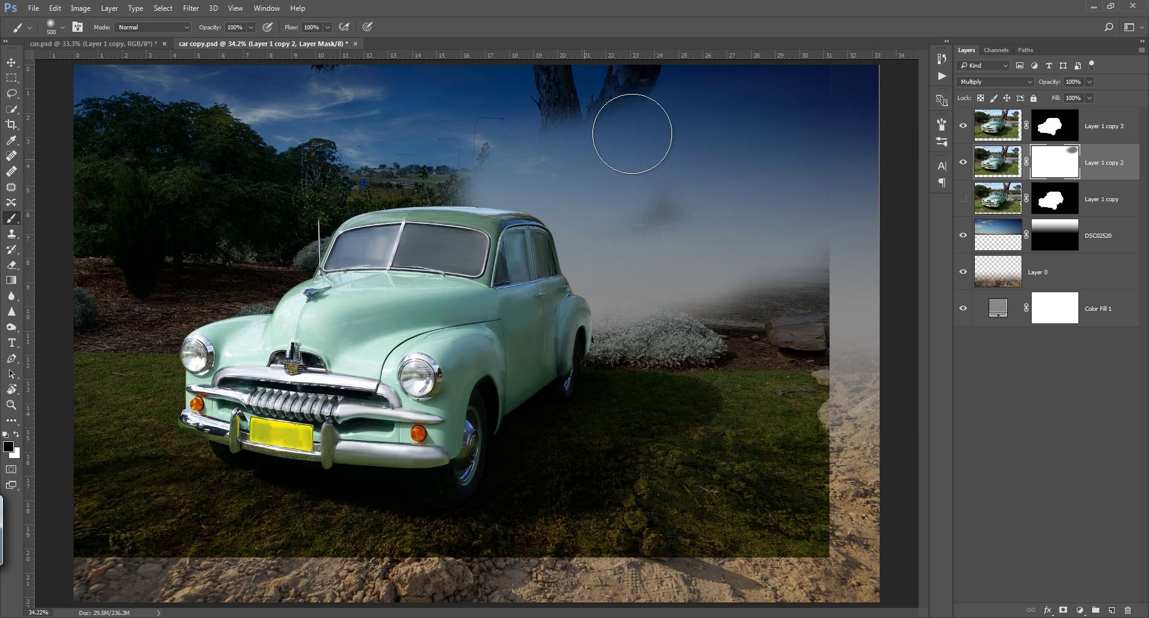
pyautogui.press(']')
pyautogui.press(']')
pyautogui.press(']')
pyautogui.moveTo(241, 225)
pyautogui.mouseDown()
pyautogui.moveTo(376, 153)
pyautogui.moveTo(258, 257)
pyautogui.moveTo(142, 295)
pyautogui.moveTo(245, 146)
pyautogui.moveTo(38, 179)
pyautogui.mouseUp()
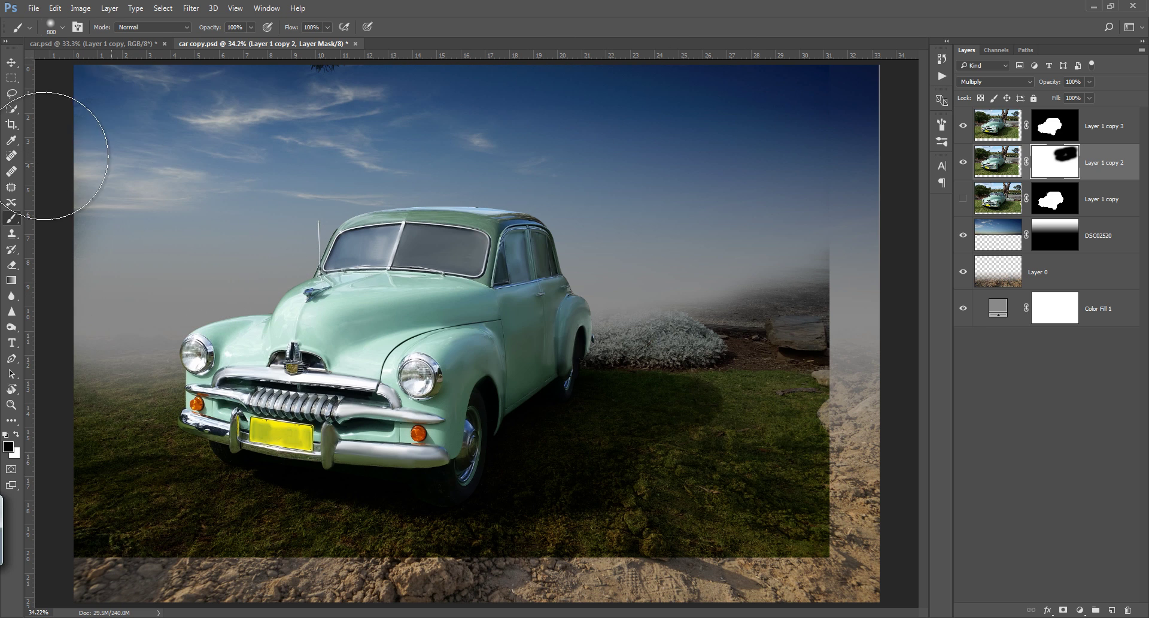
pyautogui.moveTo(436, 263)
pyautogui.mouseDown()
pyautogui.moveTo(290, 244)
pyautogui.moveTo(161, 329)
pyautogui.moveTo(141, 359)
pyautogui.moveTo(122, 362)
pyautogui.moveTo(90, 512)
pyautogui.moveTo(260, 601)
pyautogui.mouseUp()
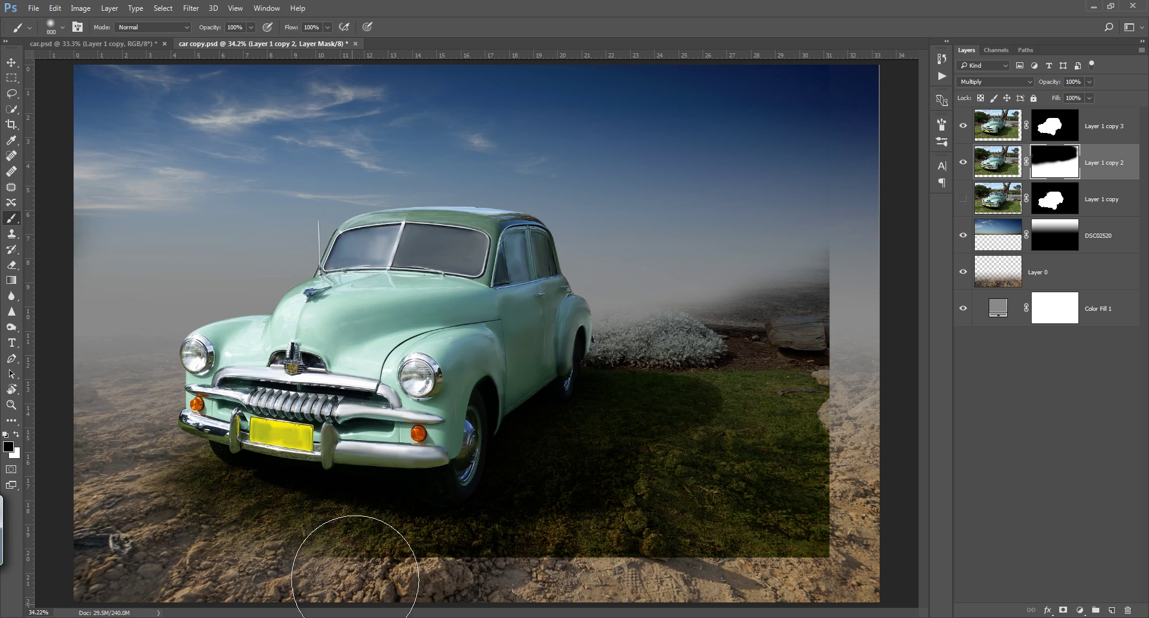
pyautogui.press('[')
pyautogui.moveTo(615, 251)
pyautogui.mouseDown()
pyautogui.moveTo(680, 265)
pyautogui.moveTo(663, 290)
pyautogui.mouseUp()
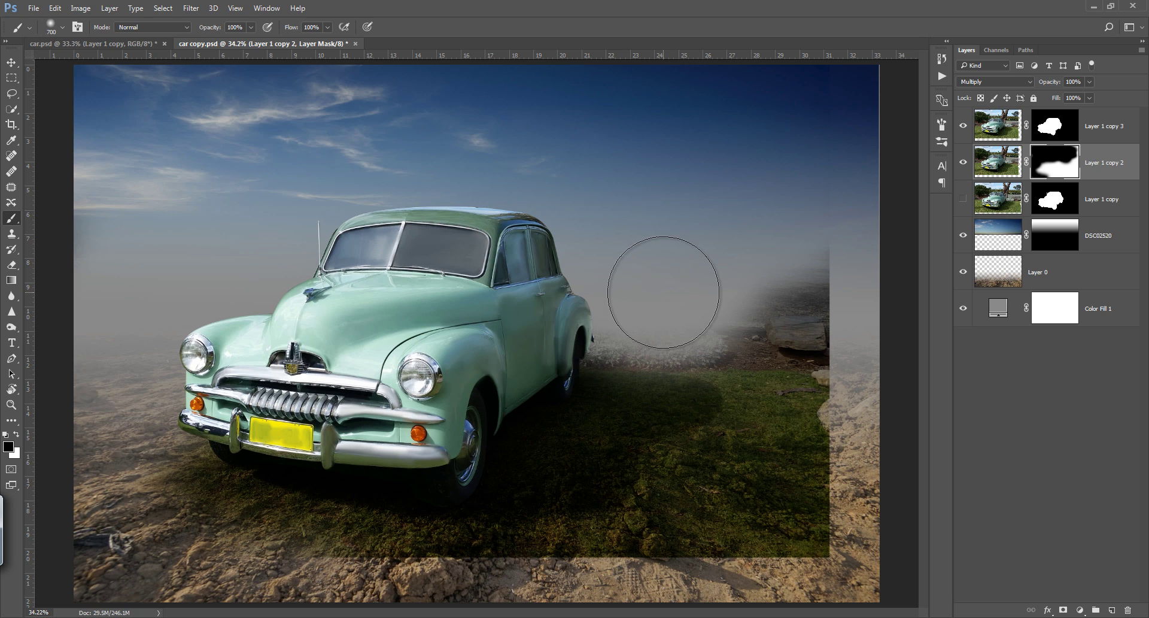
# With a smaller brush, paint fog back over the grass and rocks right of the car.
pyautogui.press('p')
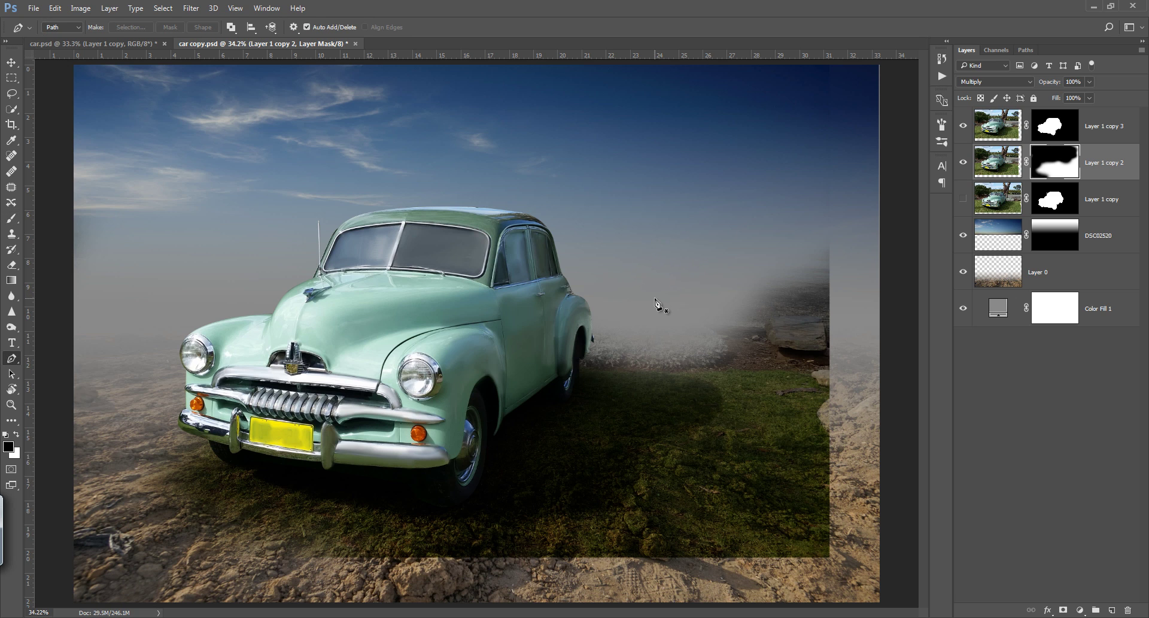
pyautogui.press('b')
pyautogui.press('[')
pyautogui.press('[')
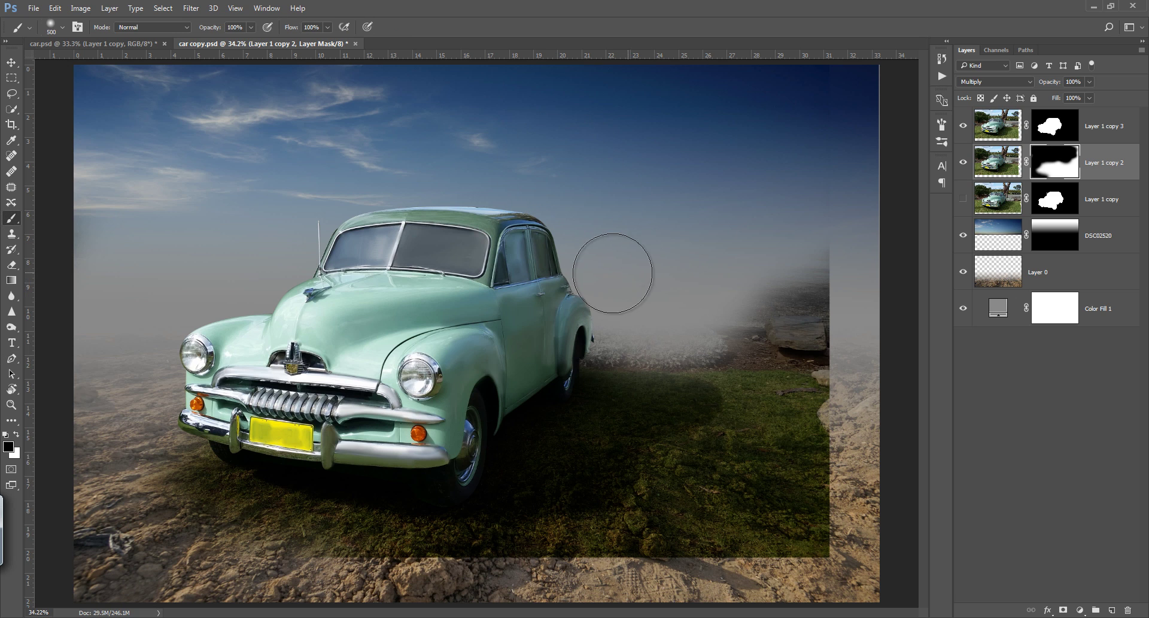
pyautogui.press('[')
pyautogui.press('[')
pyautogui.press('[')
pyautogui.moveTo(611, 353); pyautogui.dragTo(844, 413)
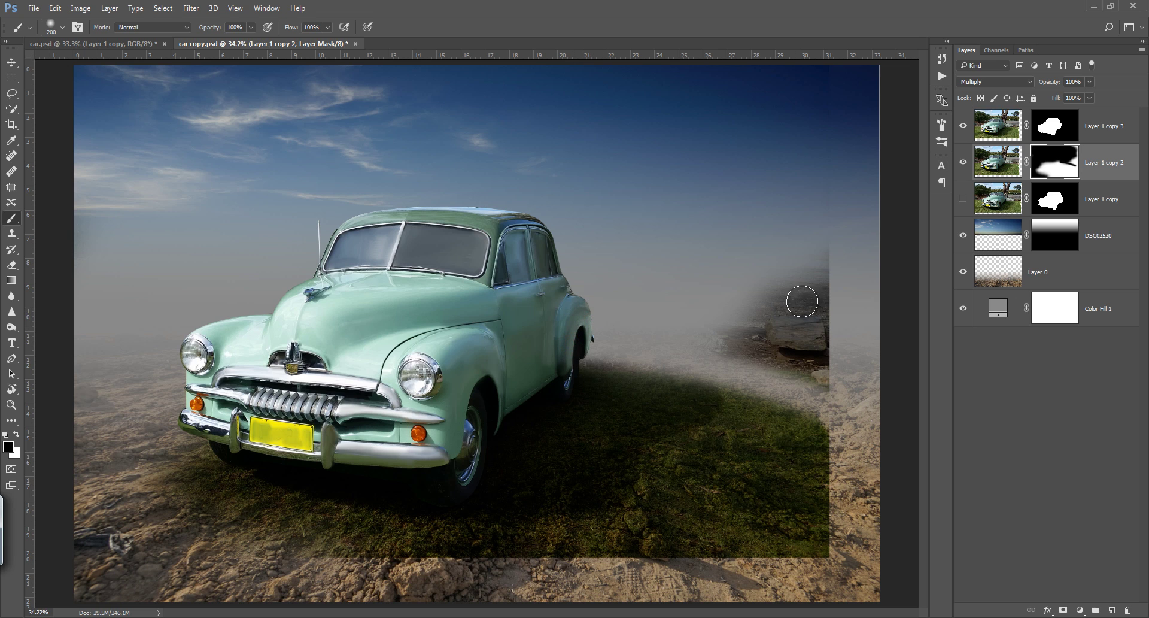
pyautogui.press(']')
pyautogui.moveTo(654, 308)
pyautogui.mouseDown()
pyautogui.moveTo(828, 359)
pyautogui.moveTo(771, 288)
pyautogui.mouseUp()
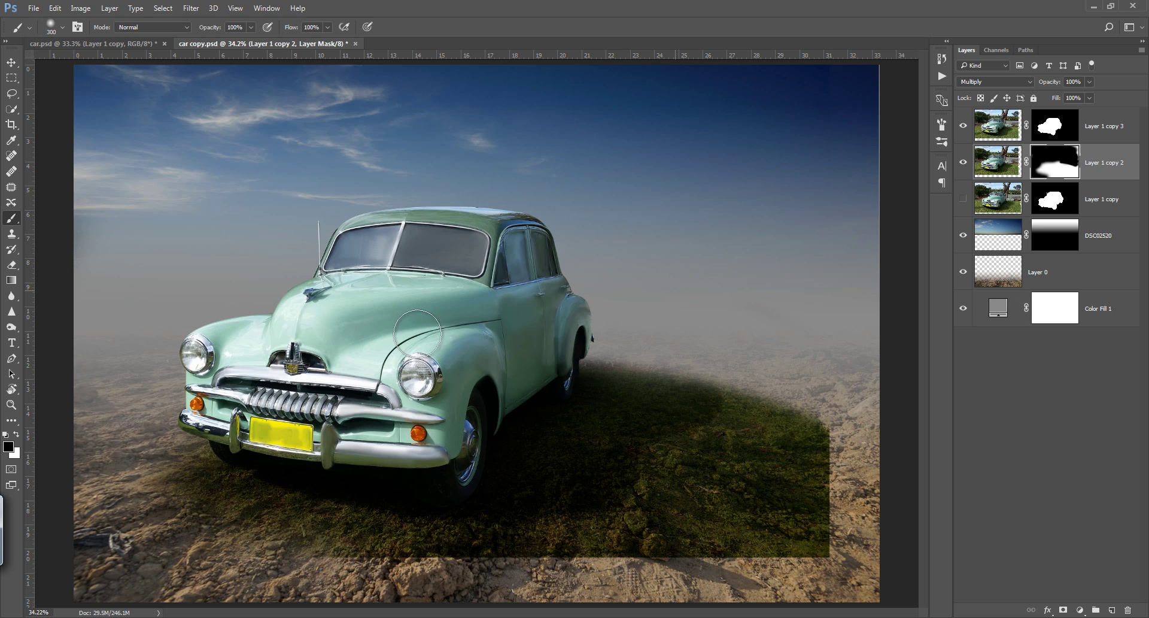
# Apply the shadow layer's mask, add a fresh mask, and desaturate the layer to -100 saturation.
pyautogui.rightClick(1064, 159)
pyautogui.click(1025, 201)
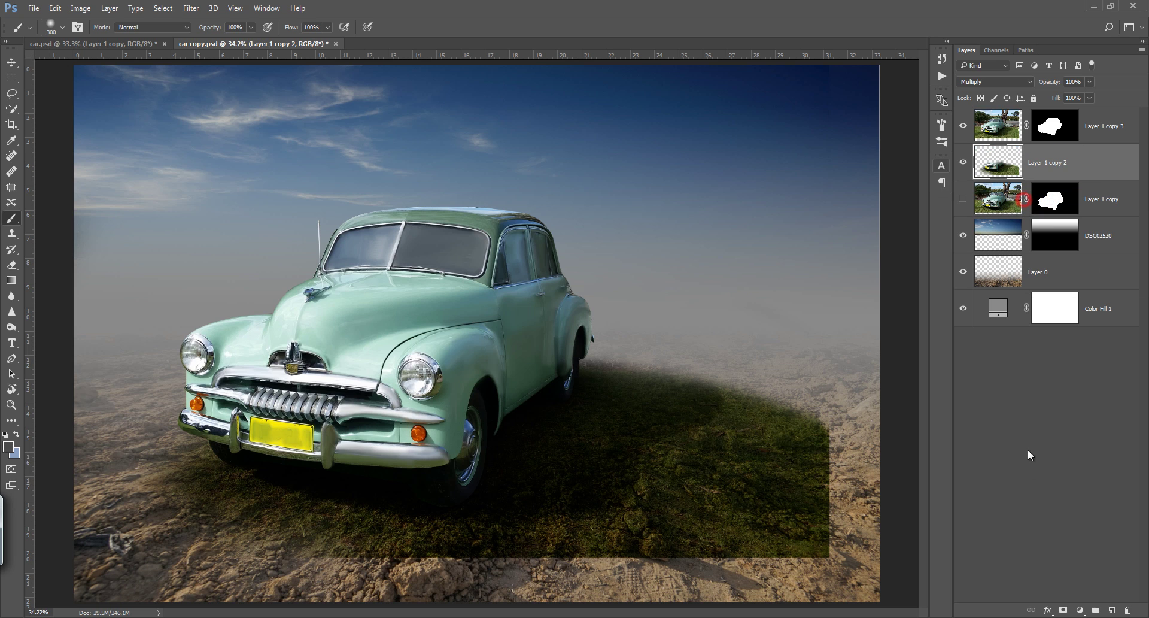
pyautogui.click(1057, 610)
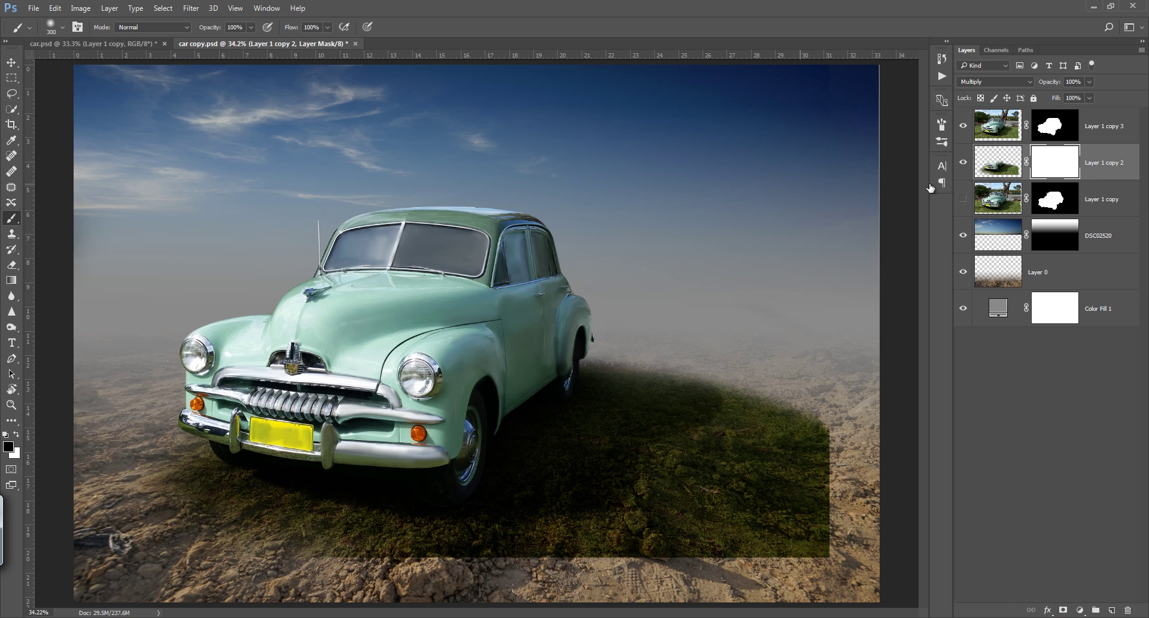
pyautogui.click(1010, 166)
pyautogui.click(80, 8)
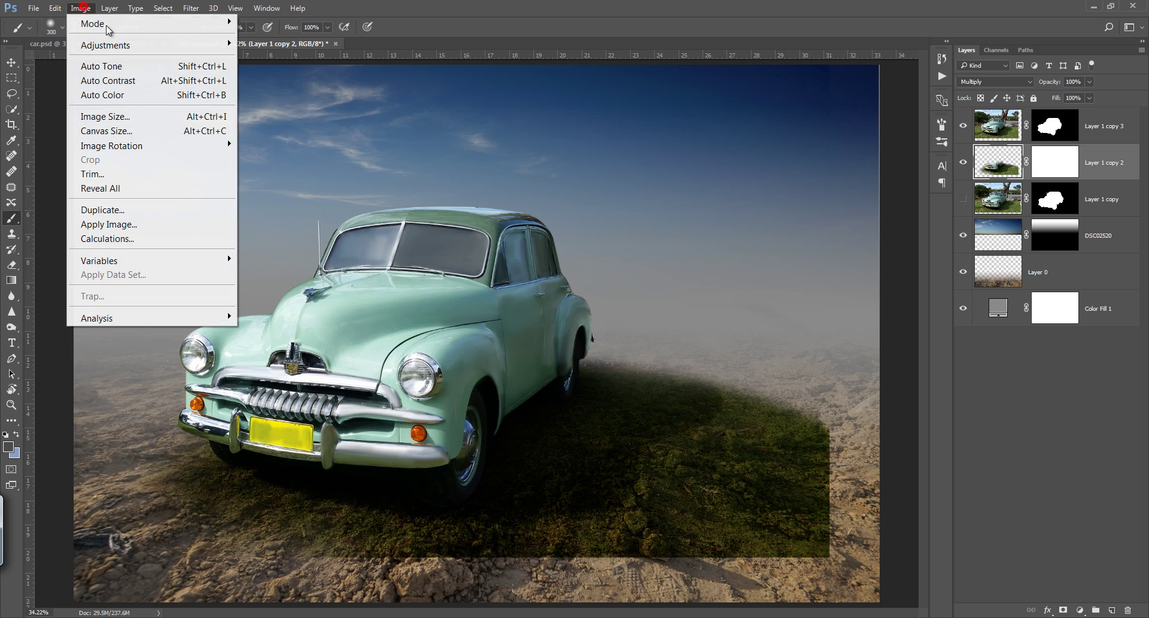
pyautogui.click(332, 125)
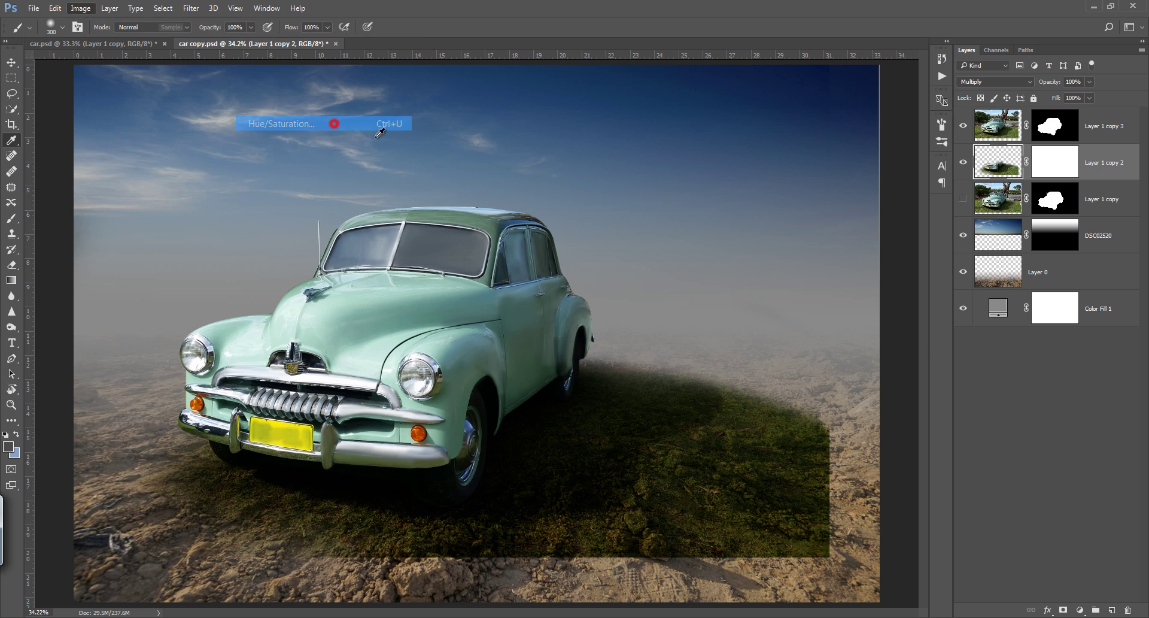
pyautogui.moveTo(835, 256); pyautogui.dragTo(725, 250)
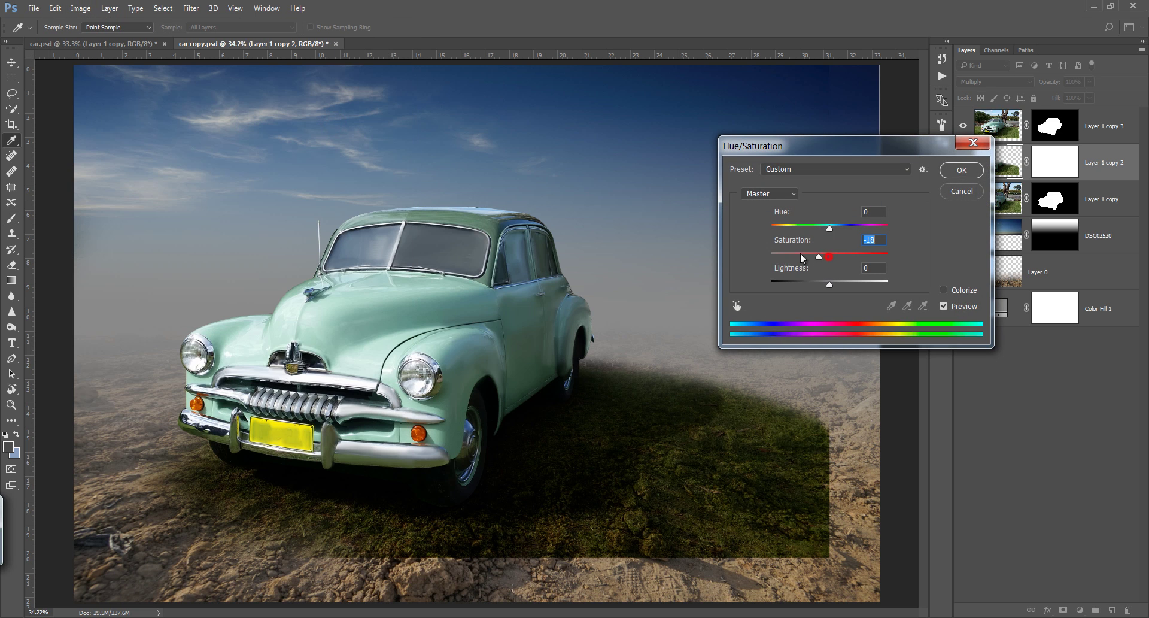
pyautogui.click(968, 170)
# Keep the shadow at Multiply, 79% opacity, and fade its right side with an applied gradient mask.
pyautogui.click(1015, 81)
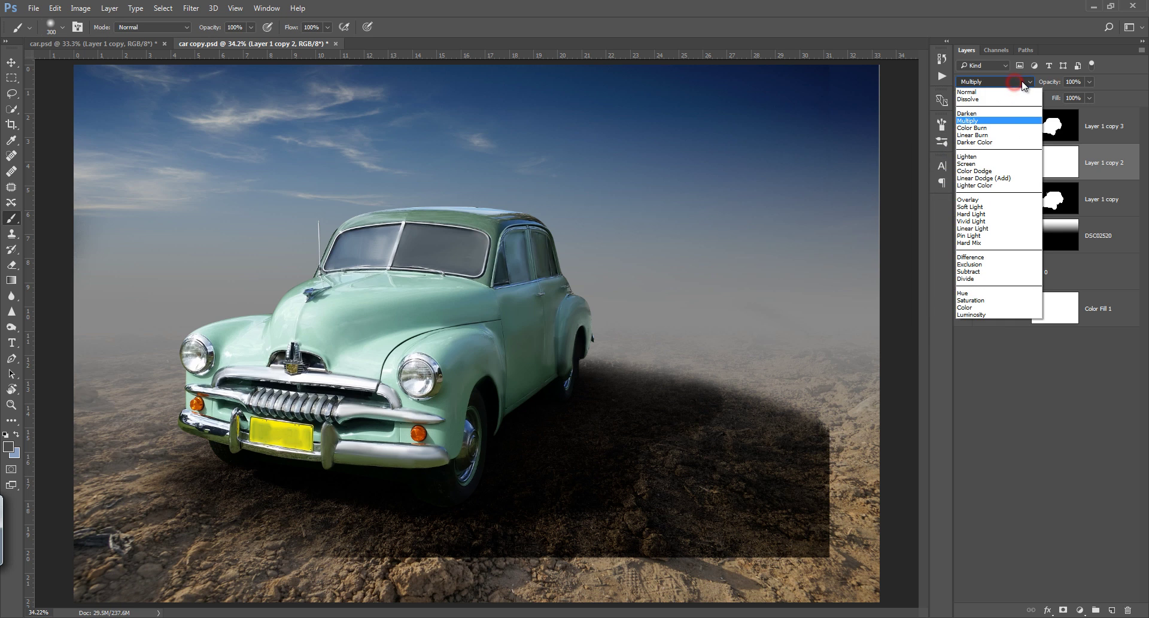
pyautogui.click(1048, 23)
pyautogui.moveTo(1050, 82); pyautogui.dragTo(1038, 83)
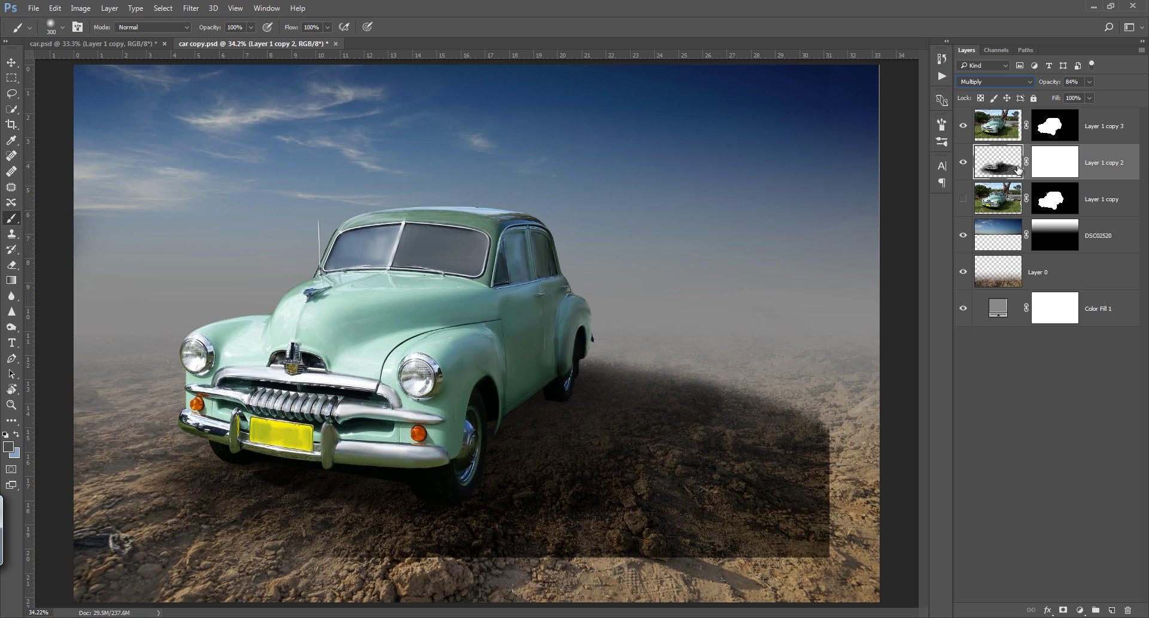
pyautogui.click(1053, 162)
pyautogui.click(11, 279)
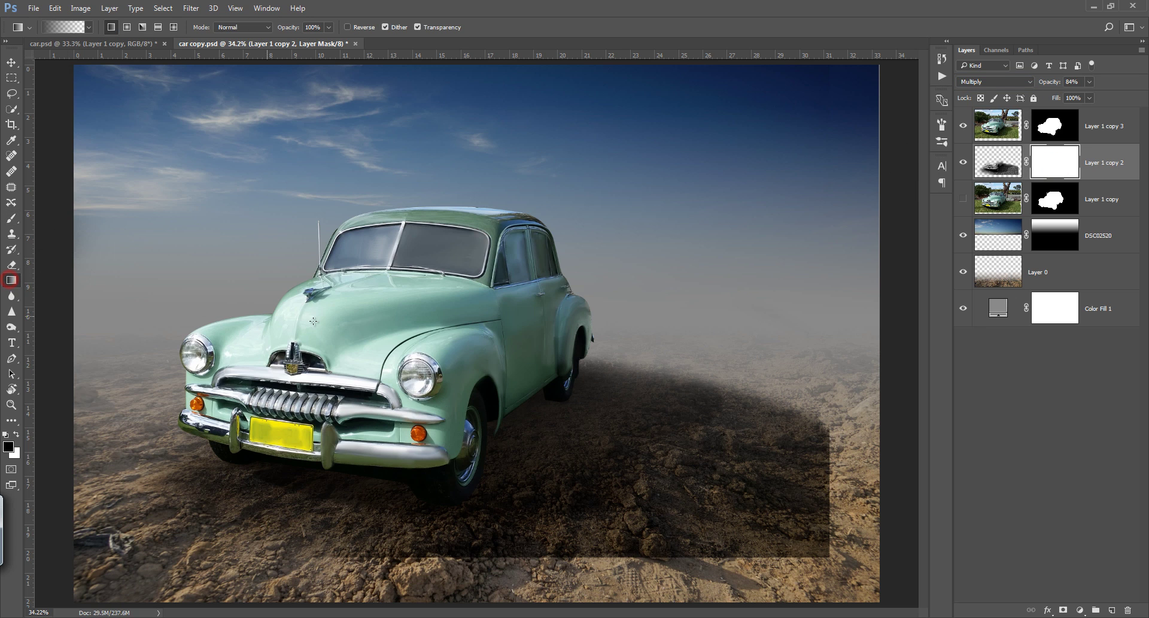
pyautogui.moveTo(745, 496); pyautogui.dragTo(389, 426)
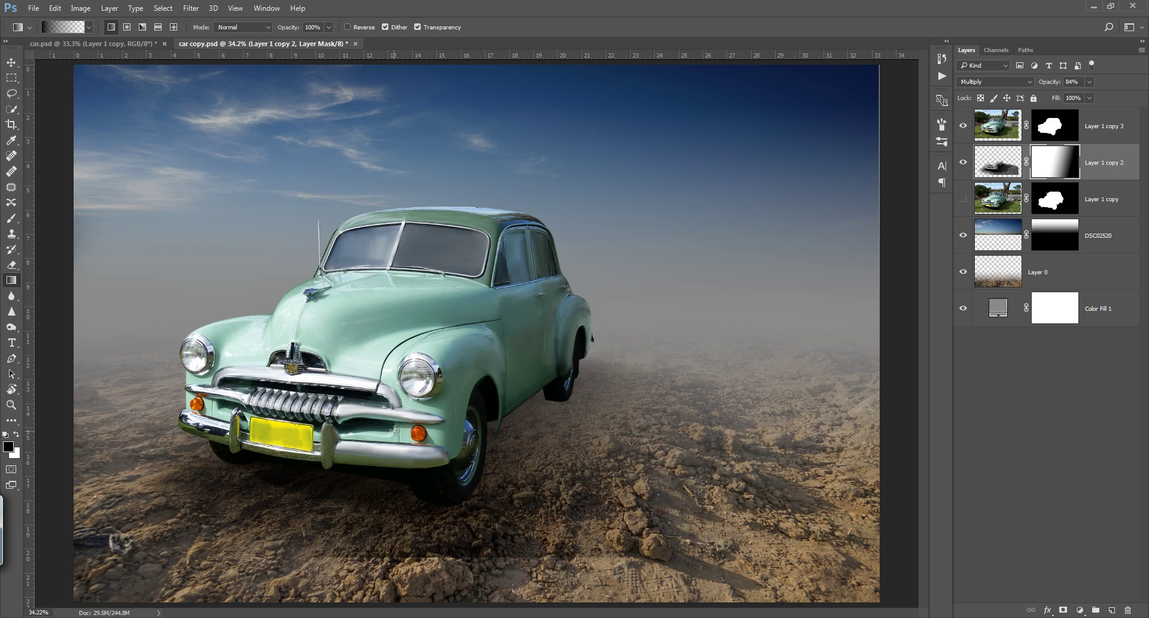
pyautogui.rightClick(1055, 162)
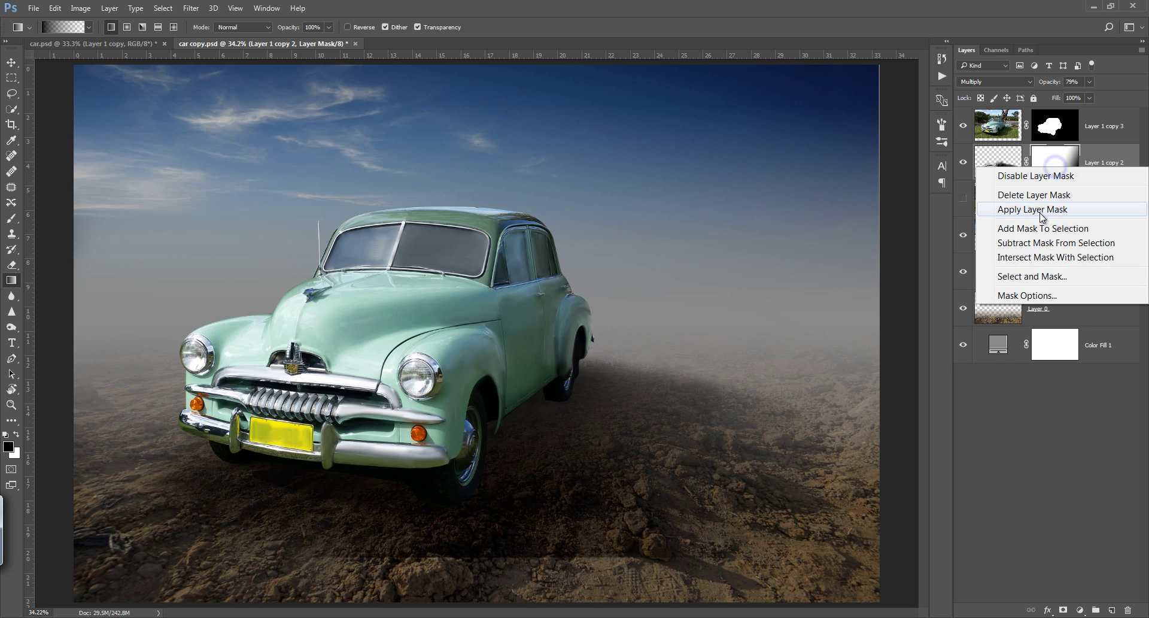
pyautogui.click(1044, 209)
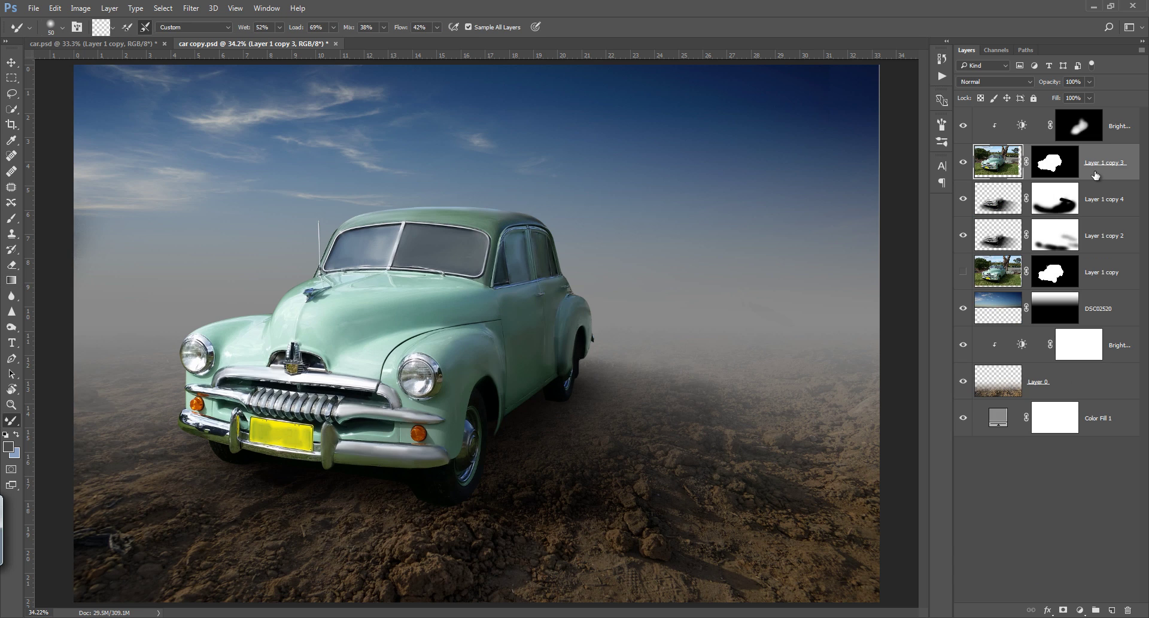
# Save, move the woman against the car's front, duplicate her, and scale the copy to ~97.5%.
pyautogui.hotkey('ctrl', 's')
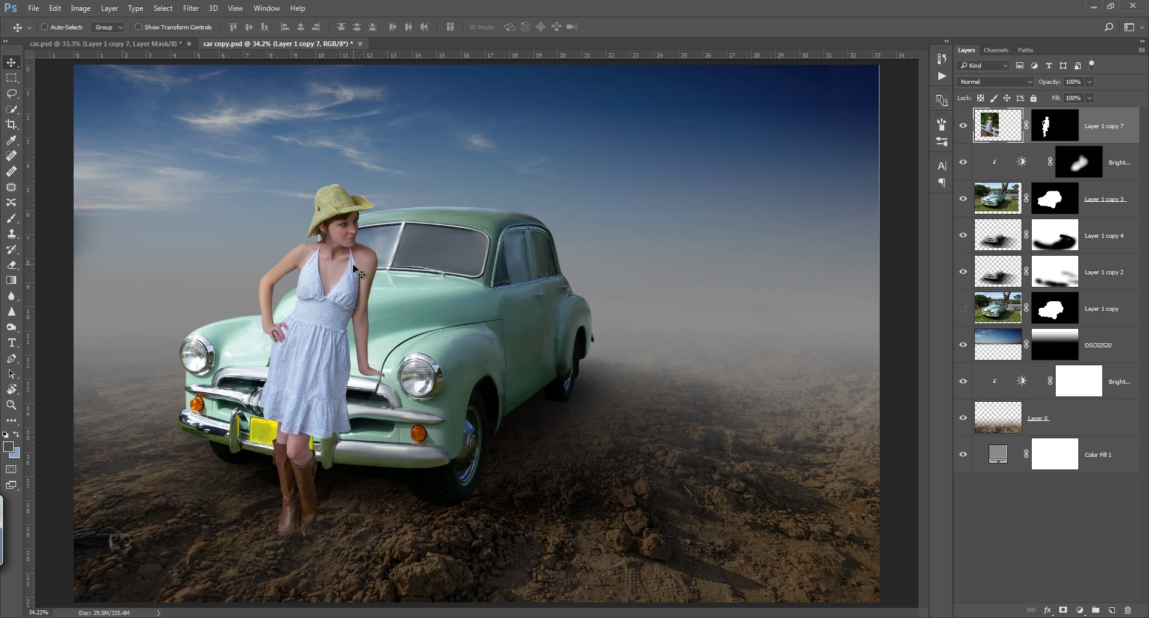
pyautogui.moveTo(349, 313); pyautogui.dragTo(325, 314)
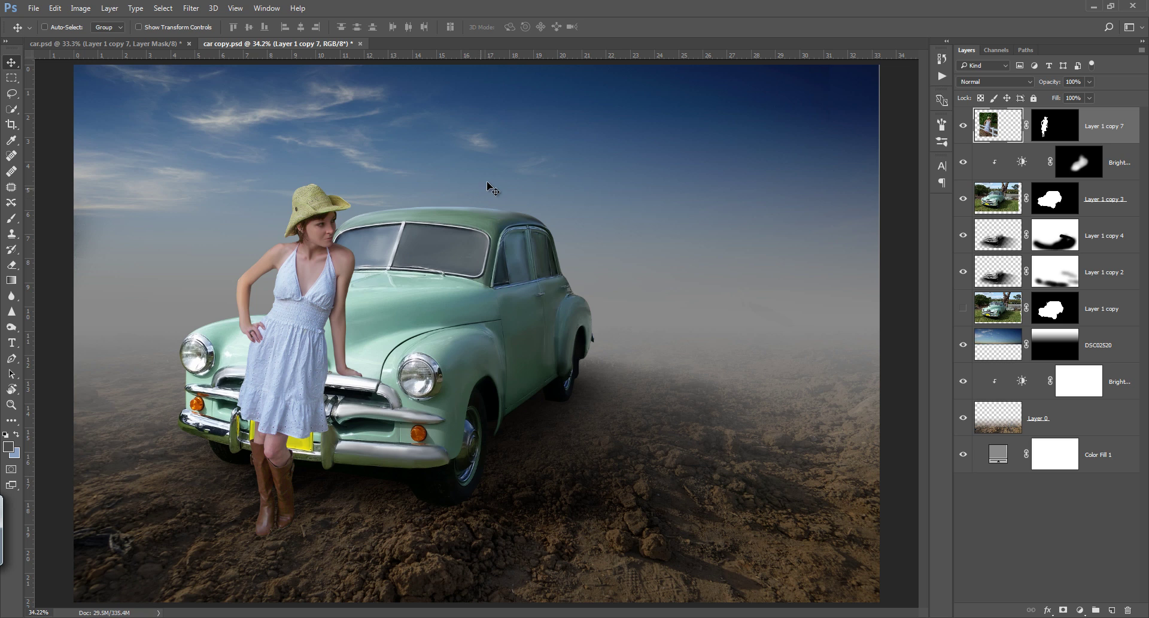
pyautogui.press('ctrl')
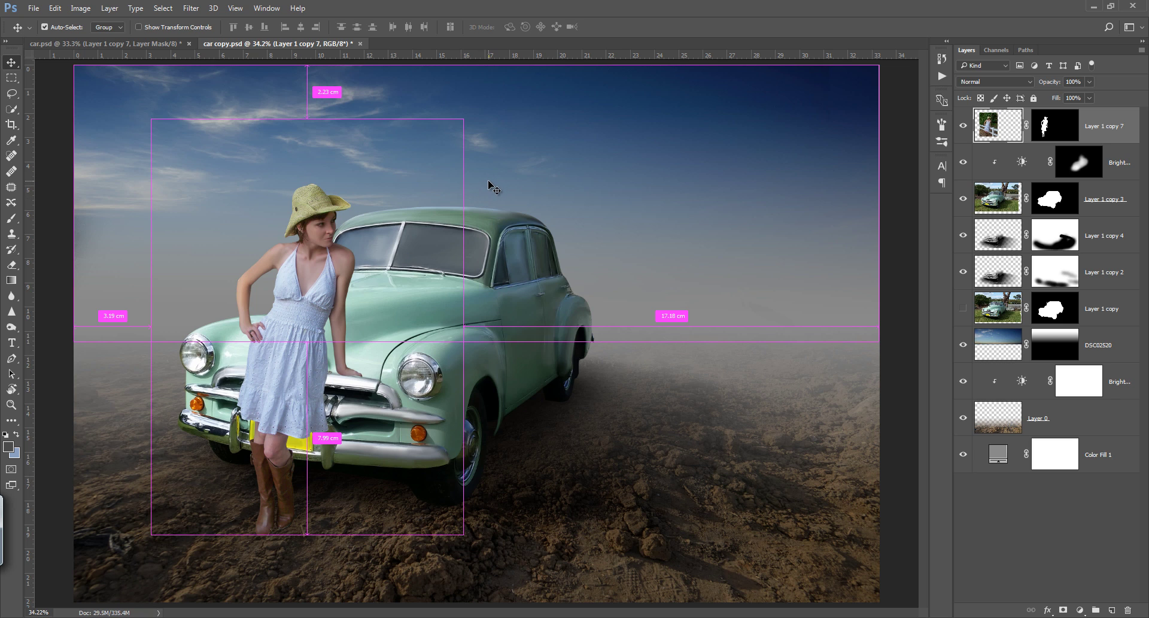
pyautogui.hotkey('ctrl', 'j')
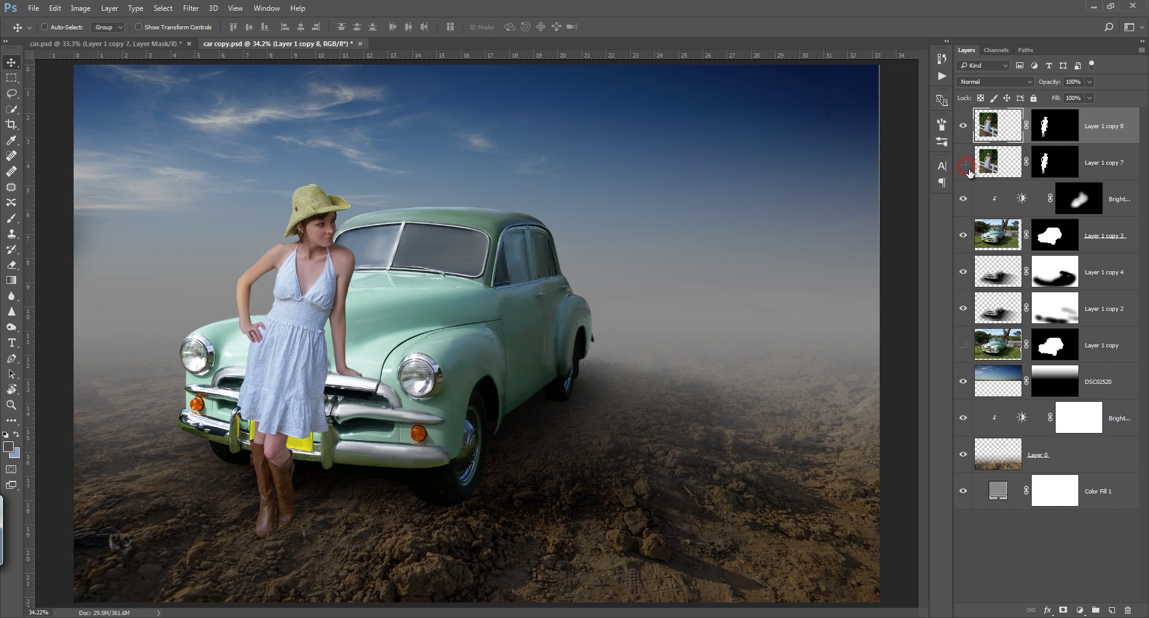
pyautogui.hotkey('ctrl', 't')
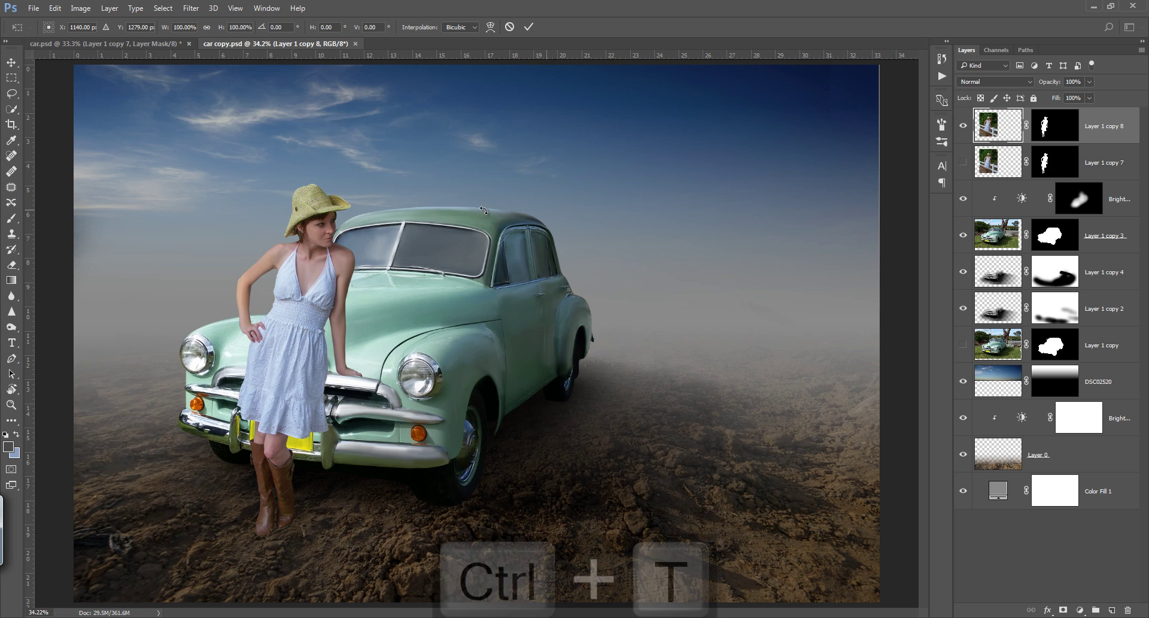
pyautogui.moveTo(461, 114); pyautogui.dragTo(456, 128)
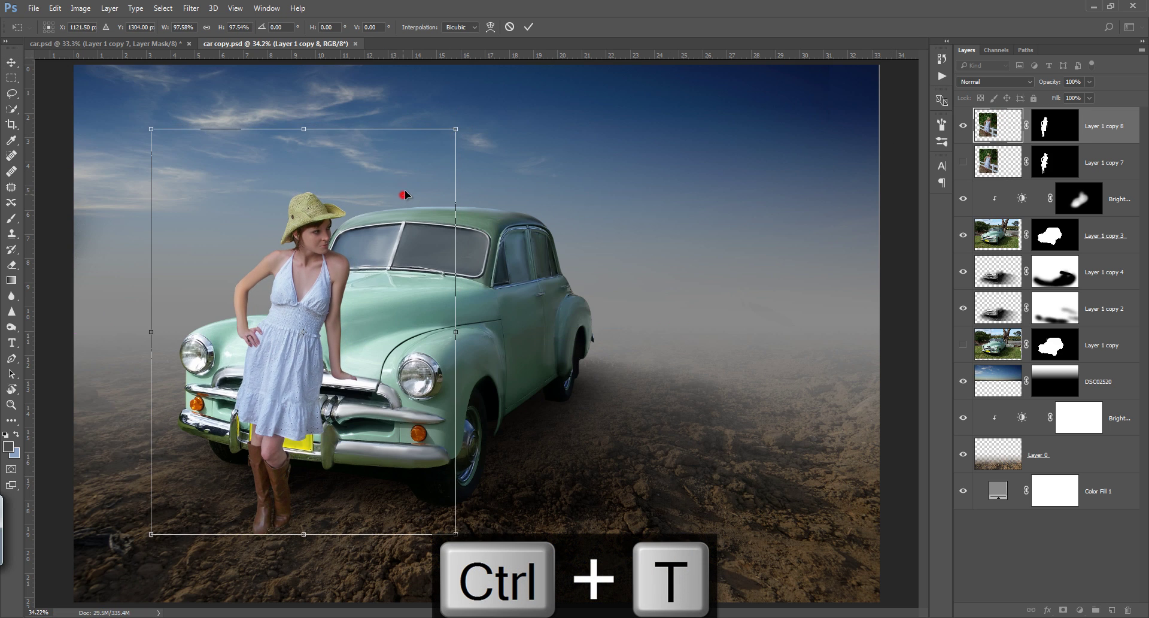
pyautogui.moveTo(405, 194); pyautogui.dragTo(409, 191)
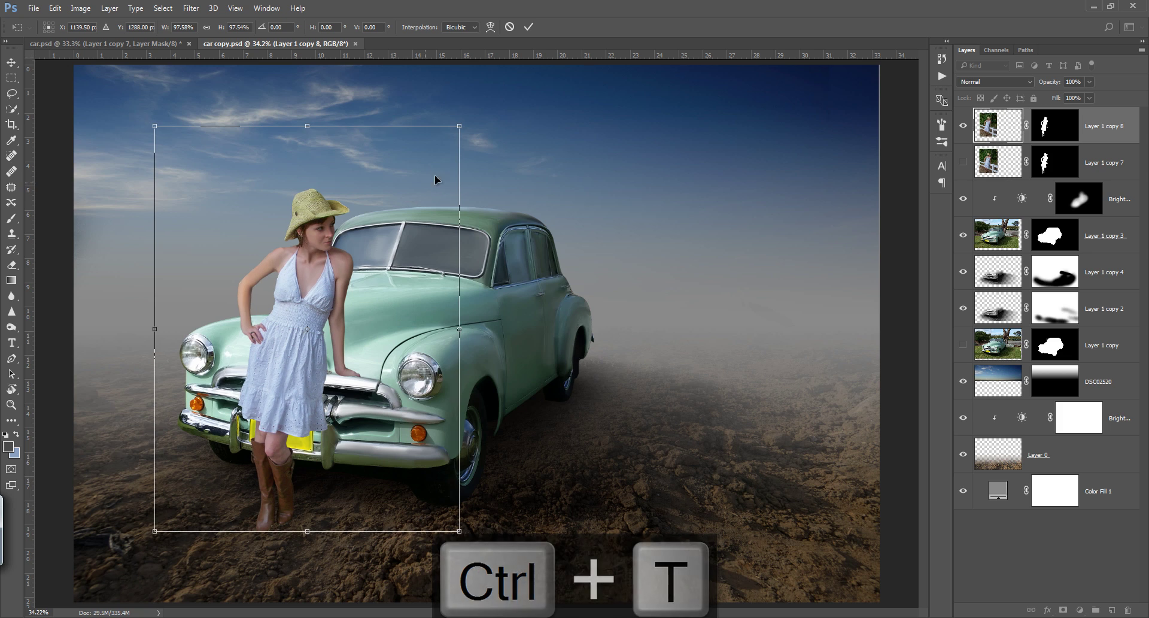
pyautogui.click(528, 27)
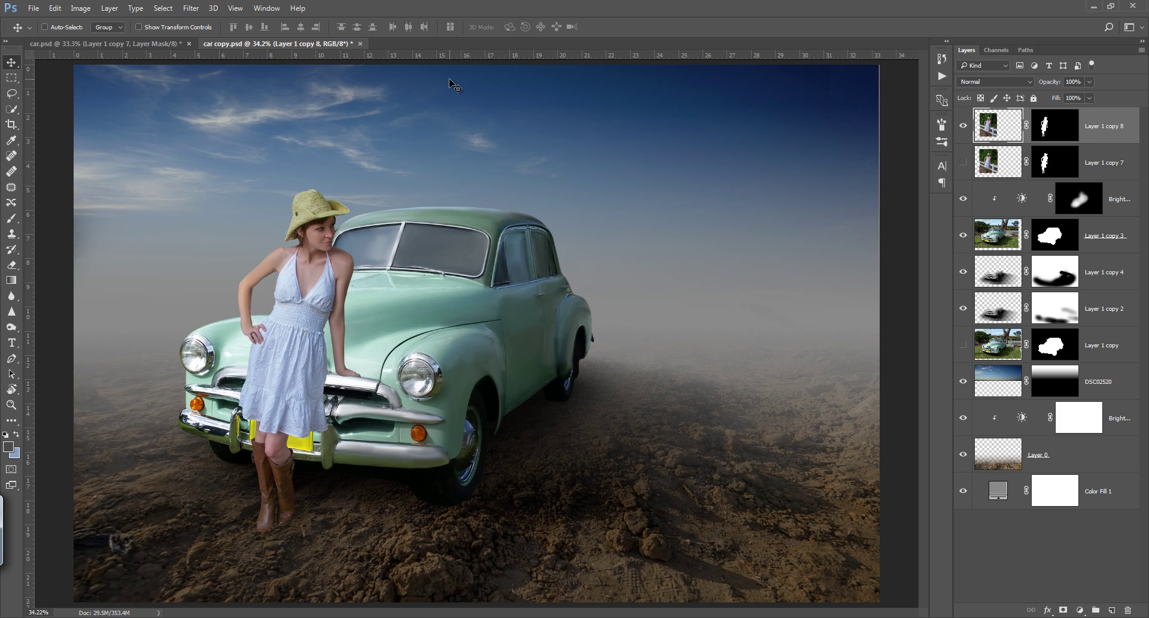
# Apply the woman copy's mask after zooming in on the boots, and add a new empty layer.
pyautogui.keyDown('ctrl'); pyautogui.click(255, 544); pyautogui.keyUp('ctrl')
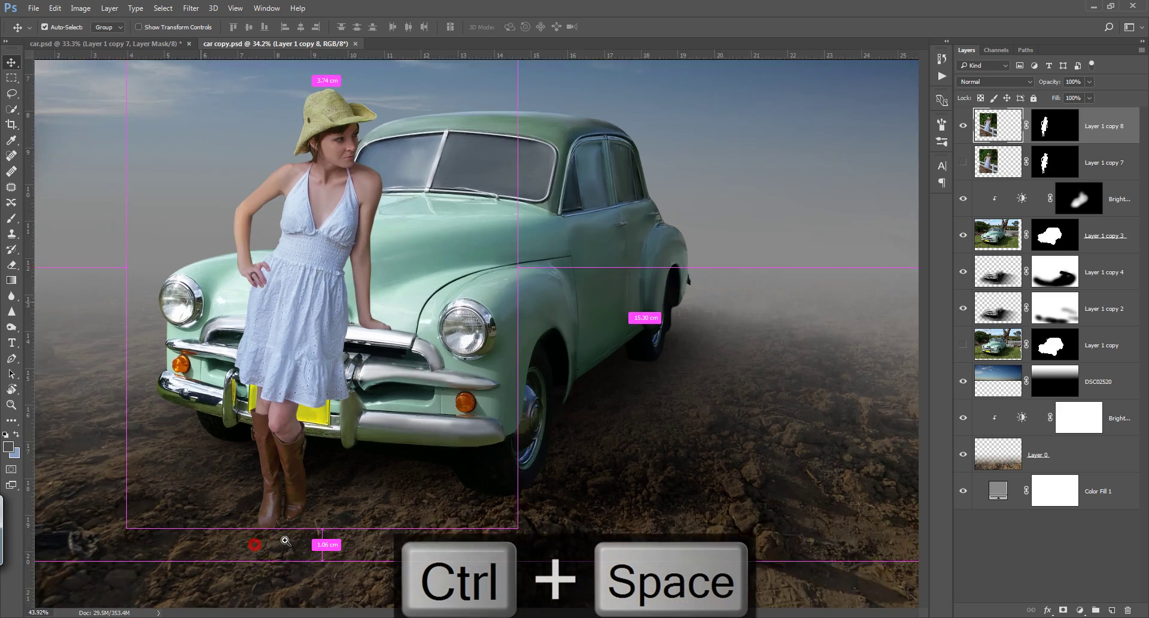
pyautogui.moveTo(285, 540); pyautogui.dragTo(336, 539)
pyautogui.click(1067, 118)
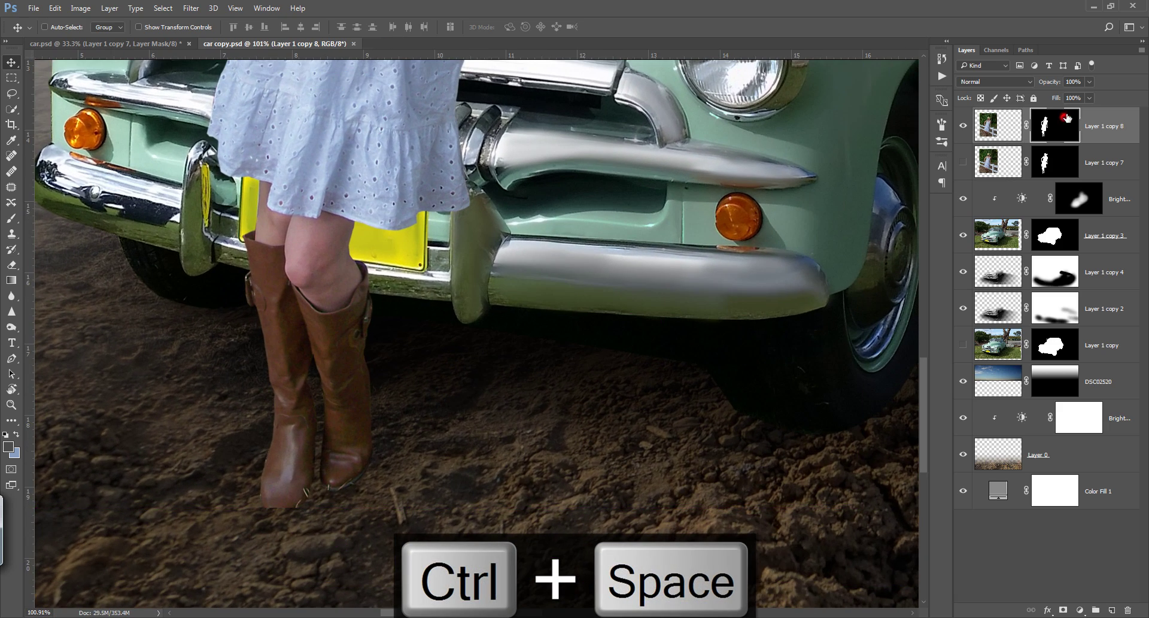
pyautogui.rightClick(1067, 118)
pyautogui.click(1059, 156)
pyautogui.hotkey('ctrl', 'shift', 'alt', 'n')
pyautogui.hotkey('ctrl', '0')
pyautogui.press('b')
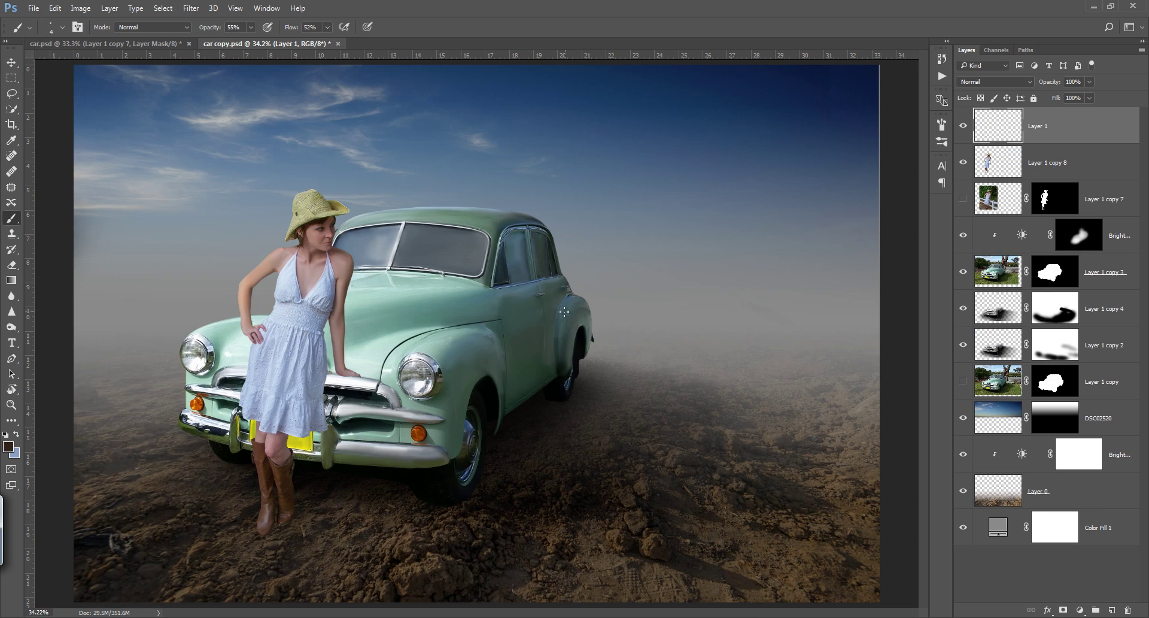
# Add Layer 2 above the original woman layer, save, and turn off brush Transfer.
pyautogui.click(1106, 205)
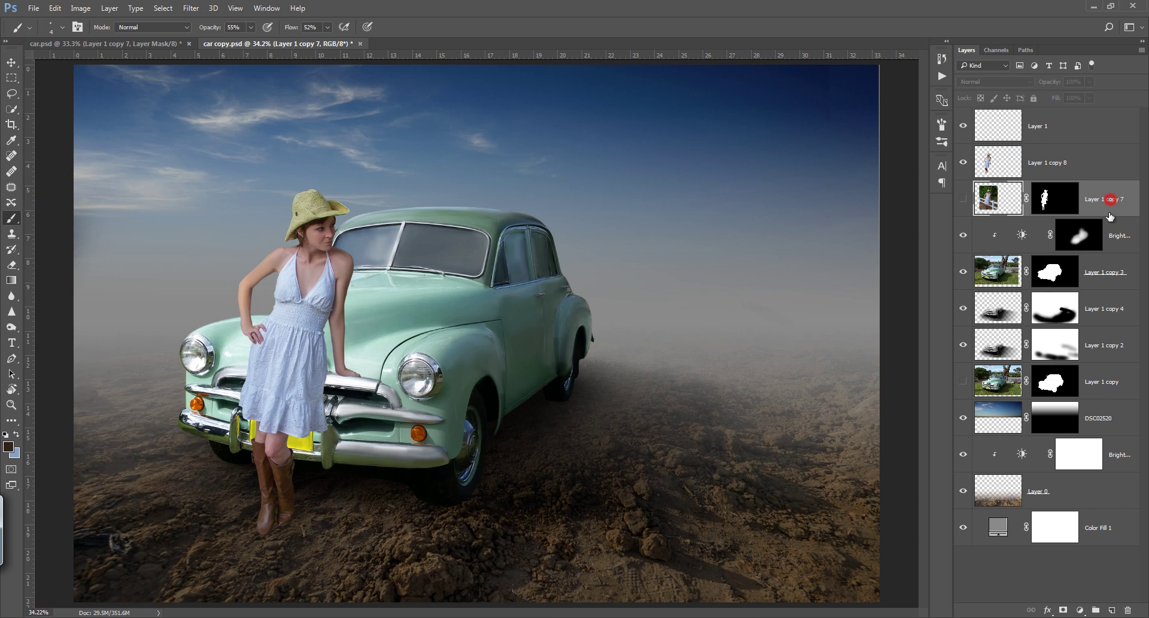
pyautogui.click(1110, 609)
pyautogui.hotkey('ctrl', 's')
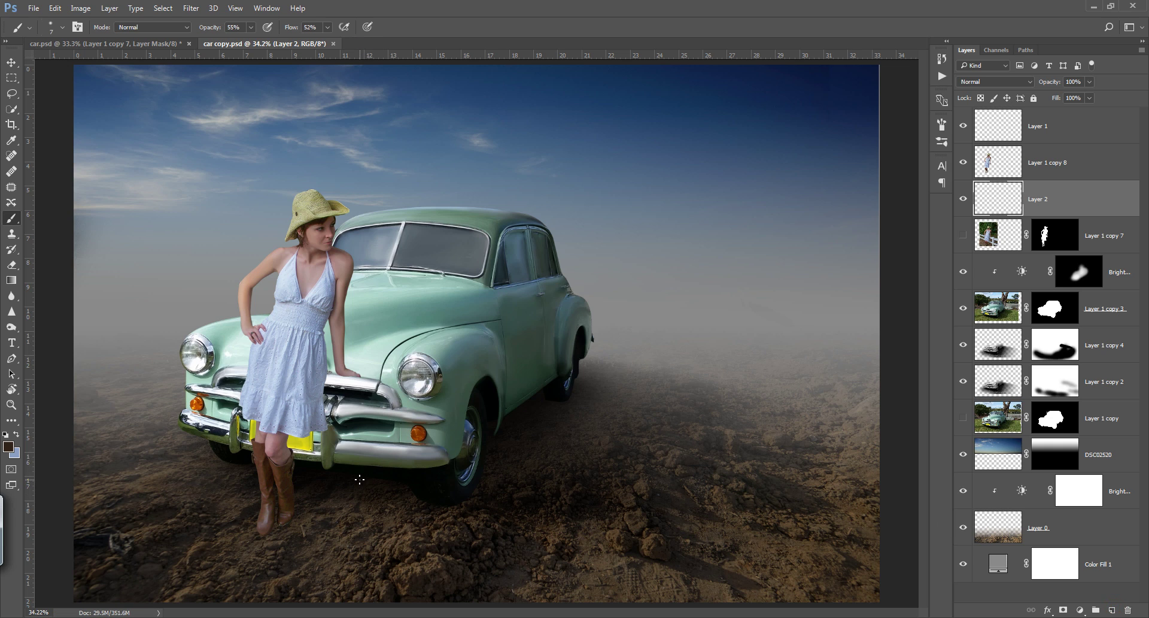
pyautogui.click(77, 28)
pyautogui.click(724, 222)
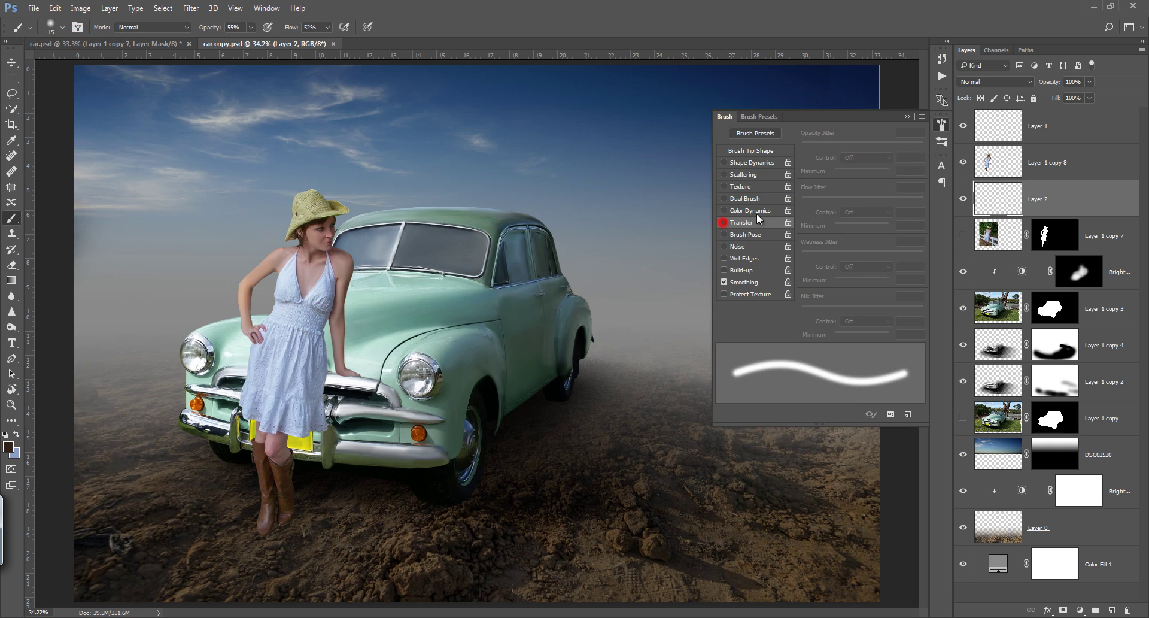
pyautogui.click(908, 116)
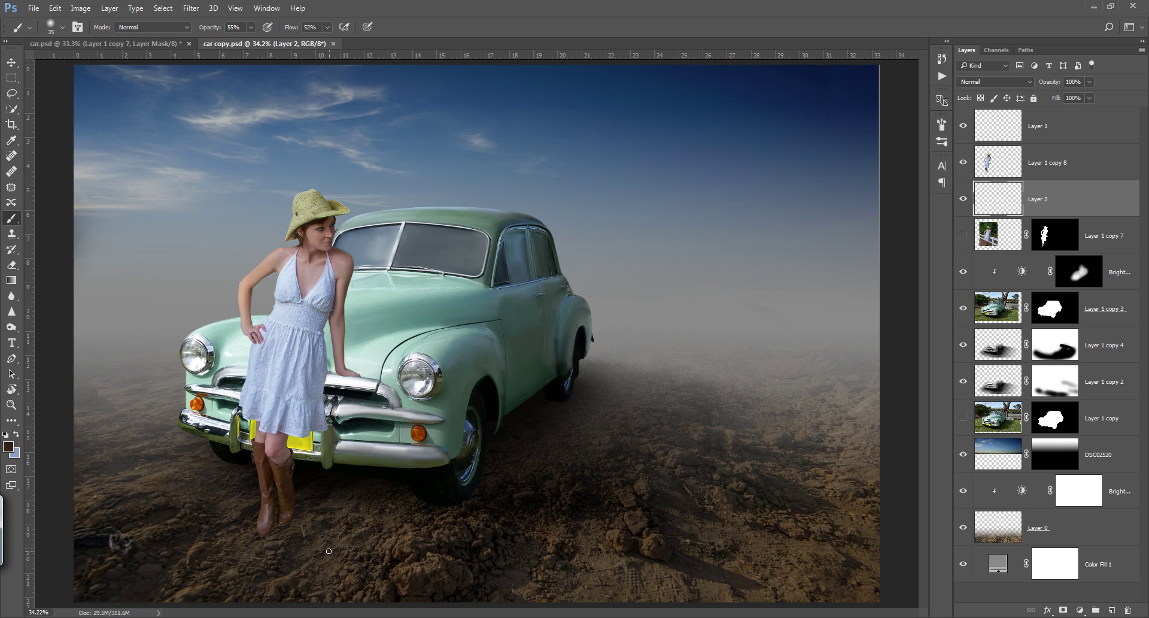
# Paint straight dark-grey shadow lines from the boots across the dirt on Layer 2, set to Multiply.
pyautogui.click(8, 447)
pyautogui.moveTo(810, 295); pyautogui.dragTo(782, 281)
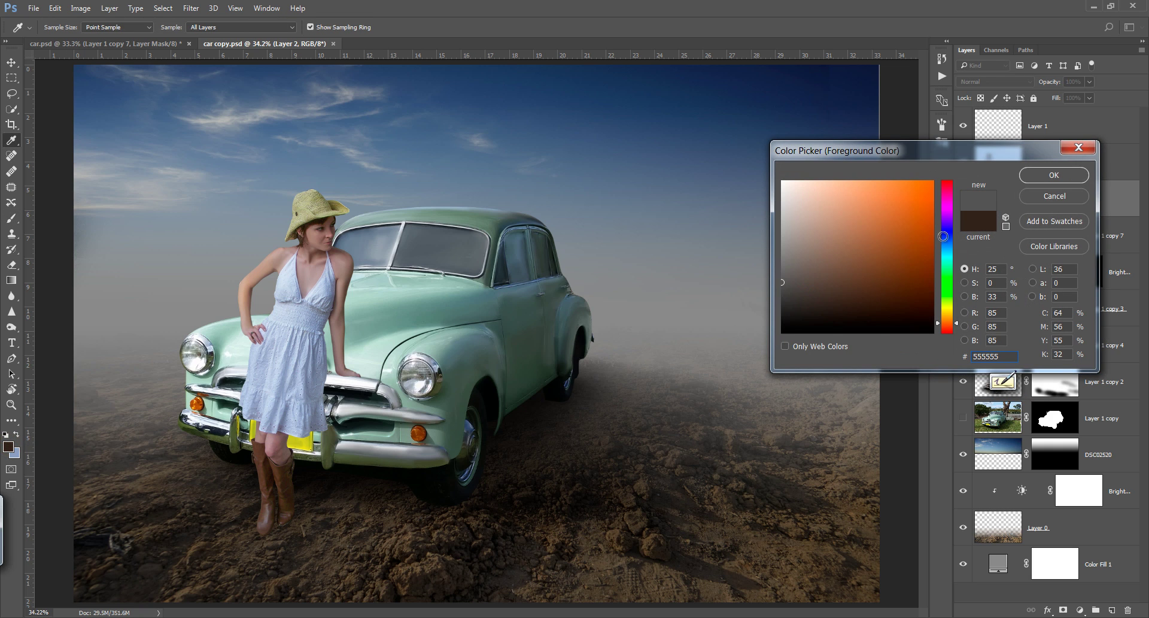
pyautogui.click(1054, 176)
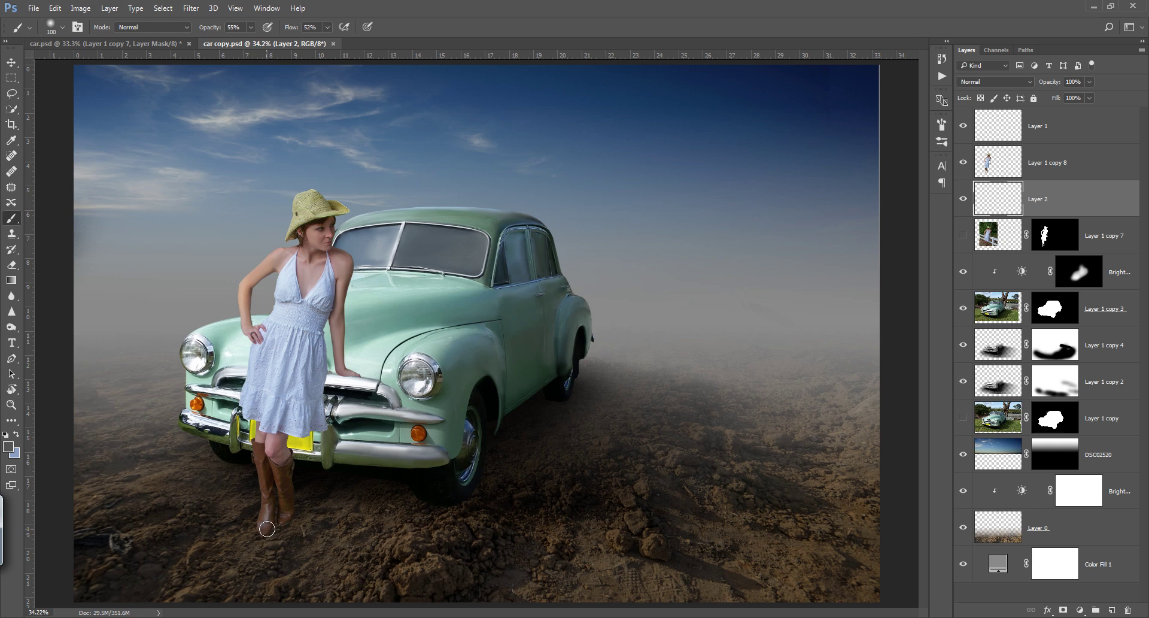
pyautogui.moveTo(268, 527); pyautogui.dragTo(274, 533)
pyautogui.keyDown('shift'); pyautogui.click(531, 590); pyautogui.keyUp('shift')
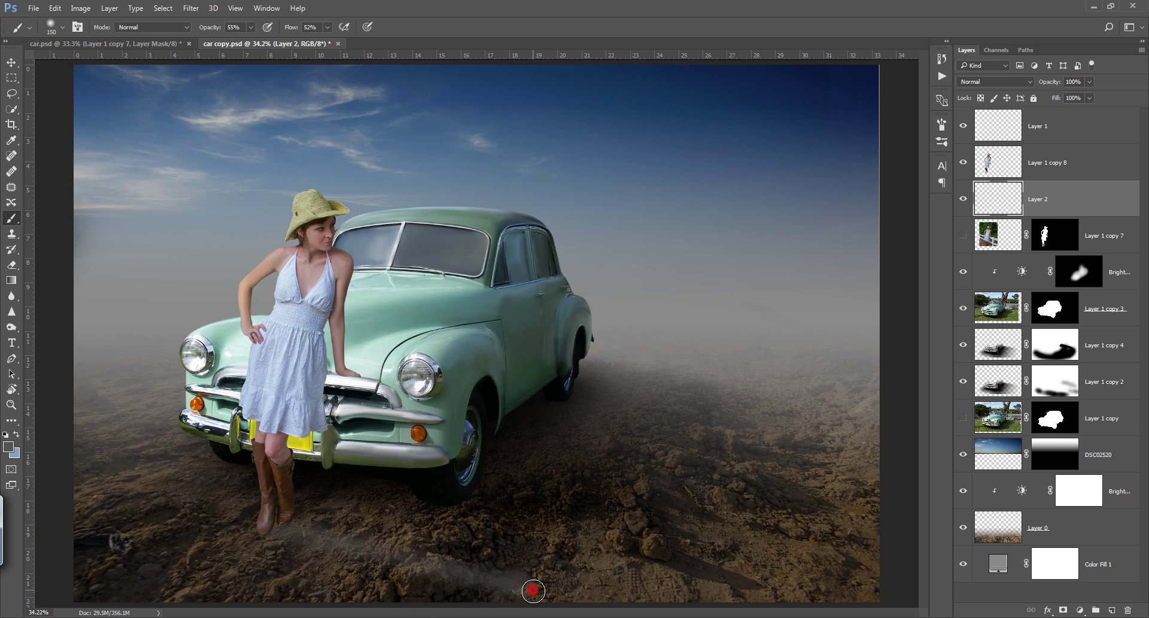
pyautogui.click(1008, 81)
pyautogui.click(998, 118)
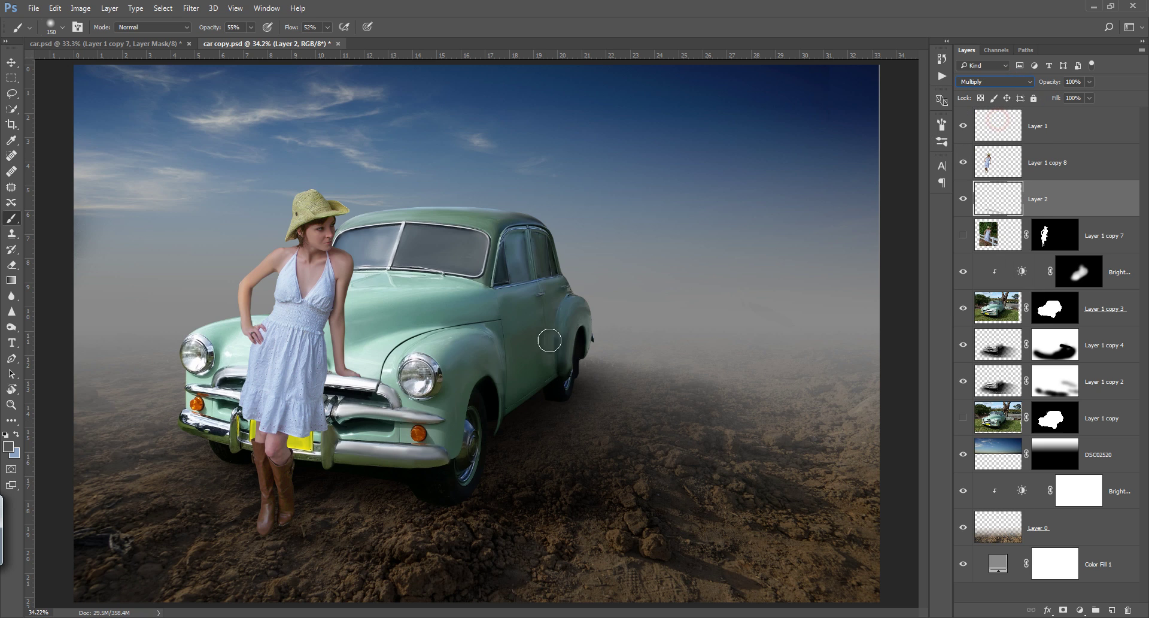
pyautogui.click(278, 517)
pyautogui.keyDown('shift'); pyautogui.click(476, 554); pyautogui.keyUp('shift')
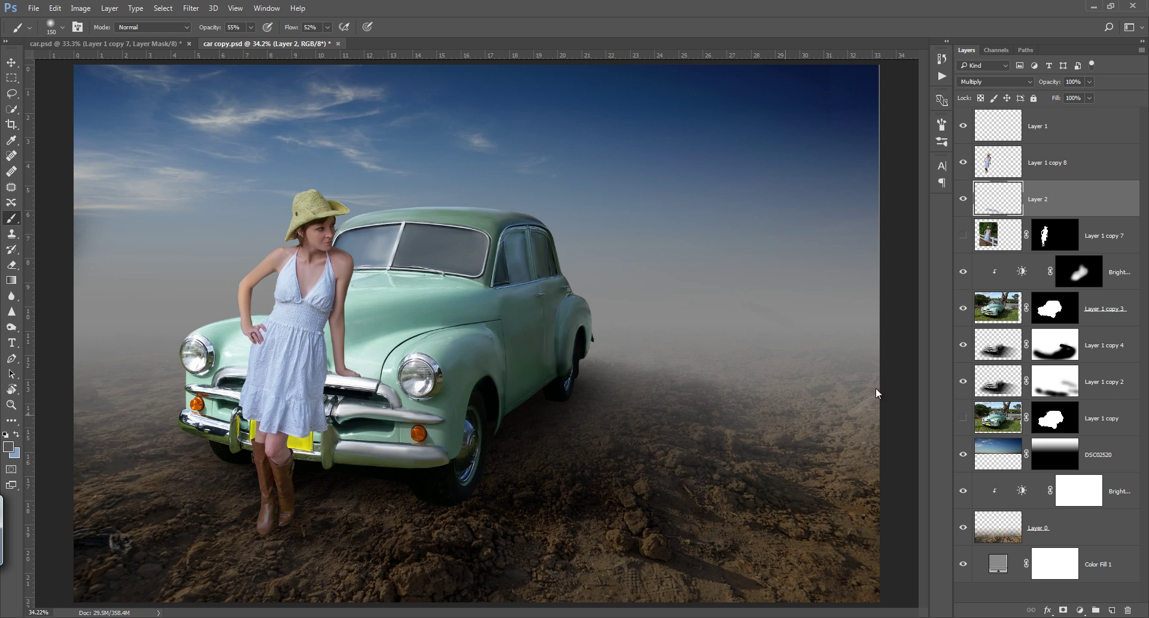
# On new Layer 3, paint a 100%-opacity straight shadow from the left boot, blended with Multiply.
pyautogui.click(1112, 610)
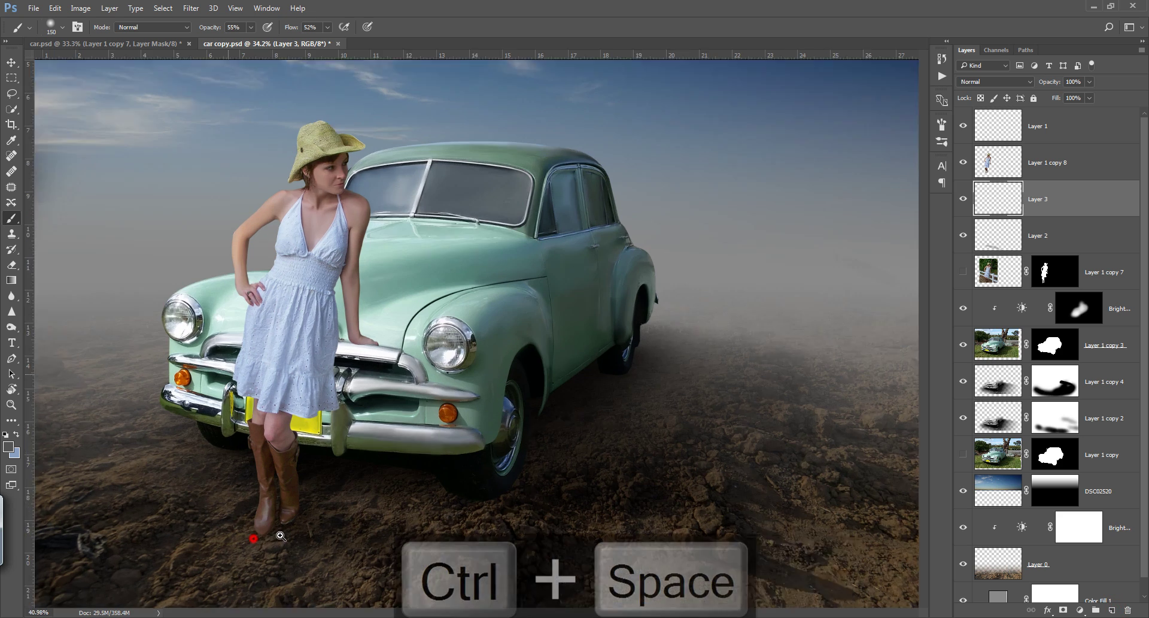
pyautogui.moveTo(256, 530); pyautogui.dragTo(335, 531)
pyautogui.moveTo(210, 27)
pyautogui.mouseDown()
pyautogui.moveTo(299, 34)
pyautogui.moveTo(369, 88)
pyautogui.mouseUp()
pyautogui.press('[')
pyautogui.press('[')
pyautogui.press('[')
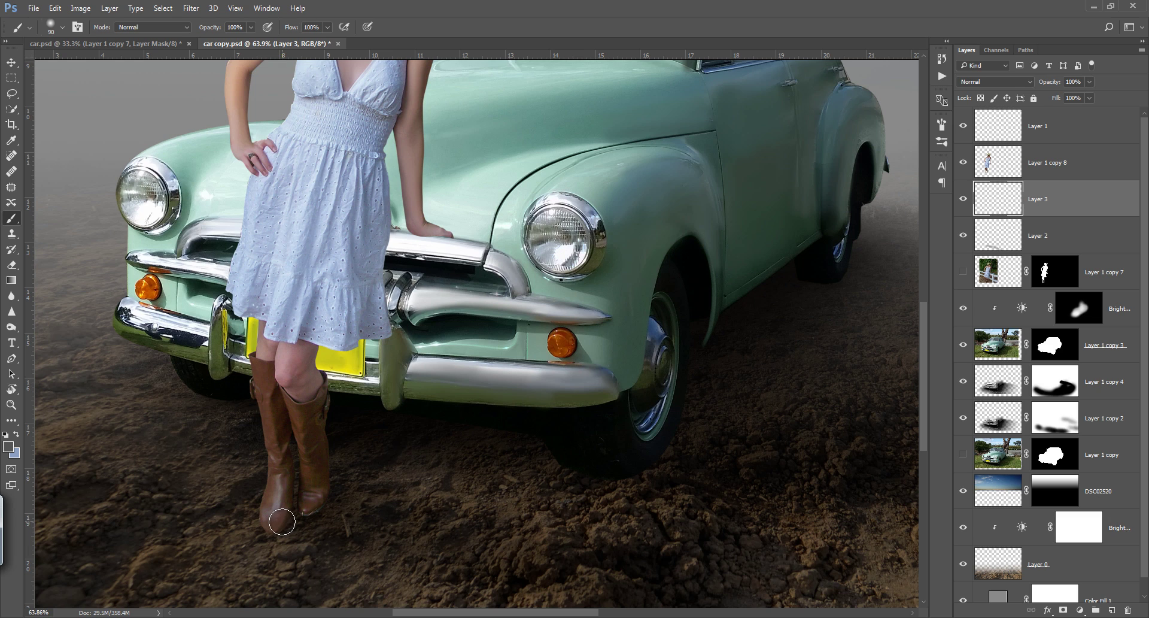
pyautogui.moveTo(282, 522); pyautogui.dragTo(473, 566)
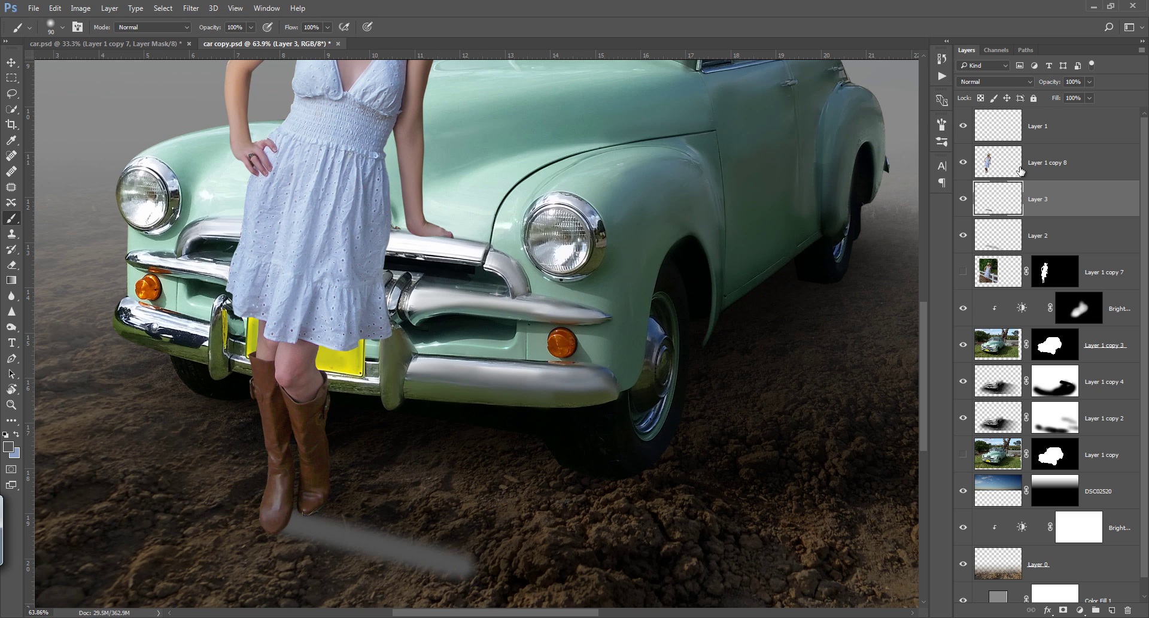
pyautogui.click(1015, 82)
pyautogui.click(1005, 120)
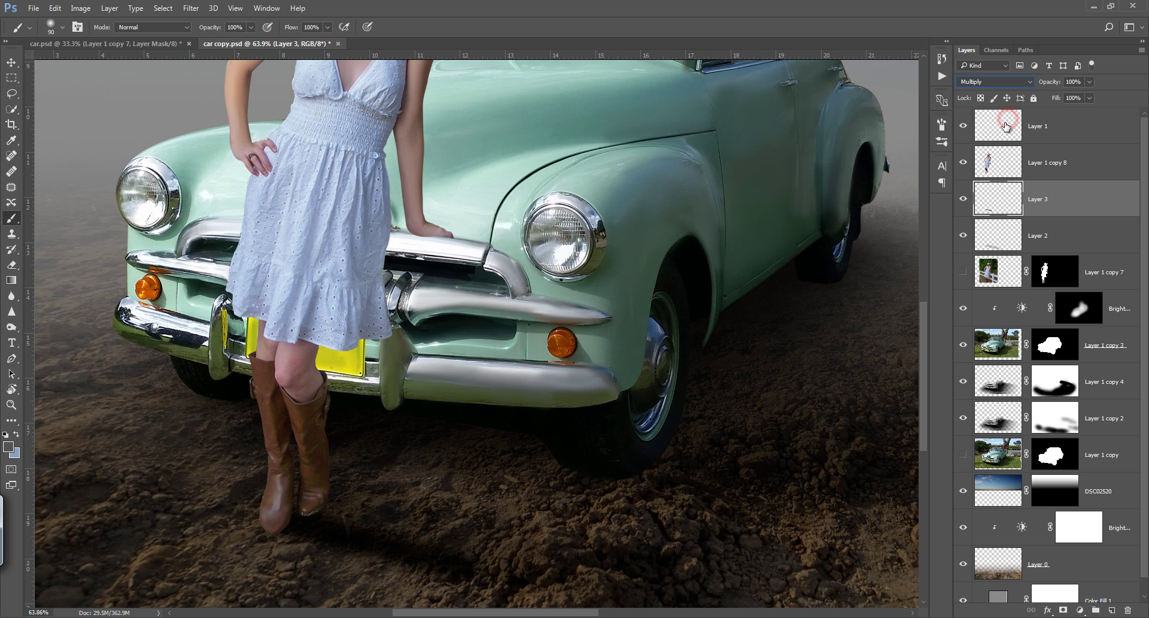
pyautogui.click(338, 503)
pyautogui.keyDown('shift'); pyautogui.click(508, 552); pyautogui.keyUp('shift')
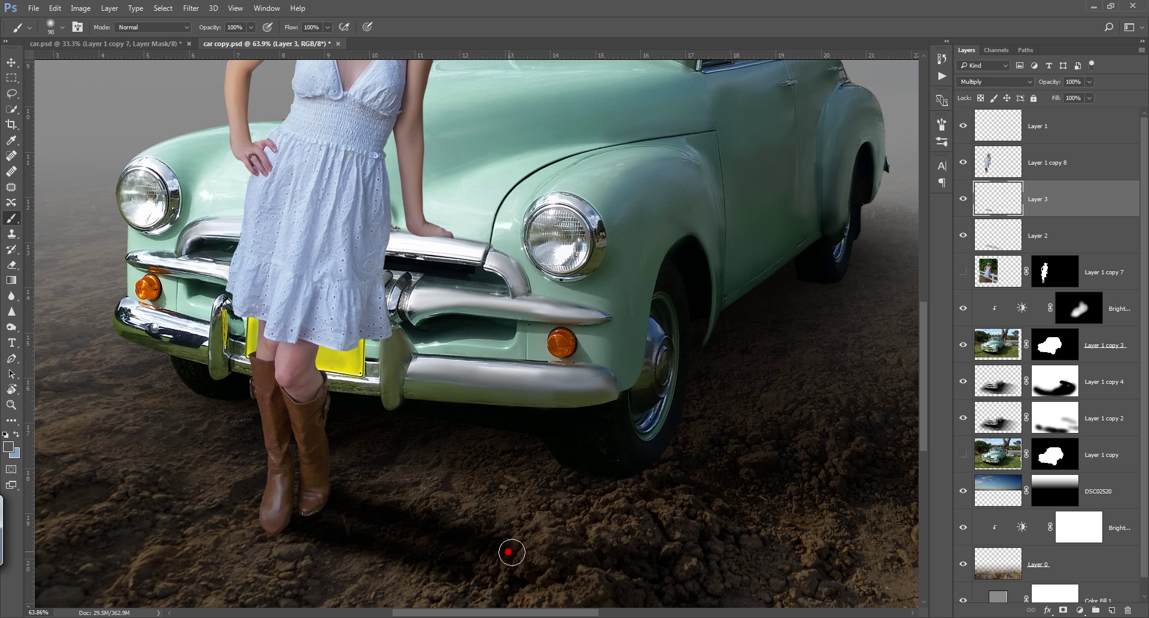
# Lower Layer 3's opacity to about 15%, comparing with the shadow toggled off.
pyautogui.hotkey('ctrl', '0')
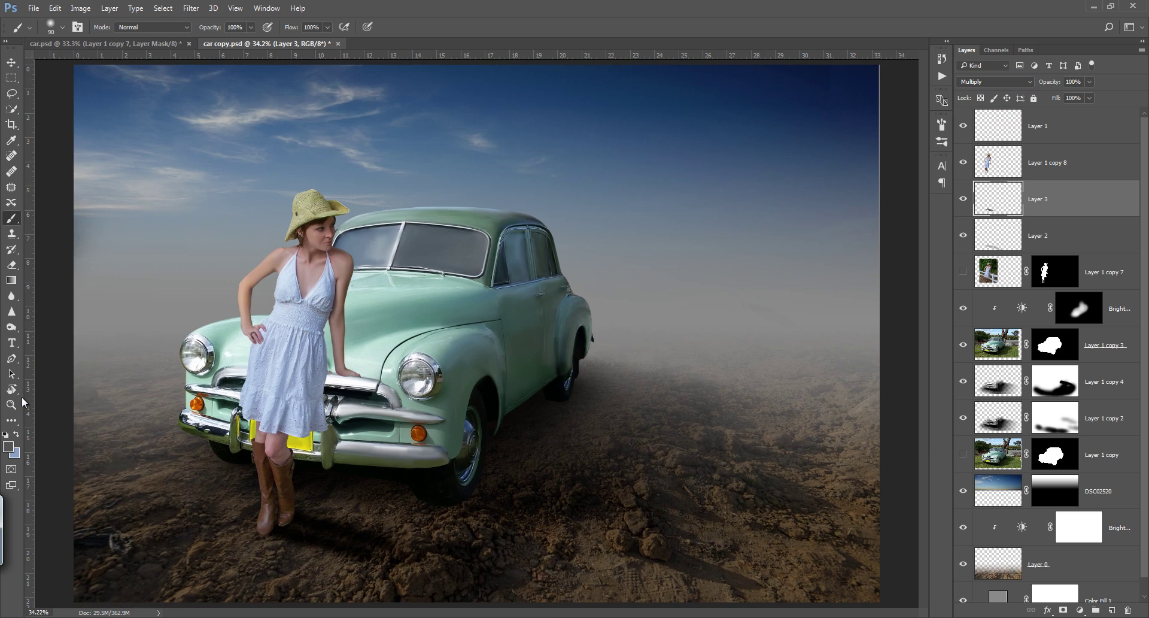
pyautogui.moveTo(1055, 88); pyautogui.dragTo(1043, 87)
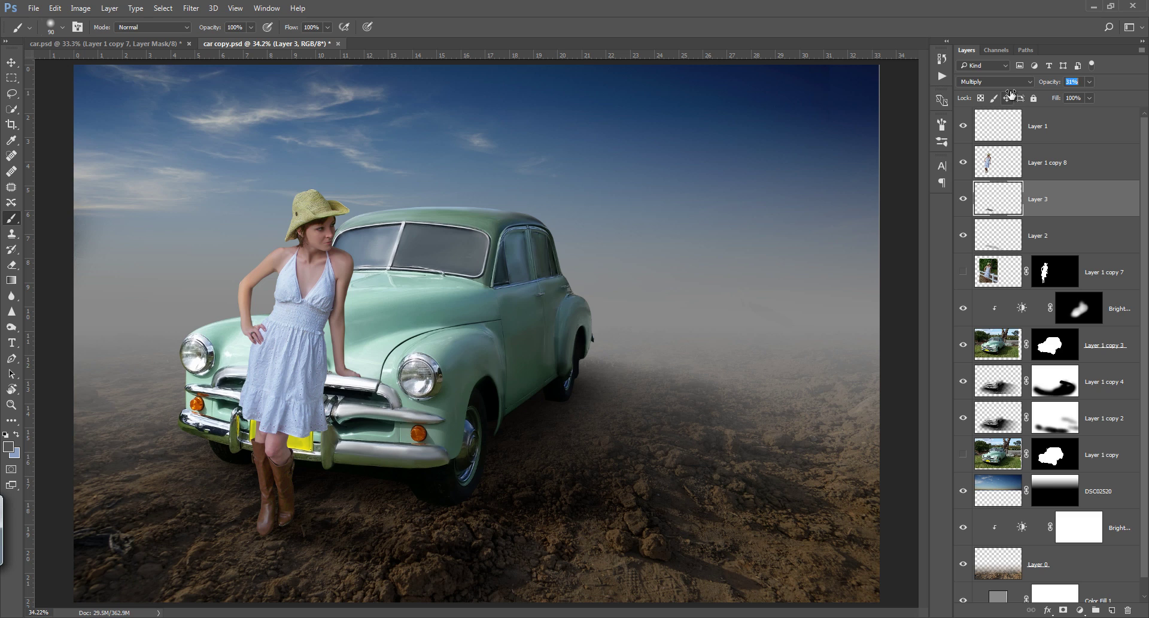
pyautogui.moveTo(1010, 94); pyautogui.dragTo(1011, 113)
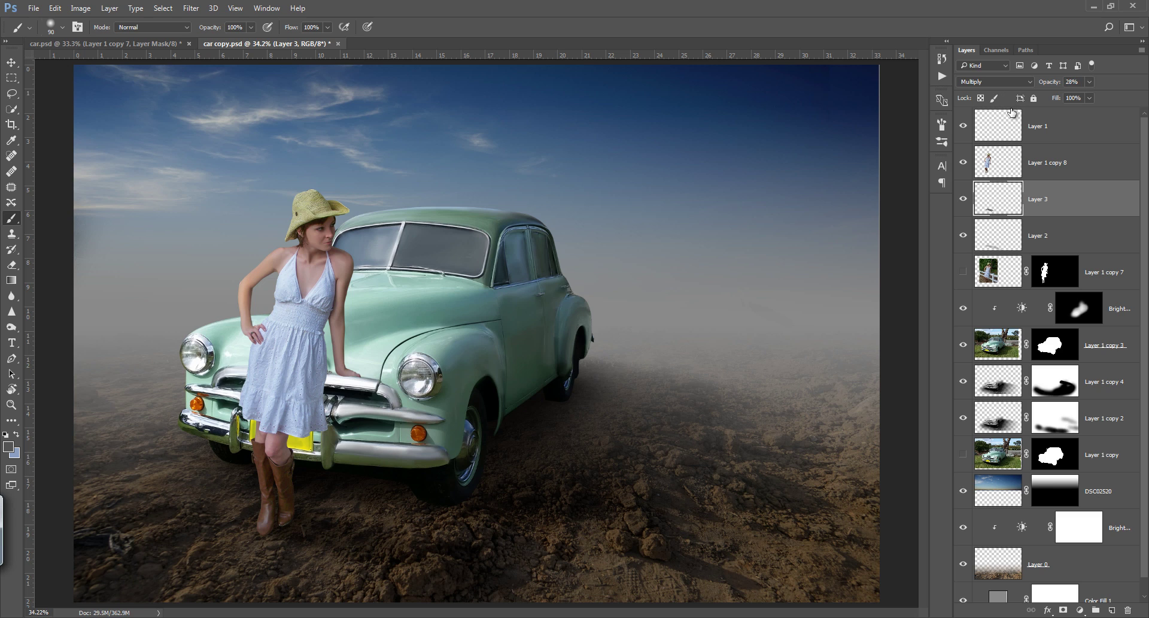
pyautogui.click(964, 199)
pyautogui.press('Return')
# Try a between-the-boots stroke on Layer 4 with Multiply, undo it, and add Layer 5.
pyautogui.click(1112, 610)
pyautogui.moveTo(320, 536); pyautogui.dragTo(359, 539)
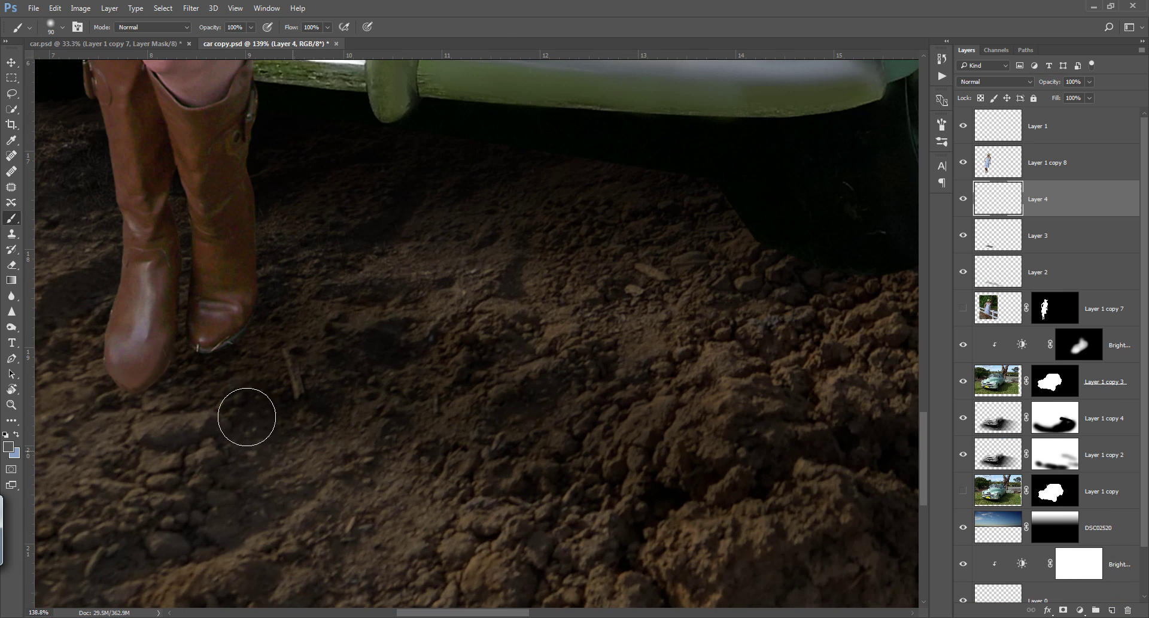
pyautogui.press('[')
pyautogui.press('[')
pyautogui.press('[')
pyautogui.press('[')
pyautogui.press('[')
pyautogui.moveTo(176, 335); pyautogui.dragTo(175, 306)
pyautogui.click(966, 83)
pyautogui.click(980, 118)
pyautogui.hotkey('ctrl', 'z')
pyautogui.hotkey('ctrl', 'alt', 'z')
pyautogui.click(1111, 609)
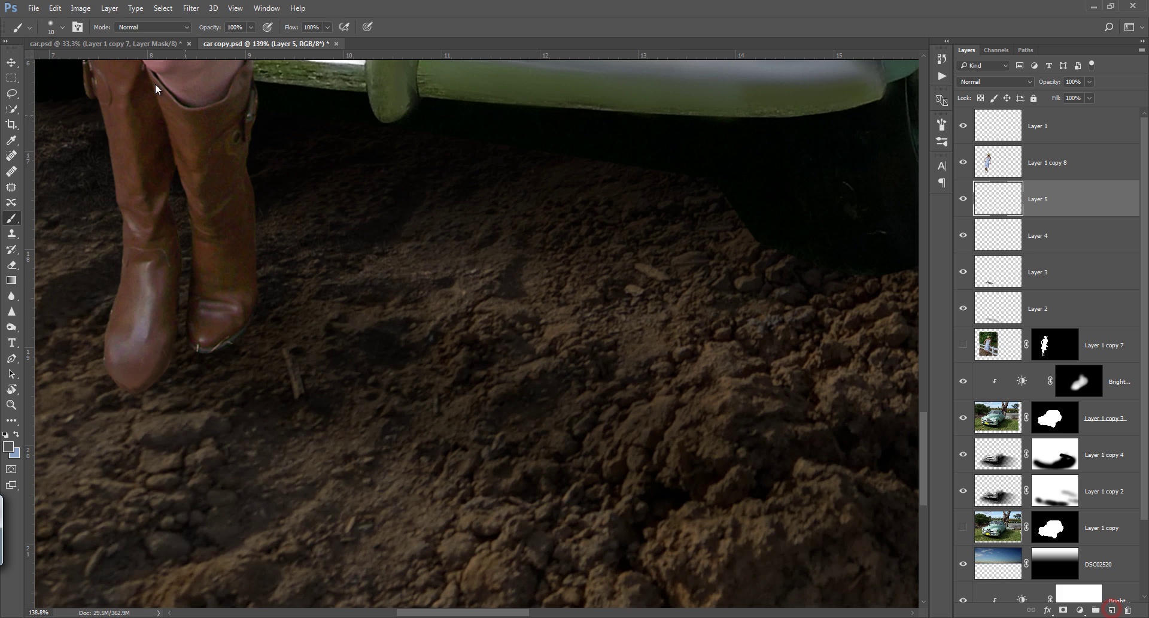
# Enable brush Transfer, paint dark shadows between and below the boots, and set Layer 5 to Multiply.
pyautogui.click(77, 27)
pyautogui.click(735, 222)
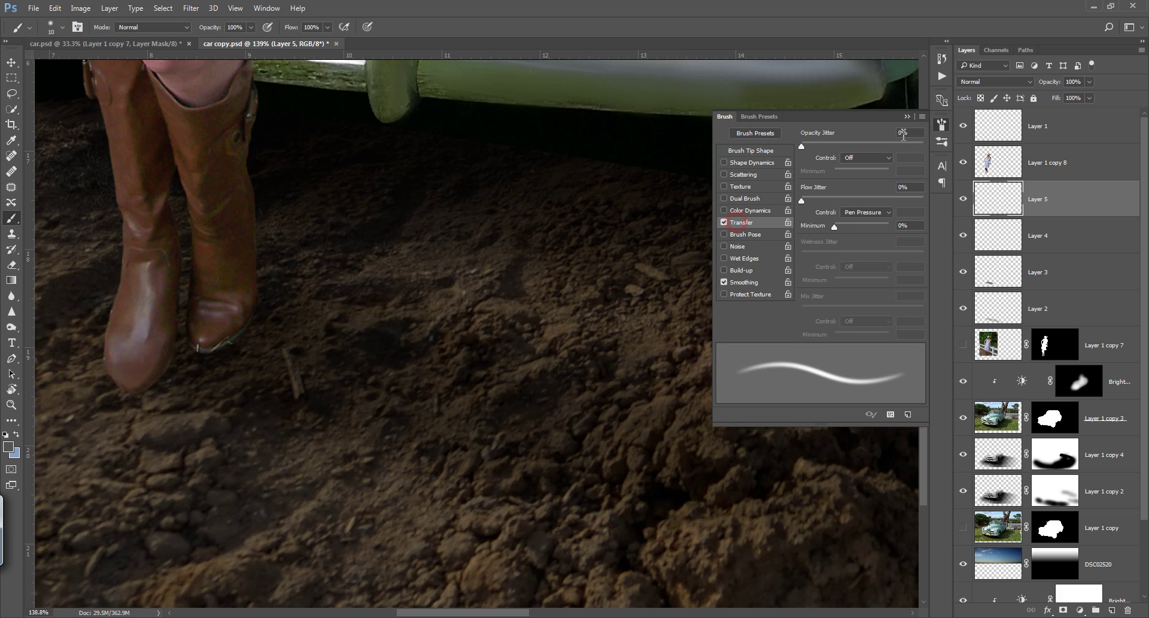
pyautogui.click(878, 159)
pyautogui.click(872, 179)
pyautogui.click(907, 116)
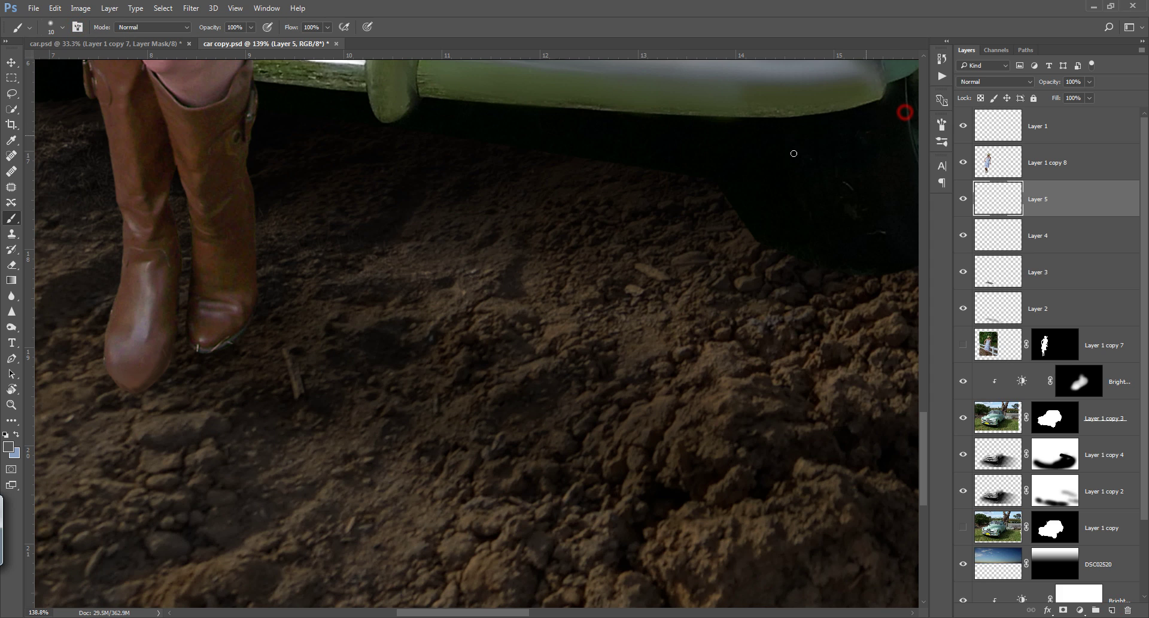
pyautogui.click(179, 326)
pyautogui.click(151, 387)
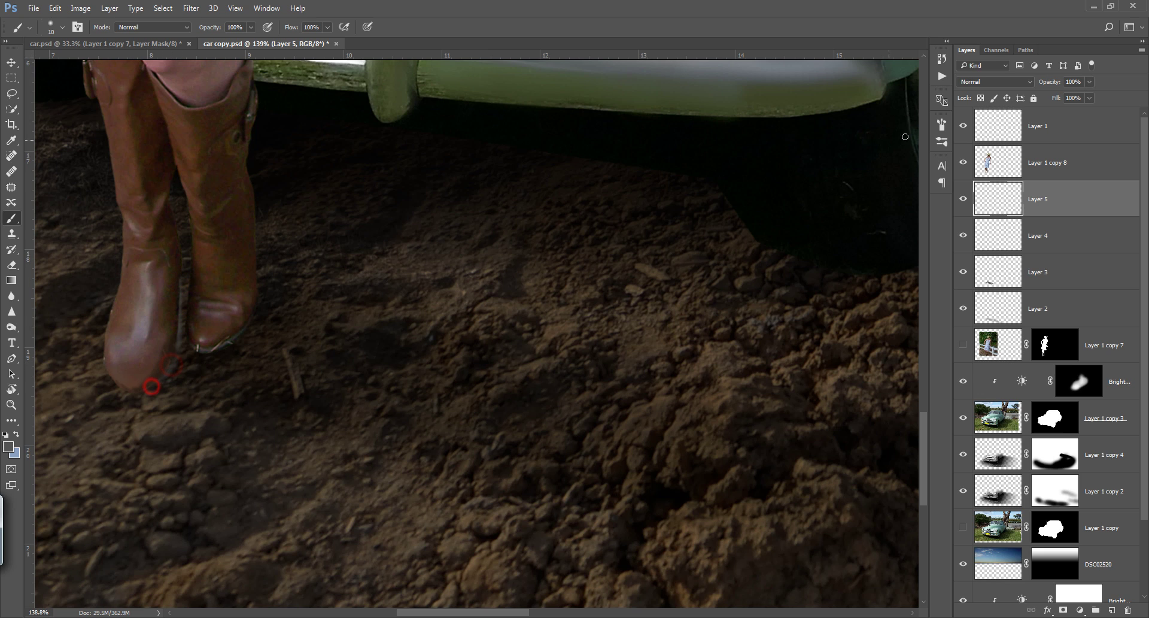
pyautogui.click(981, 84)
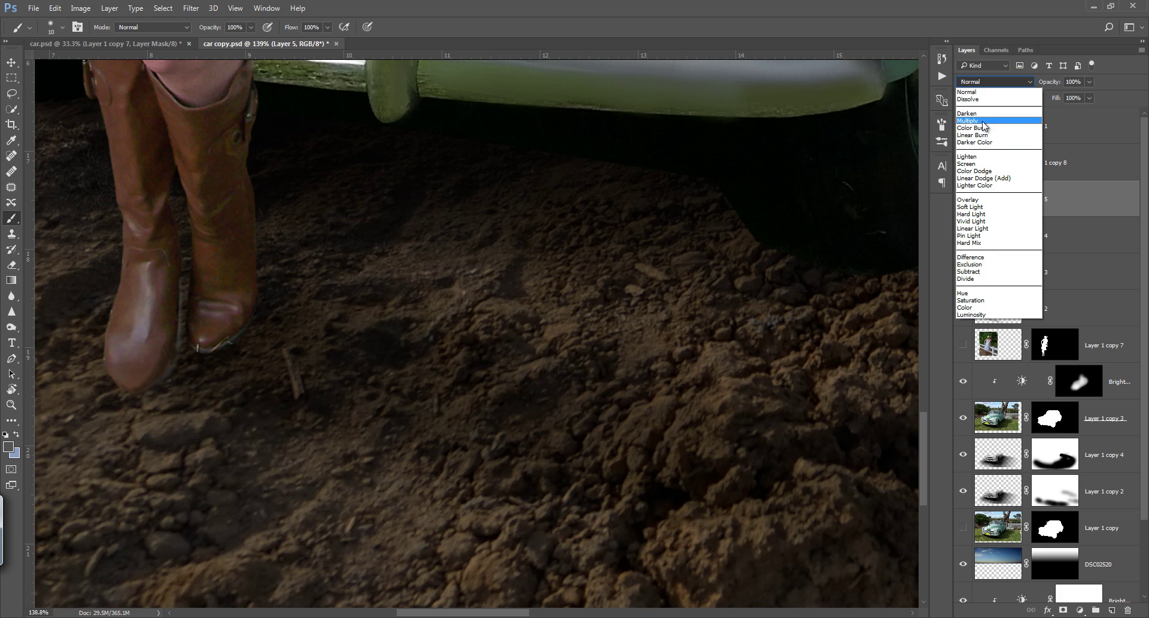
pyautogui.click(983, 122)
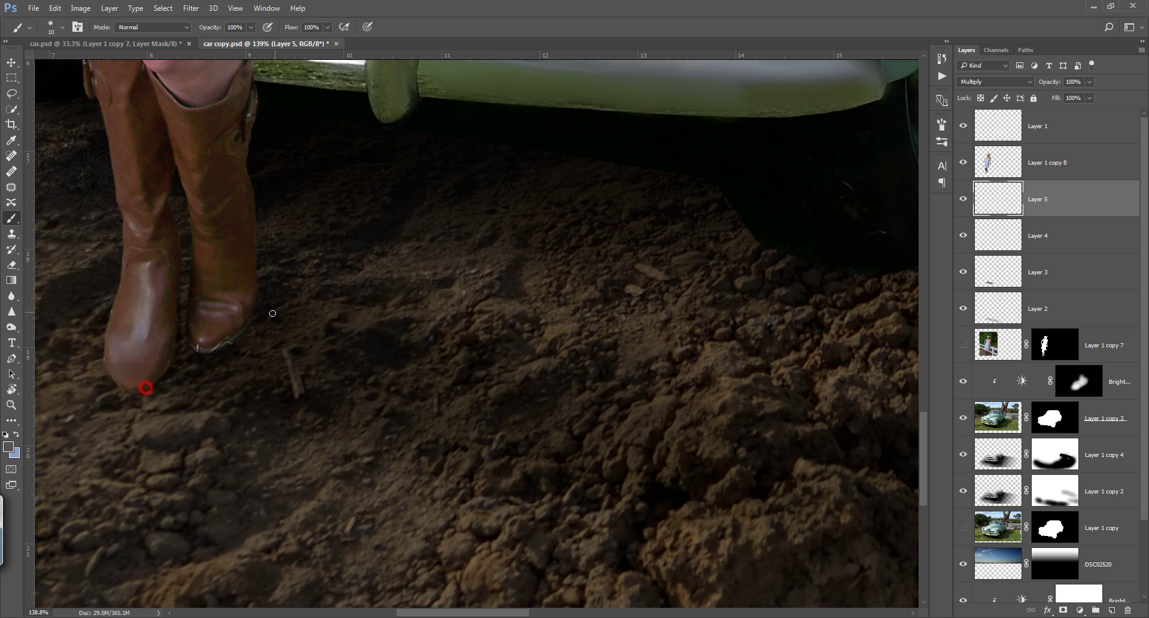
# Add more contact-shadow strokes along the boot toe, heel and underside.
pyautogui.click(249, 328)
pyautogui.click(257, 268)
pyautogui.click(201, 350)
pyautogui.click(183, 289)
pyautogui.click(160, 376)
pyautogui.click(151, 375)
pyautogui.press(']')
pyautogui.click(128, 386)
pyautogui.click(1050, 162)
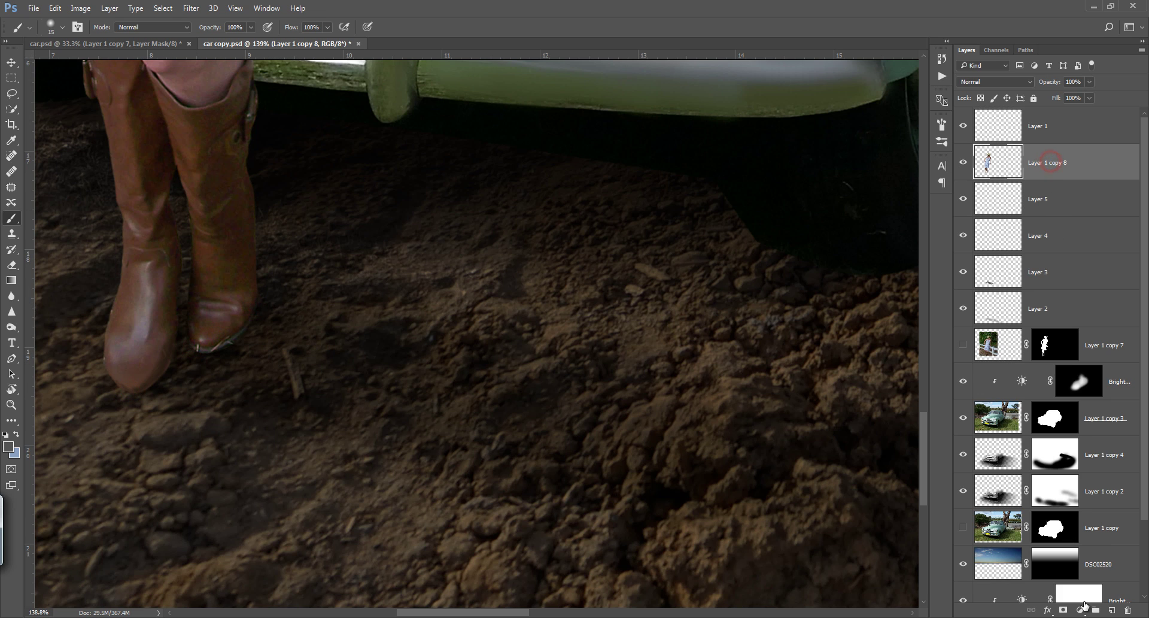
# Add a new empty layer, merge it away, and fit the whole image on screen.
pyautogui.click(1112, 611)
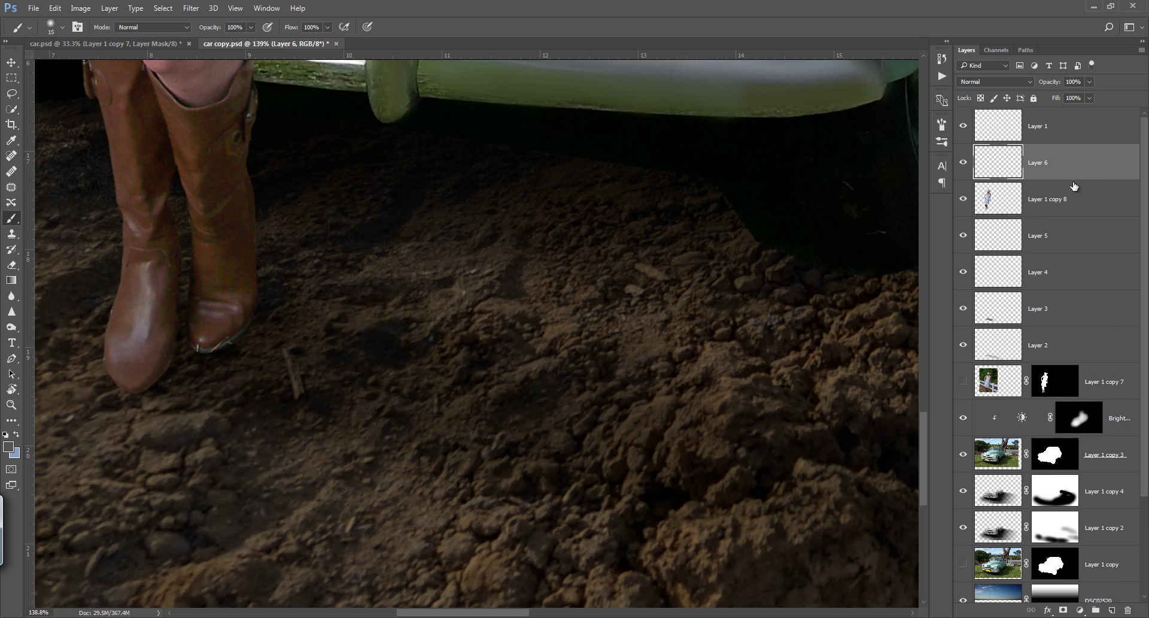
pyautogui.hotkey('ctrl', 'e')
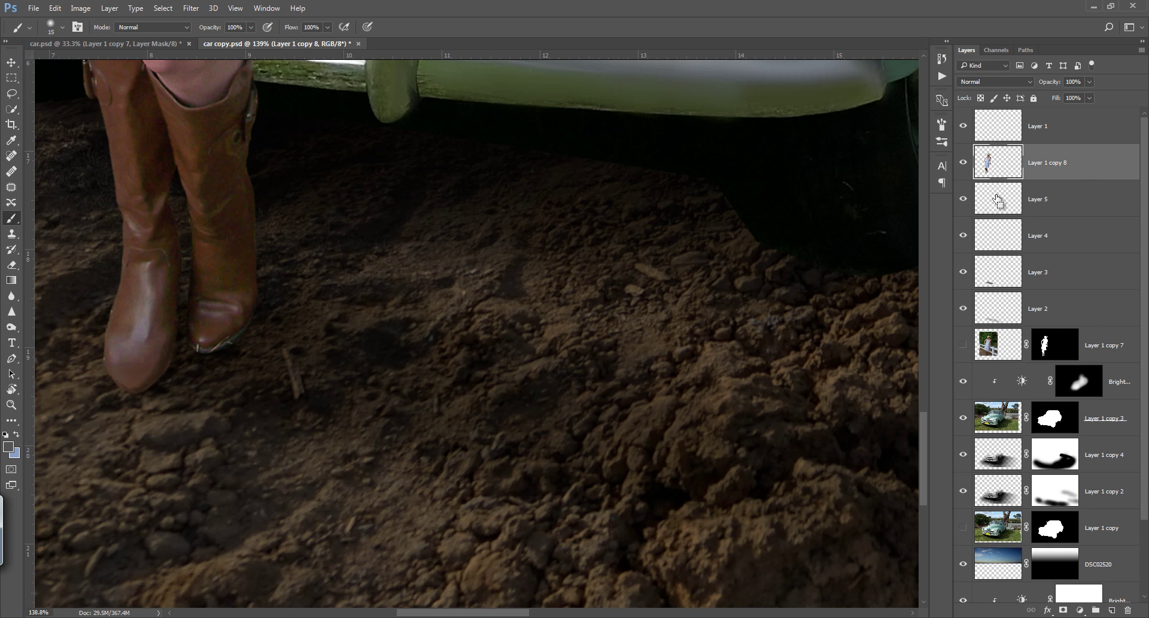
pyautogui.hotkey('ctrl', '0')
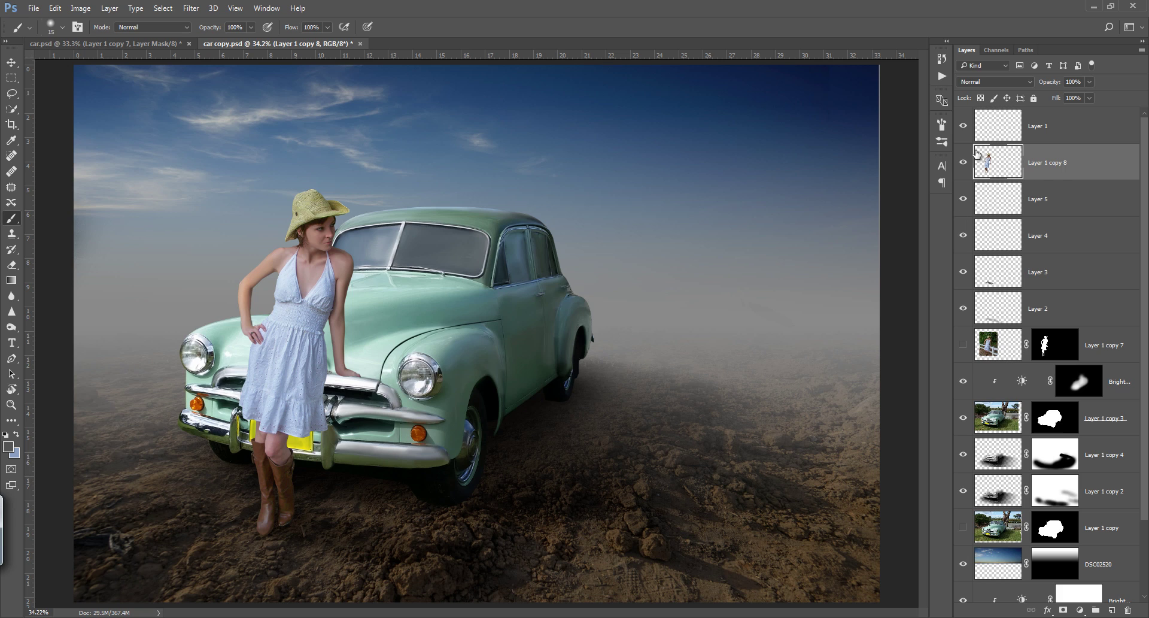
# Merge Layer 1 and Layer 1 copy 8, verify the result, and save car copy.psd.
pyautogui.click(997, 123)
pyautogui.keyDown('shift'); pyautogui.click(1035, 165); pyautogui.keyUp('shift')
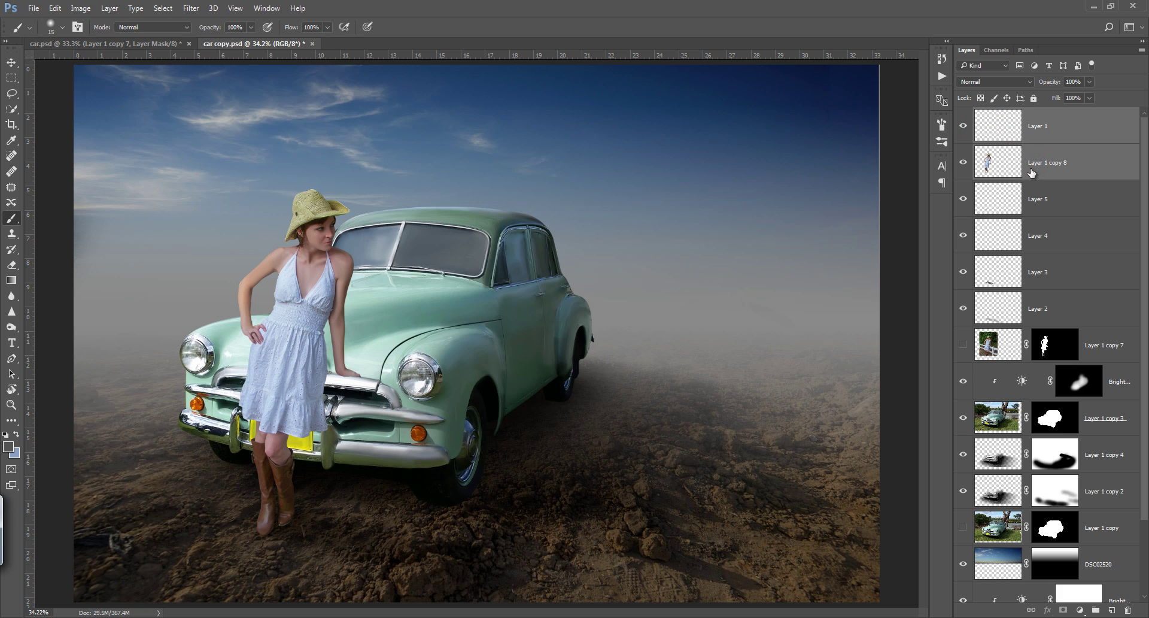
pyautogui.hotkey('ctrl', 'e')
pyautogui.click(964, 126)
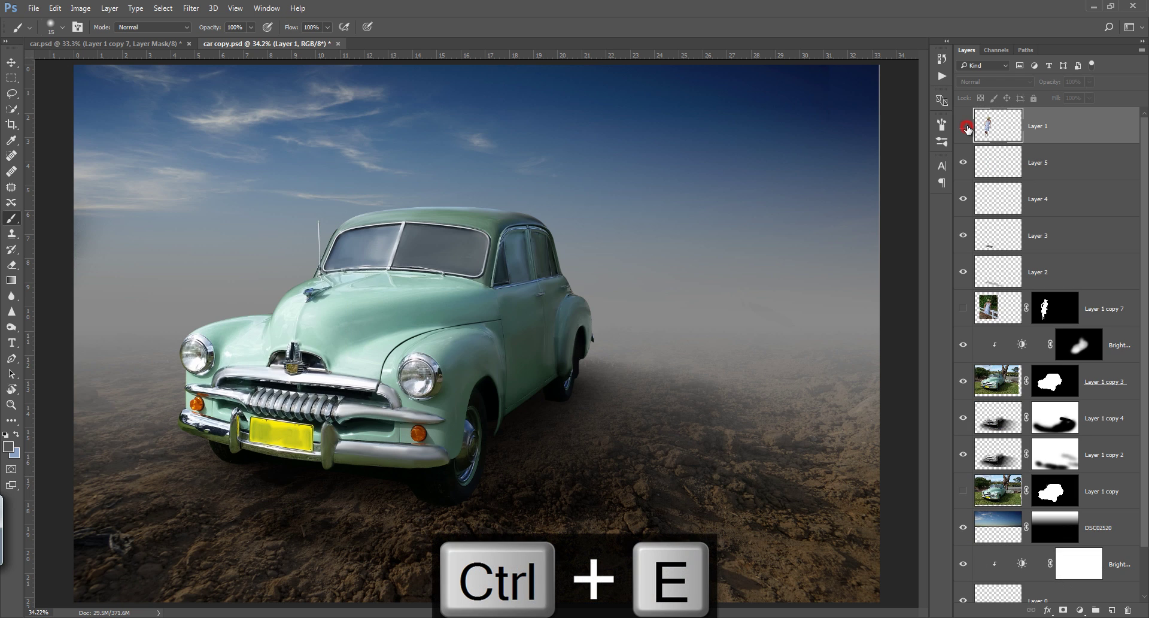
pyautogui.click(963, 126)
pyautogui.hotkey('ctrl', 's')
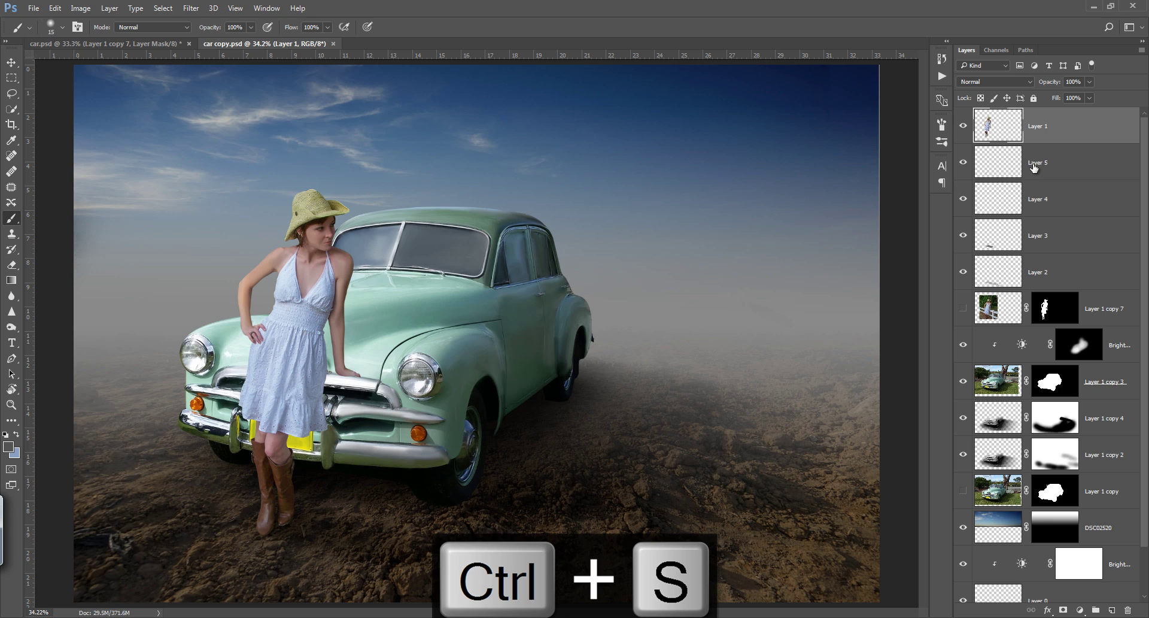
pyautogui.click(1077, 606)
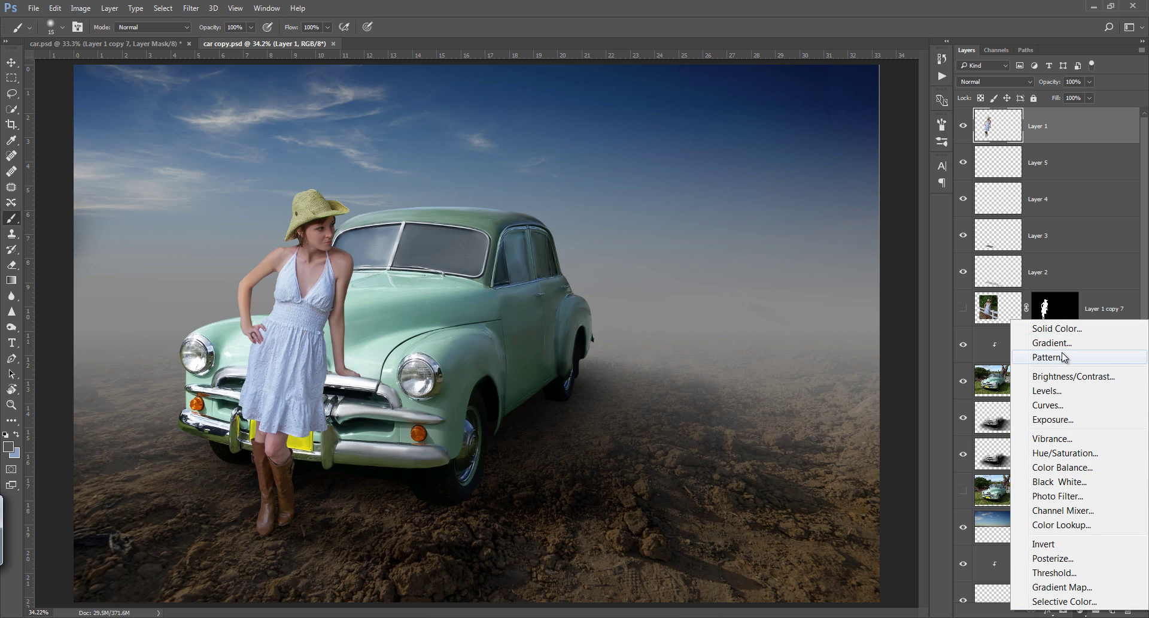
pyautogui.click(1067, 405)
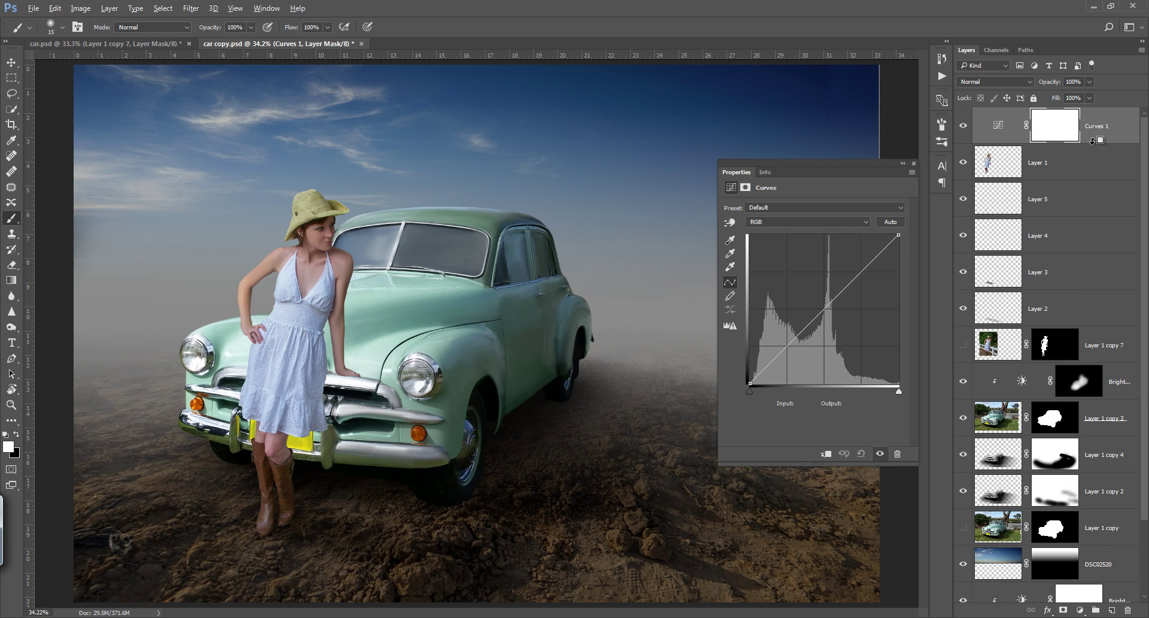
pyautogui.keyDown('alt'); pyautogui.click(1092, 141); pyautogui.keyUp('alt')
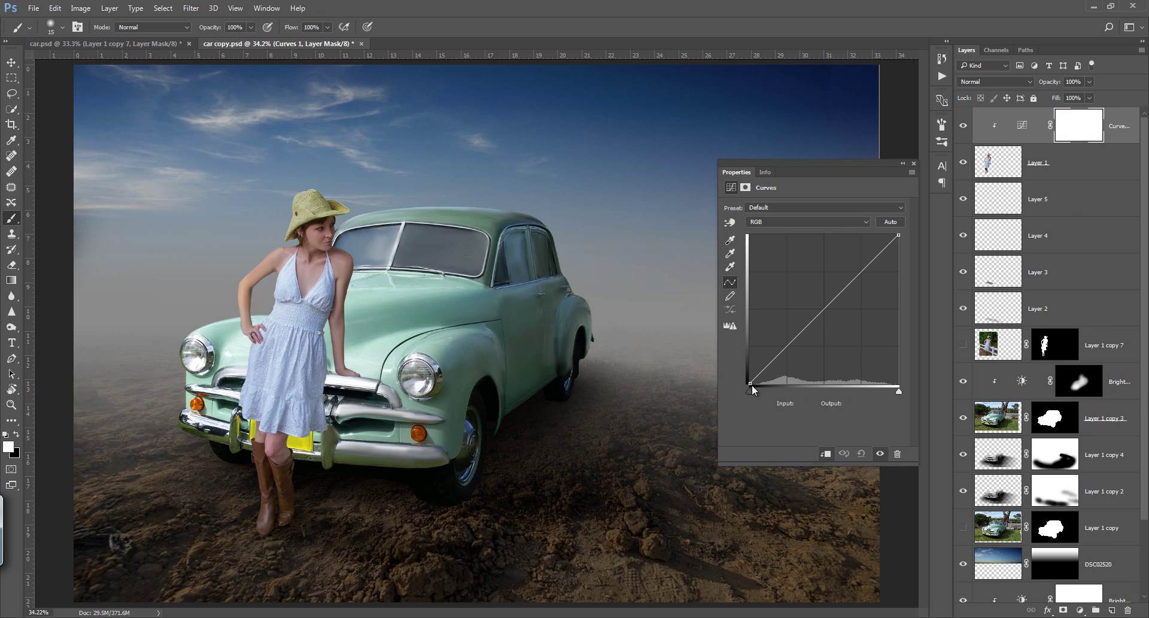
pyautogui.moveTo(753, 390)
pyautogui.mouseDown()
pyautogui.moveTo(768, 392)
pyautogui.moveTo(751, 379)
pyautogui.mouseUp()
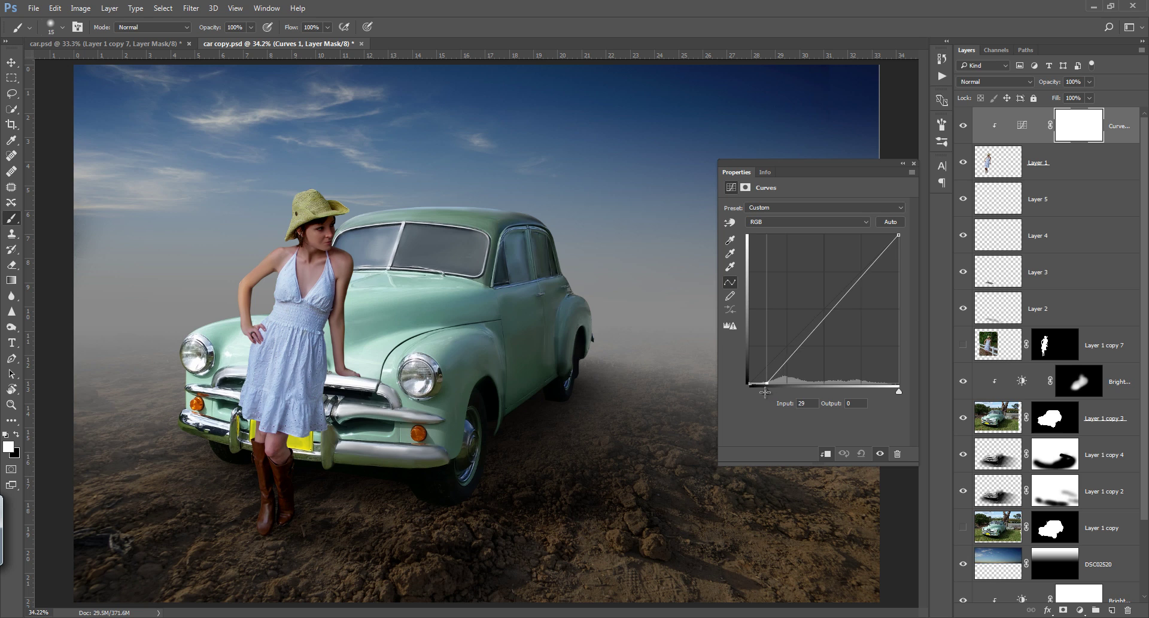
pyautogui.click(911, 165)
pyautogui.press('Delete')
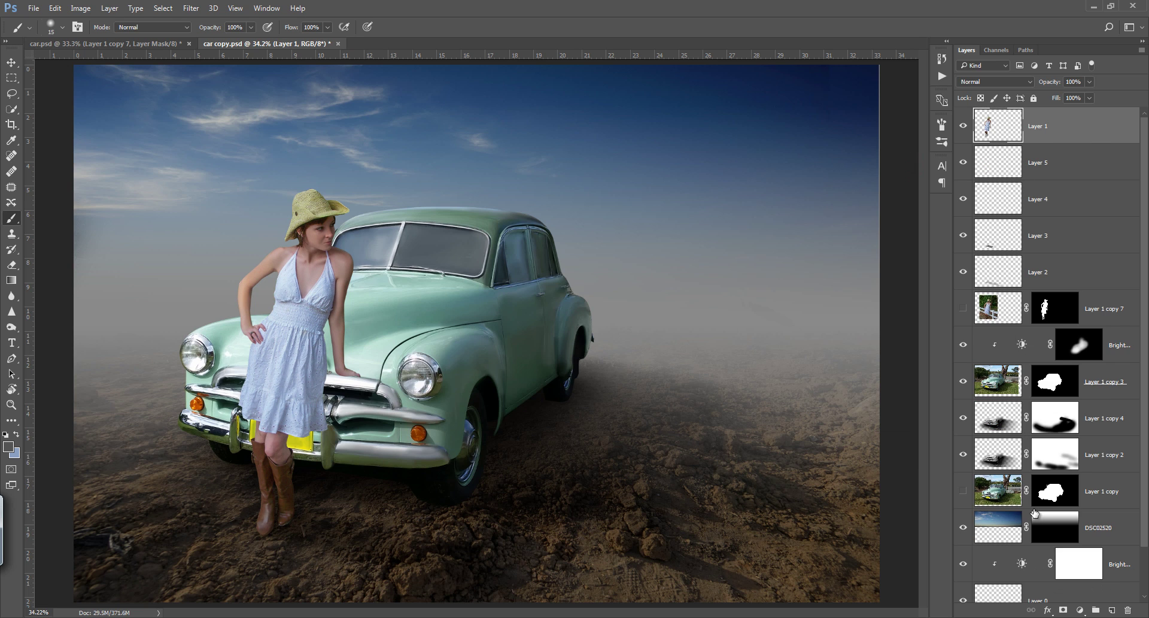
pyautogui.hotkey('ctrl', 's')
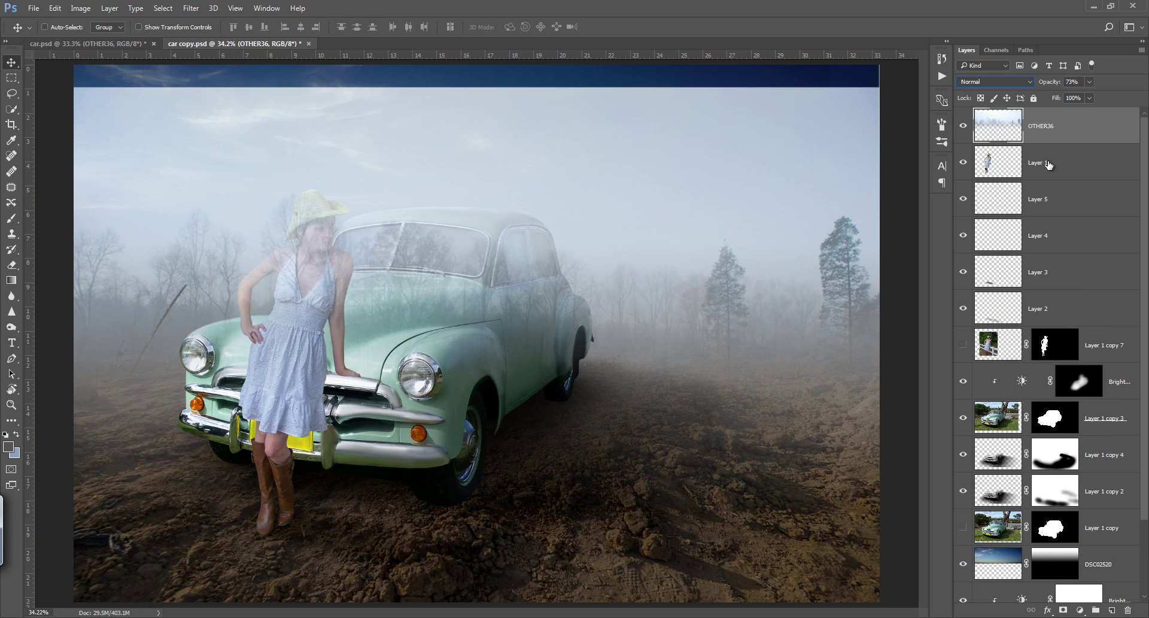
# Move the OTHER36 fog layer just above DSC02520 in Multiply mode, then toggle it to compare.
pyautogui.moveTo(1111, 136); pyautogui.dragTo(1072, 513)
pyautogui.moveTo(1072, 513); pyautogui.dragTo(1074, 541)
pyautogui.click(1017, 81)
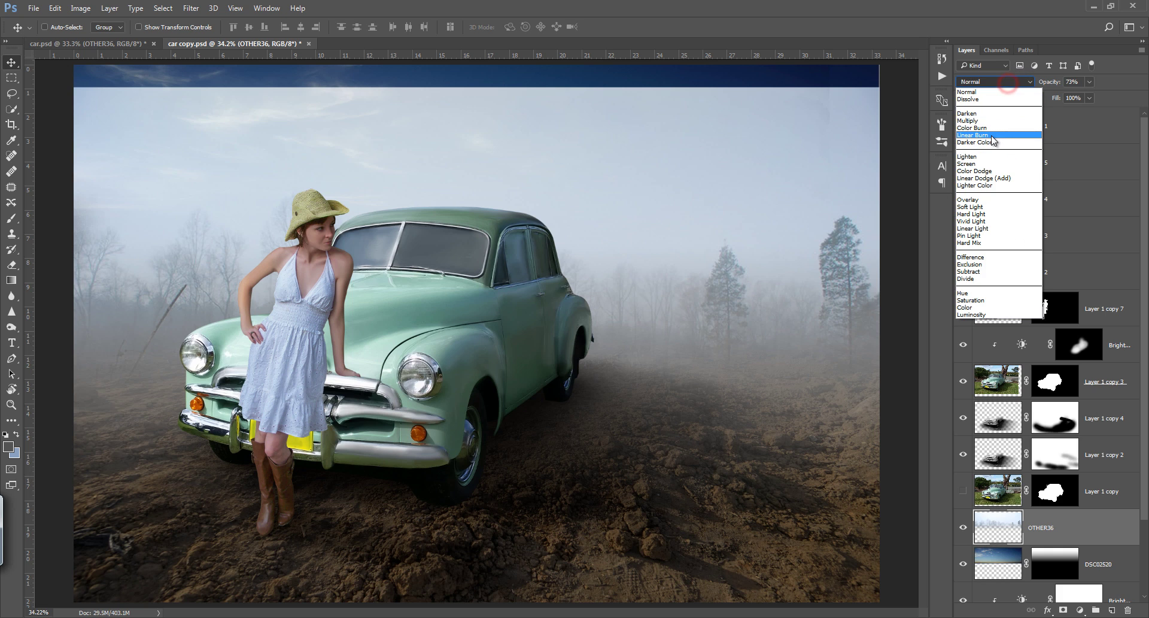
pyautogui.click(993, 127)
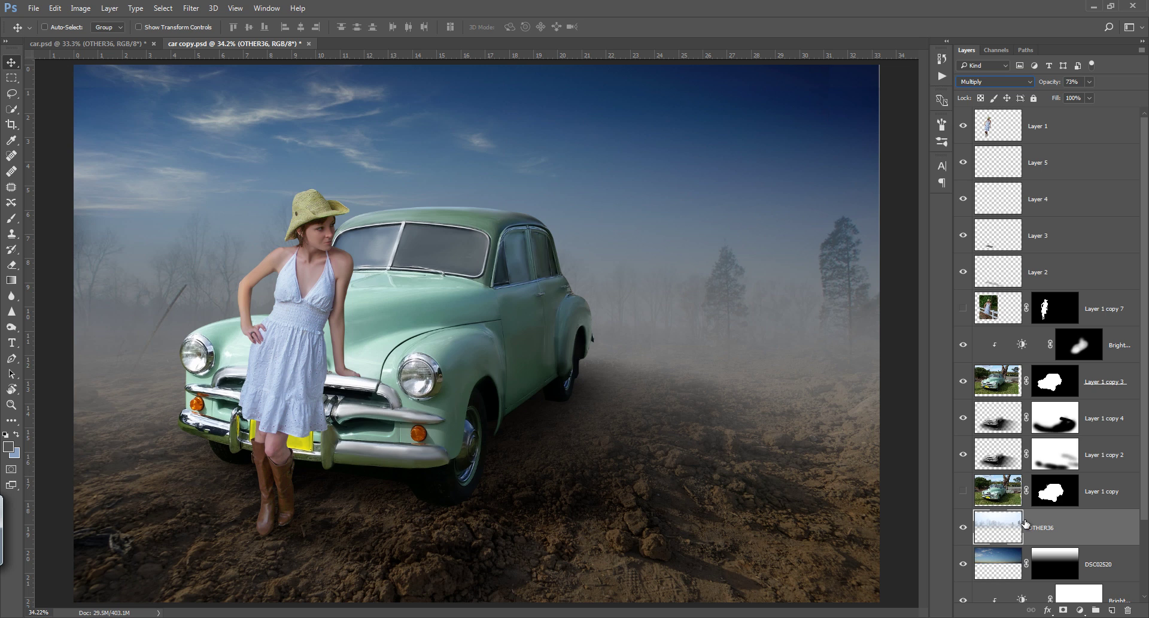
pyautogui.click(964, 529)
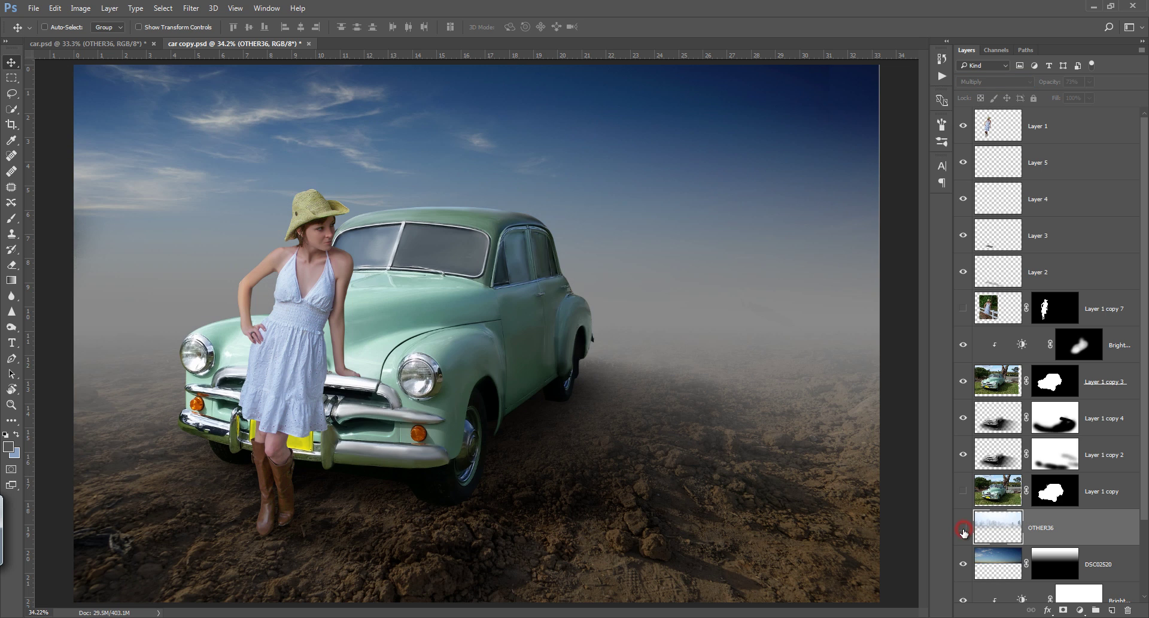
pyautogui.click(964, 530)
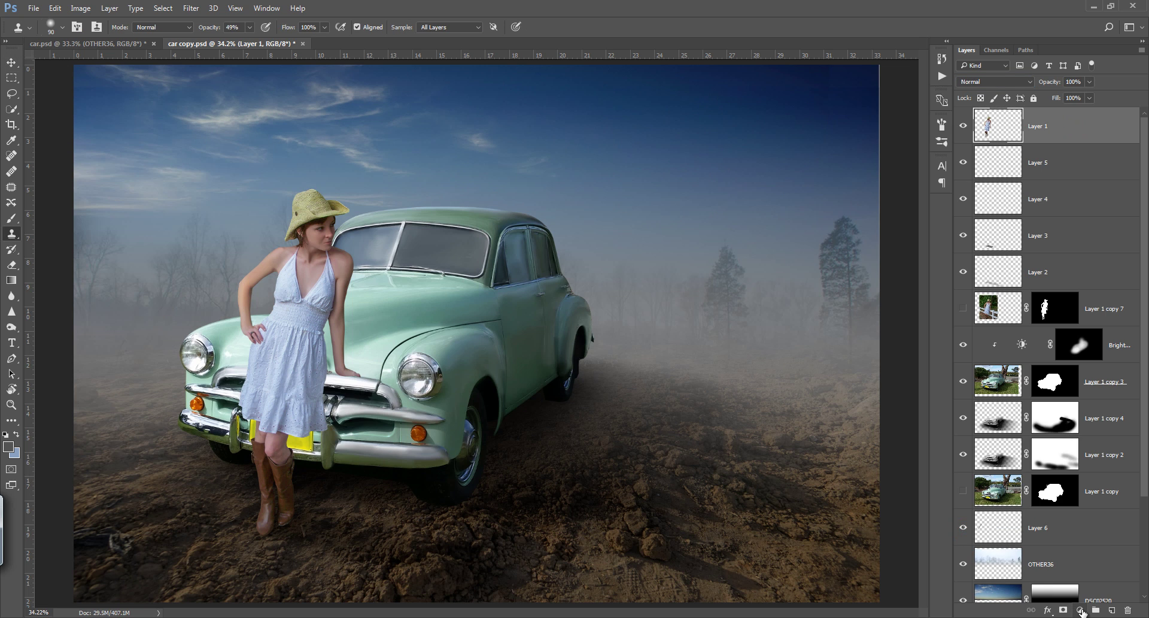
# Add a new Layer 7 filled with 50% Gray.
pyautogui.click(1111, 610)
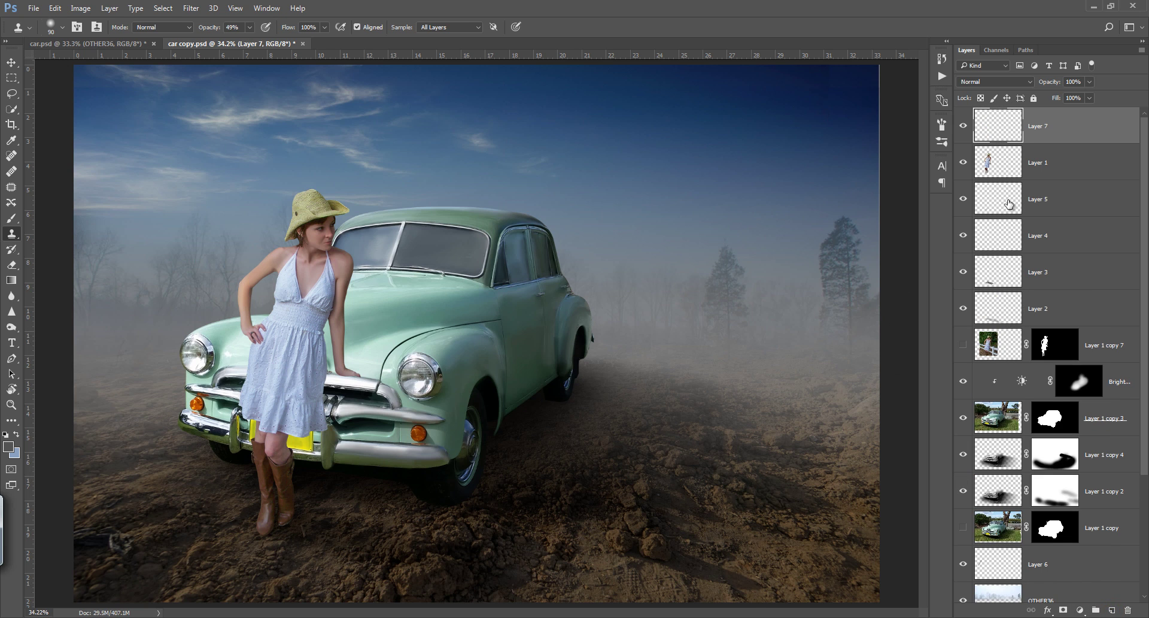
pyautogui.hotkey('shift', 'F5')
pyautogui.click(749, 187)
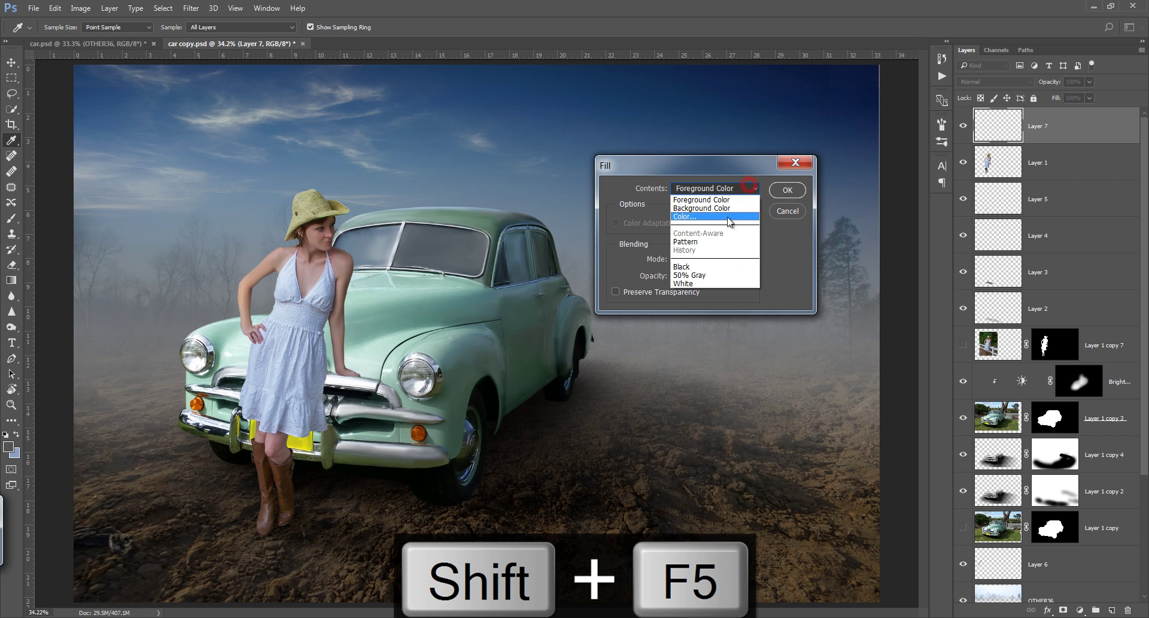
pyautogui.click(718, 275)
pyautogui.click(800, 188)
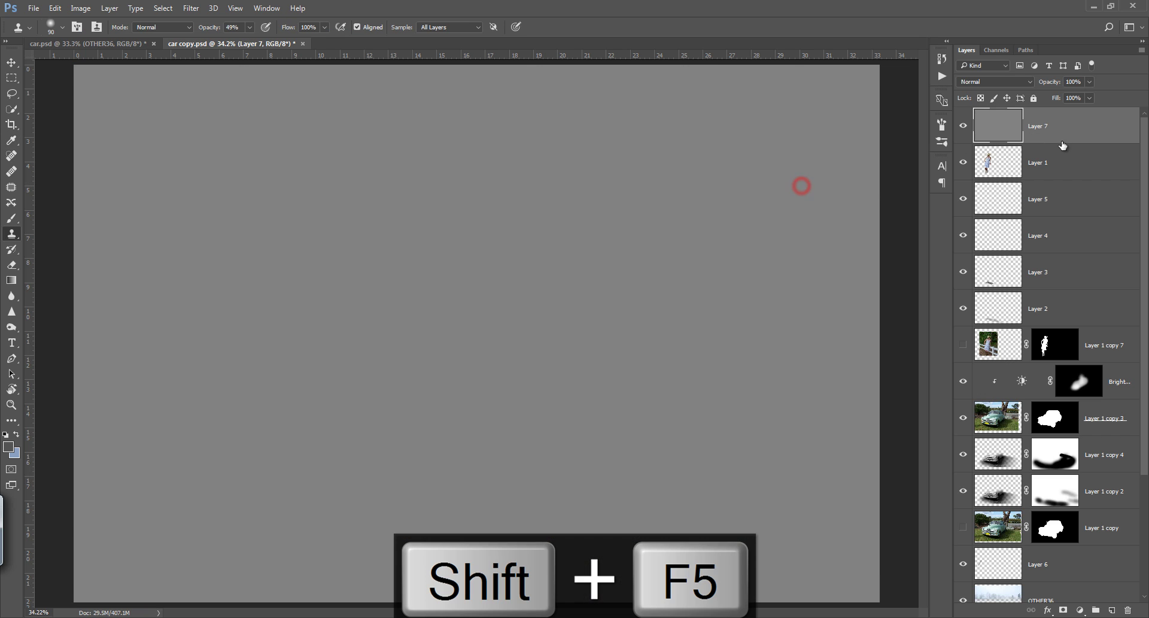
# Clip the gray Layer 7 to the woman's layer and set it to Overlay.
pyautogui.keyDown('alt'); pyautogui.click(1057, 144); pyautogui.keyUp('alt')
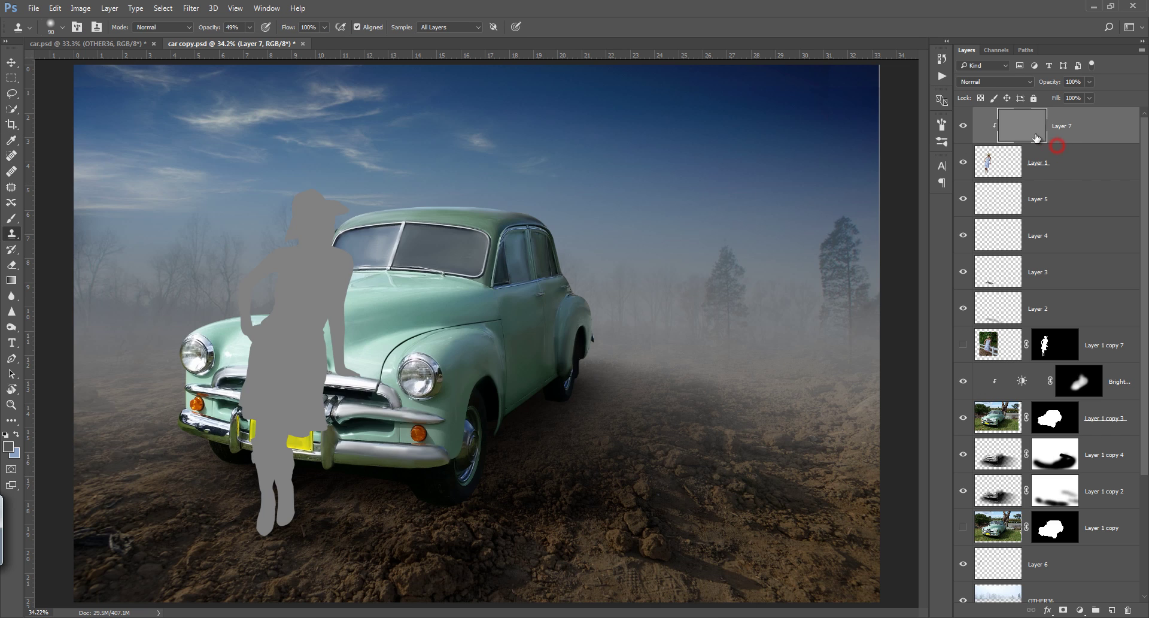
pyautogui.click(1018, 83)
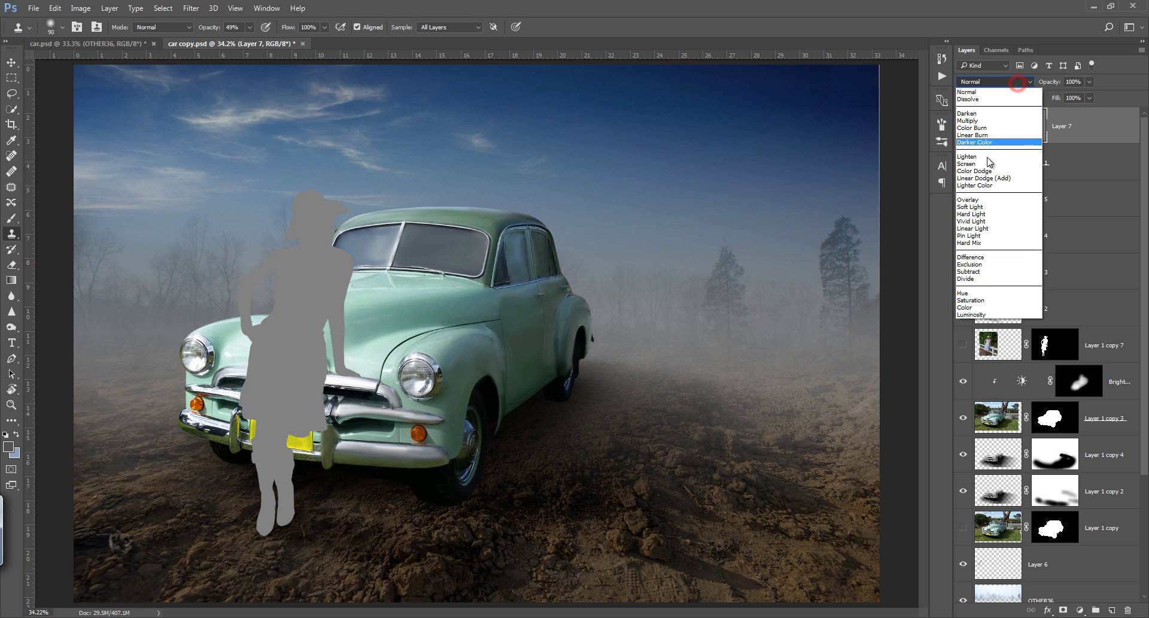
pyautogui.click(978, 201)
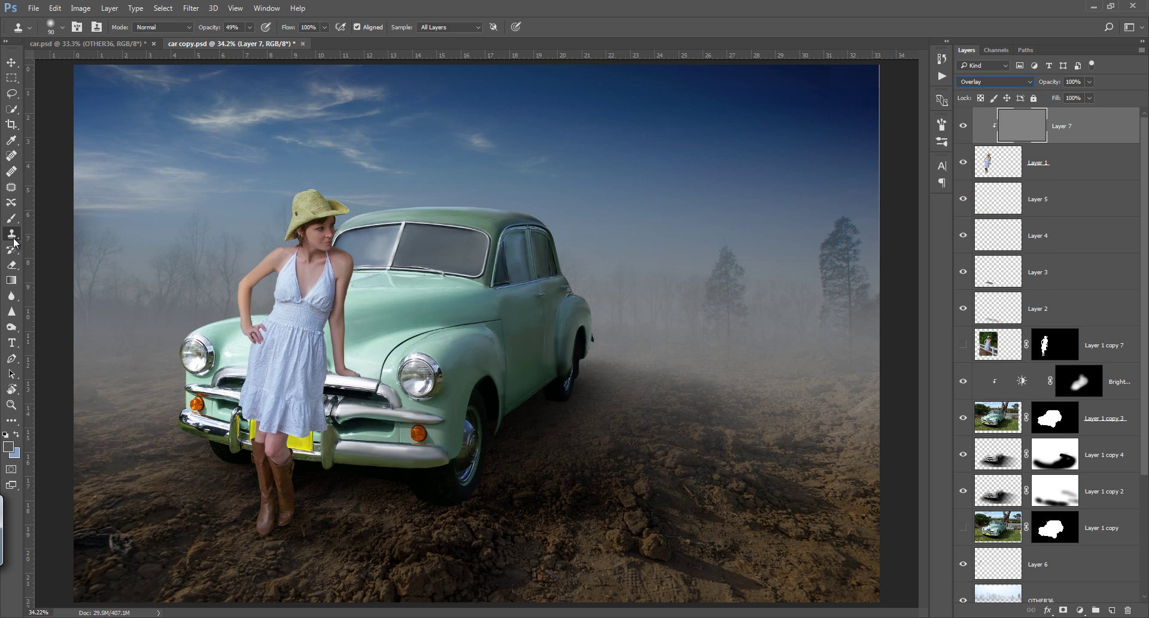
pyautogui.click(11, 327)
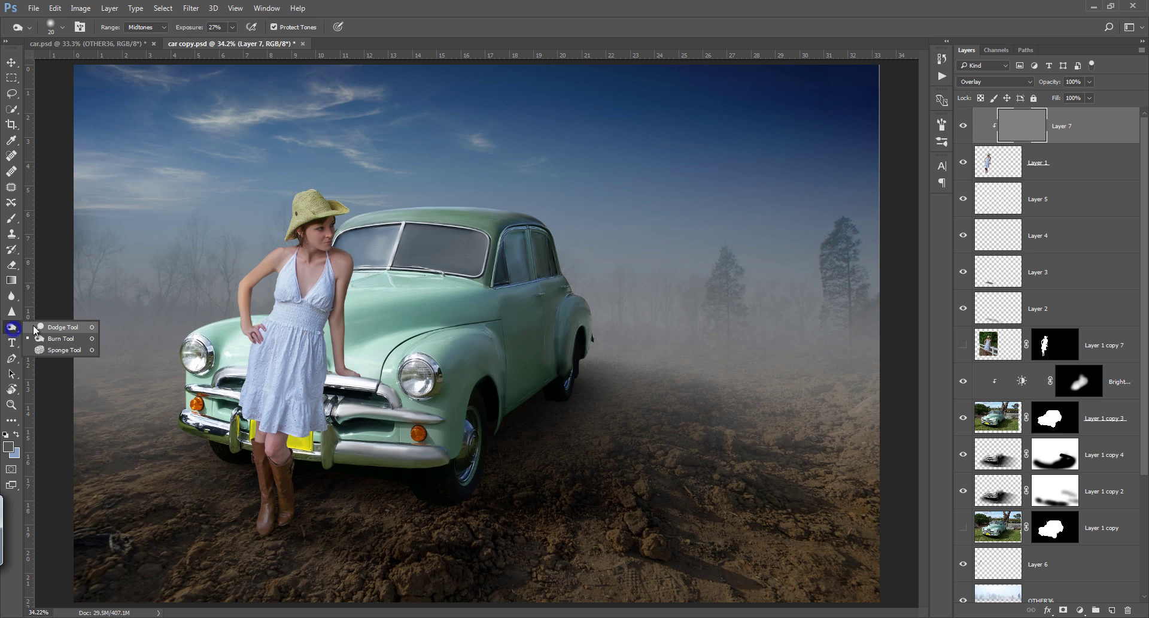
# With the Dodge tool at 12% exposure, lighten the woman's boot edge and heel.
pyautogui.click(71, 335)
pyautogui.moveTo(290, 513)
pyautogui.mouseDown()
pyautogui.moveTo(333, 498)
pyautogui.moveTo(291, 346)
pyautogui.mouseUp()
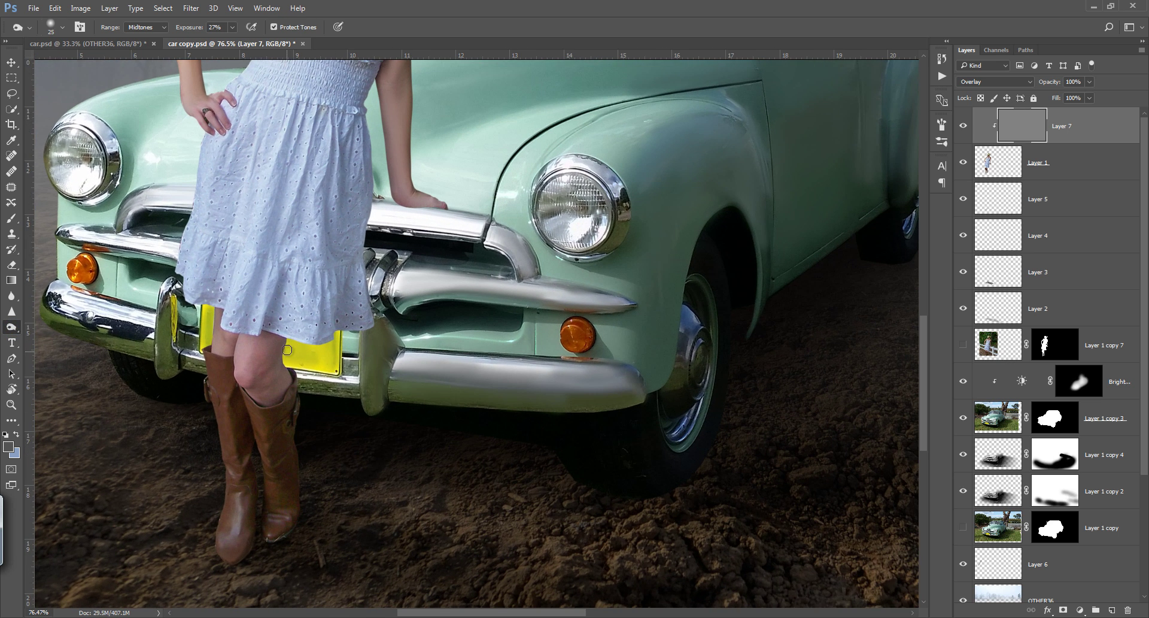
pyautogui.moveTo(298, 392)
pyautogui.mouseDown()
pyautogui.moveTo(307, 490)
pyautogui.moveTo(268, 544)
pyautogui.moveTo(227, 570)
pyautogui.mouseUp()
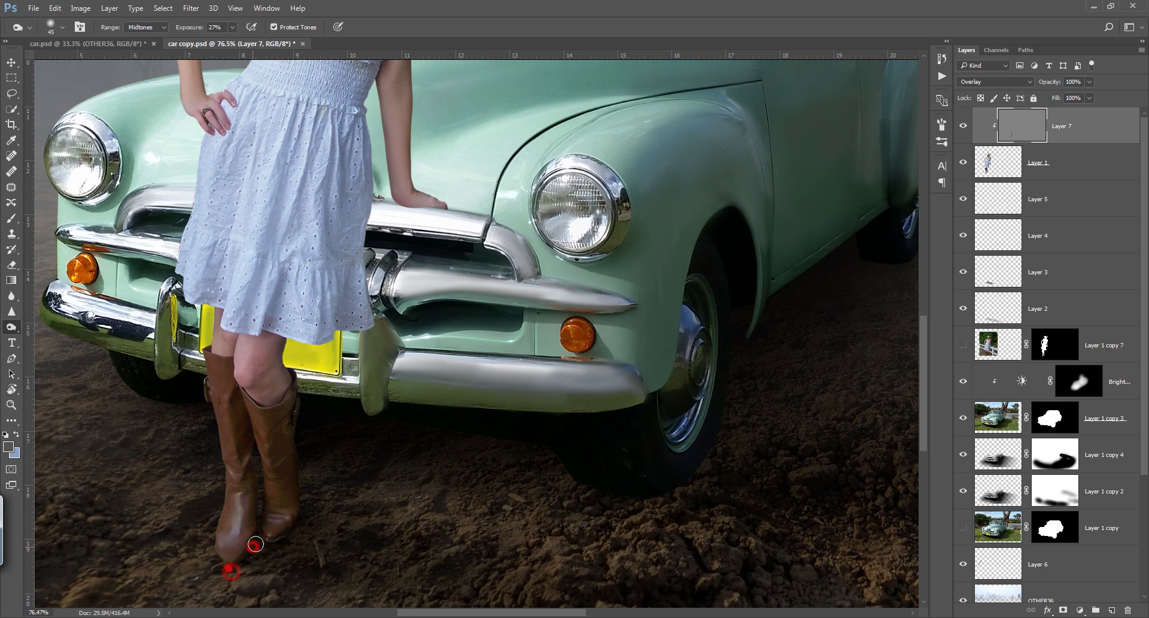
pyautogui.click(258, 520)
pyautogui.hotkey('ctrl', '0')
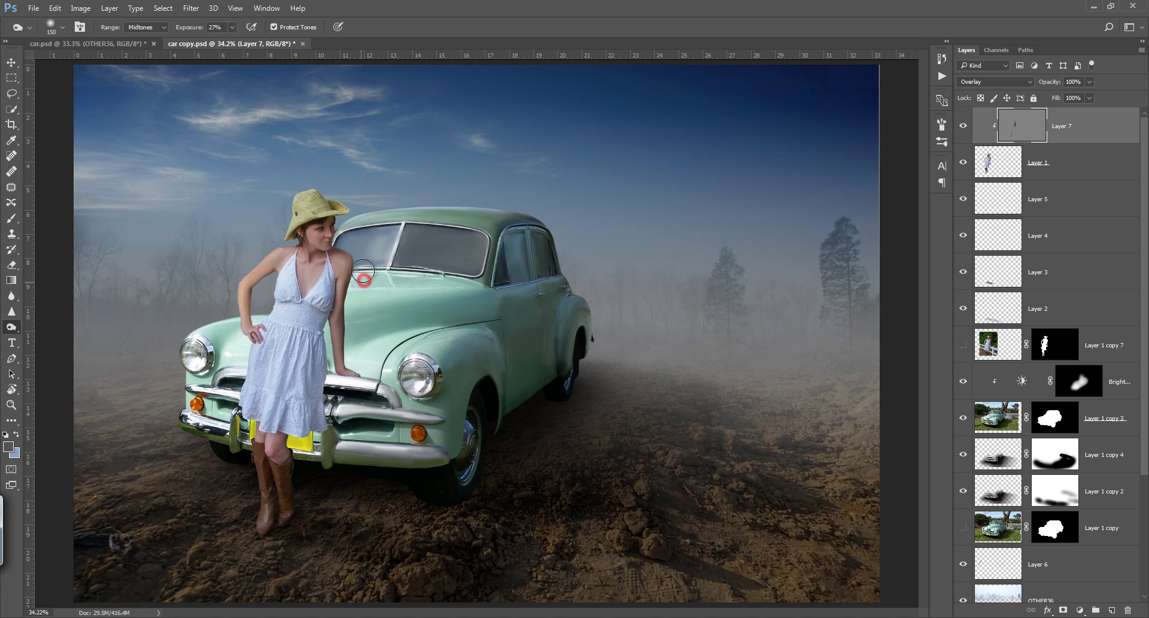
# Dodge the woman's hat, dress, skirt and waist with a smaller brush.
pyautogui.press('[')
pyautogui.press('[')
pyautogui.press('[')
pyautogui.moveTo(338, 203)
pyautogui.mouseDown()
pyautogui.moveTo(300, 207)
pyautogui.moveTo(325, 221)
pyautogui.moveTo(323, 287)
pyautogui.moveTo(352, 368)
pyautogui.moveTo(345, 245)
pyautogui.mouseUp()
pyautogui.press('[')
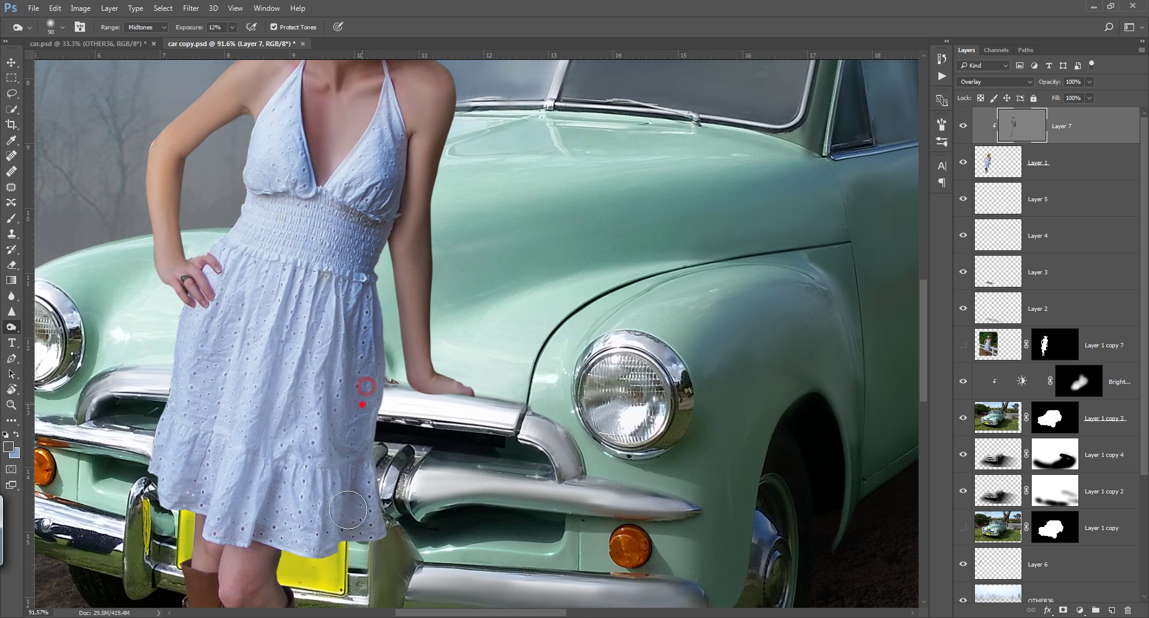
pyautogui.press('[')
pyautogui.press('[')
pyautogui.press('[')
pyautogui.moveTo(293, 299); pyautogui.dragTo(284, 352)
pyautogui.moveTo(290, 428)
pyautogui.mouseDown()
pyautogui.moveTo(269, 473)
pyautogui.moveTo(341, 430)
pyautogui.mouseUp()
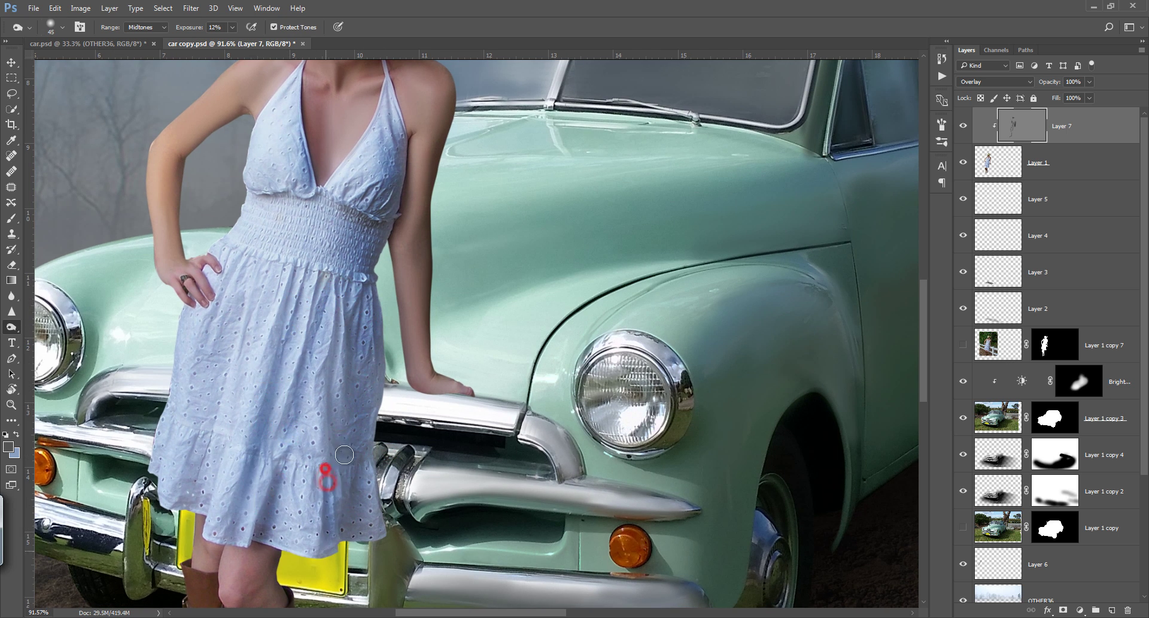
pyautogui.moveTo(336, 297); pyautogui.dragTo(335, 395)
# Dodge the skirt folds, lower skirt, waist, bodice, forearm and neck.
pyautogui.press('[')
pyautogui.press('[')
pyautogui.press('[')
pyautogui.moveTo(316, 271); pyautogui.dragTo(304, 285)
pyautogui.press(']')
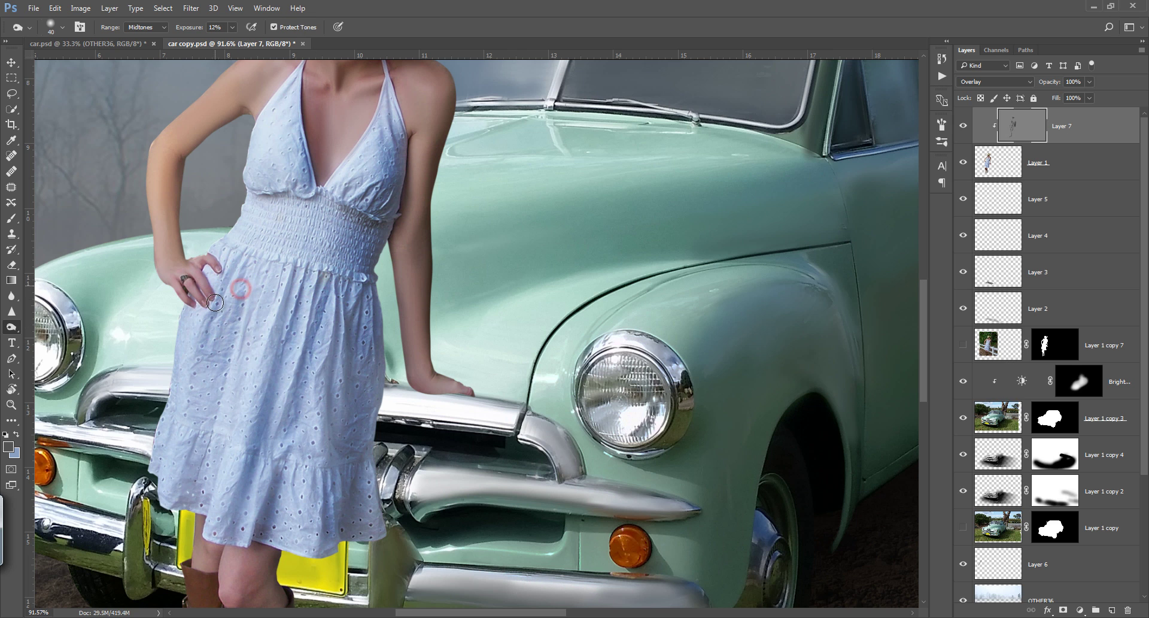
pyautogui.moveTo(176, 446); pyautogui.dragTo(239, 539)
pyautogui.moveTo(285, 533); pyautogui.dragTo(288, 431)
pyautogui.moveTo(287, 377); pyautogui.dragTo(287, 281)
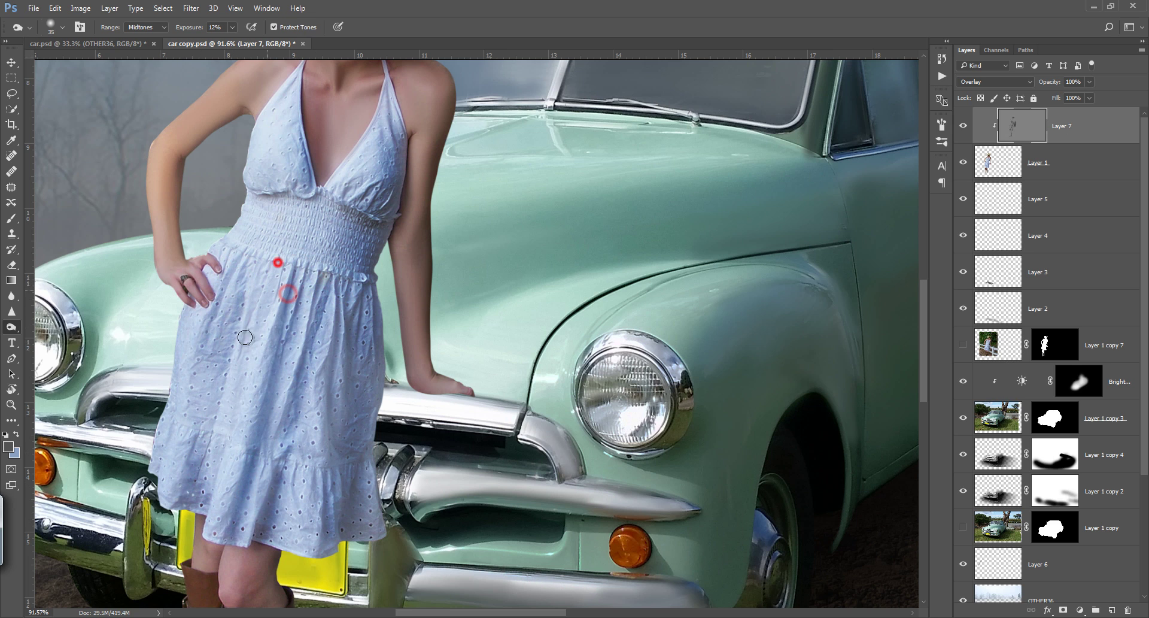
pyautogui.moveTo(248, 344); pyautogui.dragTo(248, 269)
pyautogui.moveTo(187, 157); pyautogui.dragTo(193, 383)
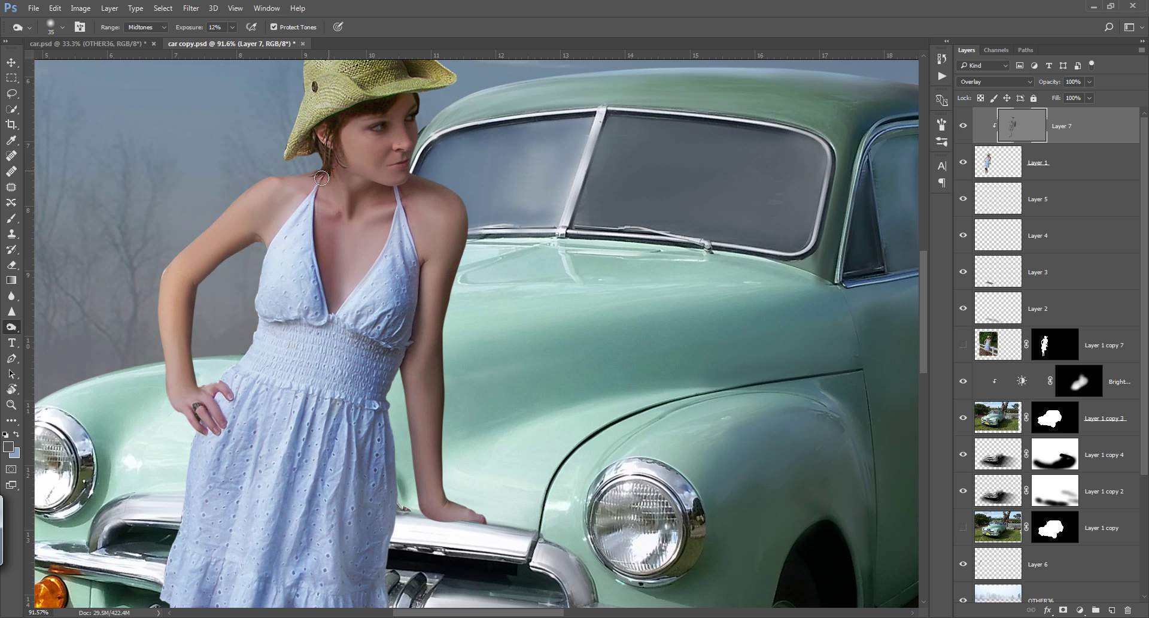
pyautogui.moveTo(323, 199); pyautogui.dragTo(386, 198)
pyautogui.hotkey('ctrl', '0')
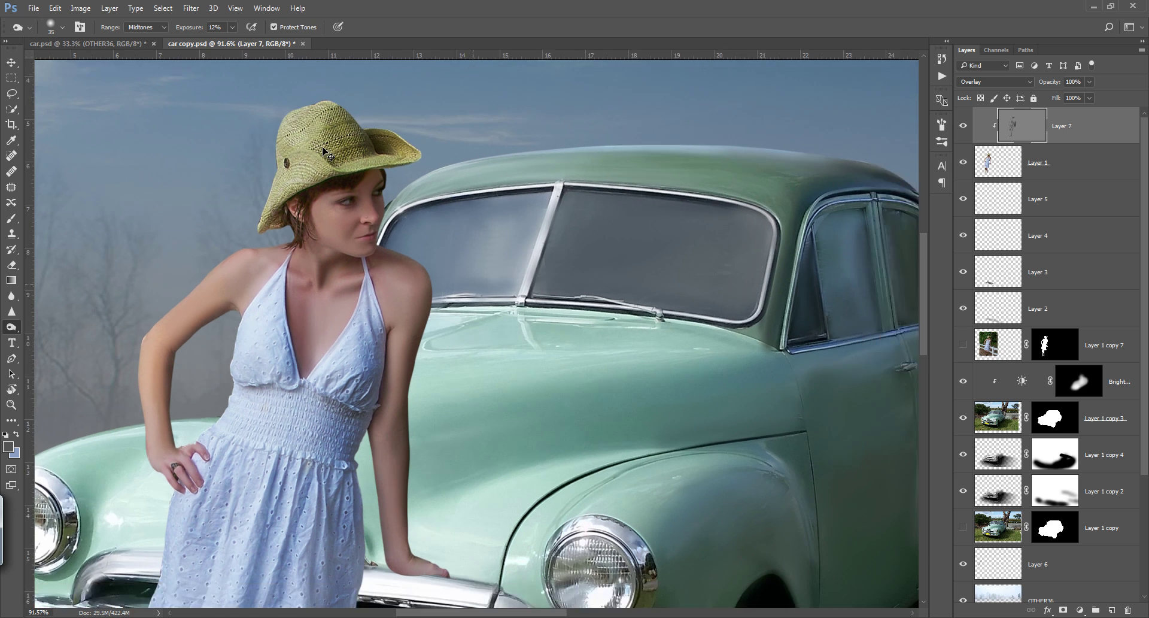
pyautogui.rightClick(11, 327)
# Set the Dodge tool to 9% exposure and lighten the woman's shoulder and forearm.
pyautogui.click(45, 325)
pyautogui.click(185, 27)
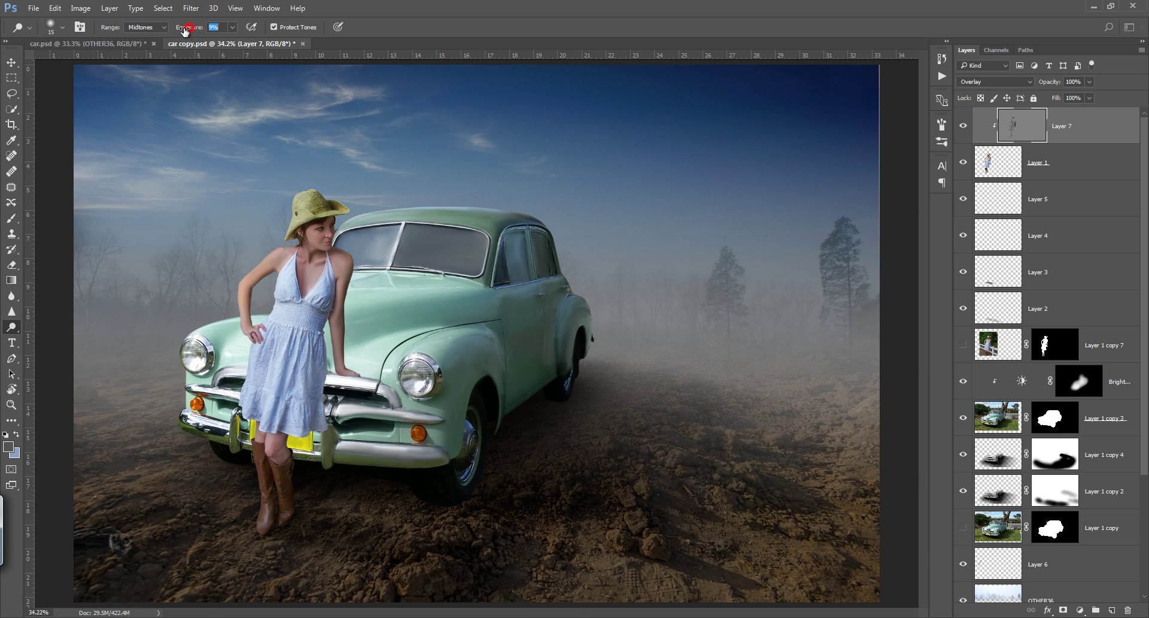
pyautogui.scroll(4, 259, 259)
pyautogui.press(']')
pyautogui.press(']')
pyautogui.moveTo(300, 221); pyautogui.dragTo(305, 210)
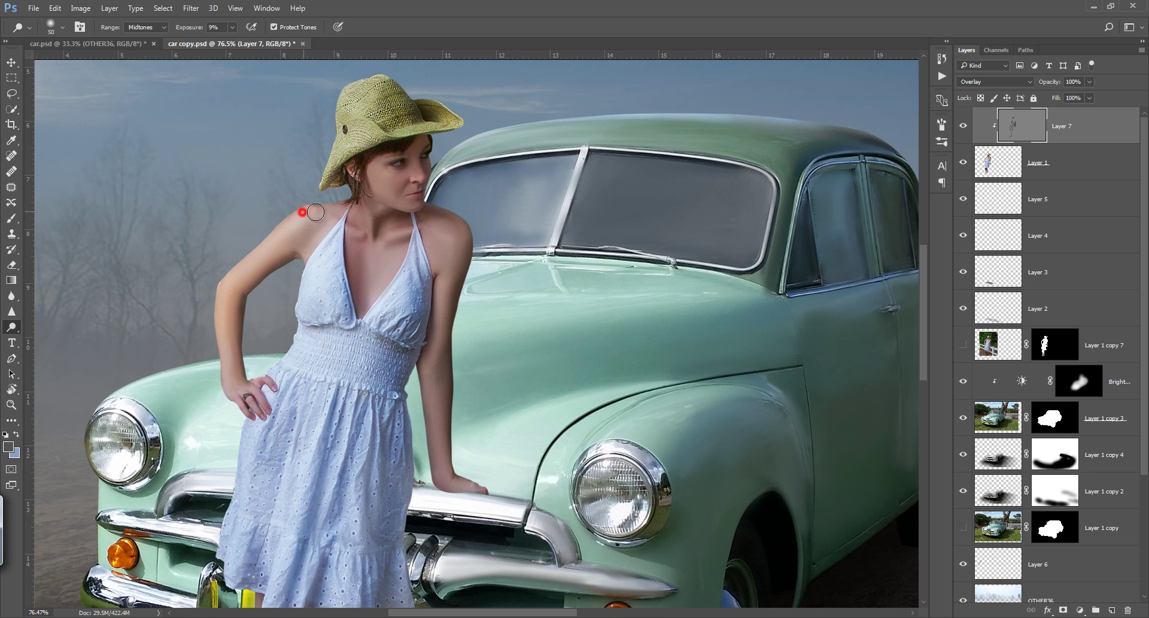
pyautogui.moveTo(221, 309); pyautogui.dragTo(229, 391)
# Dodge the woman's chest, upper chest, cheek and neck with a larger brush.
pyautogui.press(']')
pyautogui.press(']')
pyautogui.moveTo(380, 227); pyautogui.dragTo(386, 306)
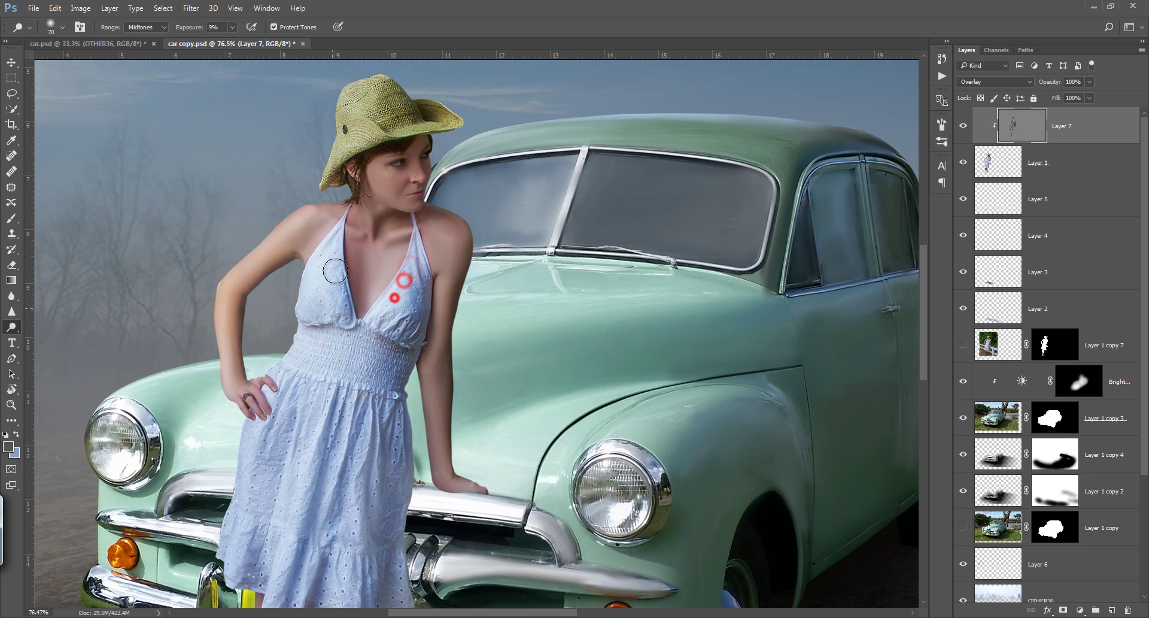
pyautogui.moveTo(329, 269); pyautogui.dragTo(317, 311)
pyautogui.moveTo(368, 181)
pyautogui.mouseDown()
pyautogui.moveTo(419, 180)
pyautogui.moveTo(465, 221)
pyautogui.mouseUp()
pyautogui.press('[')
pyautogui.press('[')
pyautogui.press('[')
pyautogui.press(']')
pyautogui.moveTo(428, 179)
pyautogui.mouseDown()
pyautogui.moveTo(389, 228)
pyautogui.moveTo(362, 311)
pyautogui.moveTo(428, 294)
pyautogui.mouseUp()
pyautogui.press(']')
pyautogui.moveTo(449, 191); pyautogui.dragTo(444, 239)
# Add a new empty Layer 8 above Layer 5.
pyautogui.hotkey('ctrl', '0')
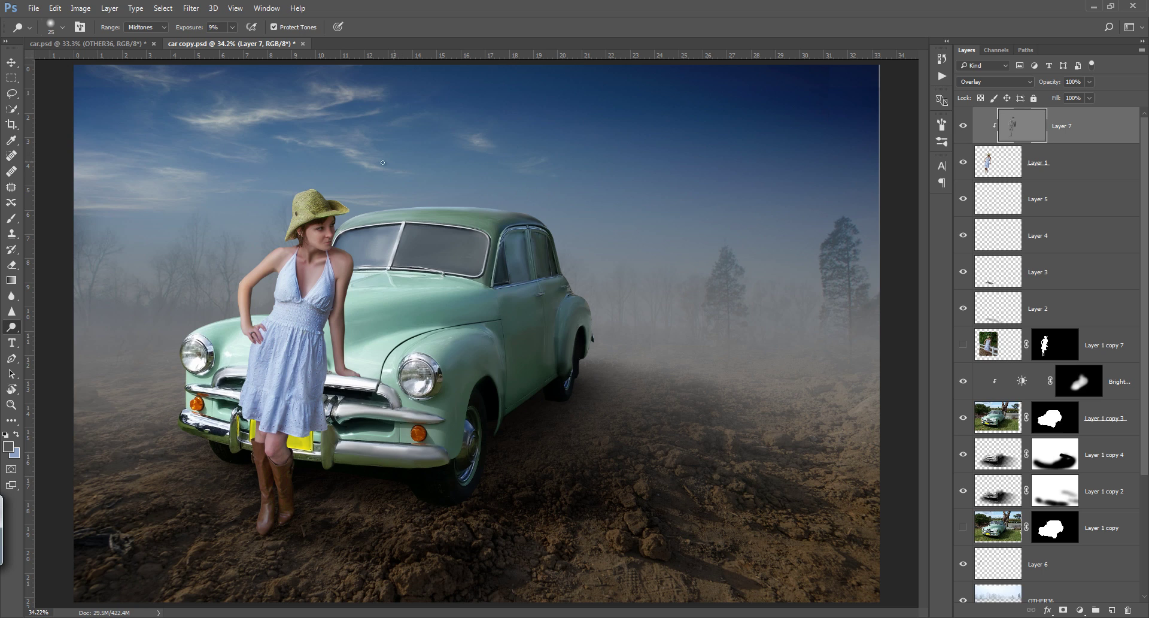
pyautogui.moveTo(332, 240); pyautogui.dragTo(359, 240)
pyautogui.press(']')
pyautogui.press(']')
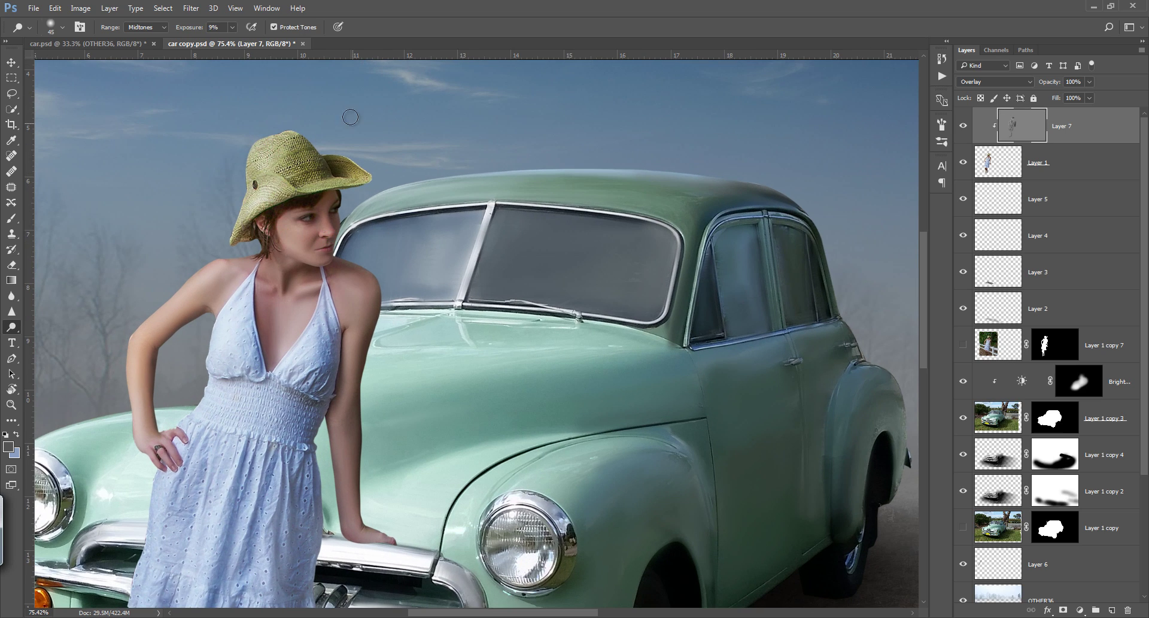
pyautogui.hotkey('ctrl', '0')
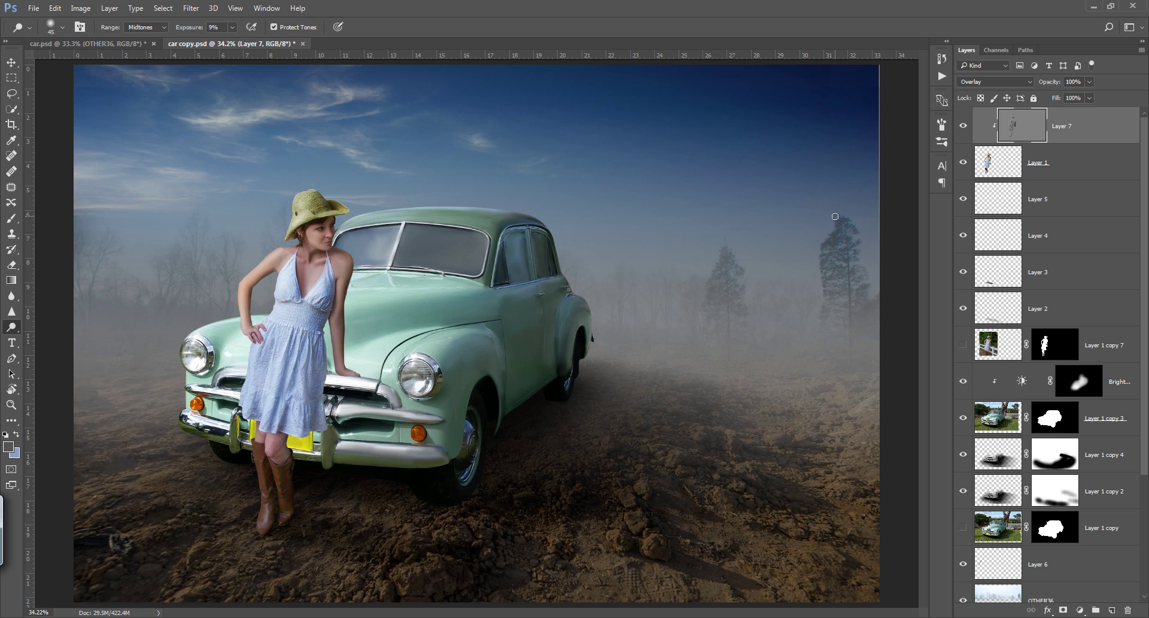
pyautogui.click(1057, 198)
pyautogui.click(1111, 610)
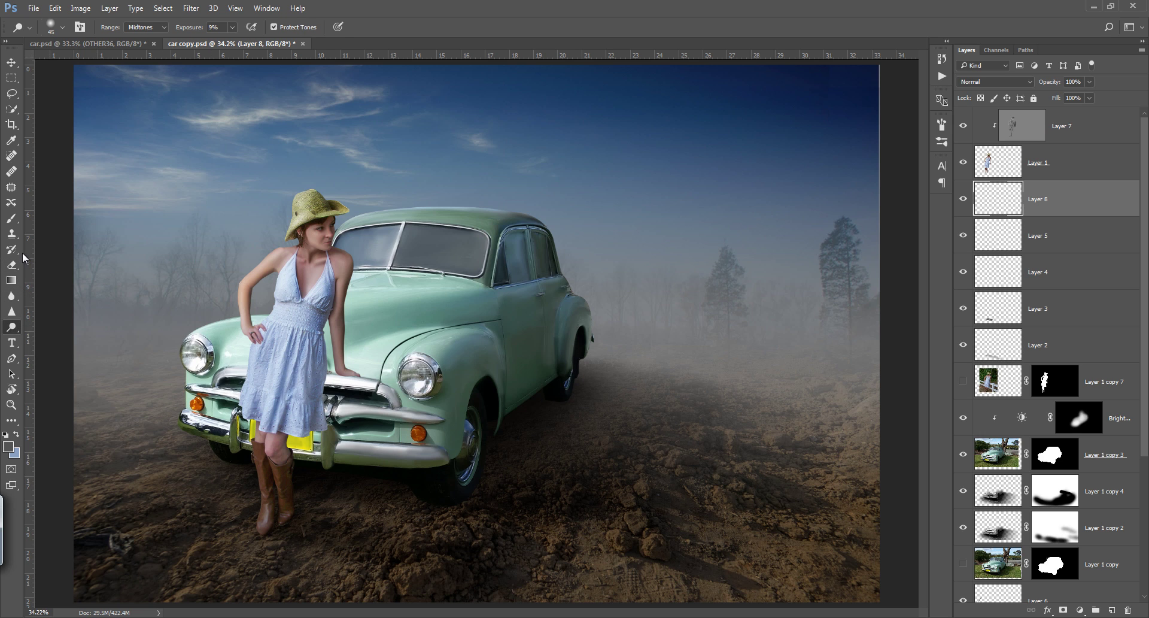
# Switch to the Brush tool, check brush settings, and set Layer 8 to Multiply.
pyautogui.press('b')
pyautogui.click(64, 27)
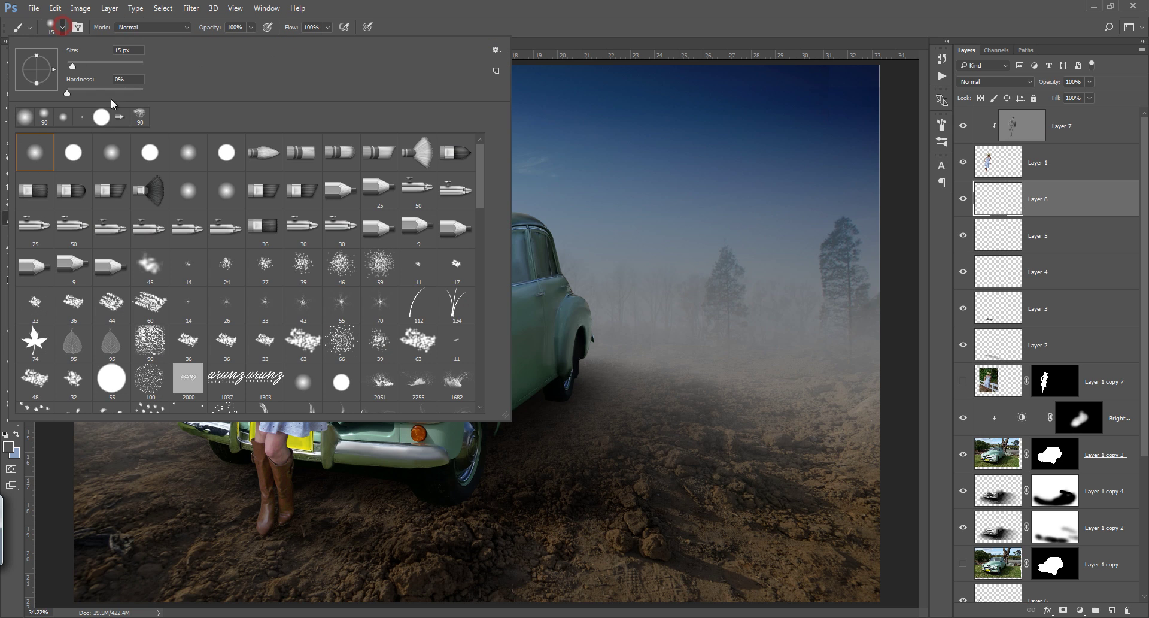
pyautogui.click(78, 28)
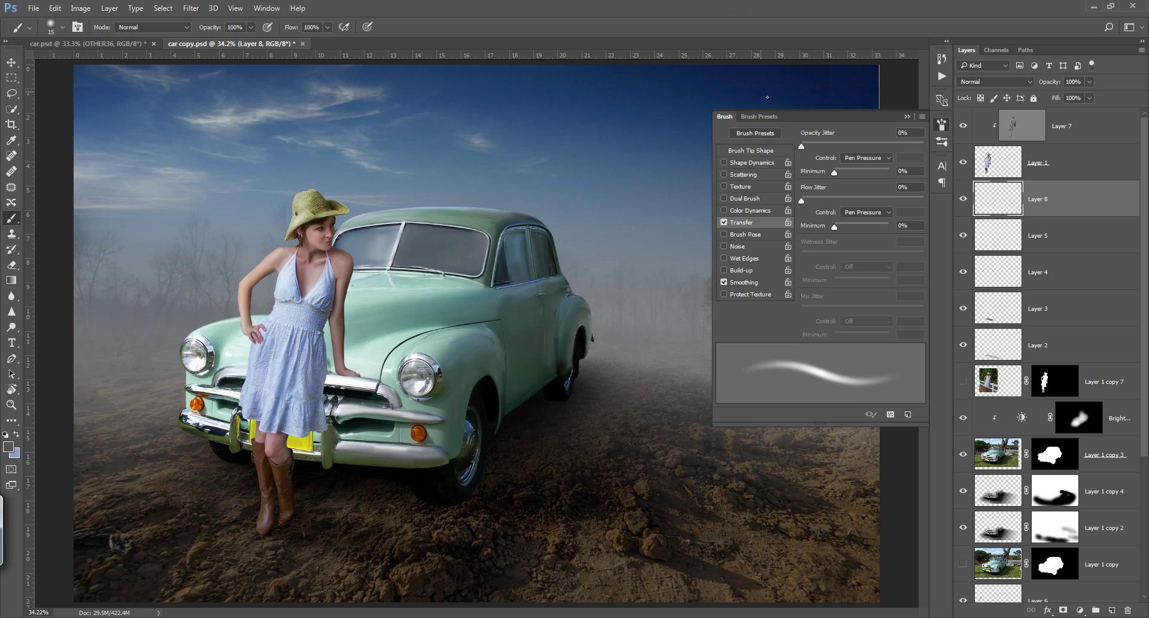
pyautogui.click(907, 117)
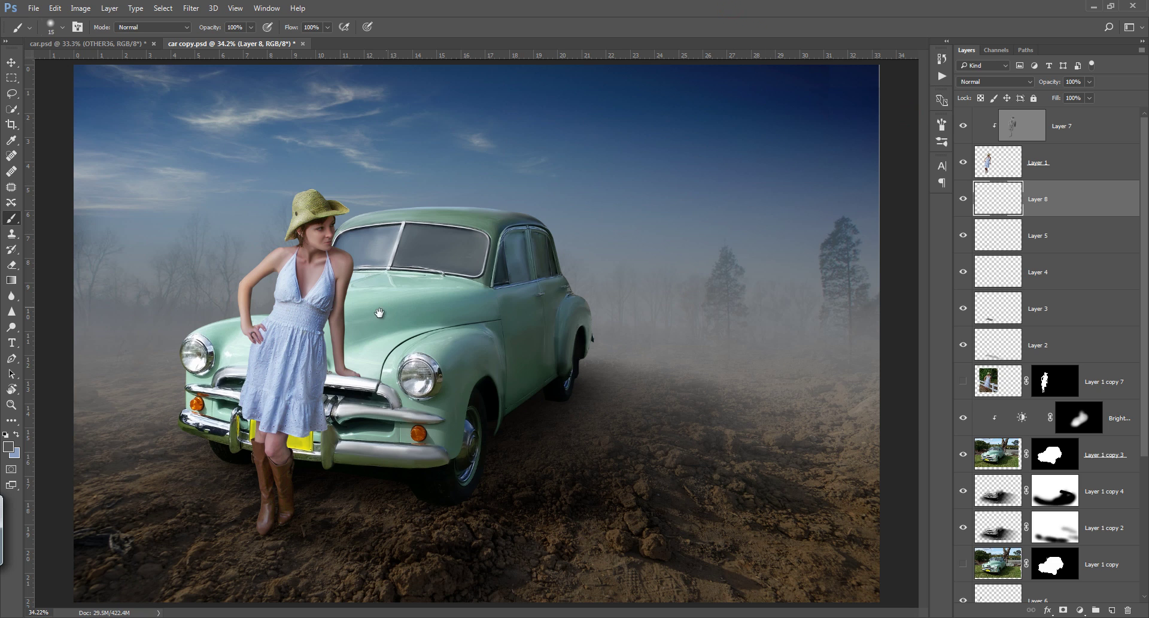
pyautogui.moveTo(339, 356); pyautogui.dragTo(418, 350)
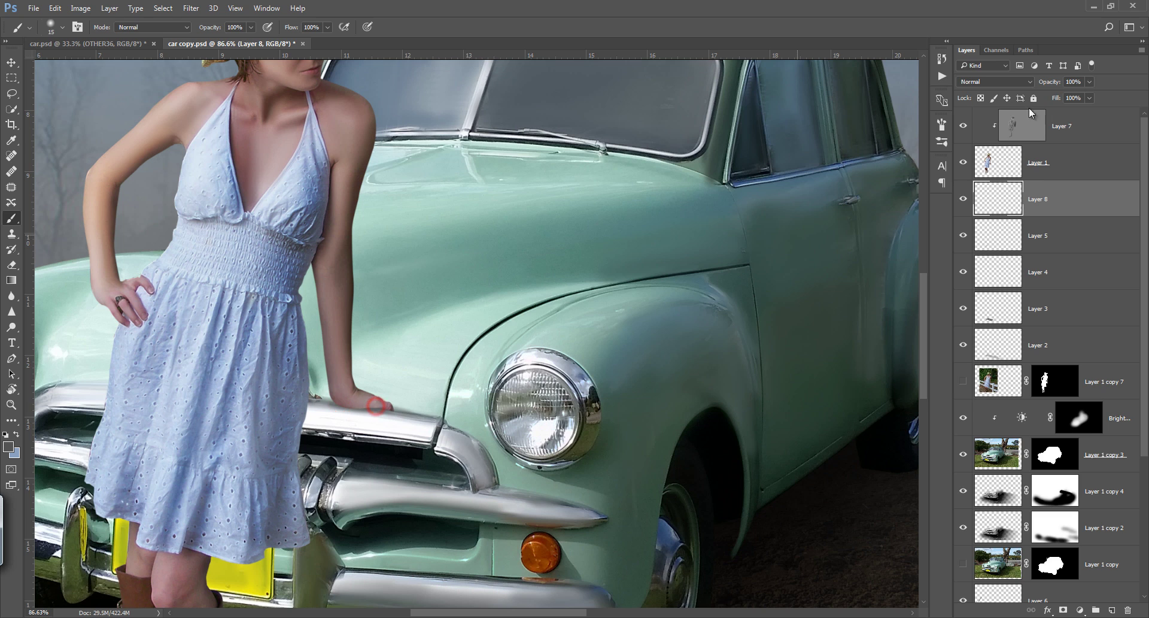
pyautogui.click(1012, 84)
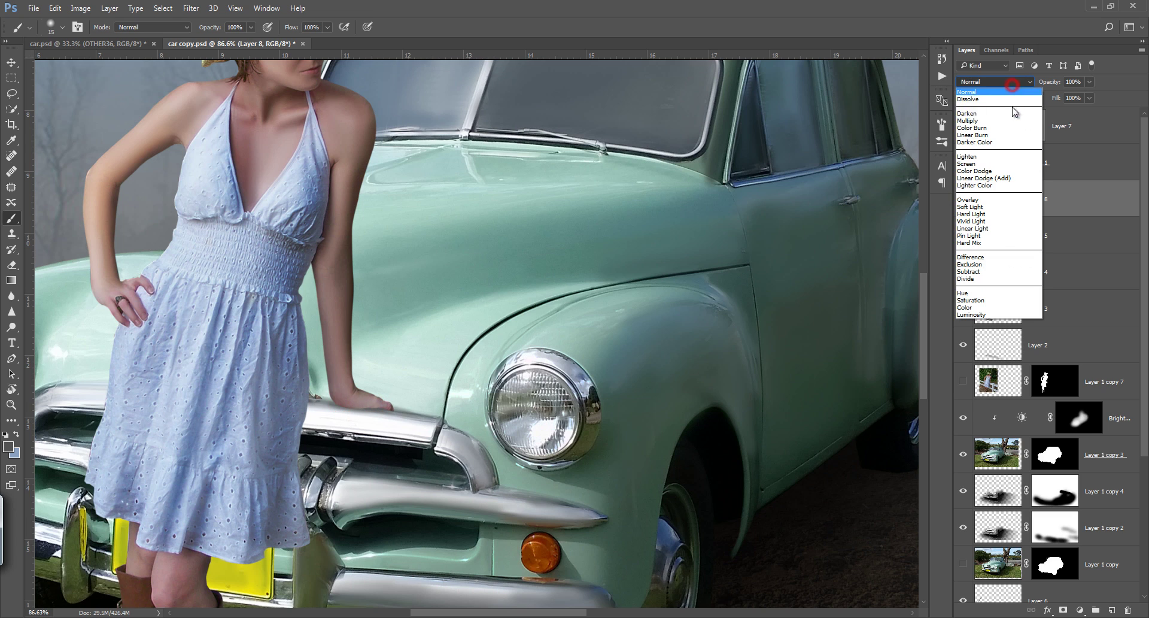
pyautogui.click(1001, 120)
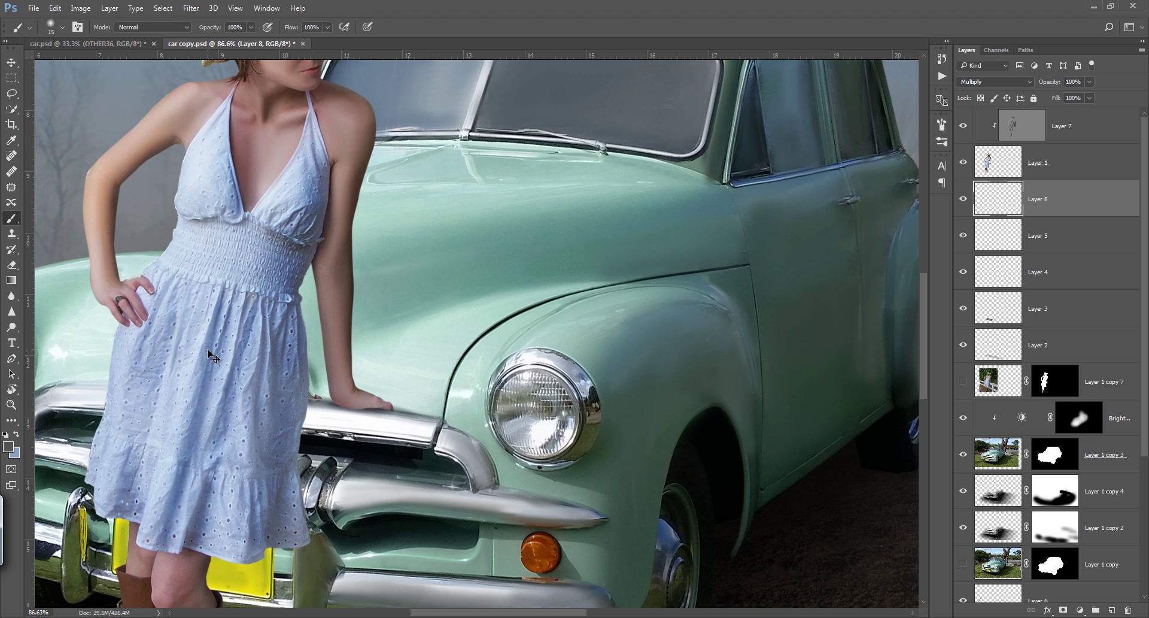
# Add a new empty Layer 9 and enlarge the soft brush to about 1300.
pyautogui.hotkey('ctrl', '0')
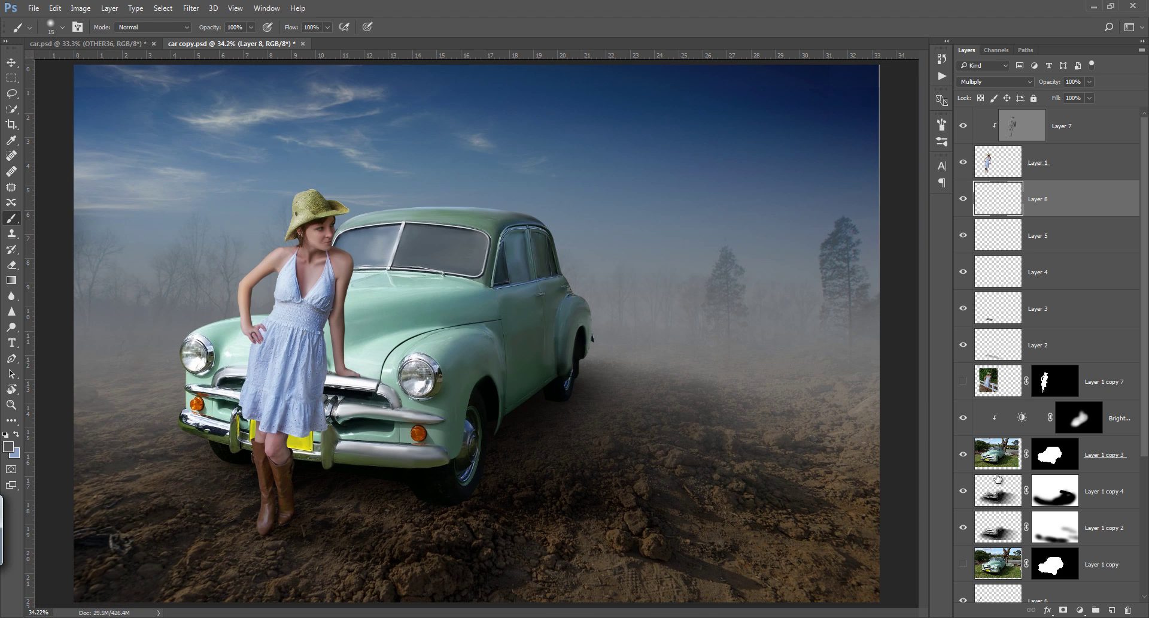
pyautogui.click(1113, 609)
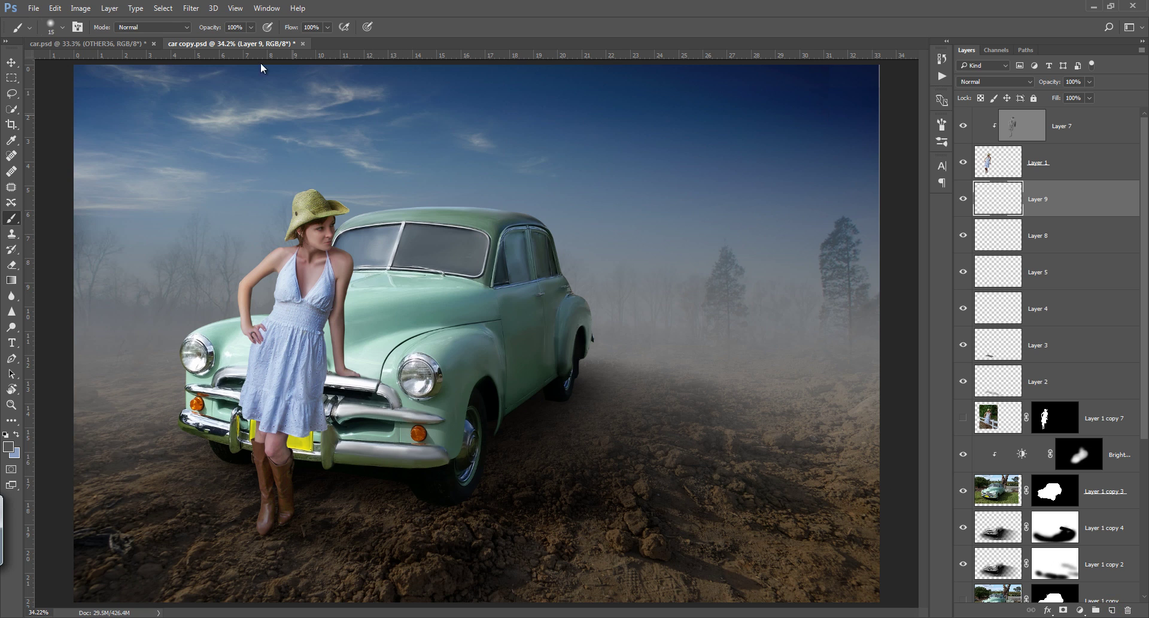
pyautogui.click(78, 27)
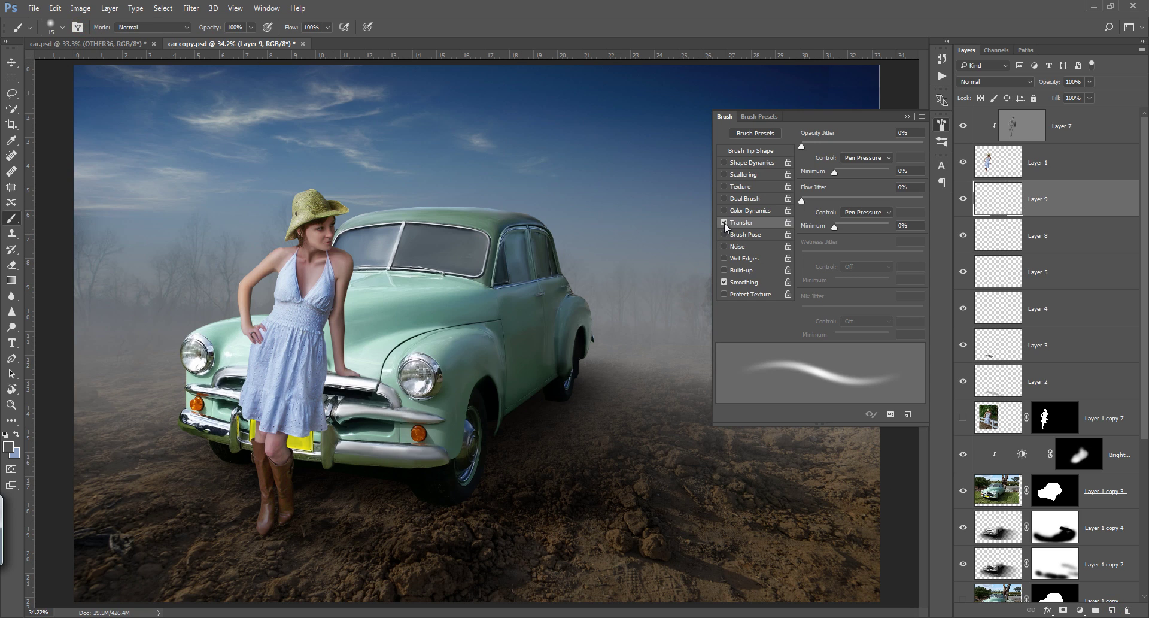
pyautogui.click(907, 117)
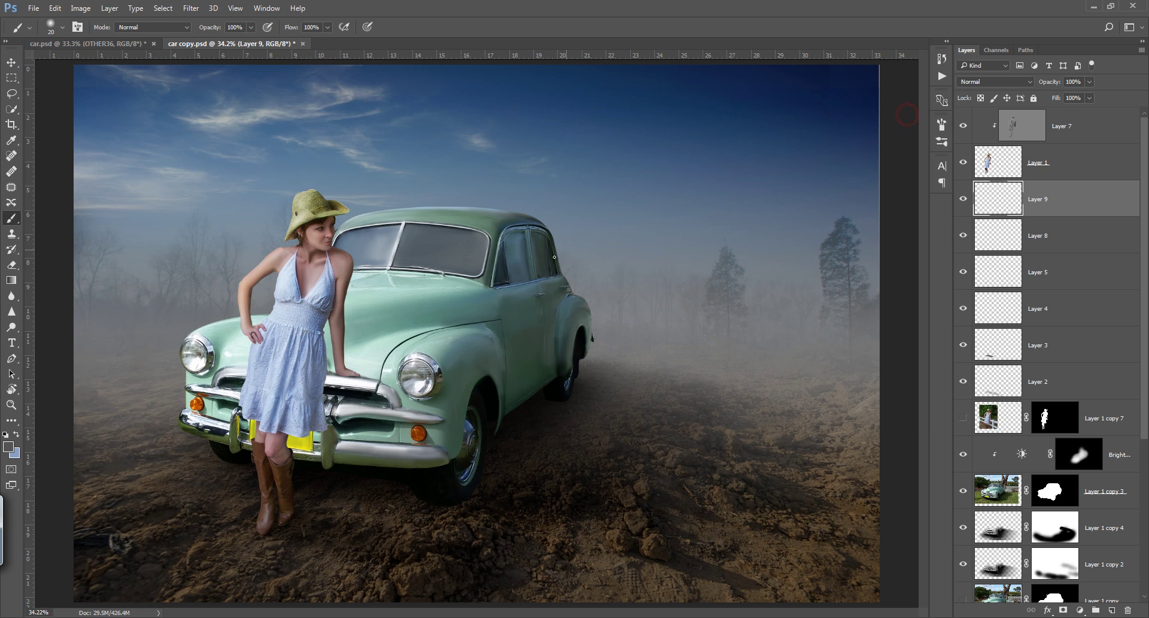
pyautogui.press(']')
pyautogui.press(']')
pyautogui.press(']')
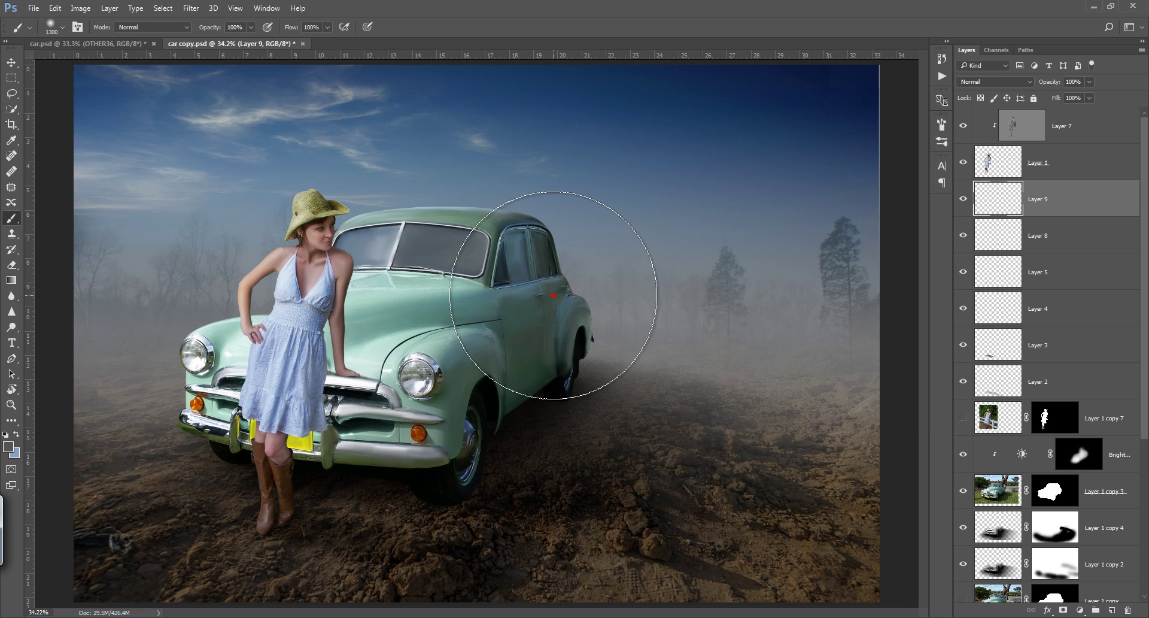
# Paint a big dark dab on Layer 9, set it to Multiply, and move it toward the car front.
pyautogui.click(553, 295)
pyautogui.click(982, 82)
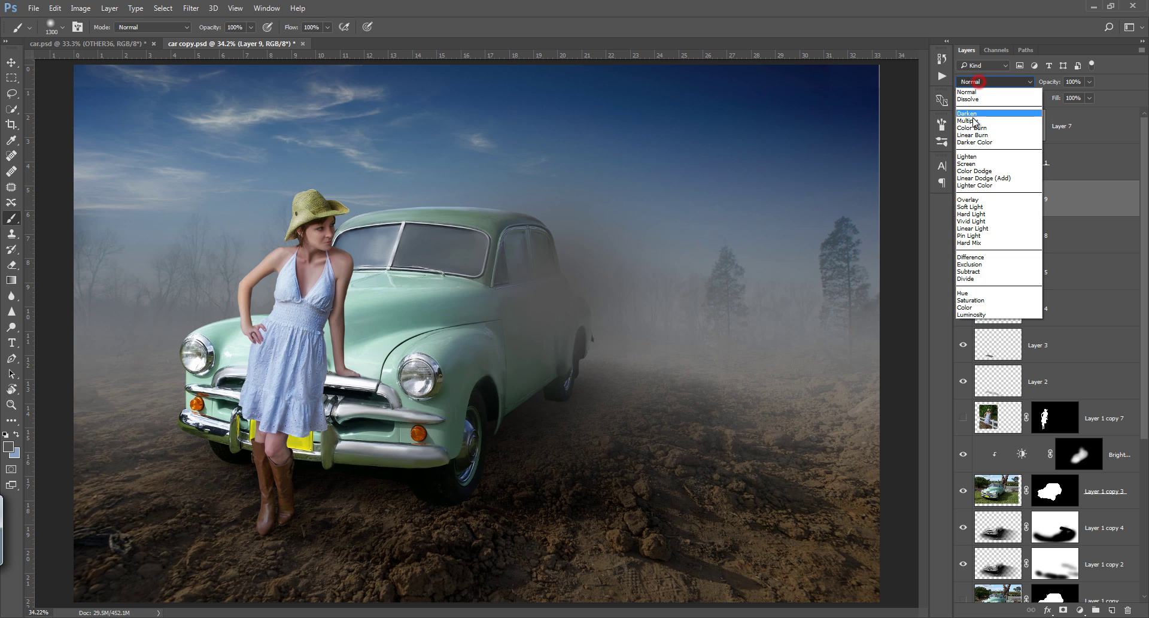
pyautogui.click(967, 120)
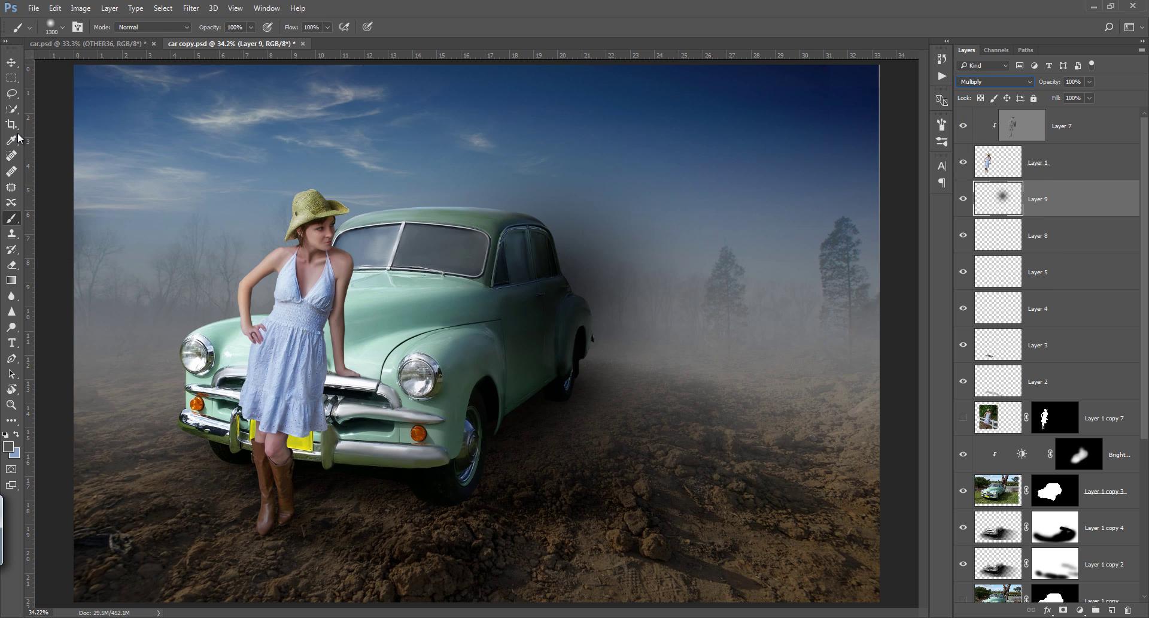
pyautogui.click(12, 62)
pyautogui.moveTo(605, 342); pyautogui.dragTo(378, 422)
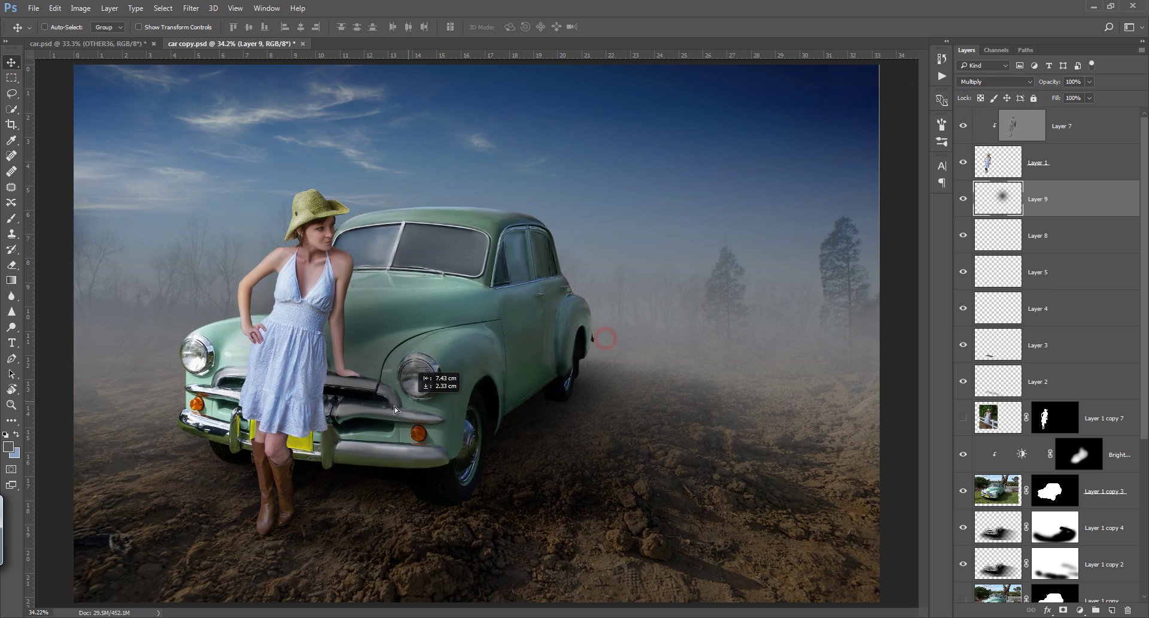
# Scale the shadow to about 41% by 51%, then duplicate it and move the copy.
pyautogui.hotkey('ctrl', 't')
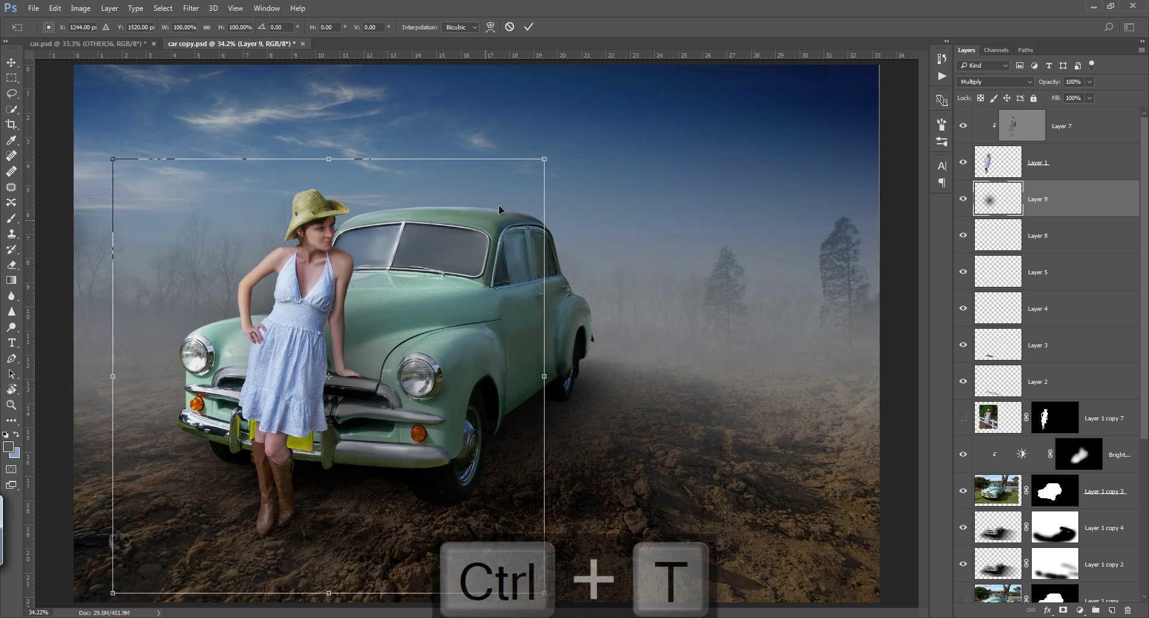
pyautogui.moveTo(543, 158)
pyautogui.mouseDown()
pyautogui.moveTo(437, 266)
pyautogui.moveTo(419, 309)
pyautogui.mouseUp()
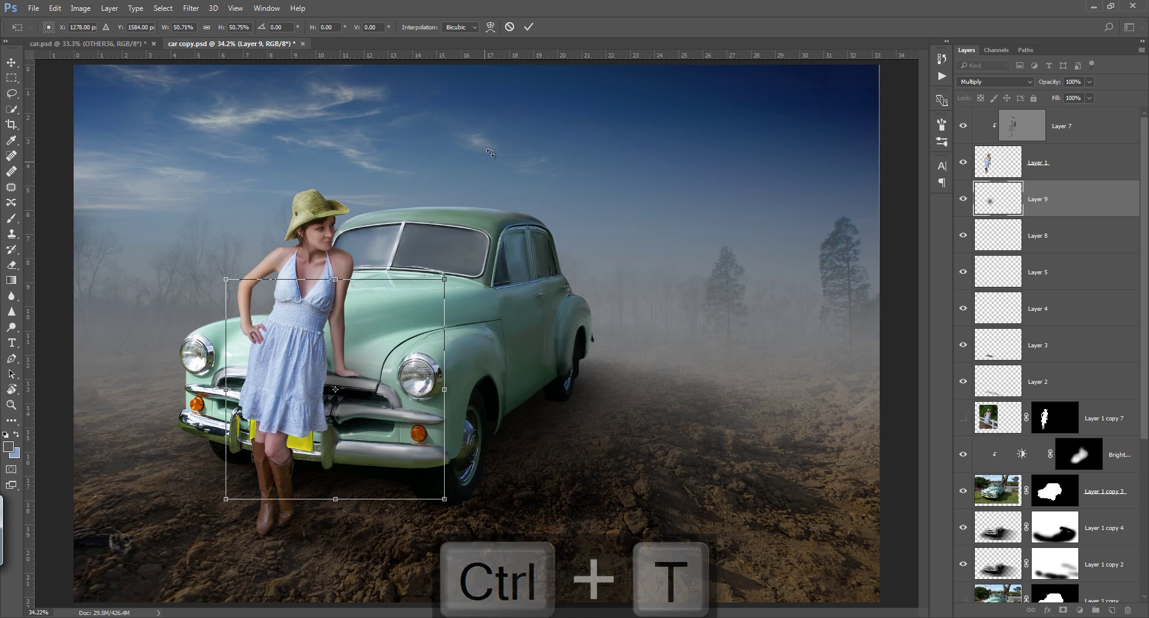
pyautogui.moveTo(448, 388); pyautogui.dragTo(414, 389)
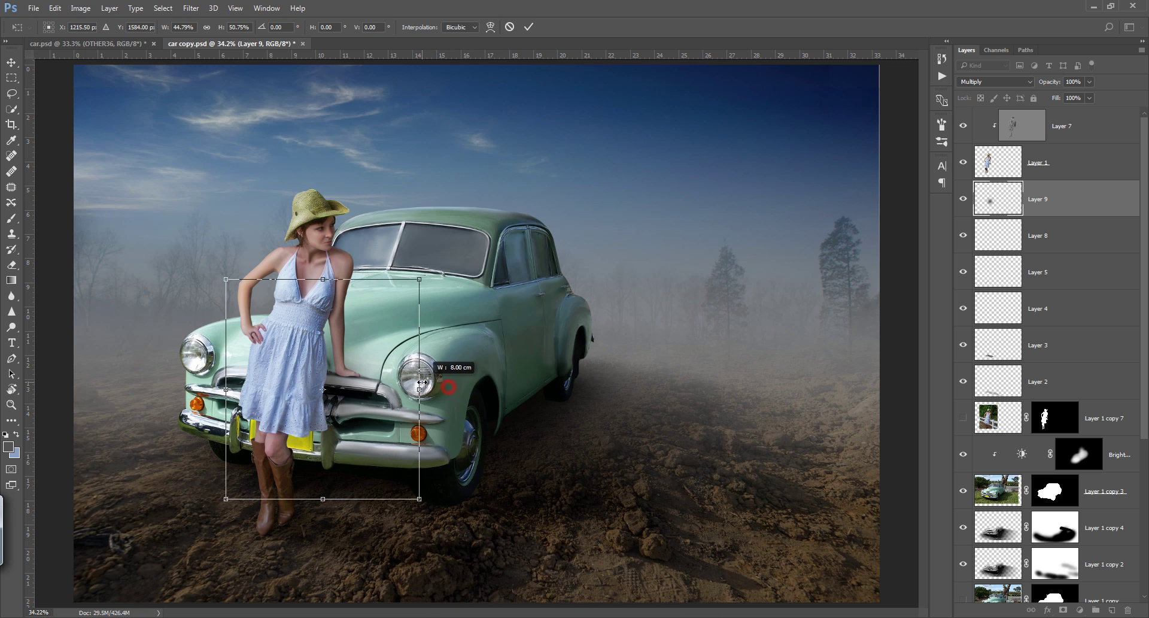
pyautogui.click(529, 27)
pyautogui.press('ctrl')
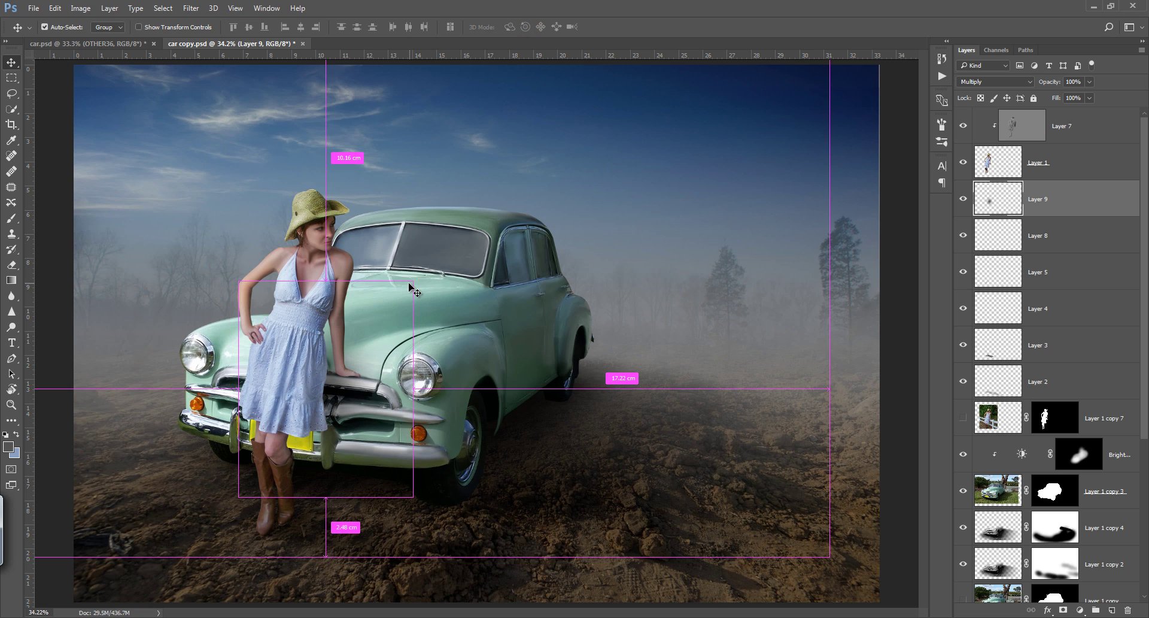
pyautogui.hotkey('ctrl', 'j')
pyautogui.moveTo(412, 290); pyautogui.dragTo(337, 437)
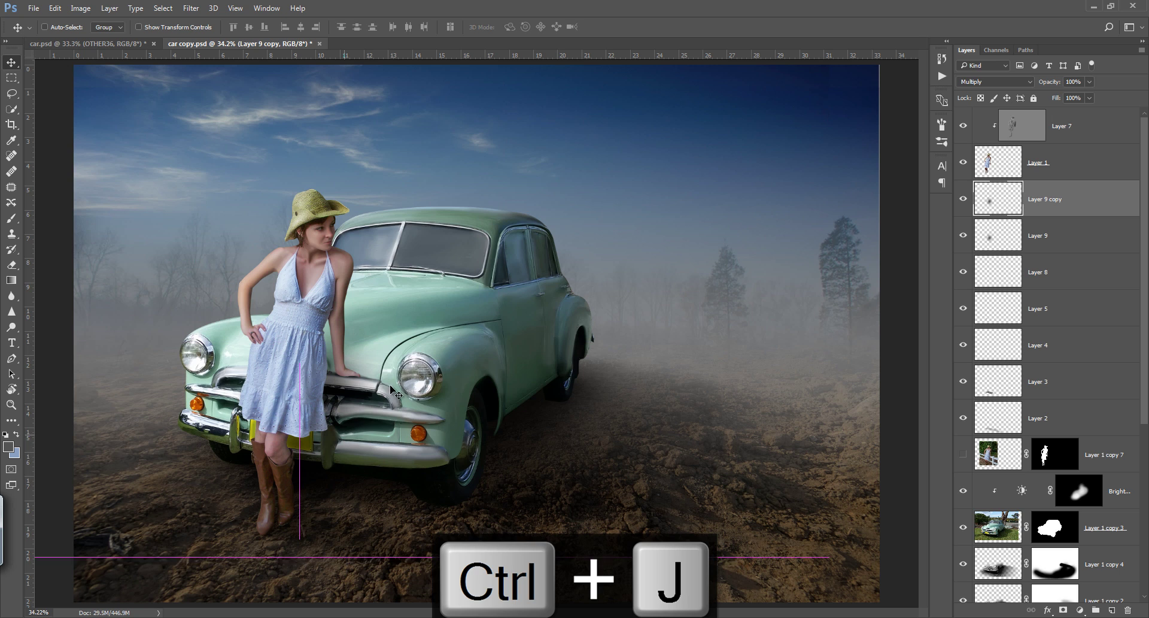
# Place the shadow copy under the car and toggle both shadow layers to compare.
pyautogui.moveTo(337, 437); pyautogui.dragTo(335, 441)
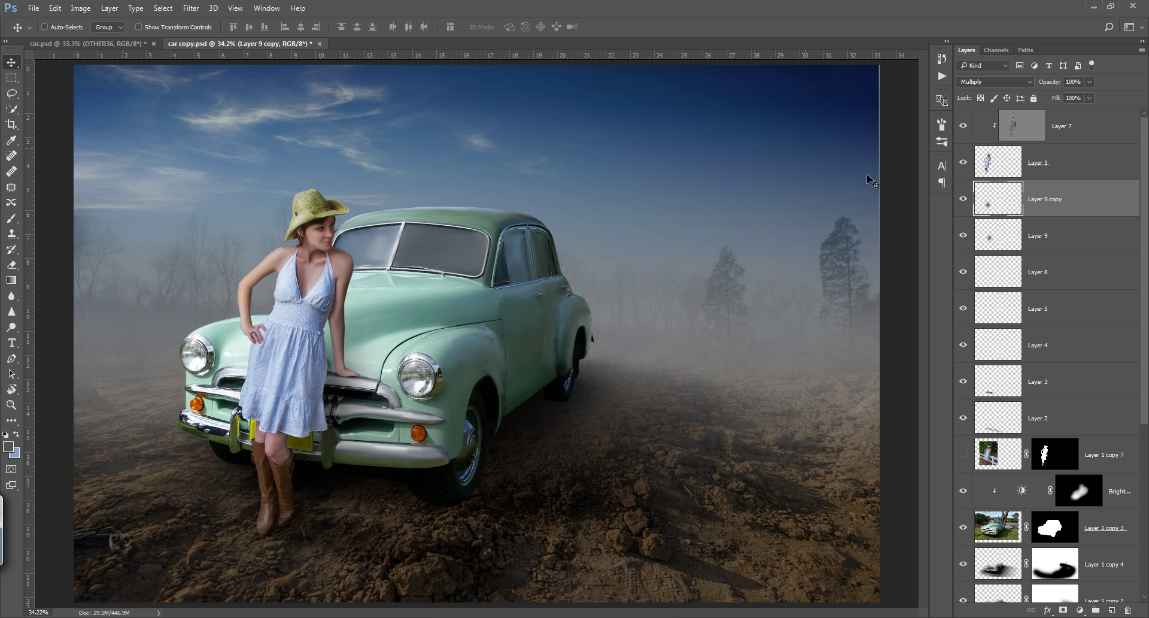
pyautogui.click(963, 199)
pyautogui.click(963, 199)
pyautogui.click(962, 240)
pyautogui.click(963, 239)
pyautogui.press('e')
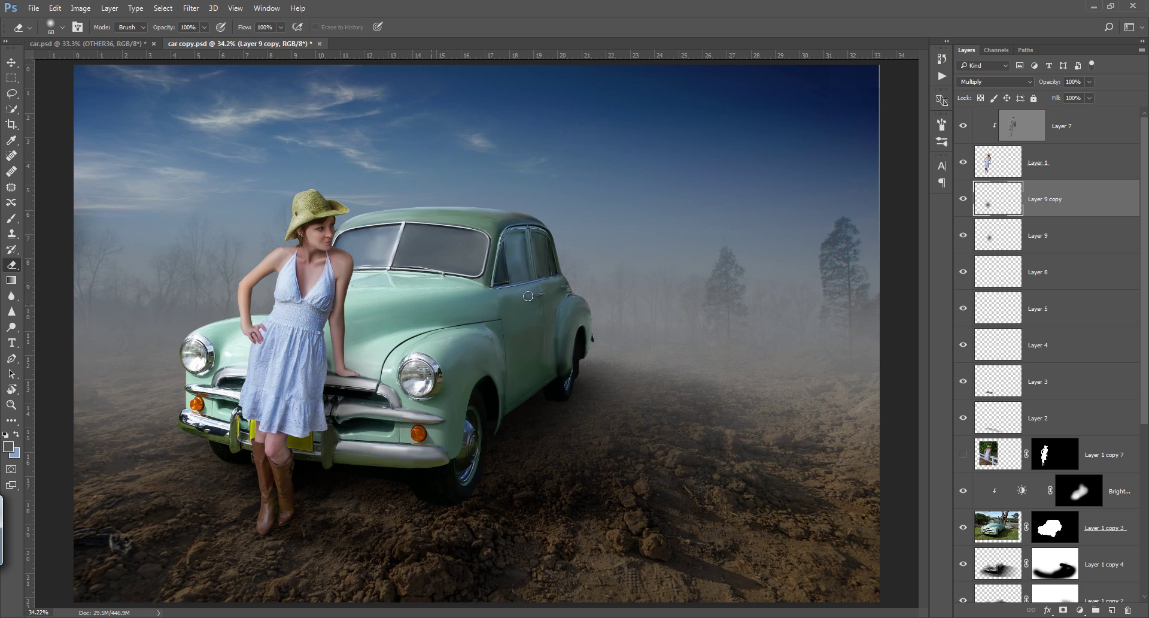
# Create Layer 9 copy 2, rotate and stretch it beneath the car, at 69% opacity.
pyautogui.hotkey('ctrl', 'j')
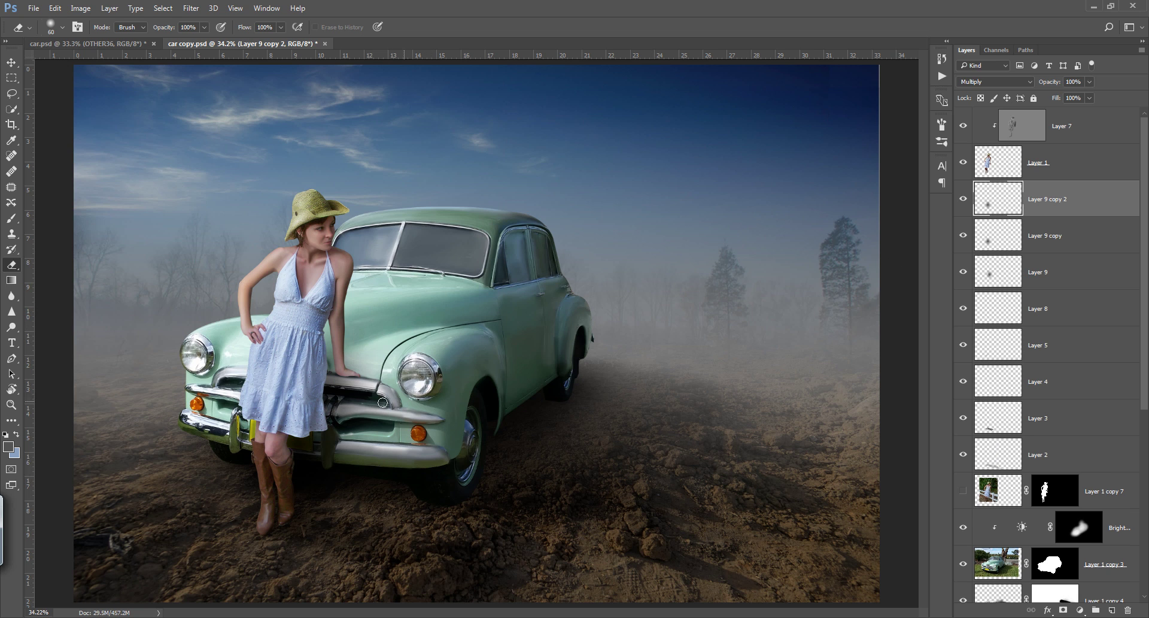
pyautogui.press('v')
pyautogui.moveTo(362, 403)
pyautogui.mouseDown()
pyautogui.moveTo(440, 392)
pyautogui.moveTo(443, 403)
pyautogui.moveTo(434, 372)
pyautogui.mouseUp()
pyautogui.hotkey('ctrl', 't')
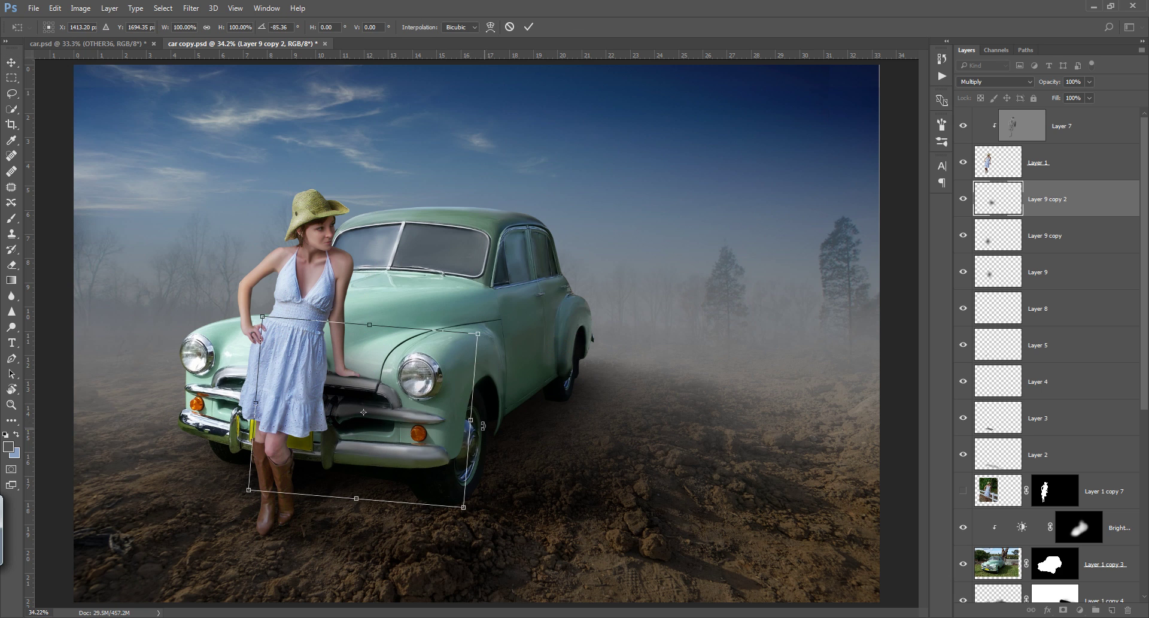
pyautogui.moveTo(471, 420)
pyautogui.mouseDown()
pyautogui.moveTo(595, 419)
pyautogui.moveTo(553, 418)
pyautogui.mouseUp()
pyautogui.click(529, 26)
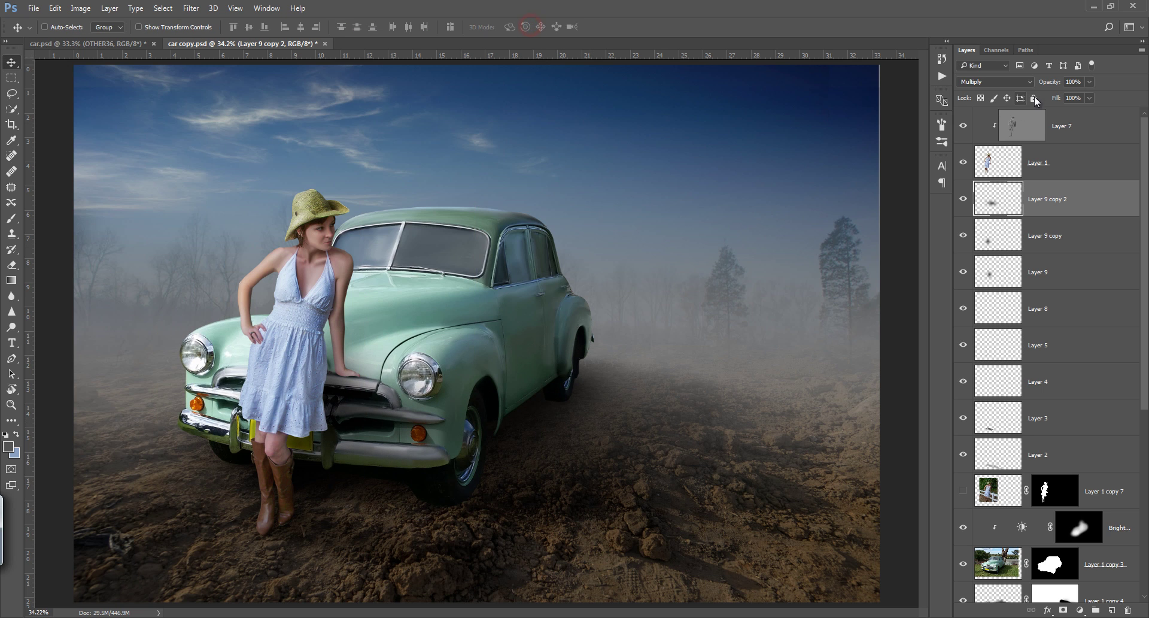
pyautogui.moveTo(1044, 82); pyautogui.dragTo(1026, 85)
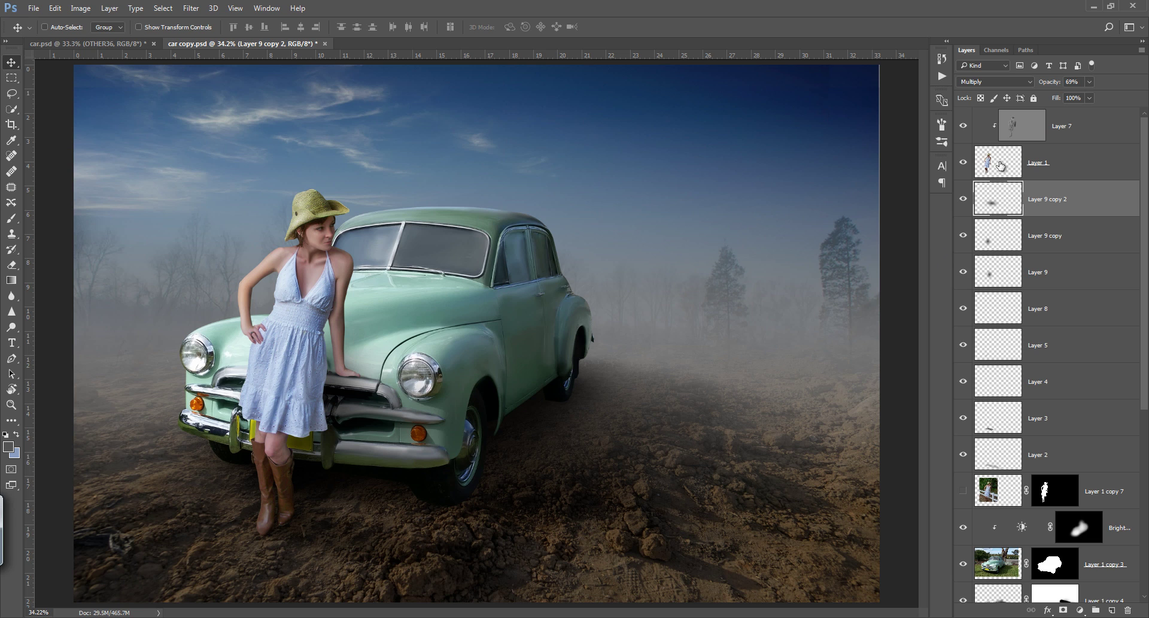
pyautogui.click(1020, 128)
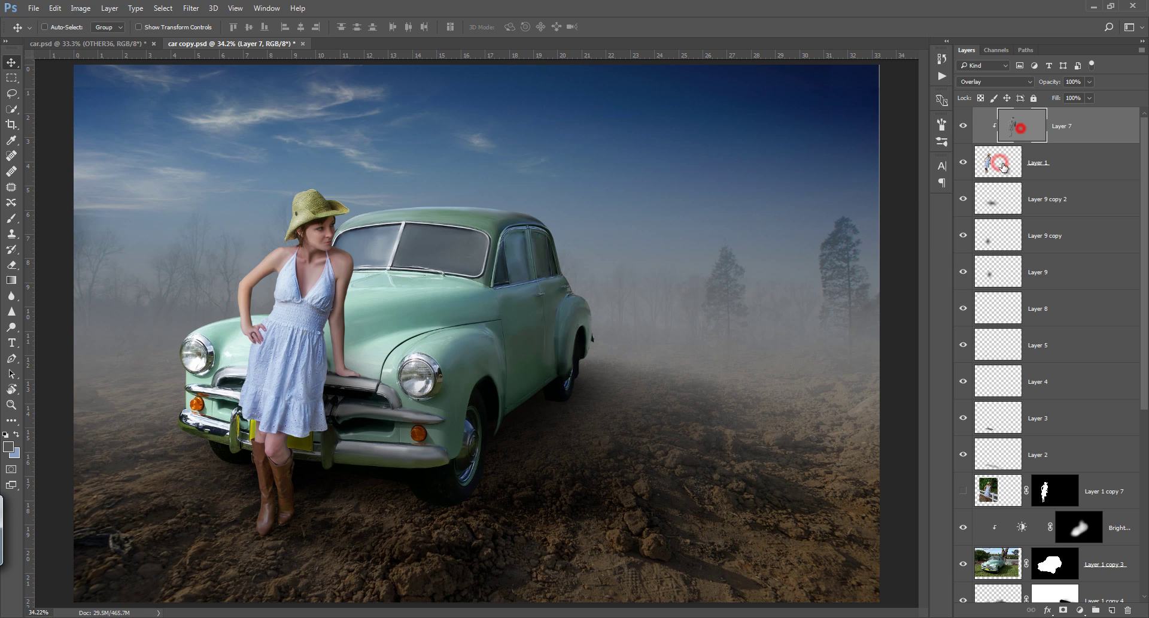
# With a size-10 Burn brush at Midtones 12%, darken the chrome under the woman's hand.
pyautogui.click(11, 264)
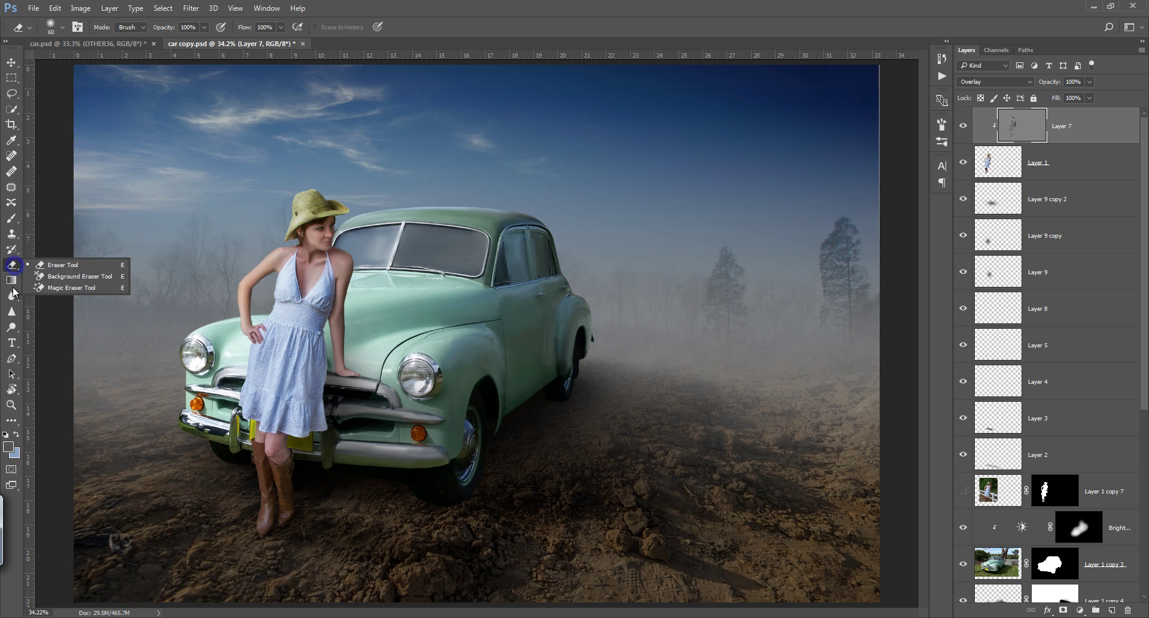
pyautogui.click(11, 326)
pyautogui.click(60, 338)
pyautogui.moveTo(321, 380); pyautogui.dragTo(385, 363)
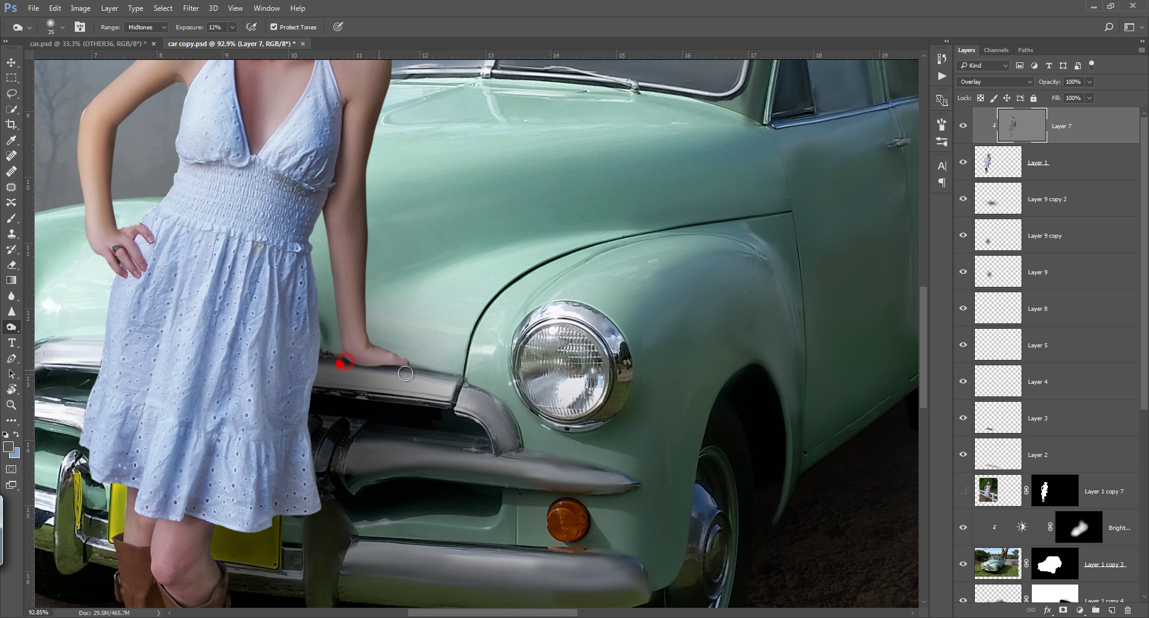
pyautogui.click(338, 365)
pyautogui.press('[')
pyautogui.scroll(3, 335, 362)
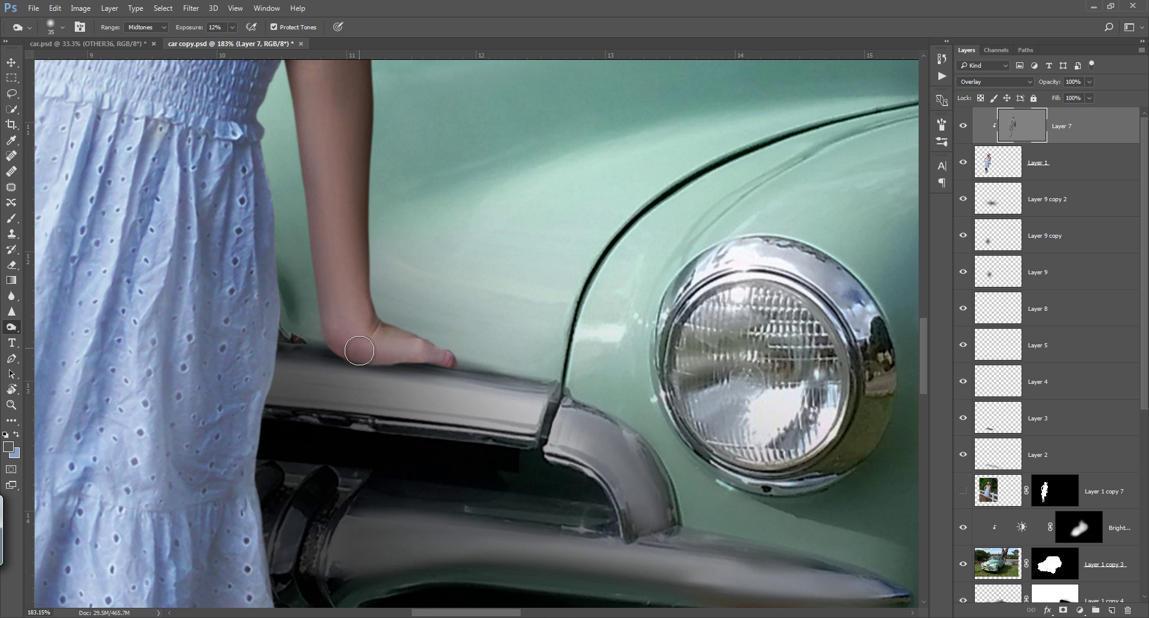
pyautogui.press('[')
pyautogui.press('[')
pyautogui.press('[')
pyautogui.moveTo(336, 361); pyautogui.dragTo(432, 367)
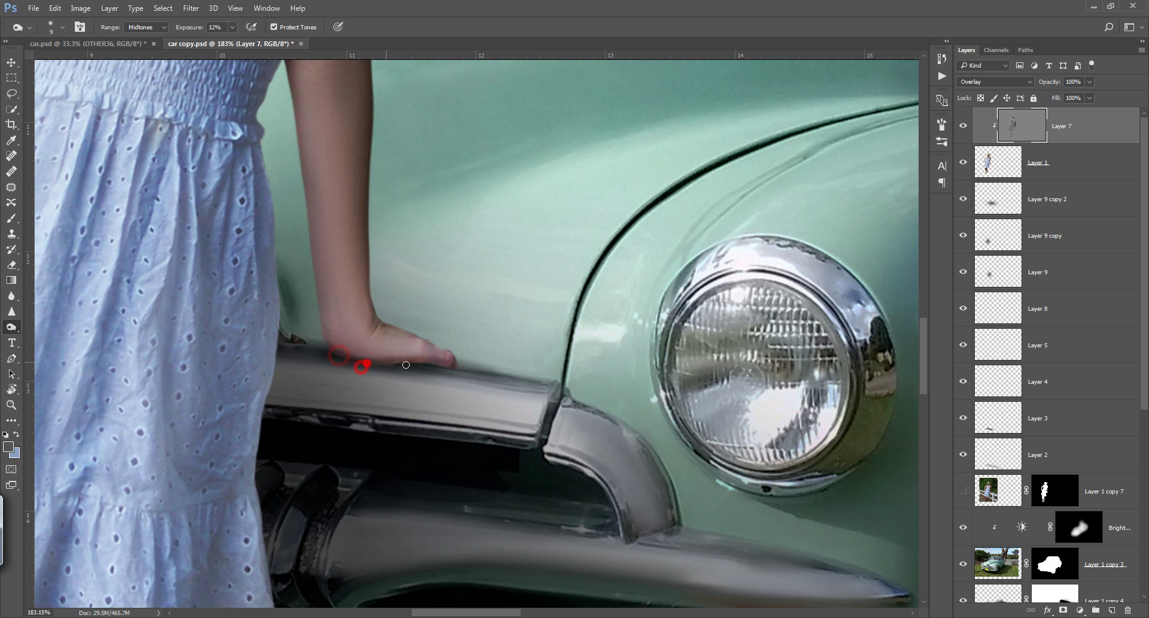
pyautogui.moveTo(355, 362); pyautogui.dragTo(391, 363)
pyautogui.hotkey('ctrl', '0')
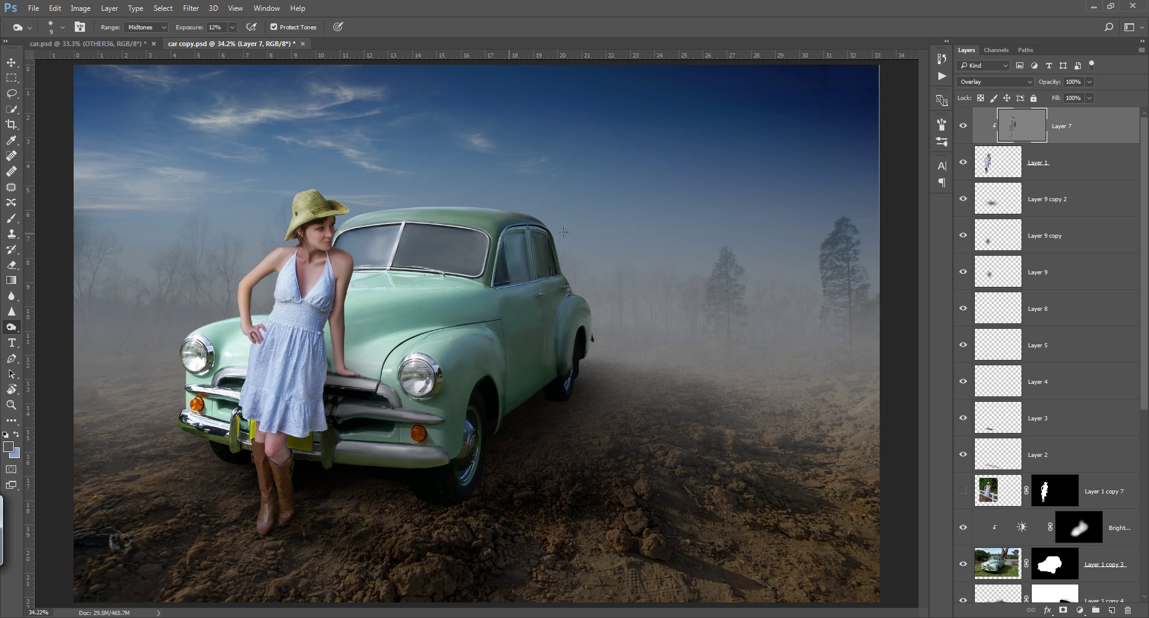
# Add a clipped Selective Color adjustment raising cyan and yellow (+70) in the Blues.
pyautogui.click(1081, 608)
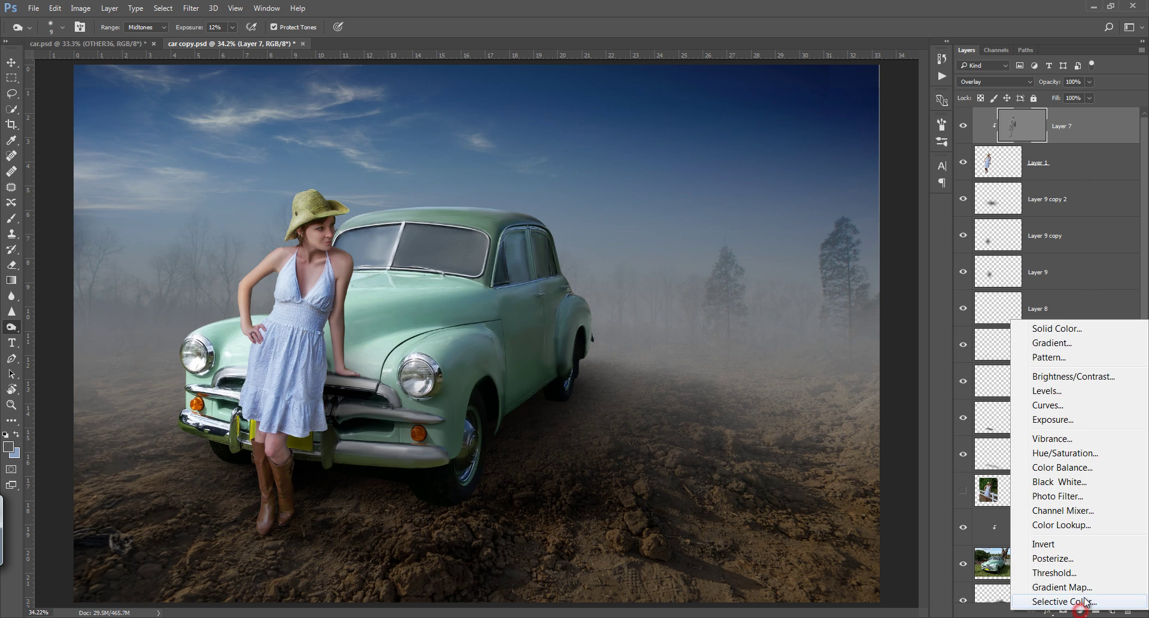
pyautogui.click(1087, 601)
pyautogui.keyDown('alt'); pyautogui.click(1094, 144); pyautogui.keyUp('alt')
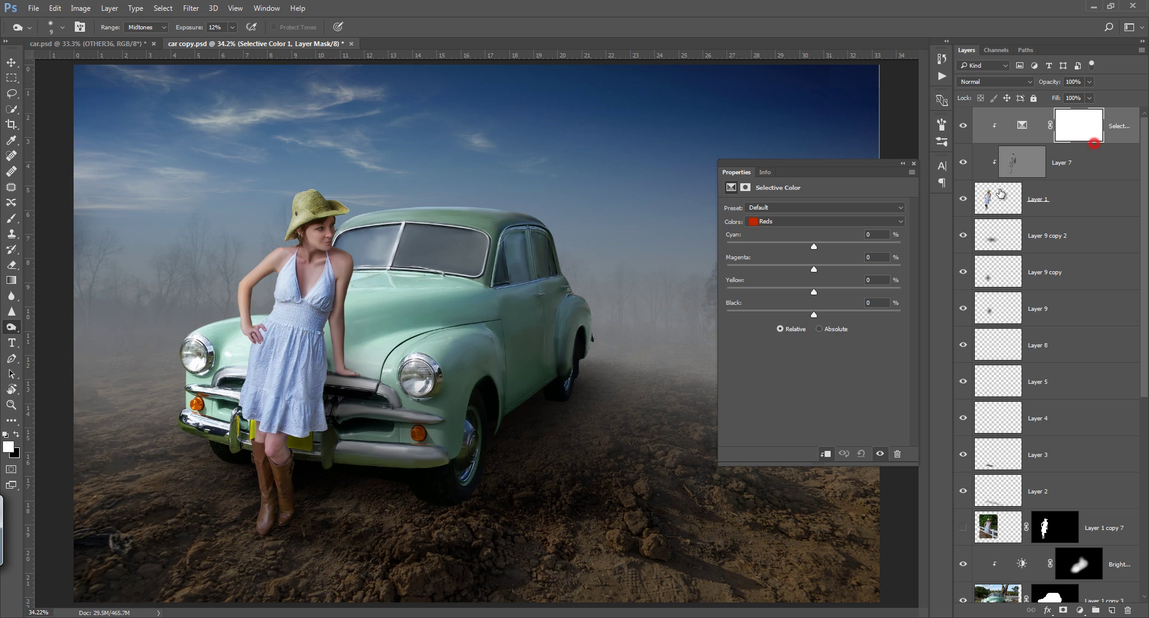
pyautogui.click(815, 222)
pyautogui.click(790, 269)
pyautogui.moveTo(757, 247)
pyautogui.mouseDown()
pyautogui.moveTo(857, 247)
pyautogui.moveTo(784, 248)
pyautogui.mouseUp()
pyautogui.moveTo(757, 289); pyautogui.dragTo(875, 286)
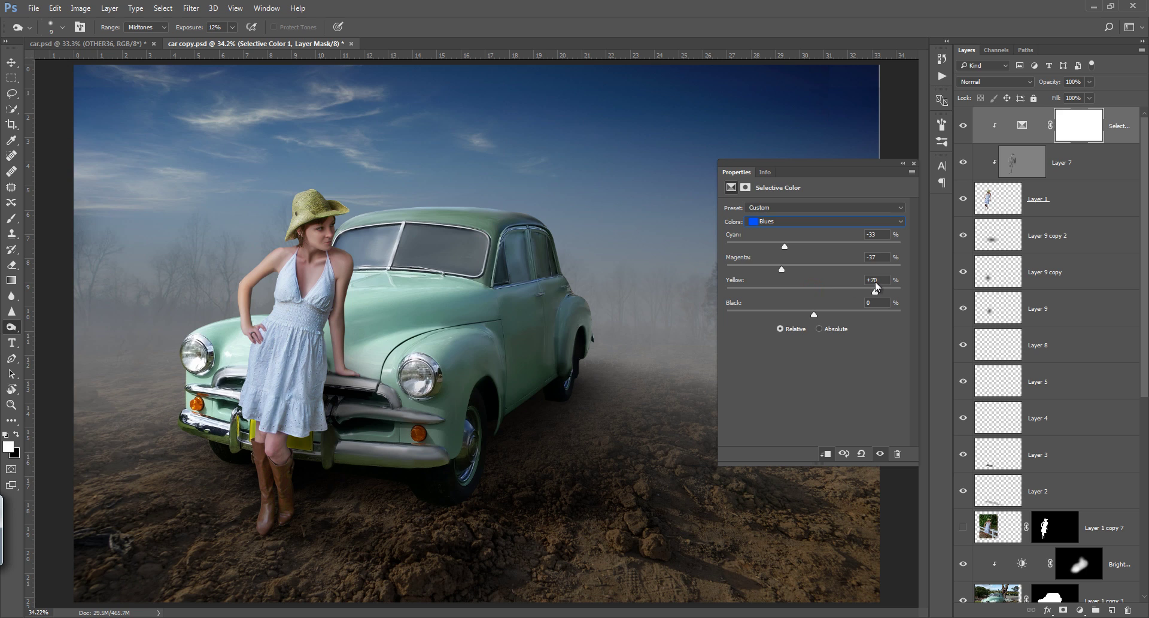
pyautogui.click(913, 164)
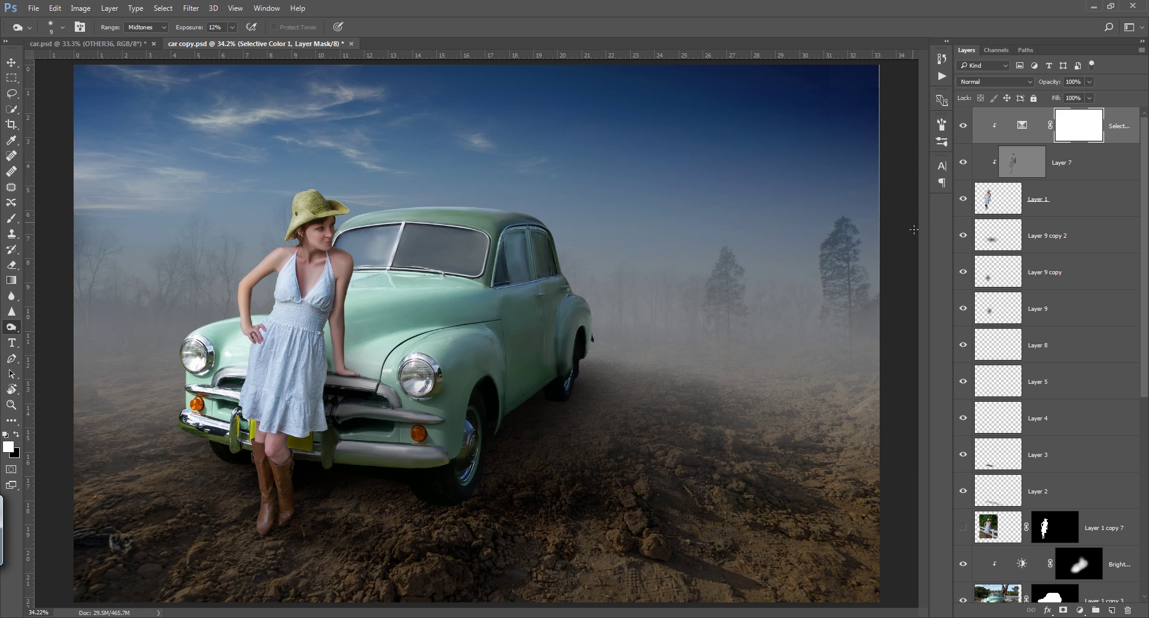
# Add a Hue/Saturation adjustment with saturation about -28 and lightness 0.
pyautogui.click(1081, 610)
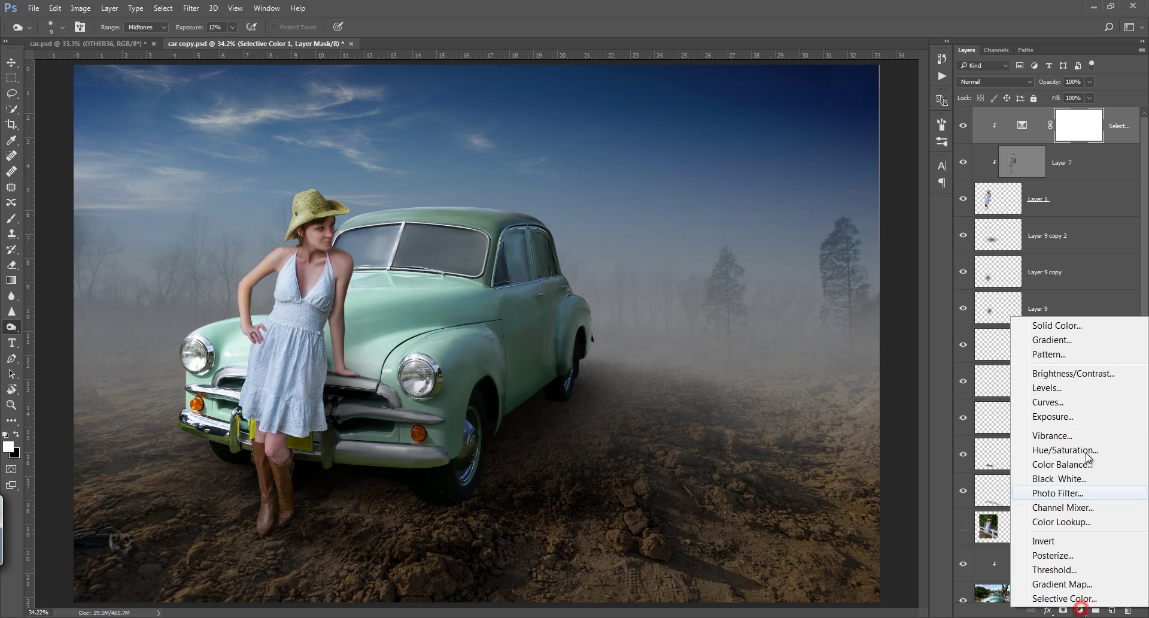
pyautogui.click(1077, 451)
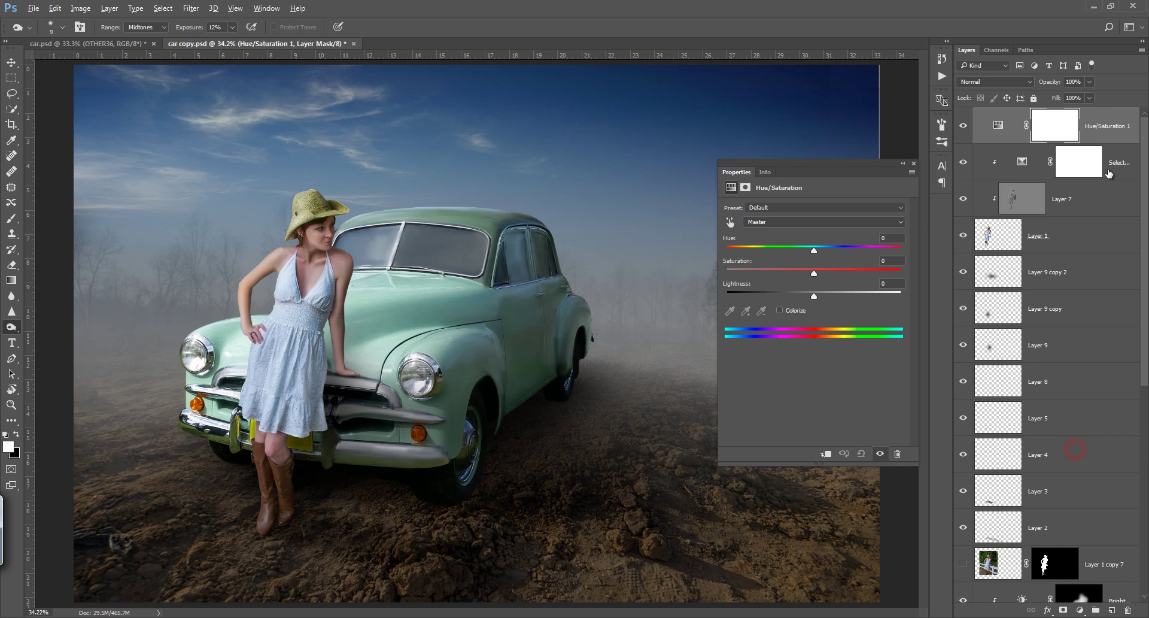
pyautogui.moveTo(814, 271)
pyautogui.mouseDown()
pyautogui.moveTo(784, 277)
pyautogui.moveTo(809, 295)
pyautogui.mouseUp()
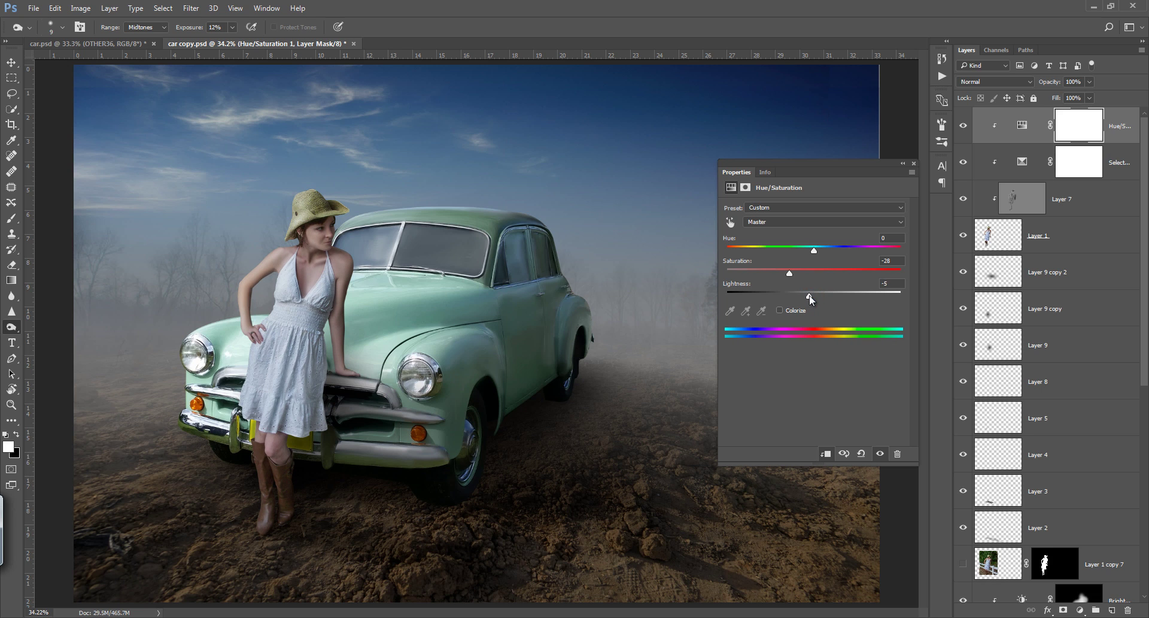
pyautogui.write('0')
pyautogui.click(914, 163)
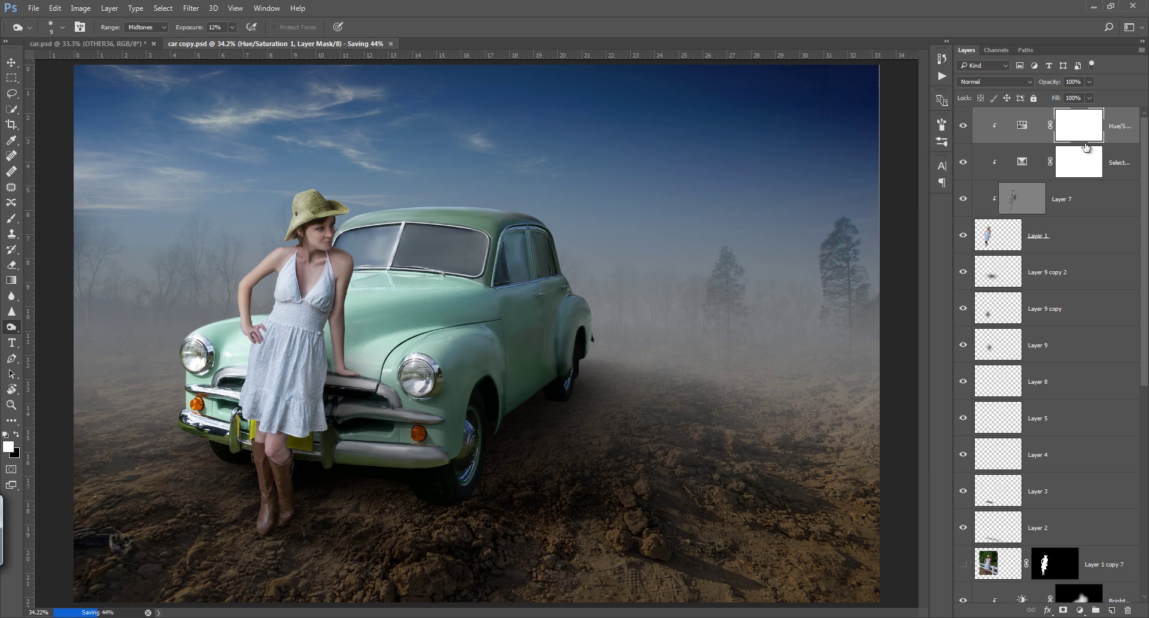
# Add a Brightness/Contrast adjustment layer that darkens the image to brightness -41.
pyautogui.click(1080, 609)
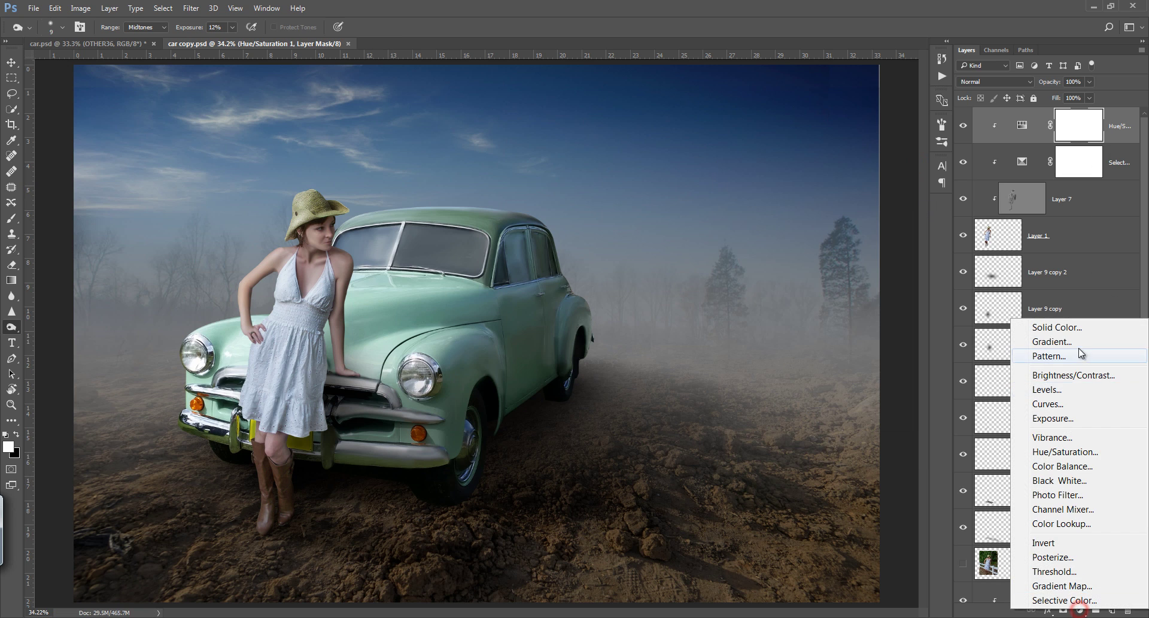
pyautogui.click(1075, 375)
pyautogui.moveTo(814, 237); pyautogui.dragTo(791, 237)
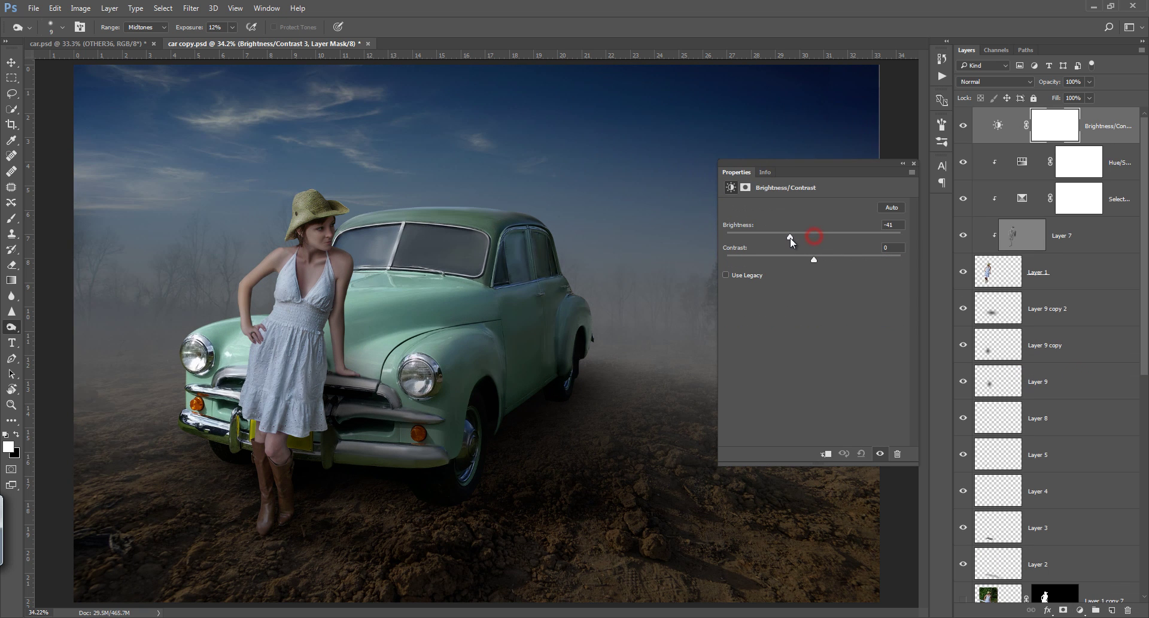
pyautogui.click(914, 163)
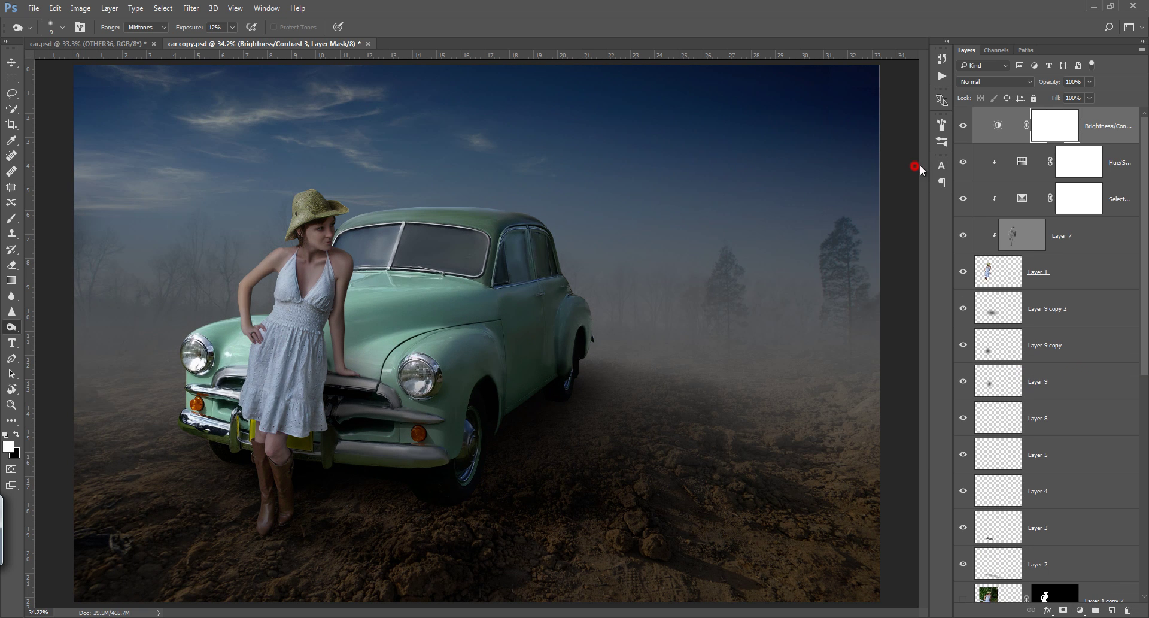
# Draw a radial gradient on its mask from the hat outward so only the edges darken, then save.
pyautogui.click(12, 280)
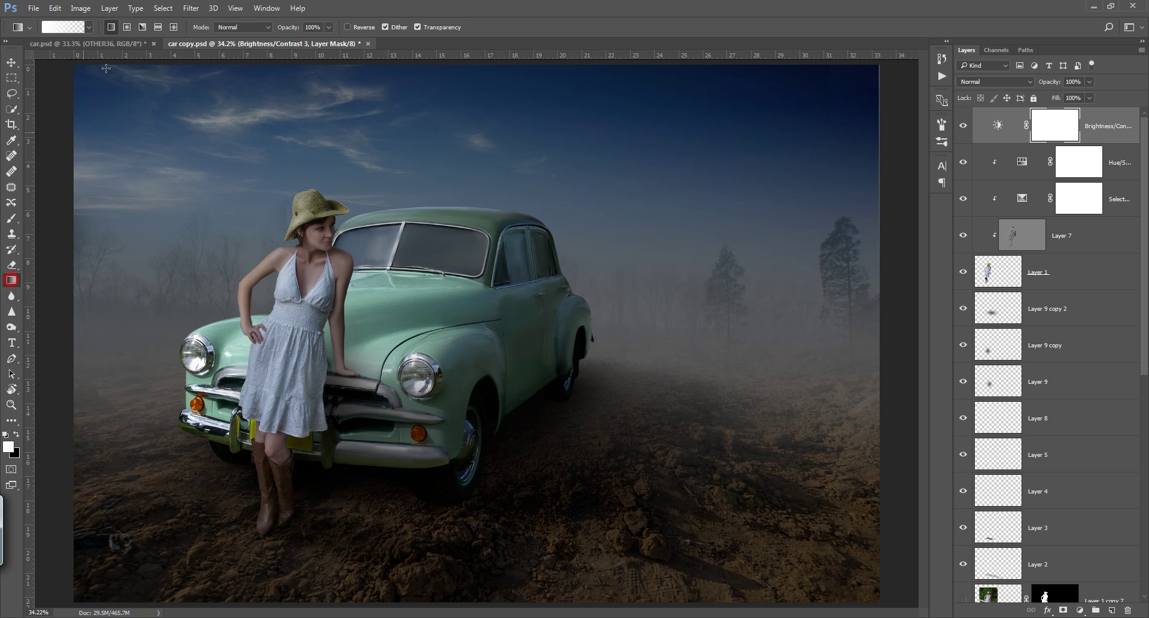
pyautogui.click(127, 27)
pyautogui.moveTo(227, 223); pyautogui.dragTo(844, 546)
pyautogui.click(17, 434)
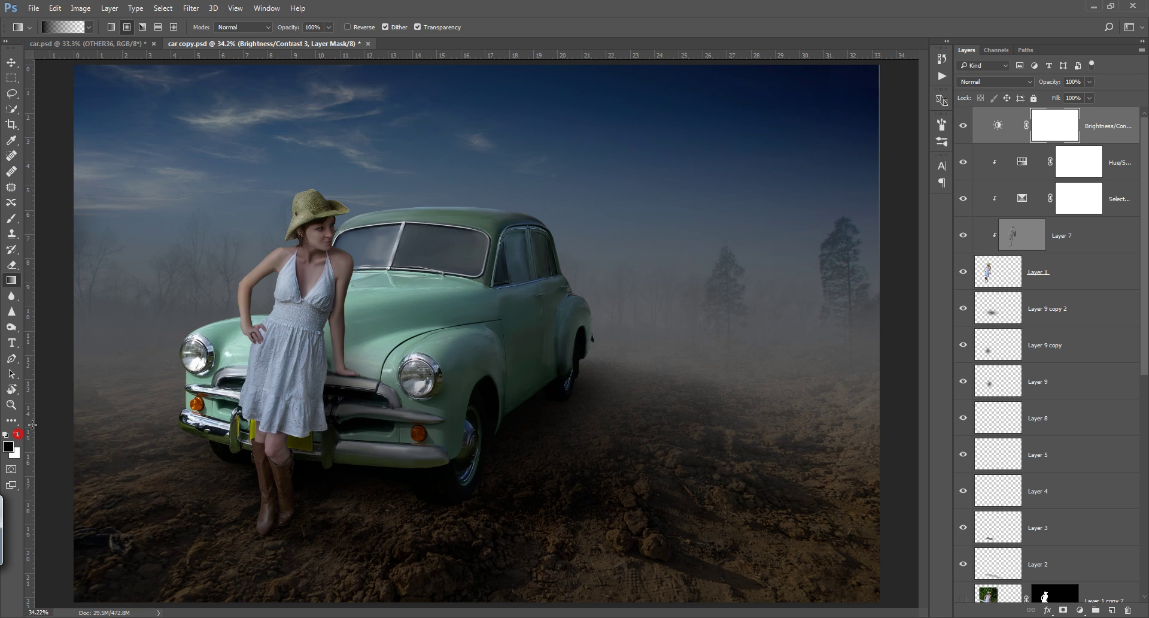
pyautogui.moveTo(225, 218); pyautogui.dragTo(833, 551)
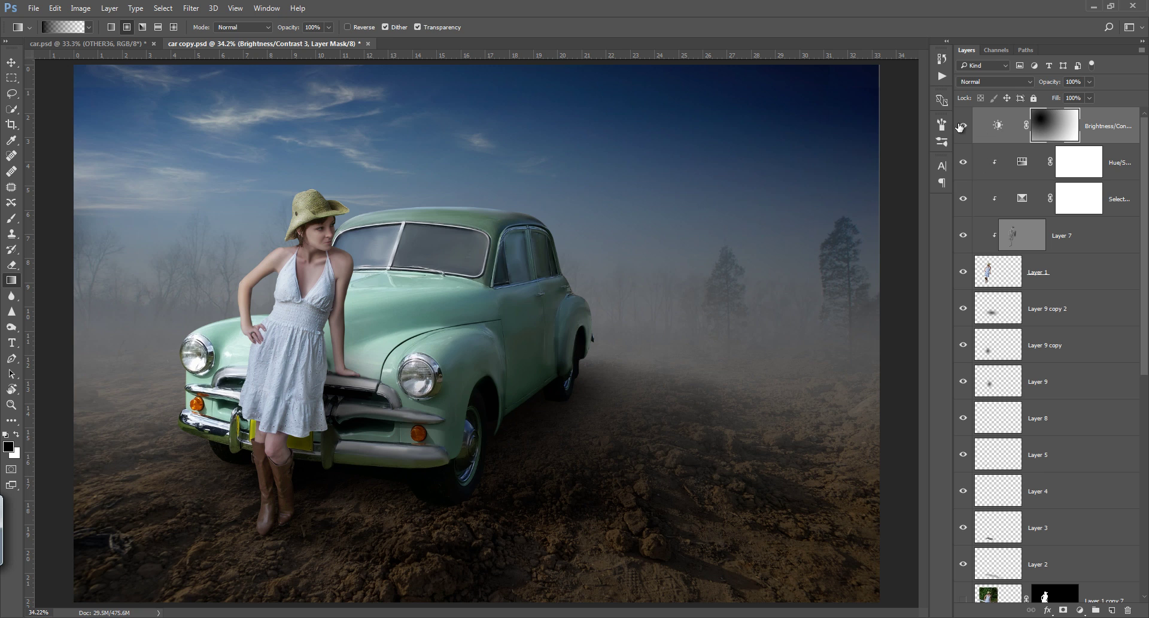
pyautogui.click(961, 127)
pyautogui.click(962, 128)
pyautogui.hotkey('ctrl', 's')
pyautogui.press('s')
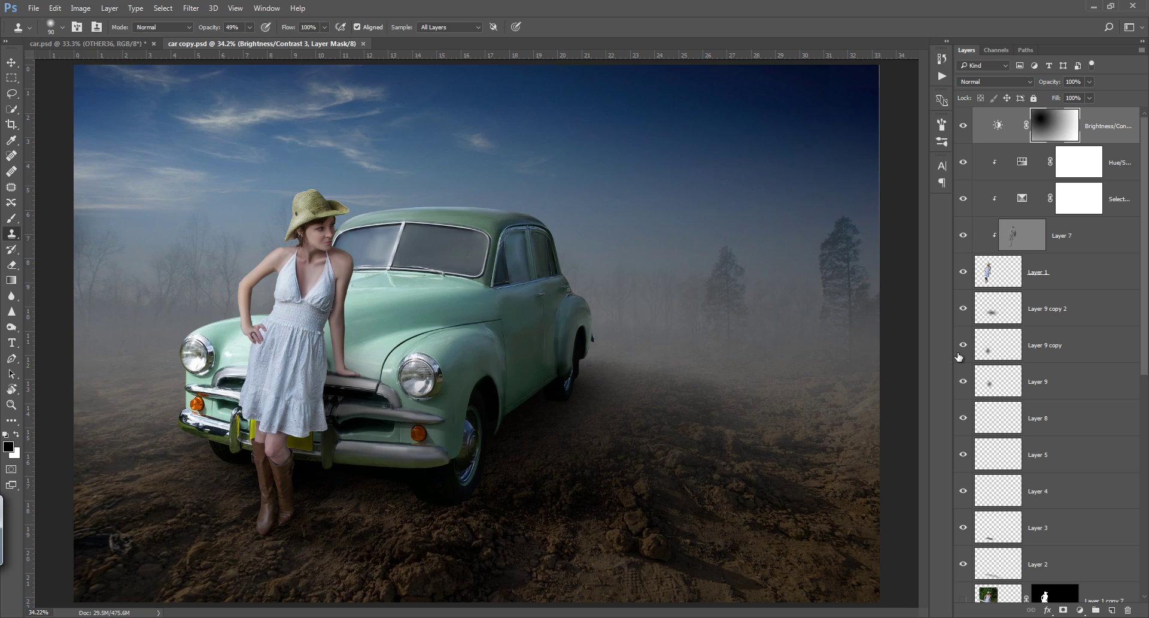
# Toggle the Brightness/Contrast 2 layer's visibility to compare the car before and after.
pyautogui.scroll(-8, 1053, 359)
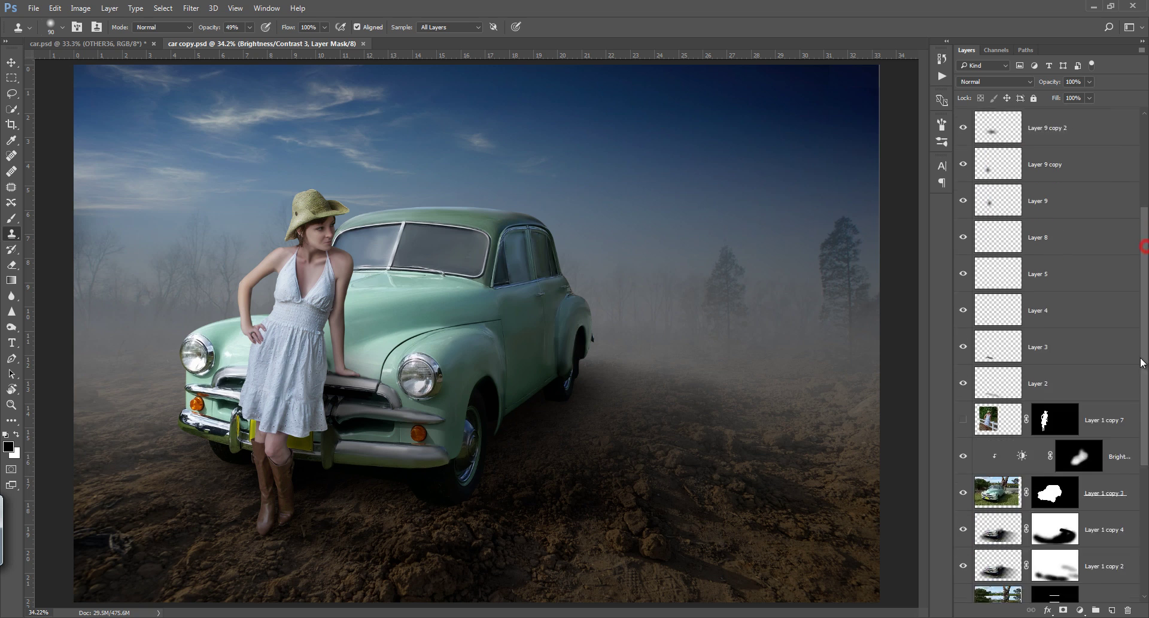
pyautogui.click(1121, 335)
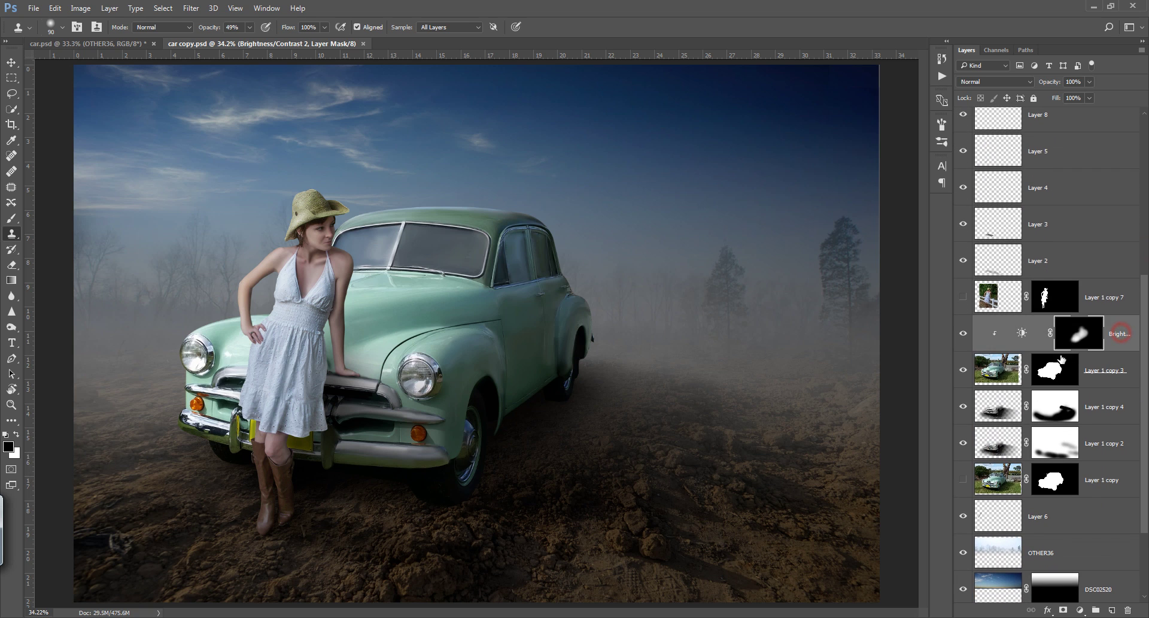
pyautogui.click(963, 333)
pyautogui.click(963, 333)
# Add a clipped Brightness/Contrast layer at brightness -36 with its mask inverted to black.
pyautogui.click(1080, 610)
pyautogui.click(1097, 374)
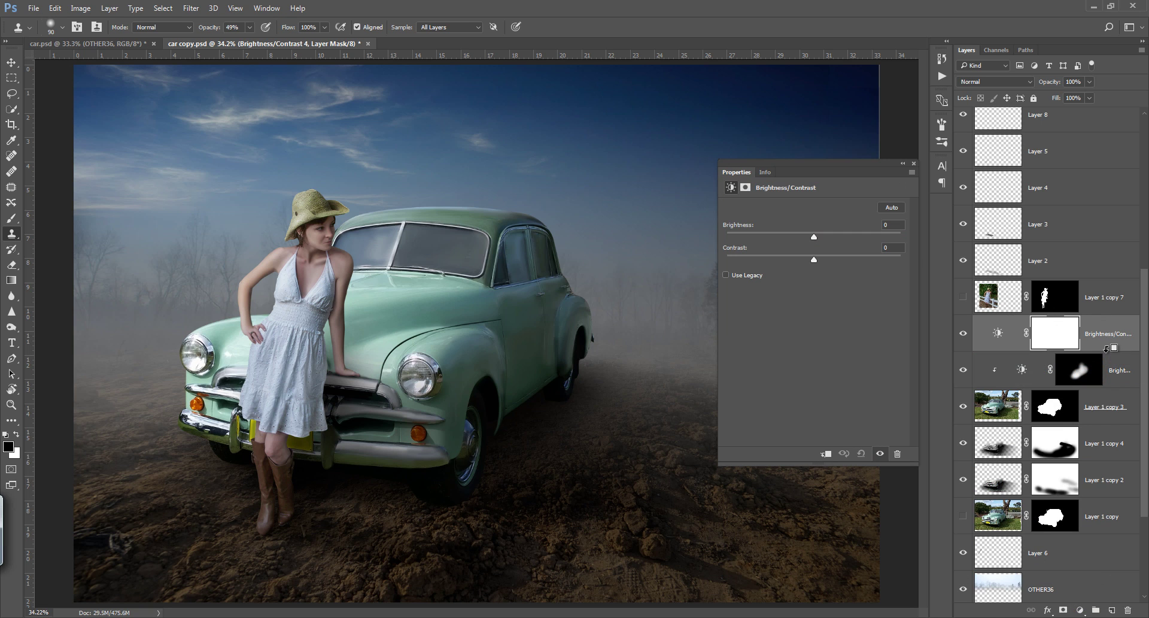
pyautogui.keyDown('alt'); pyautogui.click(1106, 349); pyautogui.keyUp('alt')
pyautogui.moveTo(807, 237); pyautogui.dragTo(799, 238)
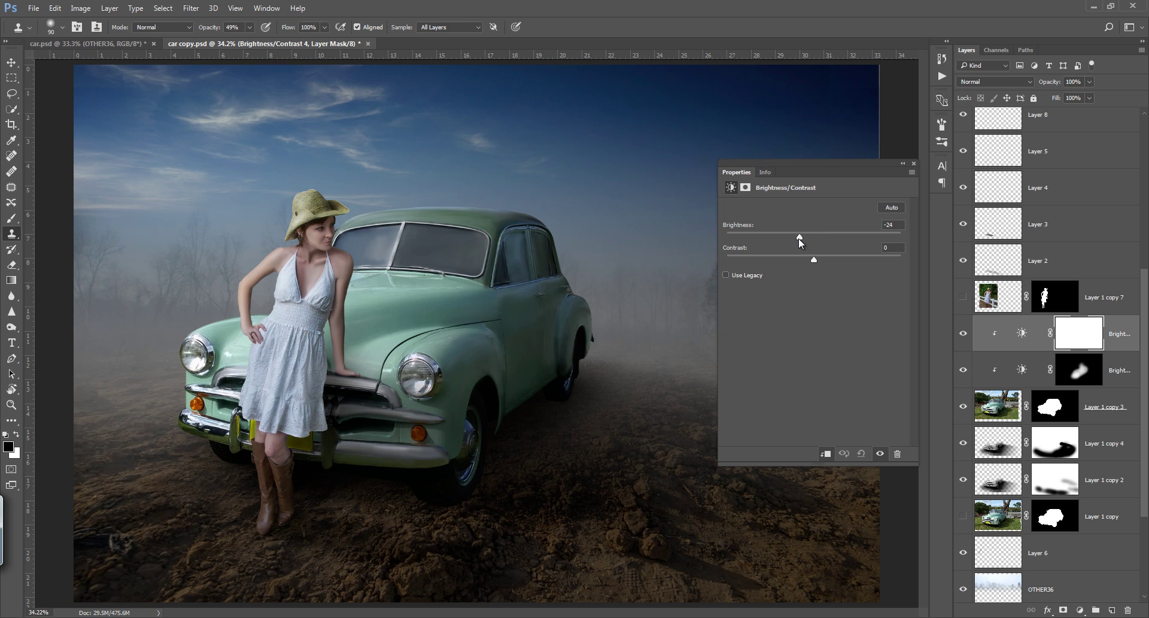
pyautogui.click(913, 162)
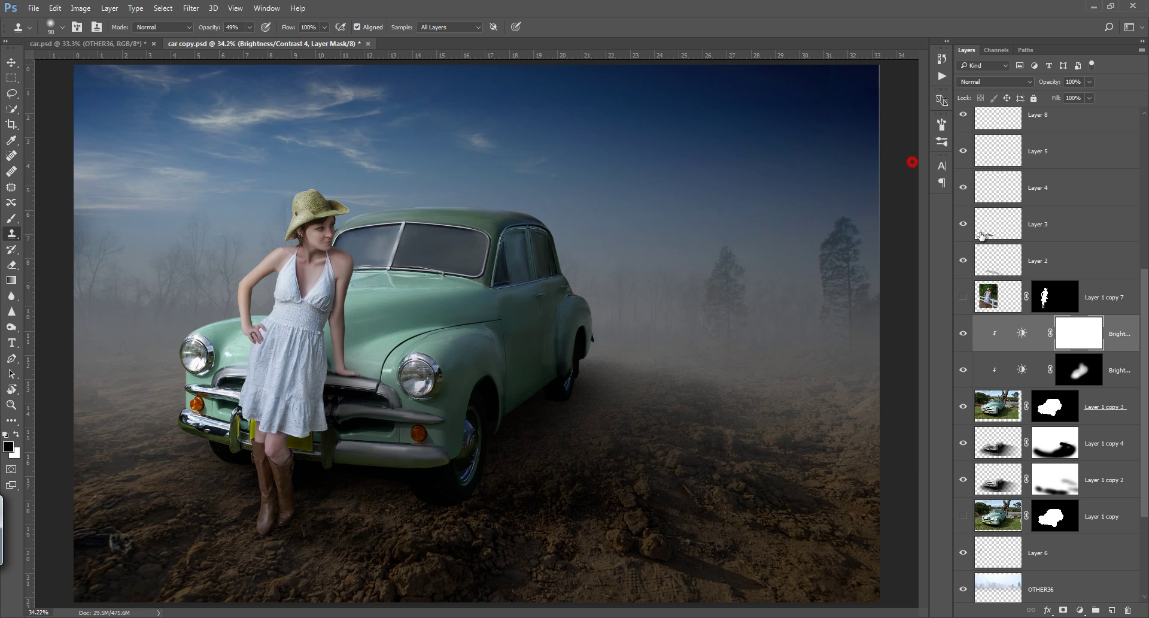
pyautogui.click(1085, 340)
pyautogui.hotkey('ctrl', 'i')
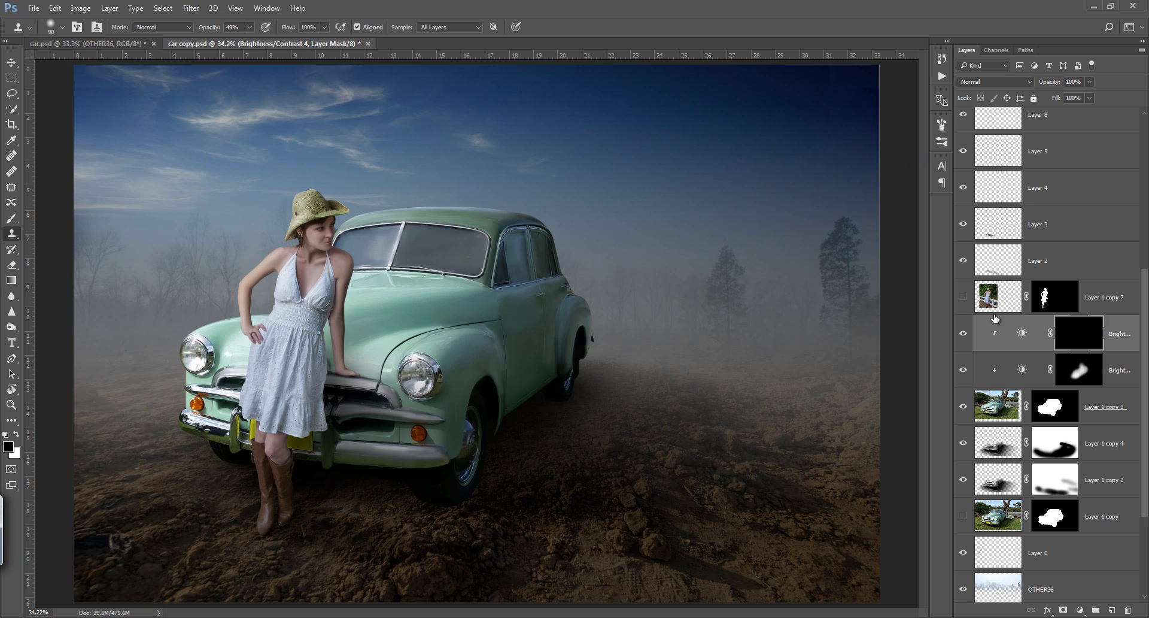
# Paint white over the car's rear door and wheel, and set the layer opacity to 63%.
pyautogui.press('g')
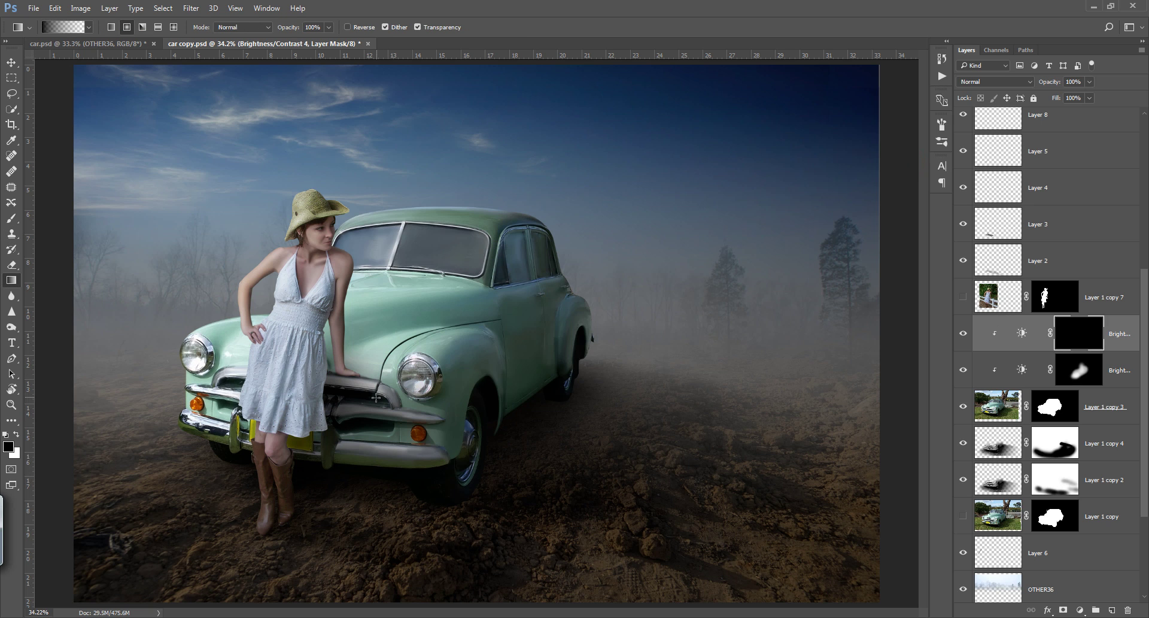
pyautogui.press('b')
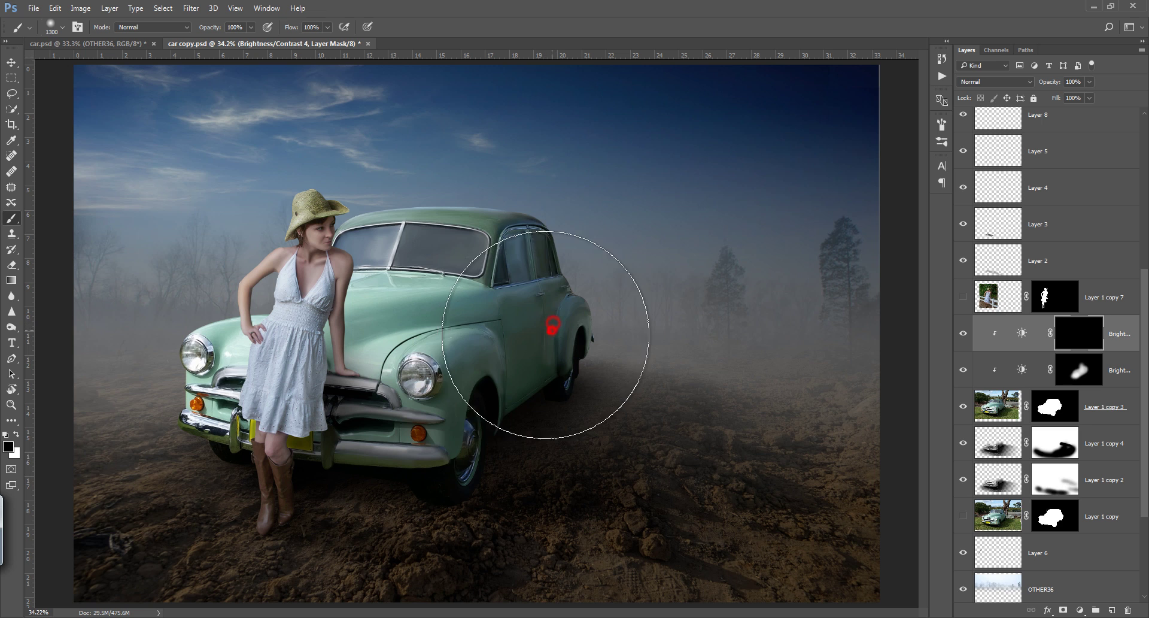
pyautogui.press('x')
pyautogui.moveTo(537, 334)
pyautogui.mouseDown()
pyautogui.moveTo(526, 321)
pyautogui.moveTo(538, 287)
pyautogui.moveTo(437, 398)
pyautogui.moveTo(428, 381)
pyautogui.mouseUp()
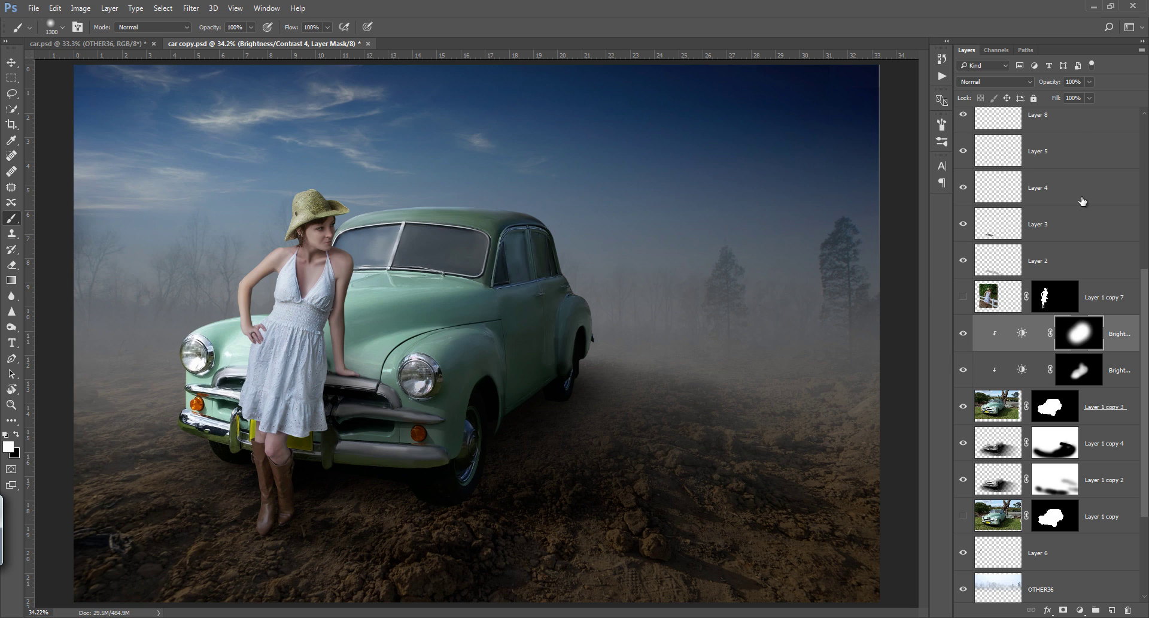
pyautogui.moveTo(1048, 87); pyautogui.dragTo(1008, 128)
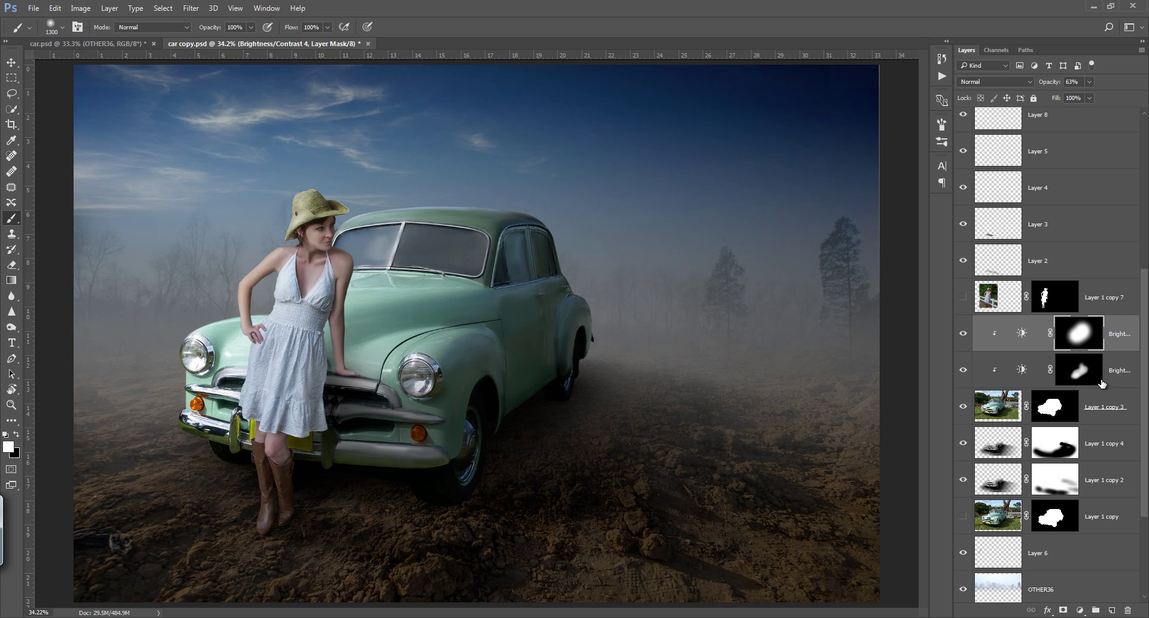
# Create Layer 10, sample the fog colour, and set the brush to 13% opacity and 38% flow.
pyautogui.click(1111, 609)
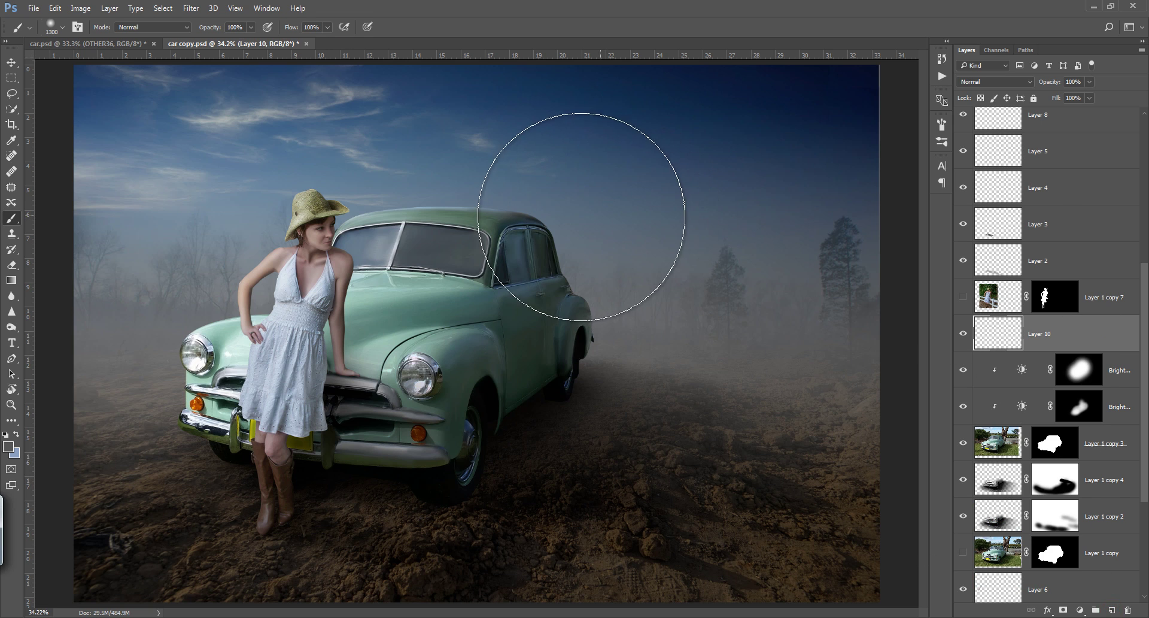
pyautogui.keyDown('alt'); pyautogui.click(578, 256); pyautogui.keyUp('alt')
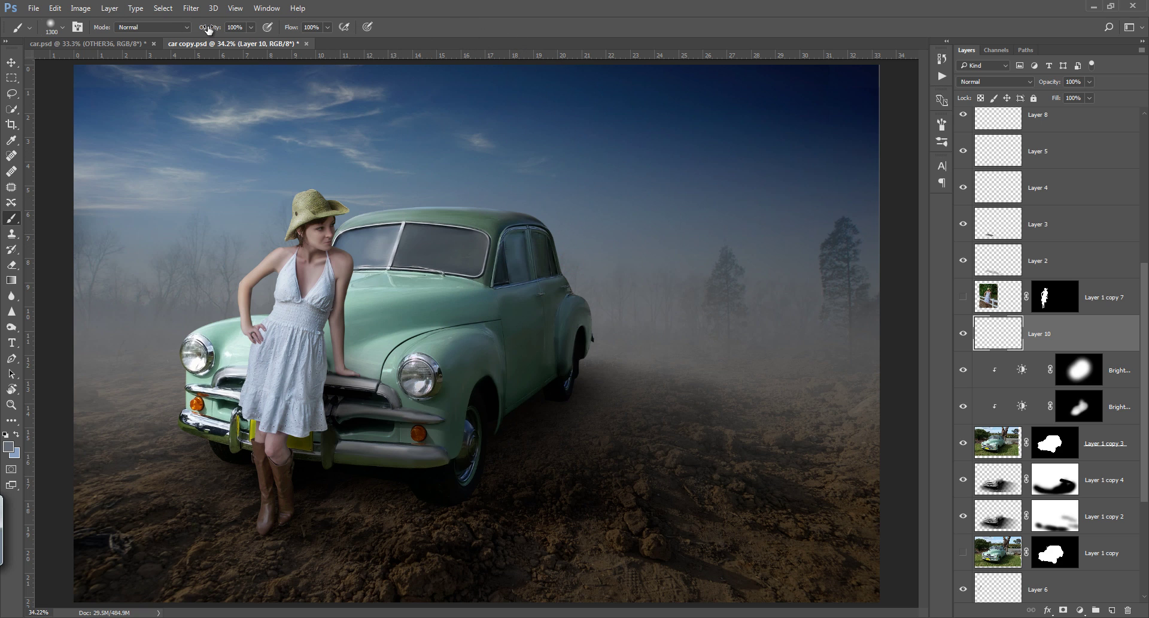
pyautogui.moveTo(209, 28); pyautogui.dragTo(157, 34)
pyautogui.moveTo(291, 28); pyautogui.dragTo(268, 34)
pyautogui.press('[')
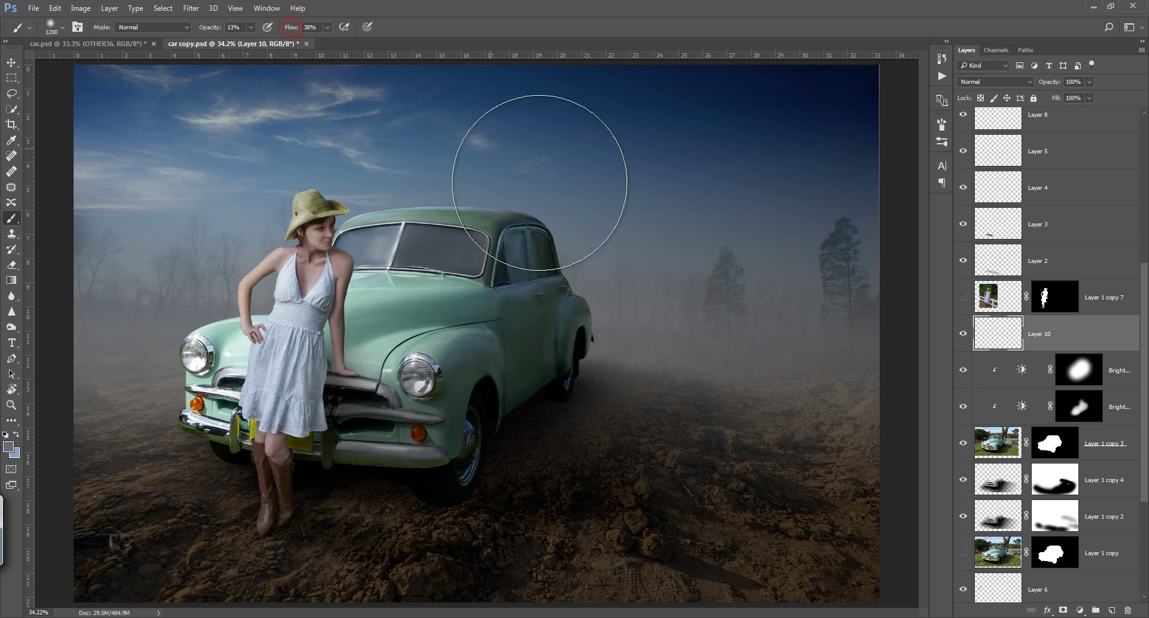
pyautogui.press('[')
pyautogui.press('[')
pyautogui.press('[')
pyautogui.press('[')
pyautogui.press('[')
pyautogui.press('[')
# Paint faint fog over the car roof, rear window, the woman's hat and the headlight.
pyautogui.click(561, 248)
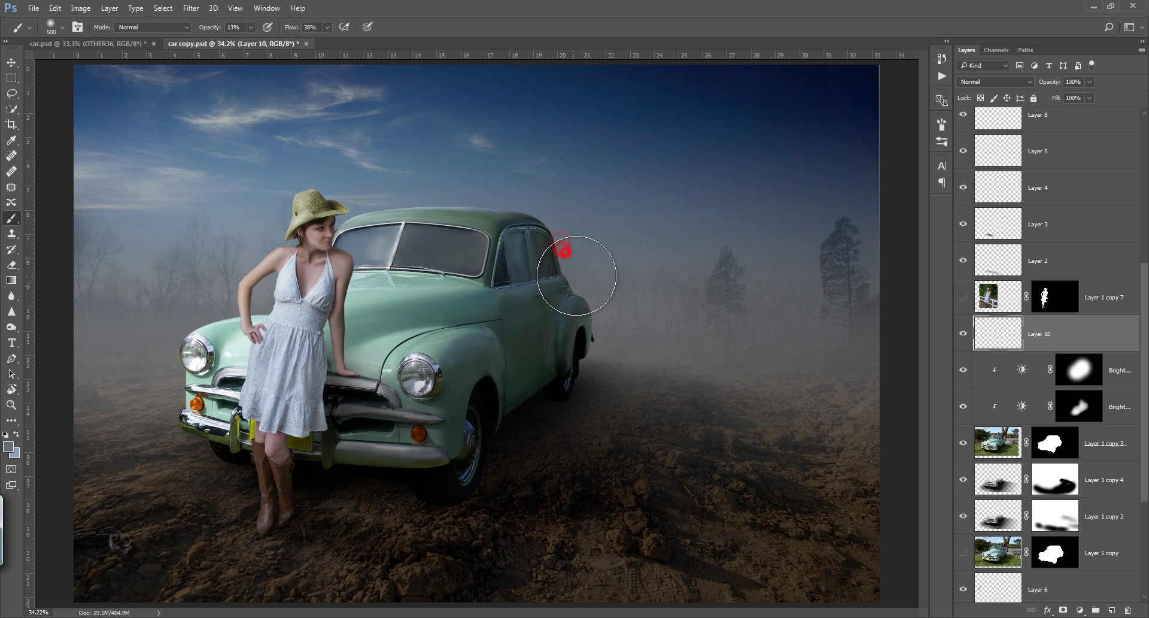
pyautogui.moveTo(576, 275); pyautogui.dragTo(585, 354)
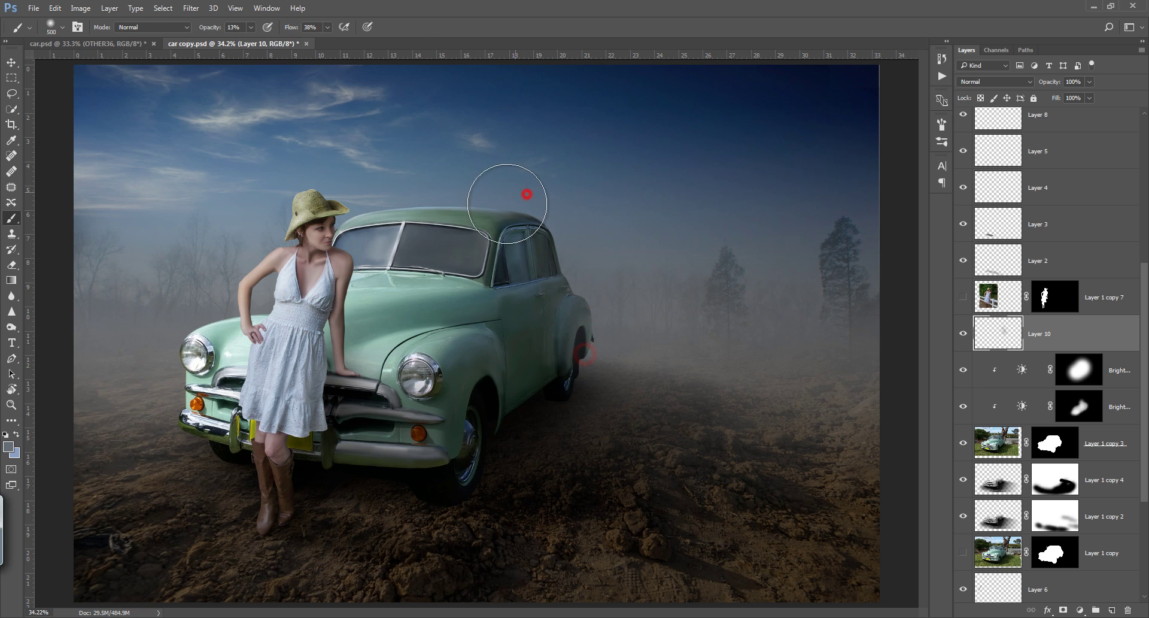
pyautogui.moveTo(490, 191); pyautogui.dragTo(514, 201)
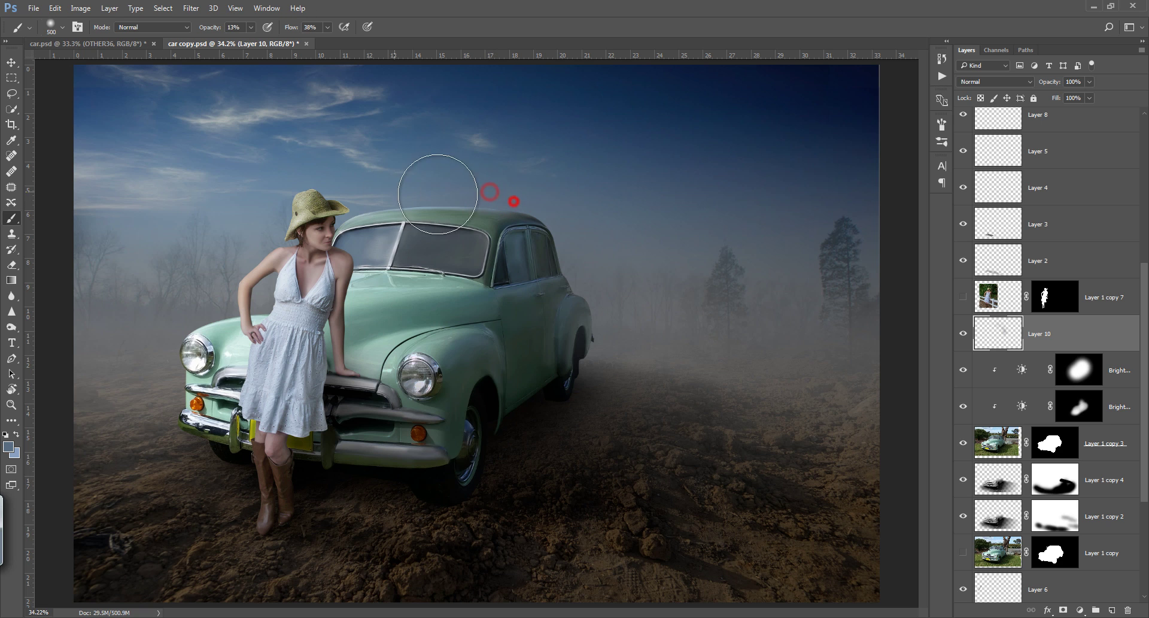
pyautogui.moveTo(438, 193); pyautogui.dragTo(564, 241)
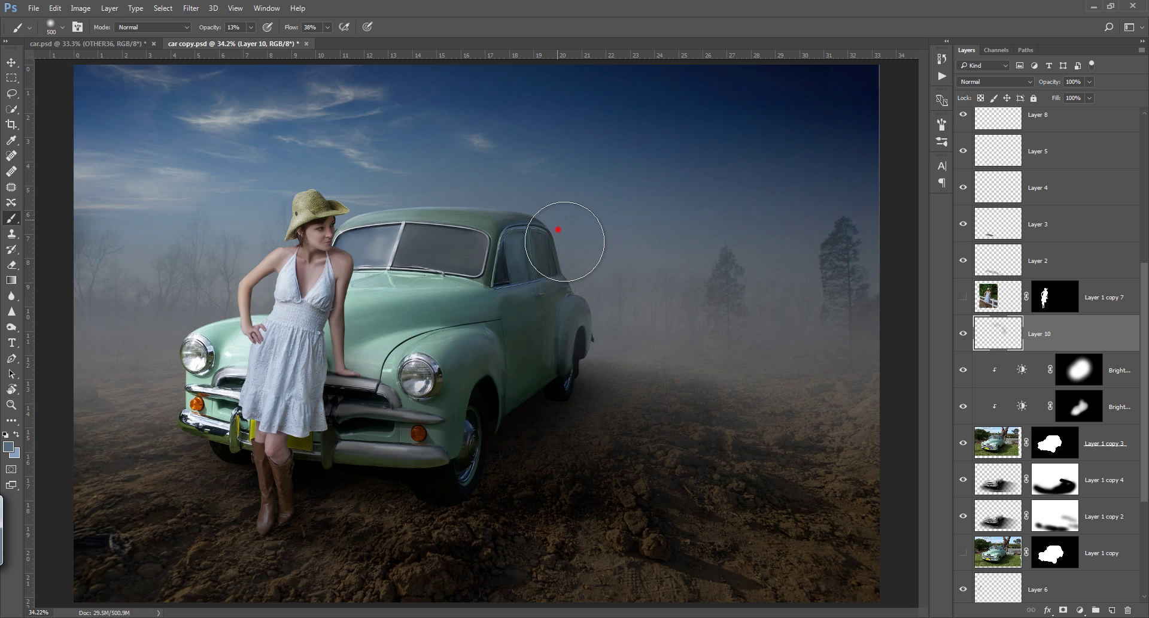
pyautogui.moveTo(321, 182); pyautogui.dragTo(321, 187)
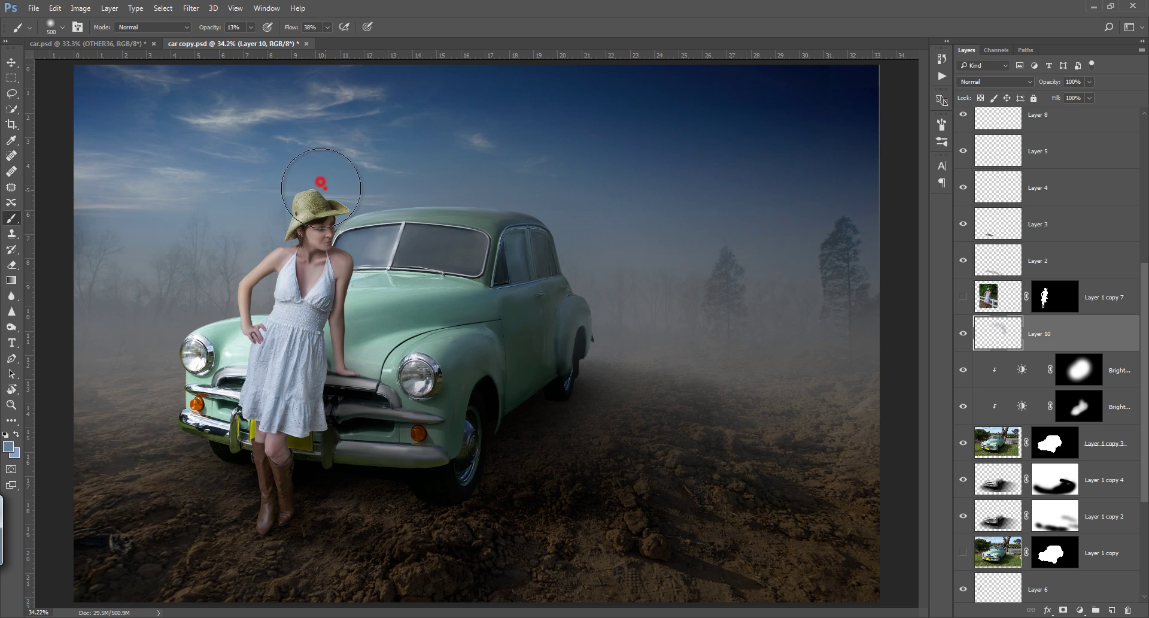
pyautogui.keyDown('alt'); pyautogui.click(258, 239); pyautogui.keyUp('alt')
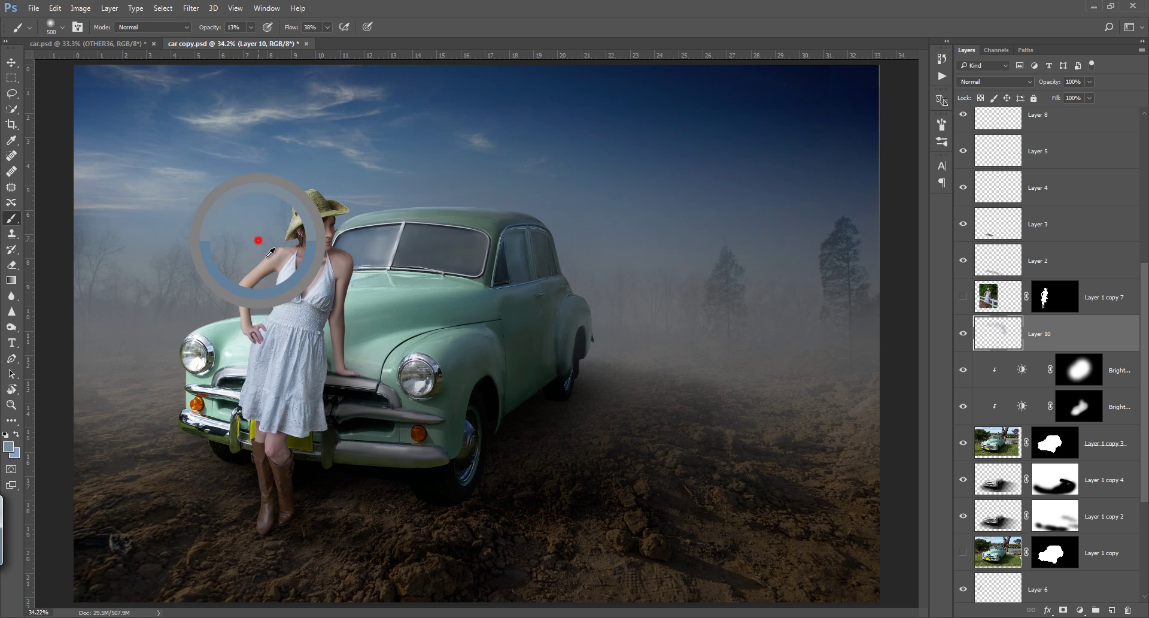
pyautogui.moveTo(258, 240)
pyautogui.mouseDown()
pyautogui.moveTo(197, 313)
pyautogui.moveTo(174, 389)
pyautogui.mouseUp()
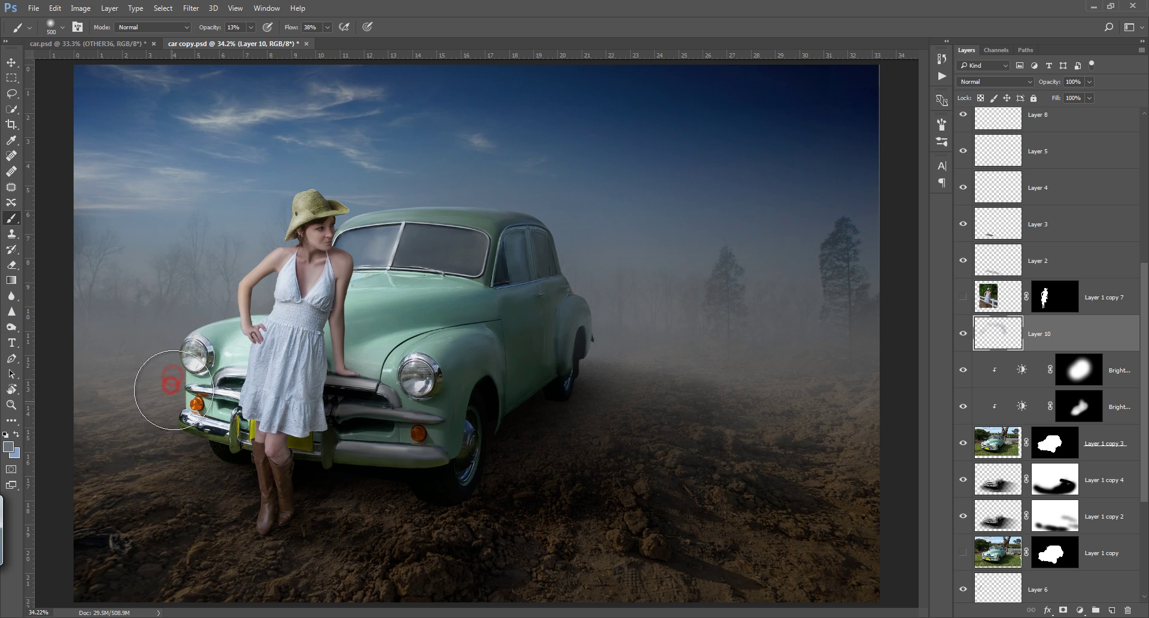
pyautogui.click(964, 335)
pyautogui.click(964, 335)
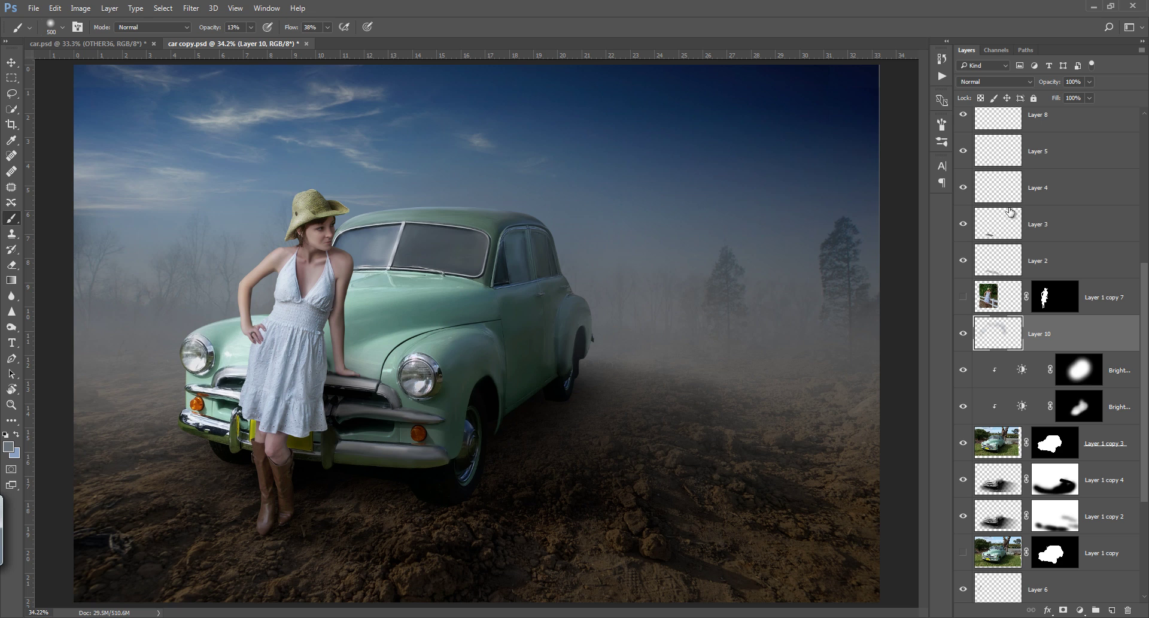
pyautogui.click(1090, 308)
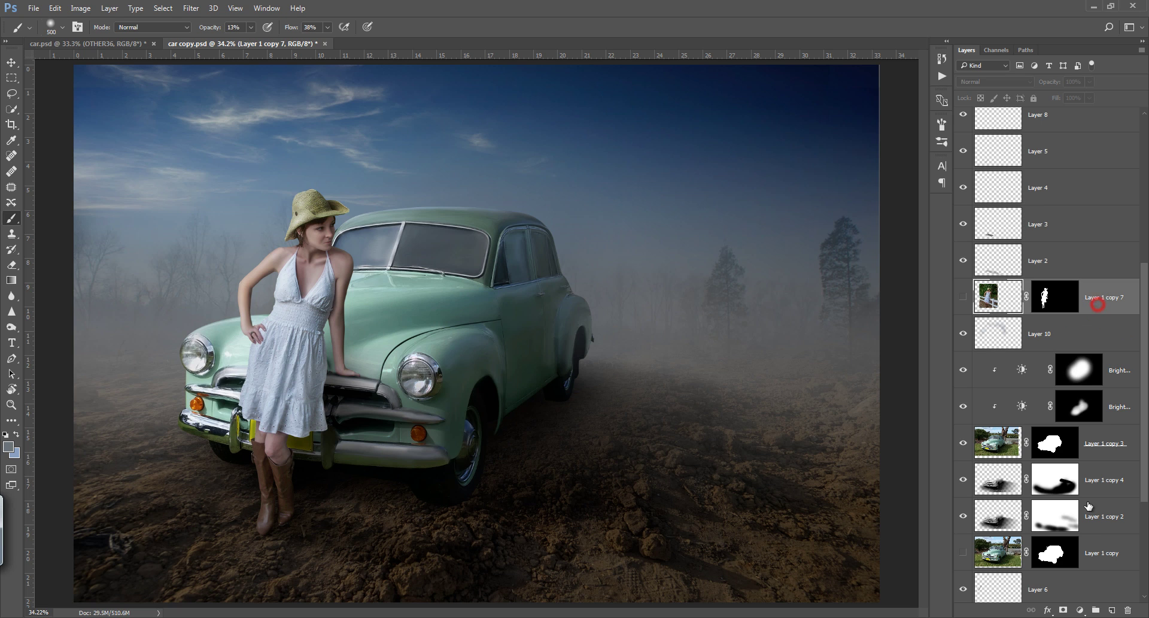
# Add a Brightness/Contrast adjustment clipped to Layer 1 copy 7 with brightness -96.
pyautogui.click(1080, 609)
pyautogui.click(1074, 374)
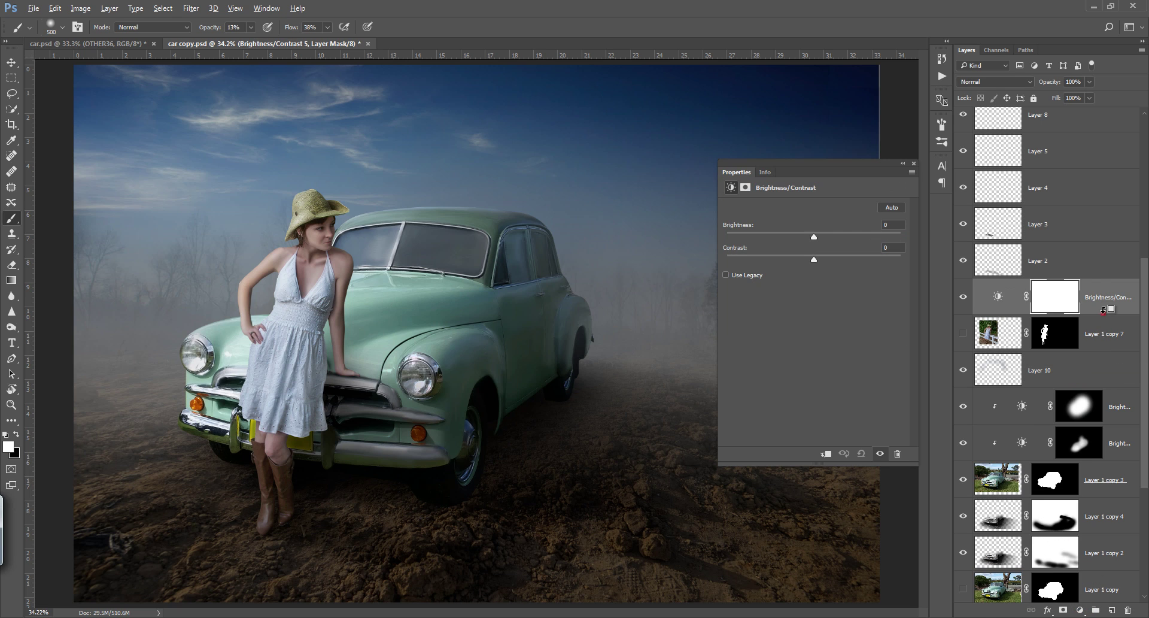
pyautogui.keyDown('alt'); pyautogui.click(1101, 315); pyautogui.keyUp('alt')
pyautogui.moveTo(815, 238); pyautogui.dragTo(758, 241)
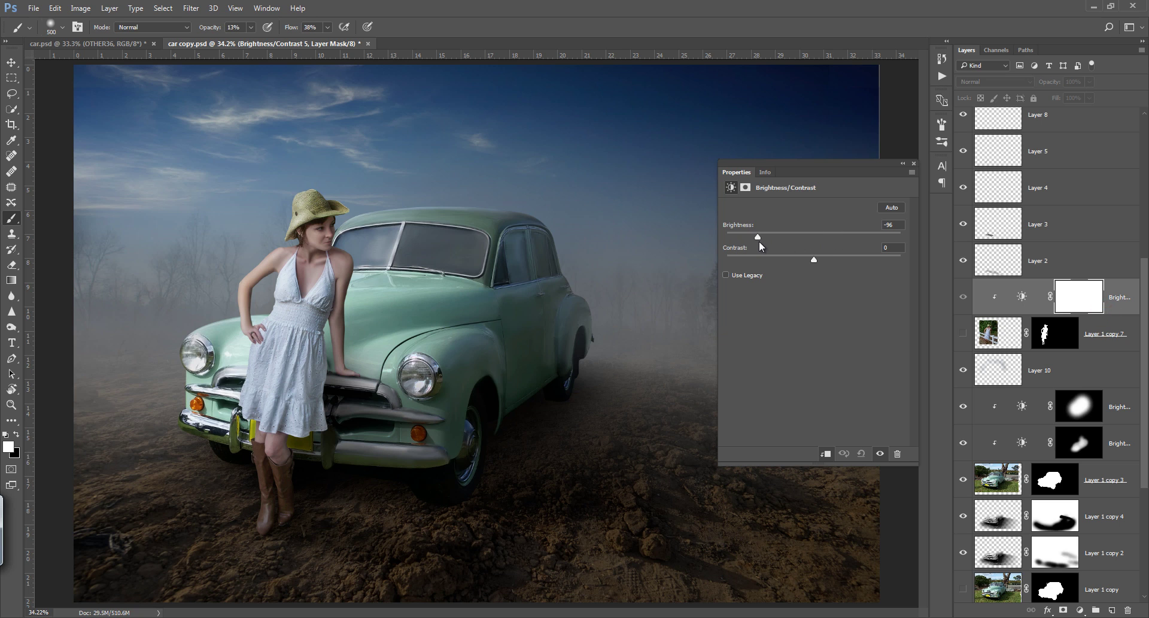
pyautogui.click(913, 163)
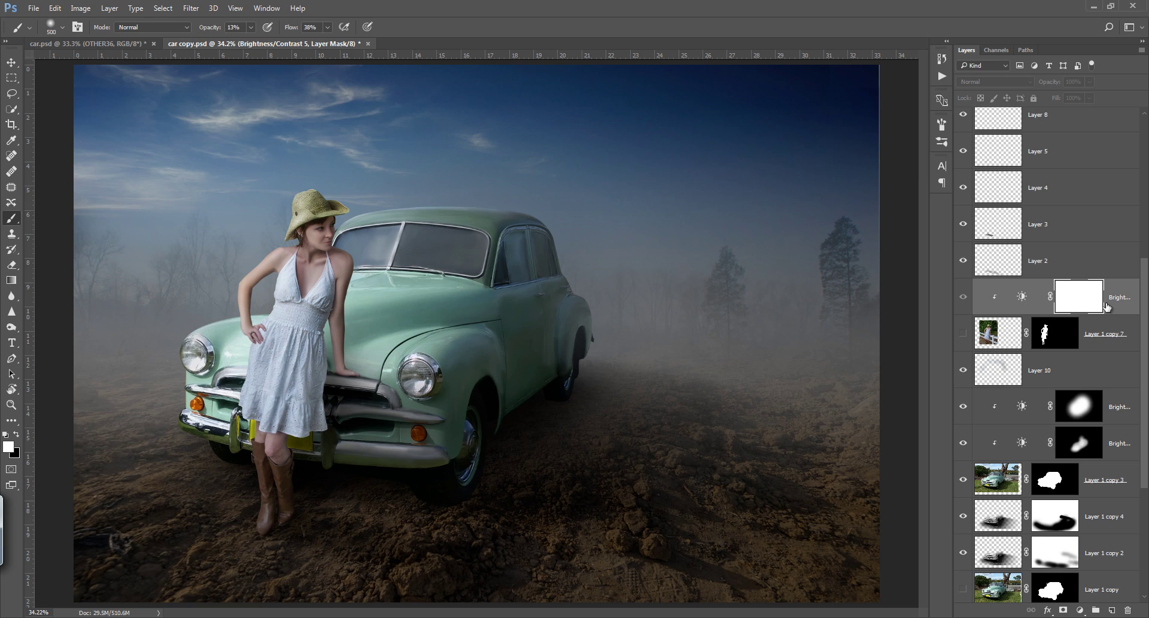
pyautogui.scroll(5, 1104, 268)
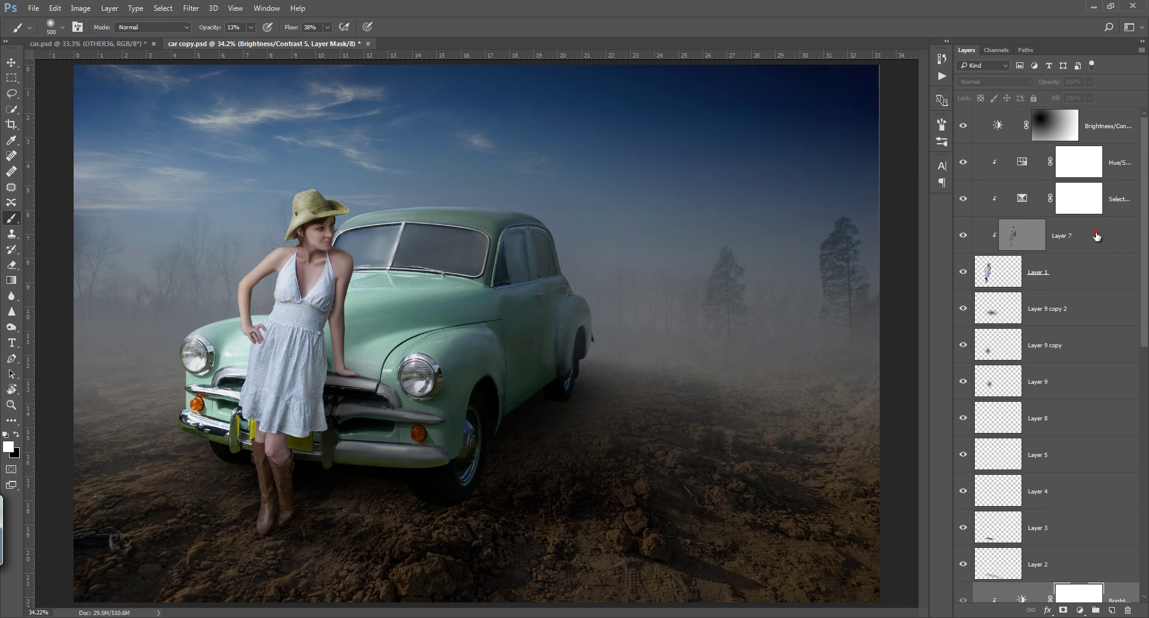
# Add a Brightness/Contrast above the woman's Hue/Saturation layer at brightness -22 and contrast 14.
pyautogui.click(1096, 236)
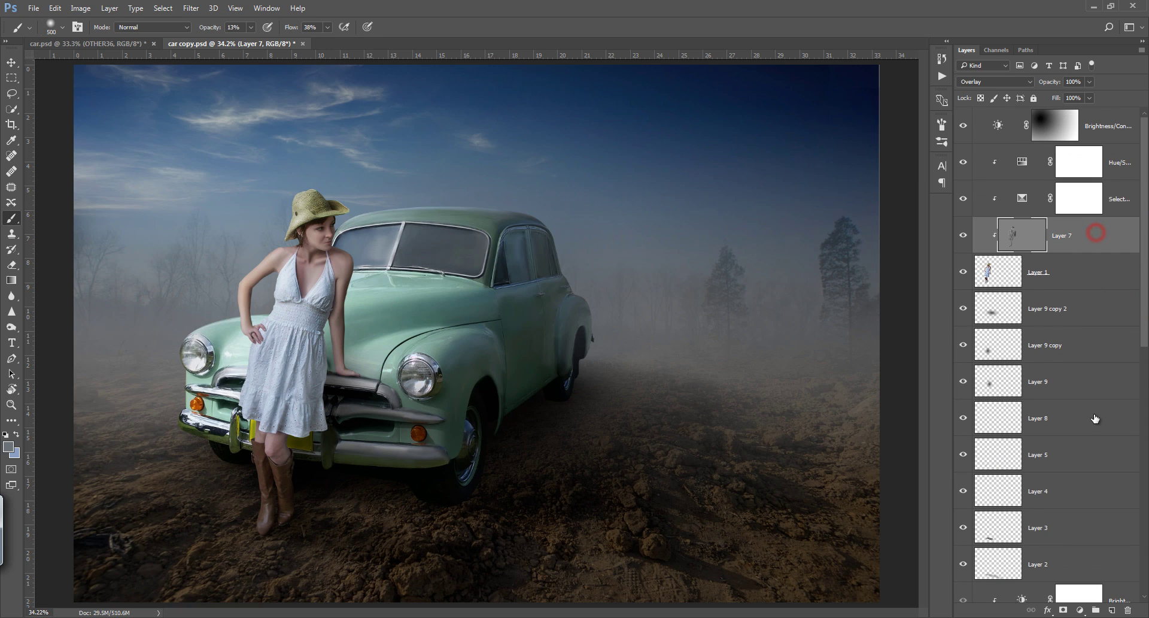
pyautogui.click(1124, 172)
pyautogui.click(1080, 610)
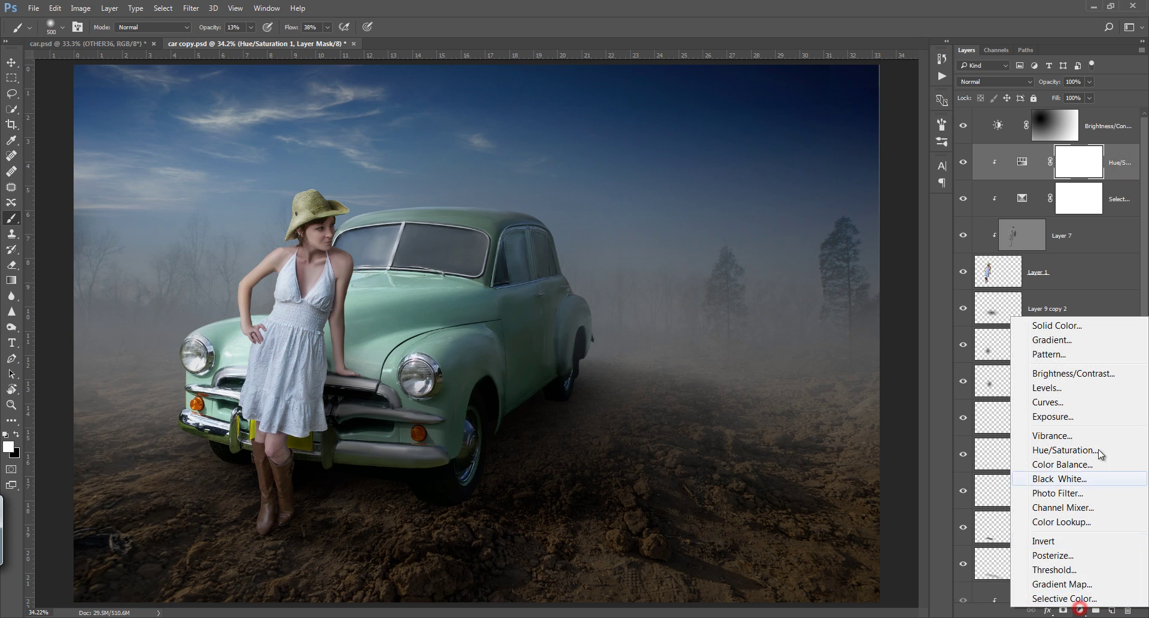
pyautogui.click(1088, 375)
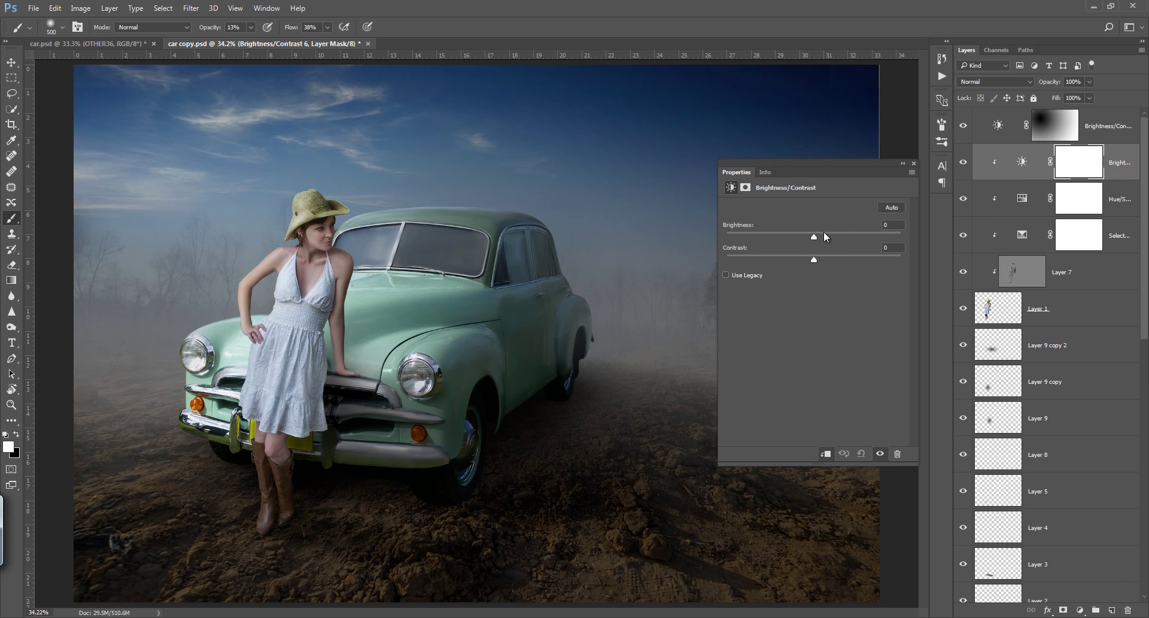
pyautogui.moveTo(814, 240); pyautogui.dragTo(808, 240)
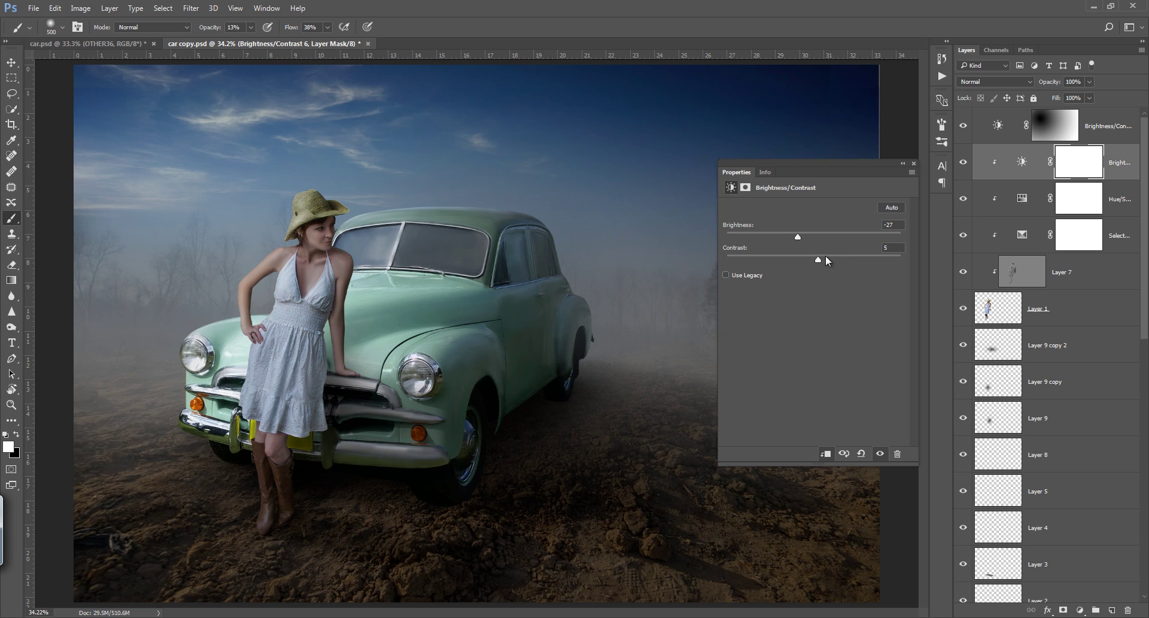
pyautogui.moveTo(804, 236); pyautogui.dragTo(811, 237)
pyautogui.click(914, 163)
# Add a strongly brightening Curves layer clipped to the woman, with its mask inverted to black.
pyautogui.click(1080, 610)
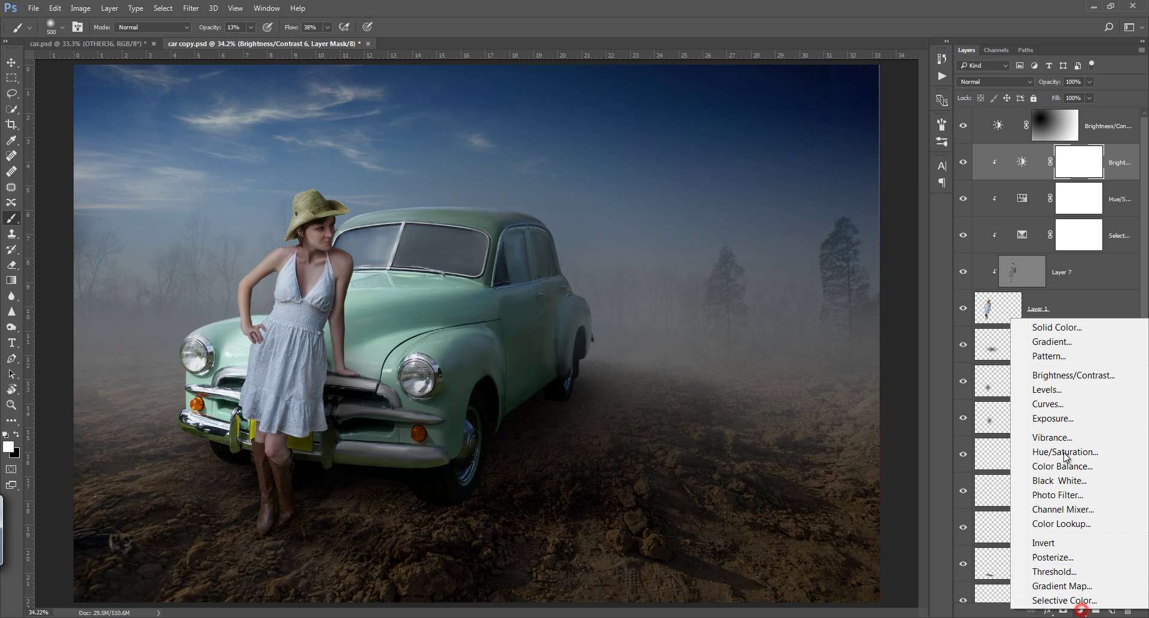
pyautogui.click(1051, 403)
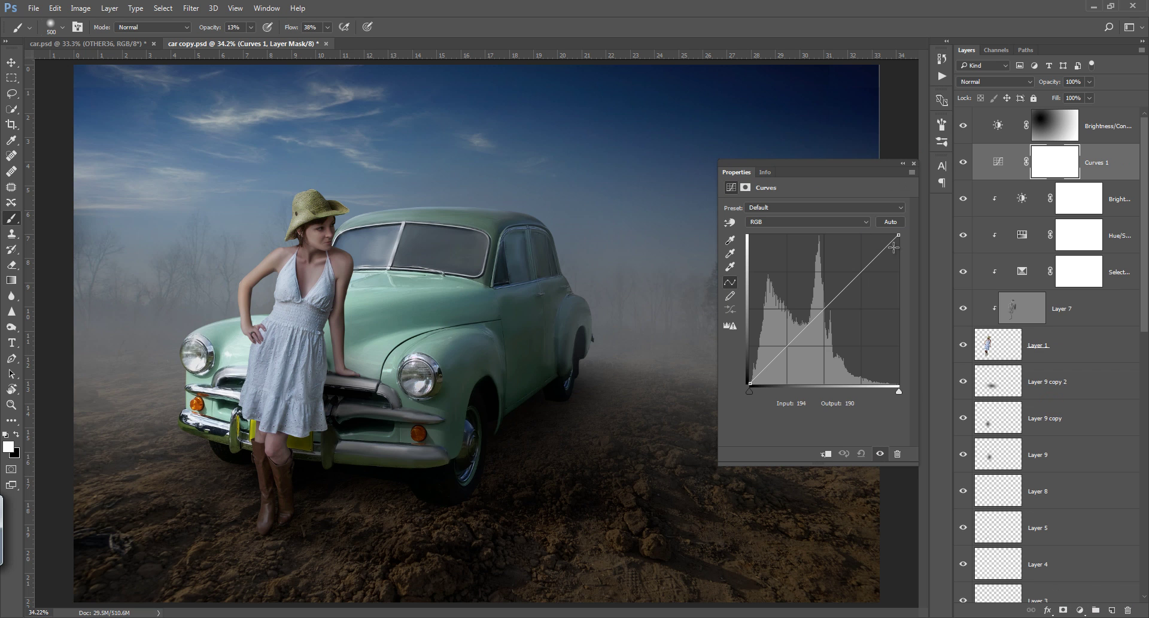
pyautogui.moveTo(898, 236); pyautogui.dragTo(838, 213)
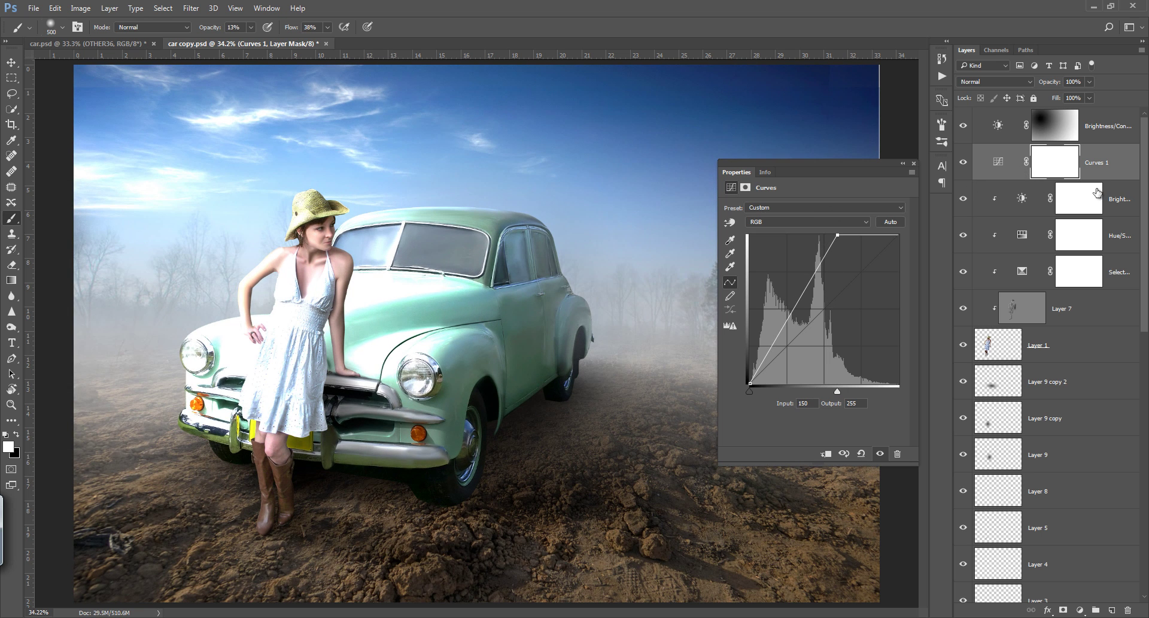
pyautogui.hotkey('ctrl', 'i')
pyautogui.click(1074, 161)
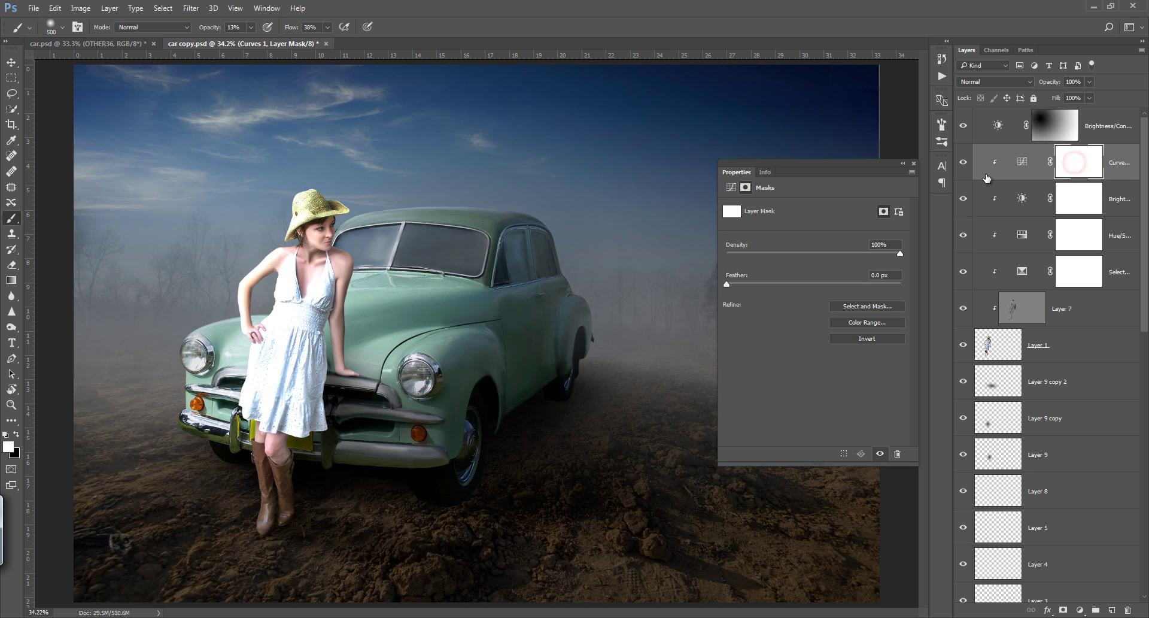
pyautogui.keyDown('alt'); pyautogui.click(987, 178); pyautogui.keyUp('alt')
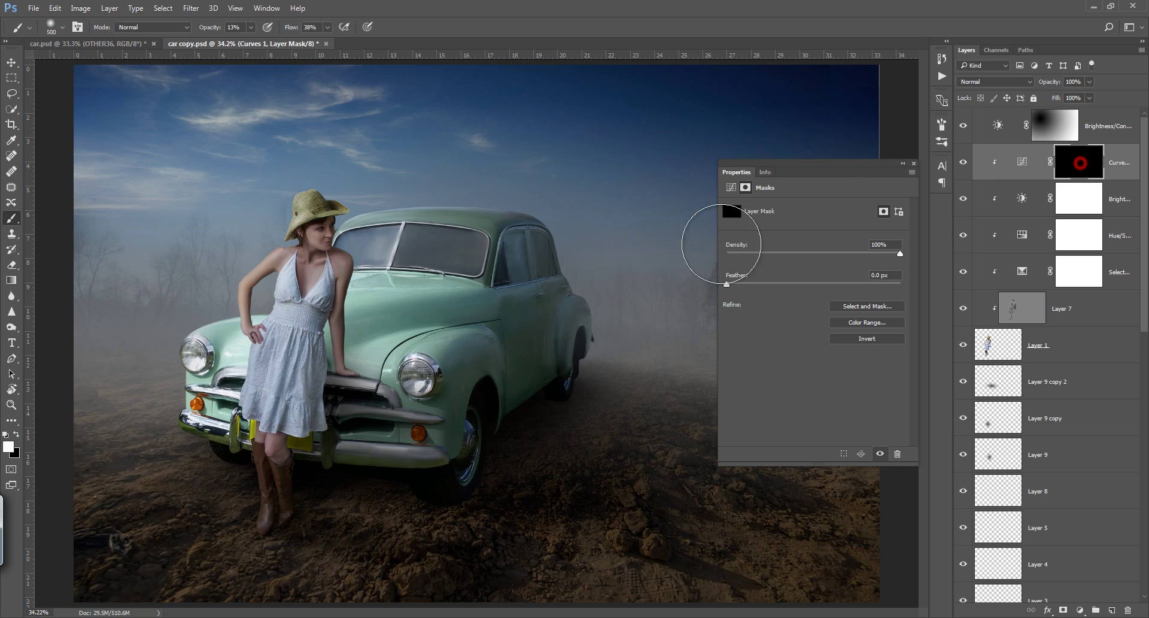
# Set the brush hardness to 65%.
pyautogui.press('F5')
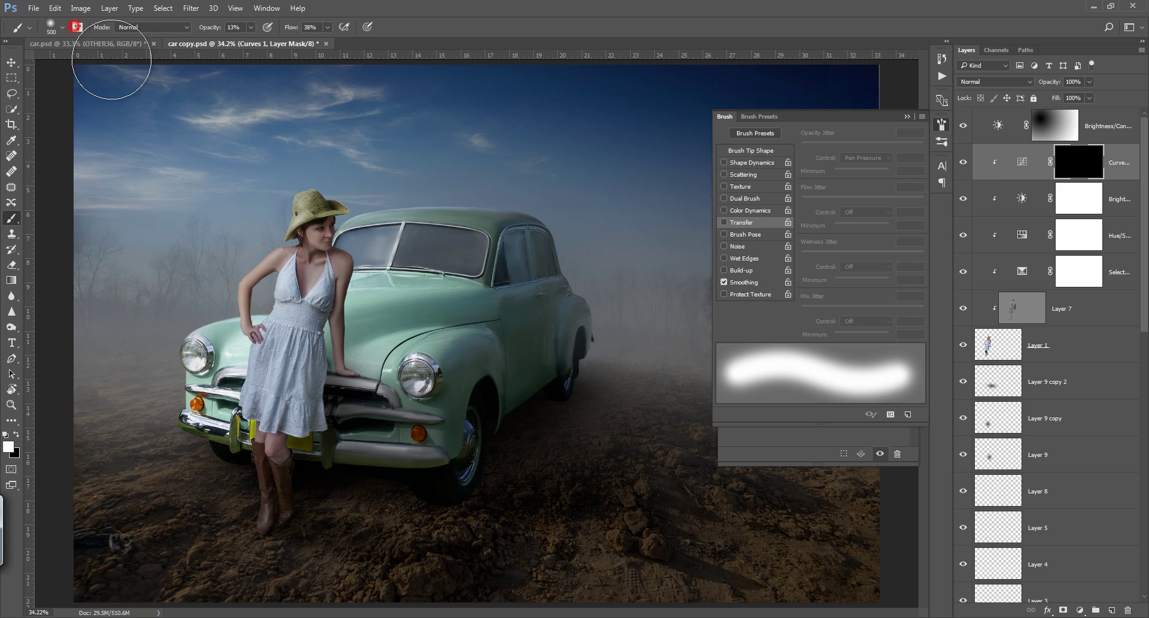
pyautogui.click(62, 27)
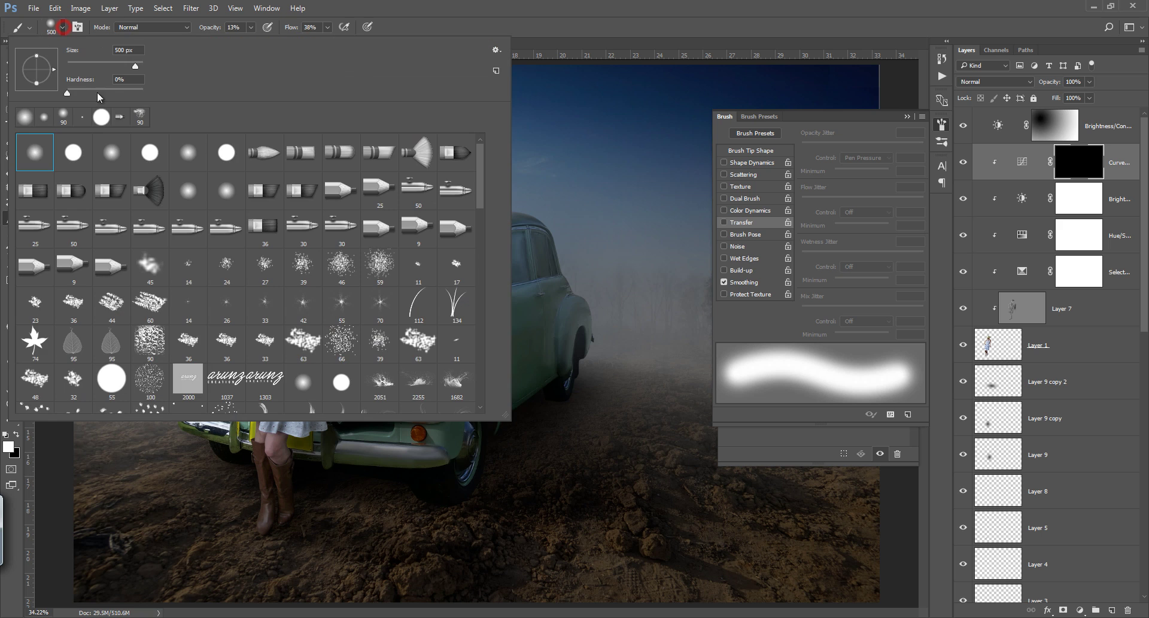
pyautogui.moveTo(83, 93); pyautogui.dragTo(116, 93)
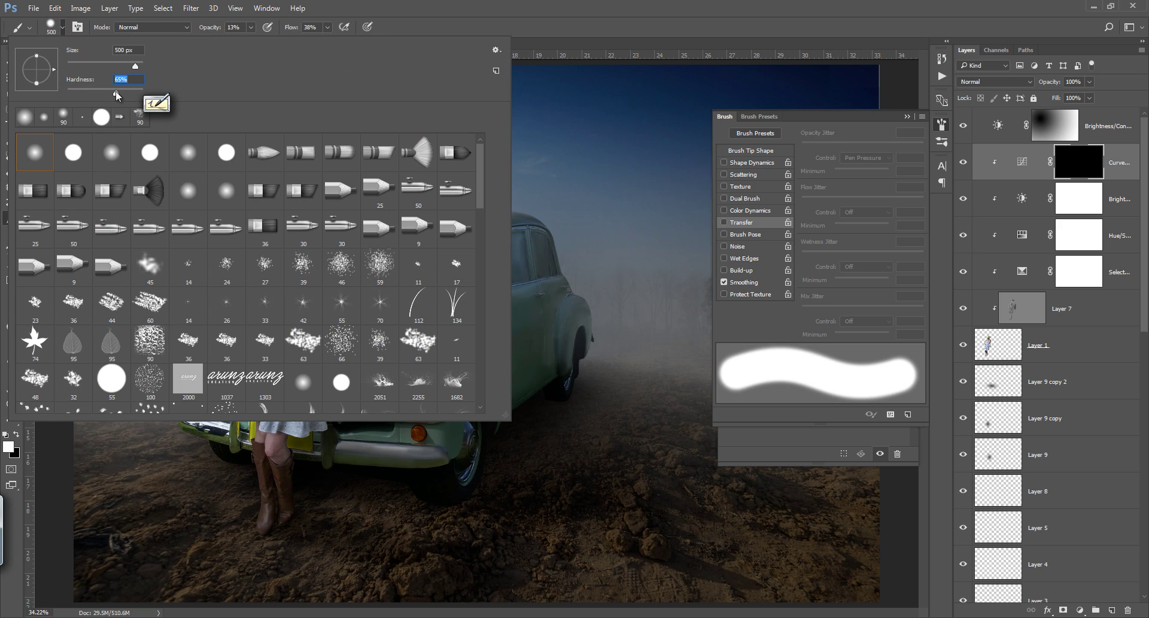
pyautogui.click(476, 16)
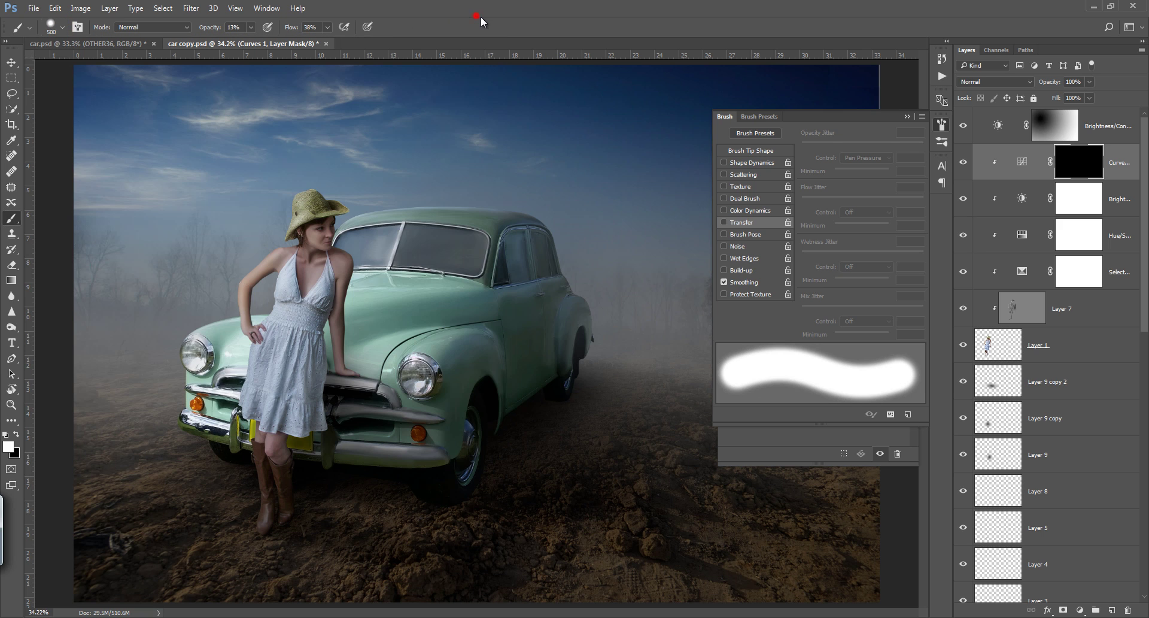
pyautogui.click(906, 117)
# With a 20 px brush, paint highlights along the woman's shoulder, arm and hat top.
pyautogui.scroll(5, 323, 203)
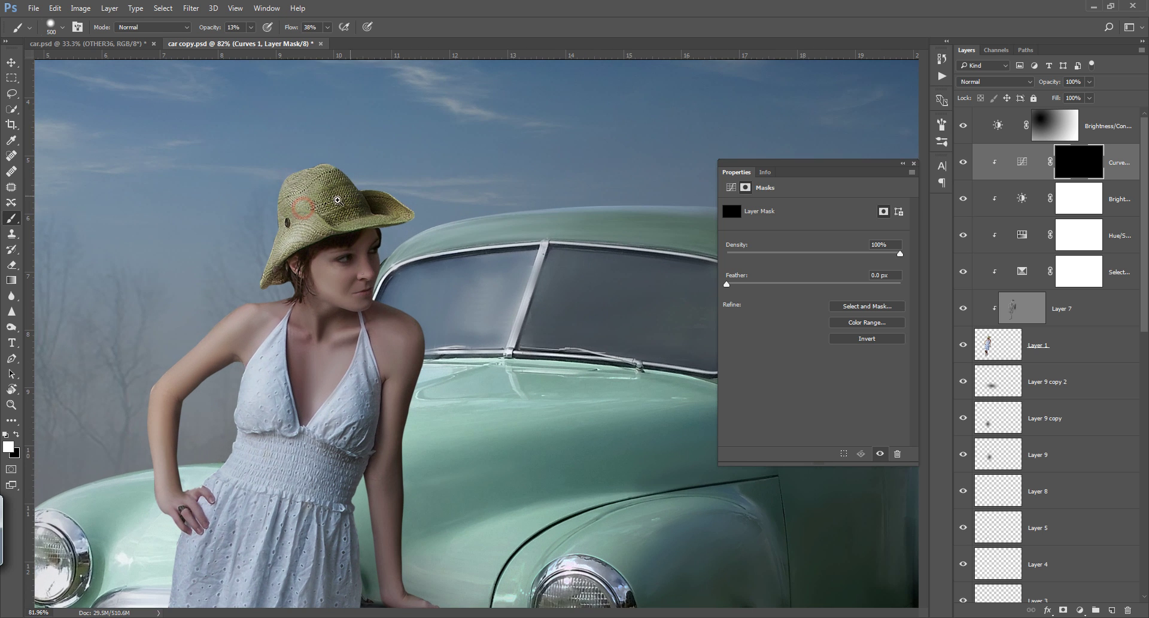
pyautogui.press('[')
pyautogui.press('[')
pyautogui.press('[')
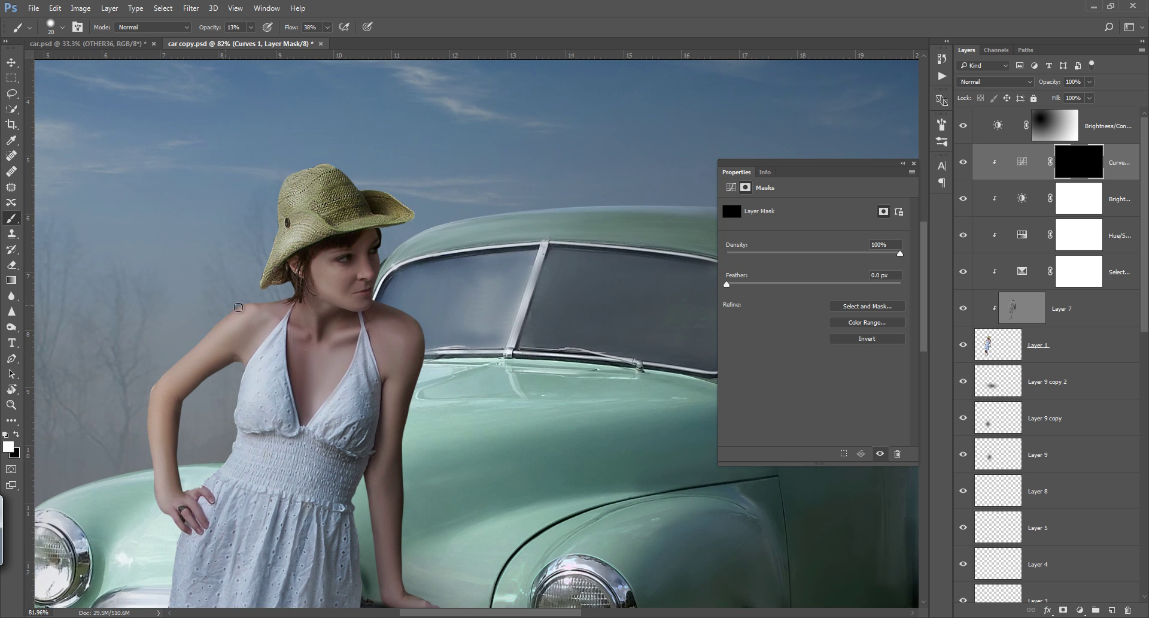
pyautogui.moveTo(221, 315); pyautogui.dragTo(189, 342)
pyautogui.moveTo(233, 307)
pyautogui.mouseDown()
pyautogui.moveTo(247, 303)
pyautogui.moveTo(196, 340)
pyautogui.mouseUp()
pyautogui.click(154, 377)
pyautogui.moveTo(147, 396); pyautogui.dragTo(160, 513)
pyautogui.moveTo(163, 376)
pyautogui.mouseDown()
pyautogui.moveTo(148, 384)
pyautogui.moveTo(219, 315)
pyautogui.mouseUp()
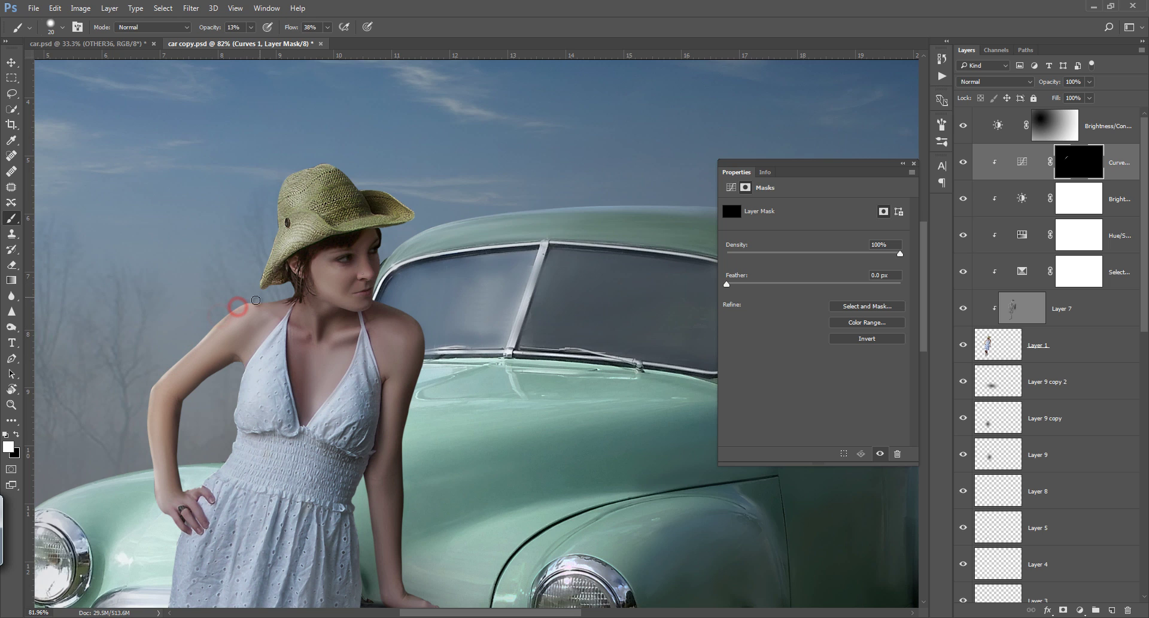
pyautogui.moveTo(279, 184)
pyautogui.mouseDown()
pyautogui.moveTo(274, 236)
pyautogui.moveTo(271, 224)
pyautogui.mouseUp()
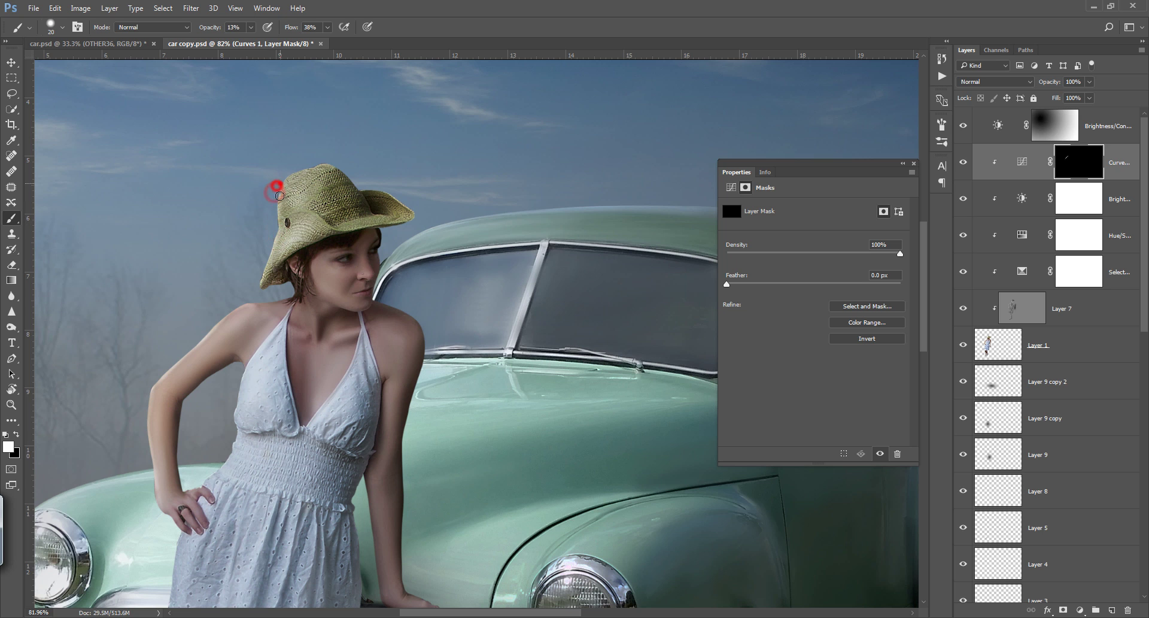
# Paint highlights along the dress edges and hem, then compare the Curves layer on and off.
pyautogui.moveTo(293, 356); pyautogui.dragTo(277, 192)
pyautogui.moveTo(222, 218); pyautogui.dragTo(218, 258)
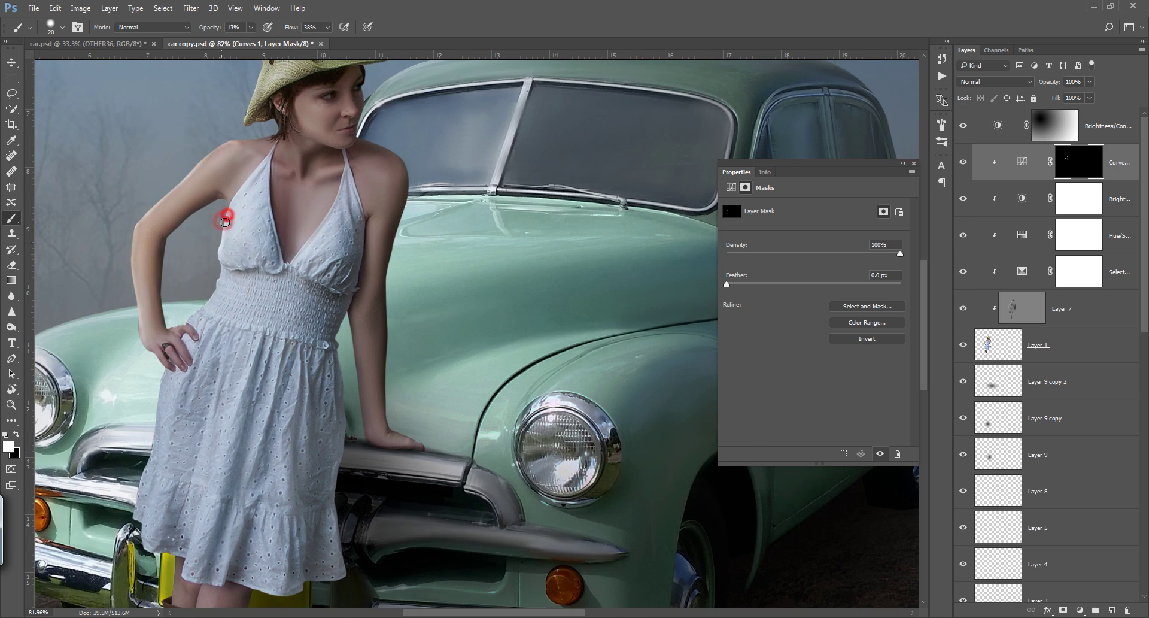
pyautogui.moveTo(218, 258); pyautogui.dragTo(215, 277)
pyautogui.moveTo(210, 326); pyautogui.dragTo(265, 148)
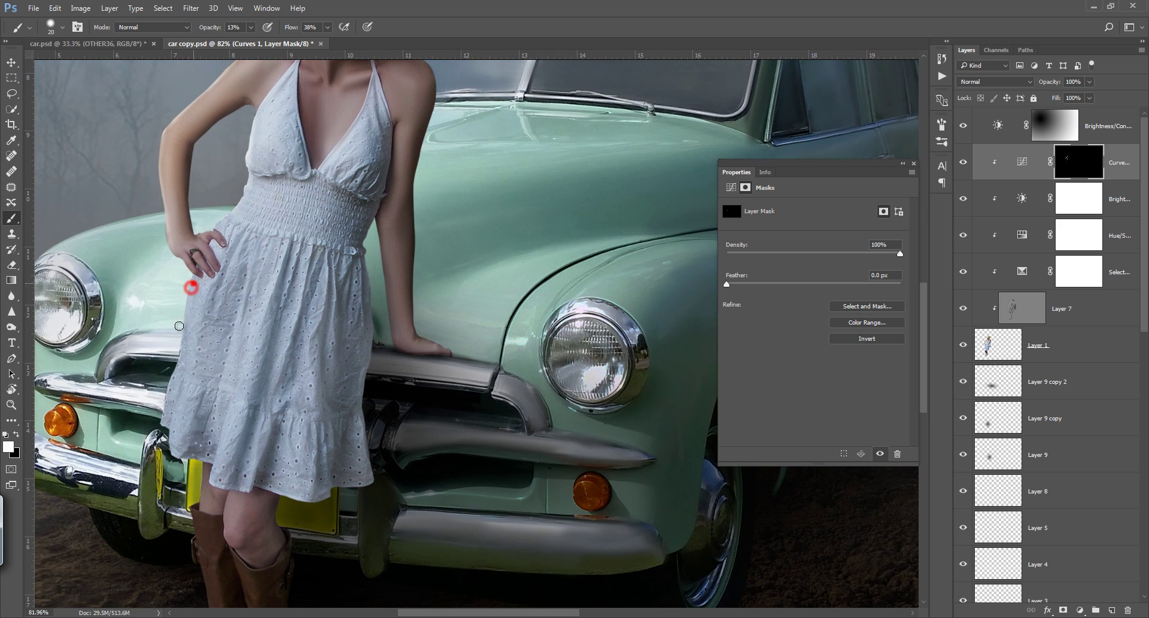
pyautogui.moveTo(182, 350)
pyautogui.mouseDown()
pyautogui.moveTo(194, 300)
pyautogui.moveTo(175, 356)
pyautogui.moveTo(162, 277)
pyautogui.mouseUp()
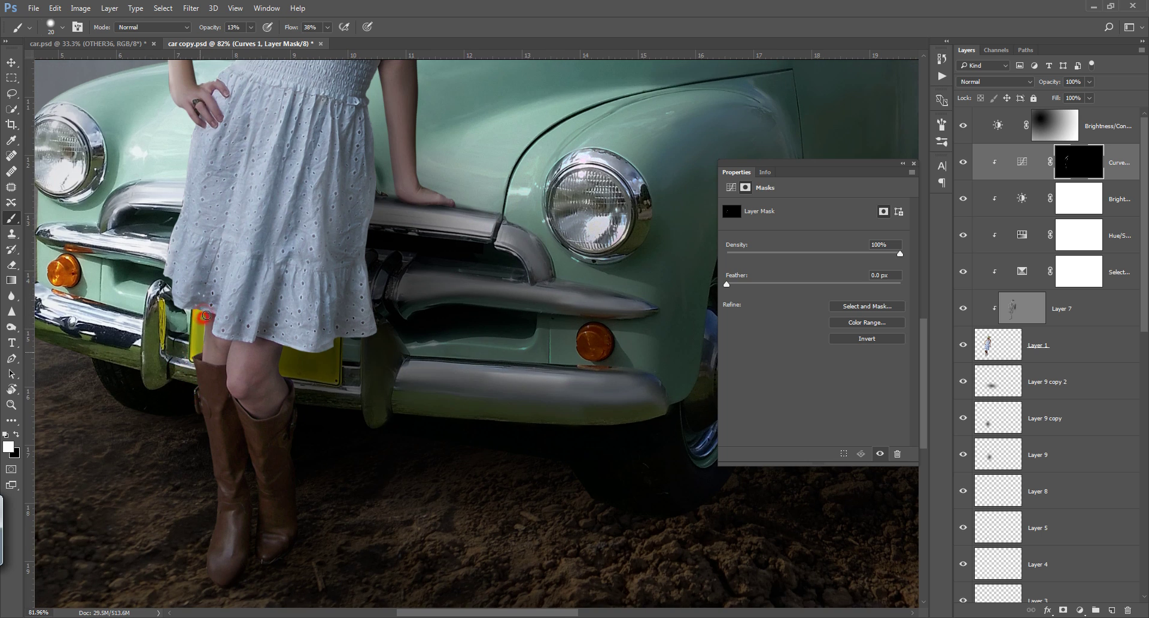
pyautogui.moveTo(203, 339); pyautogui.dragTo(206, 317)
pyautogui.hotkey('ctrl', '0')
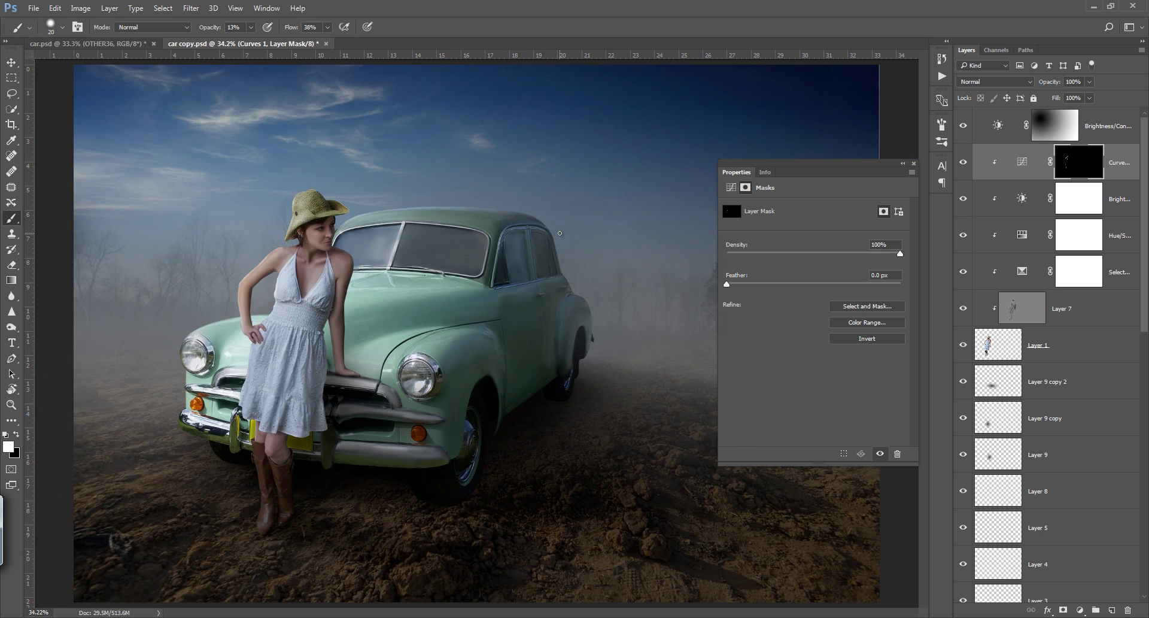
pyautogui.click(963, 163)
pyautogui.click(963, 164)
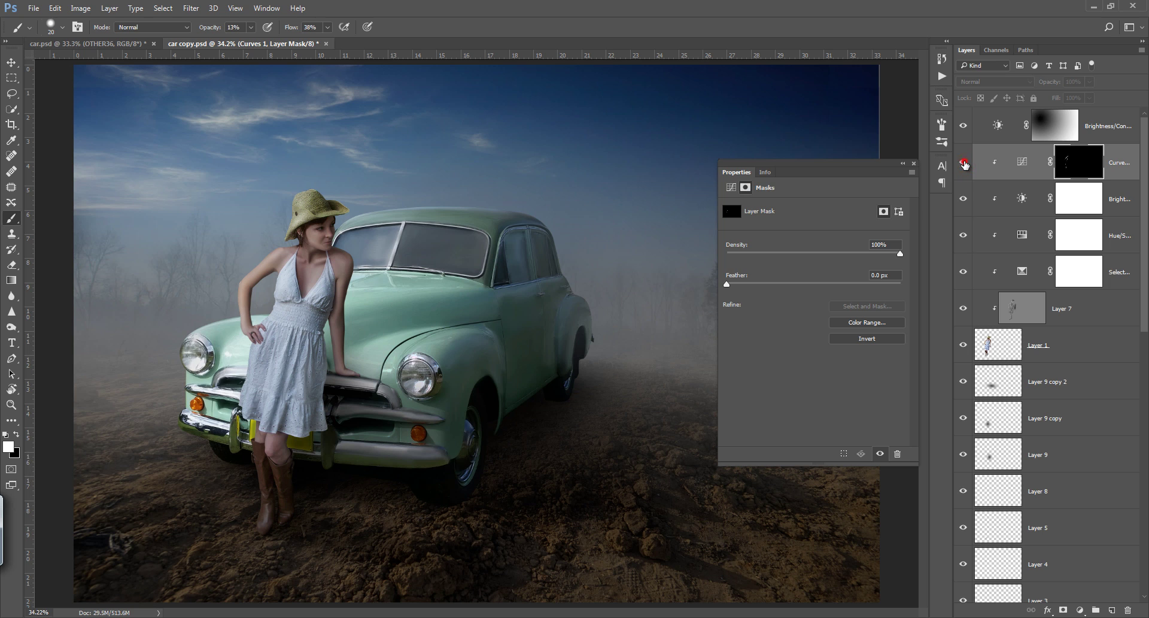
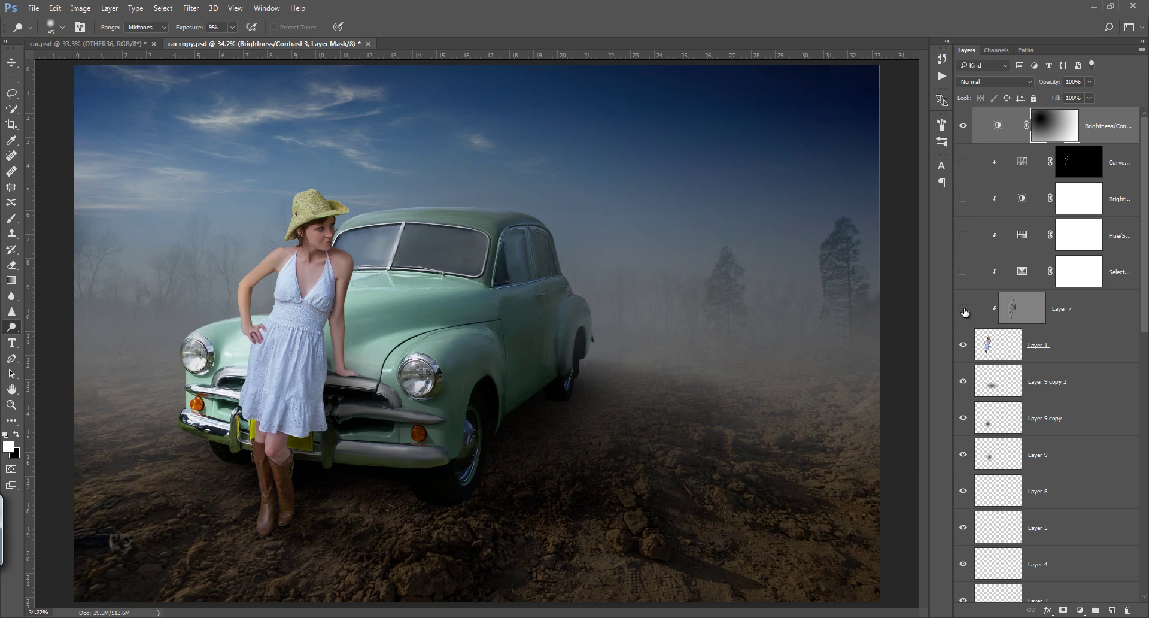
# Show Layer 7 again with its Selective Color, Hue/Saturation, Brightness and Curves adjustments.
pyautogui.moveTo(963, 289); pyautogui.dragTo(963, 273)
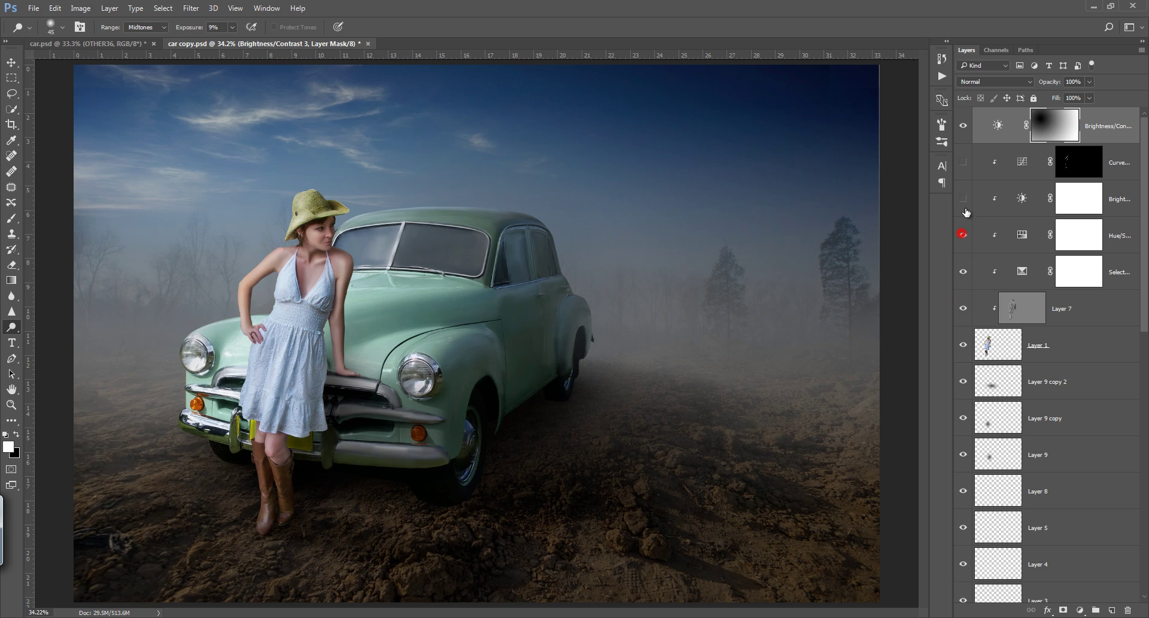
pyautogui.moveTo(966, 212); pyautogui.dragTo(965, 158)
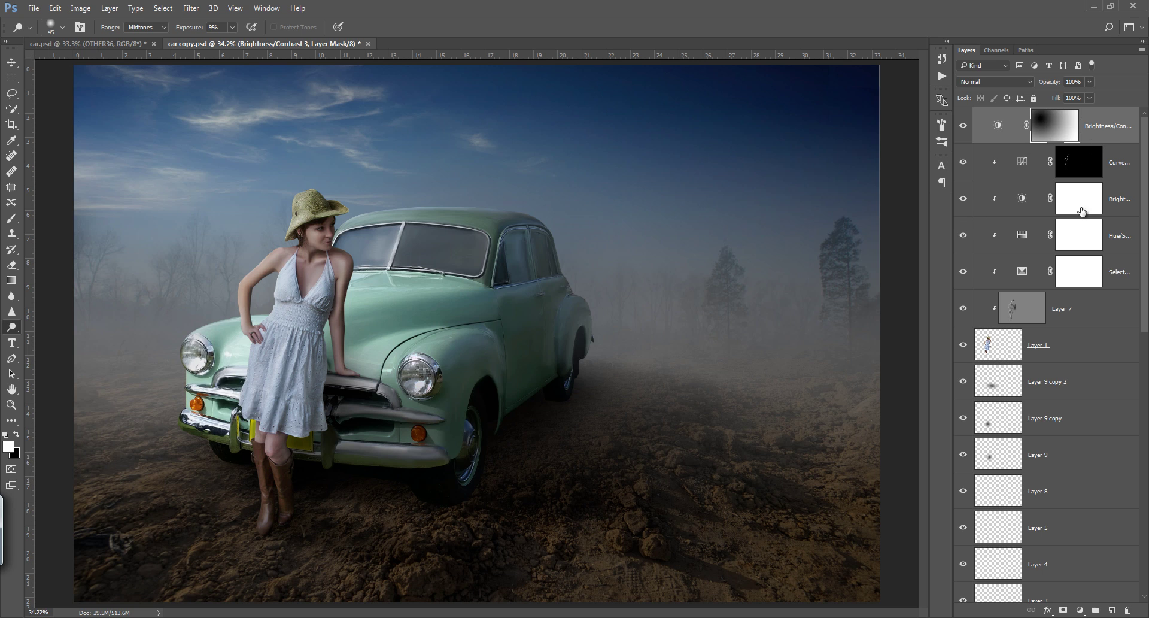
pyautogui.click(1080, 610)
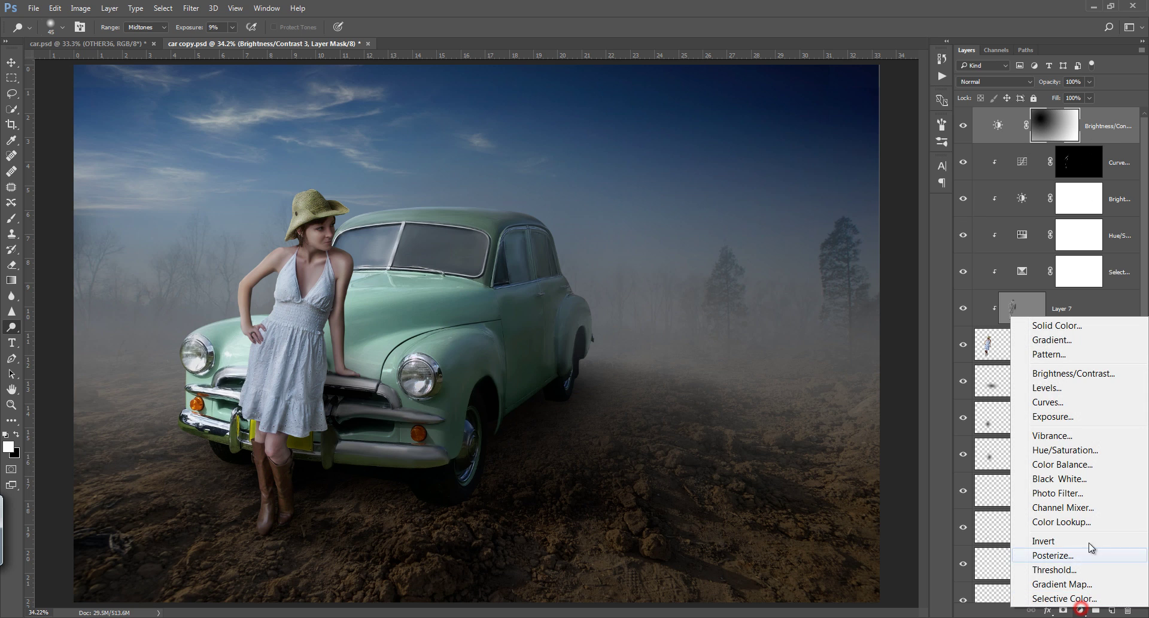
# Add a Curves 2 adjustment with the black point output raised to 6.
pyautogui.click(1068, 399)
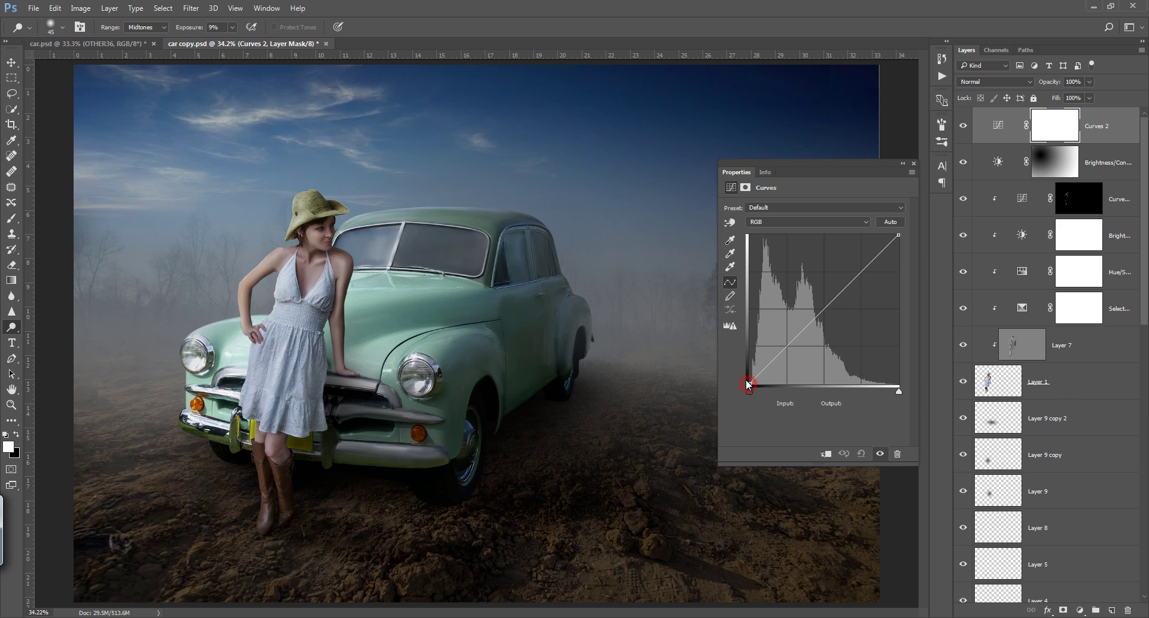
pyautogui.moveTo(751, 388); pyautogui.dragTo(741, 369)
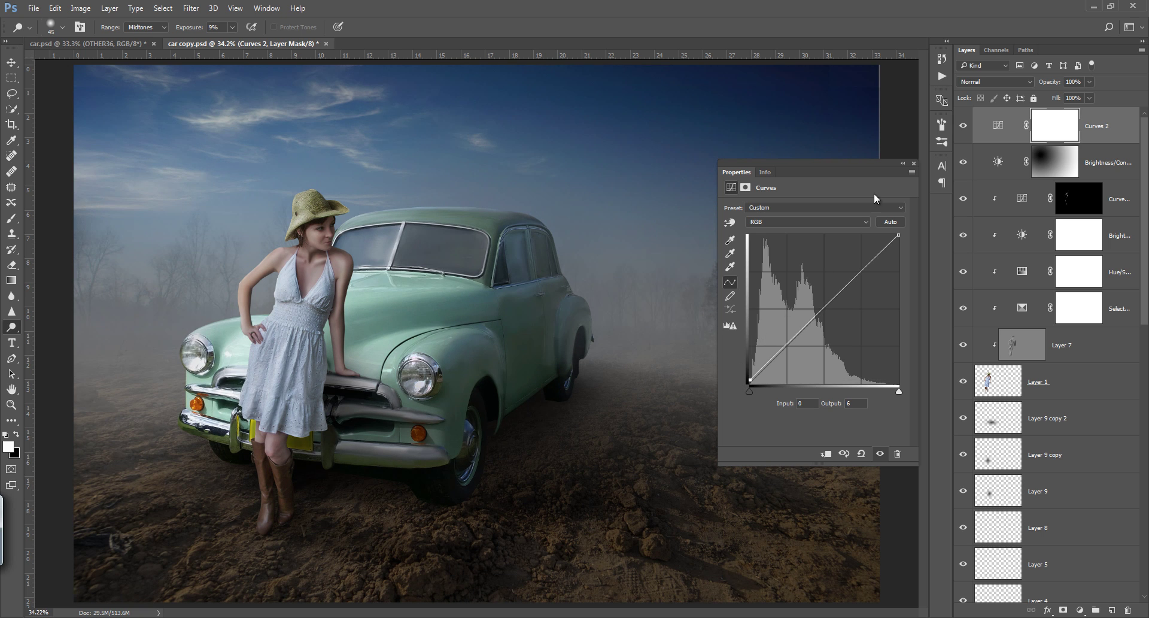
pyautogui.click(912, 163)
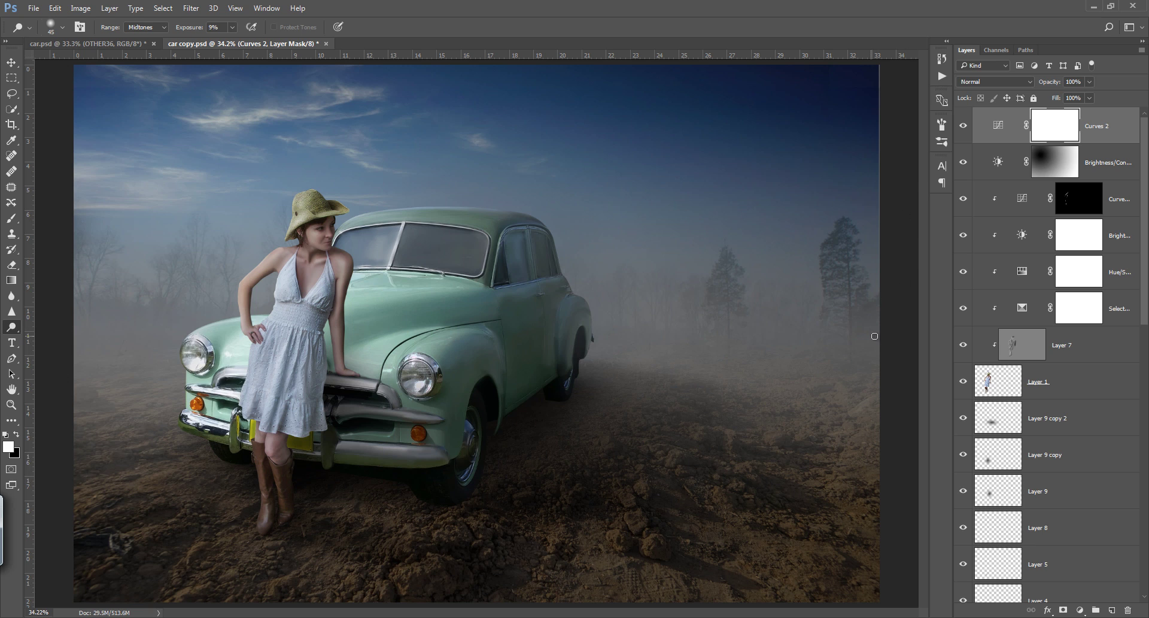
pyautogui.click(1079, 609)
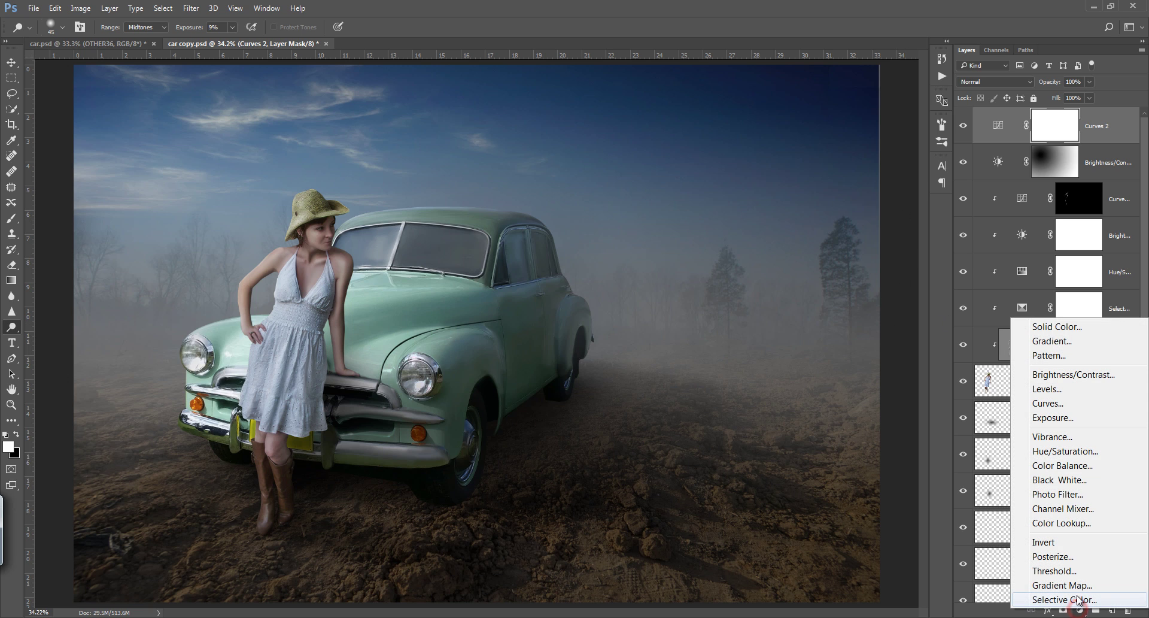
# Add a Color Lookup 1 layer using FoggyNight.3DL at 48% opacity.
pyautogui.click(1061, 522)
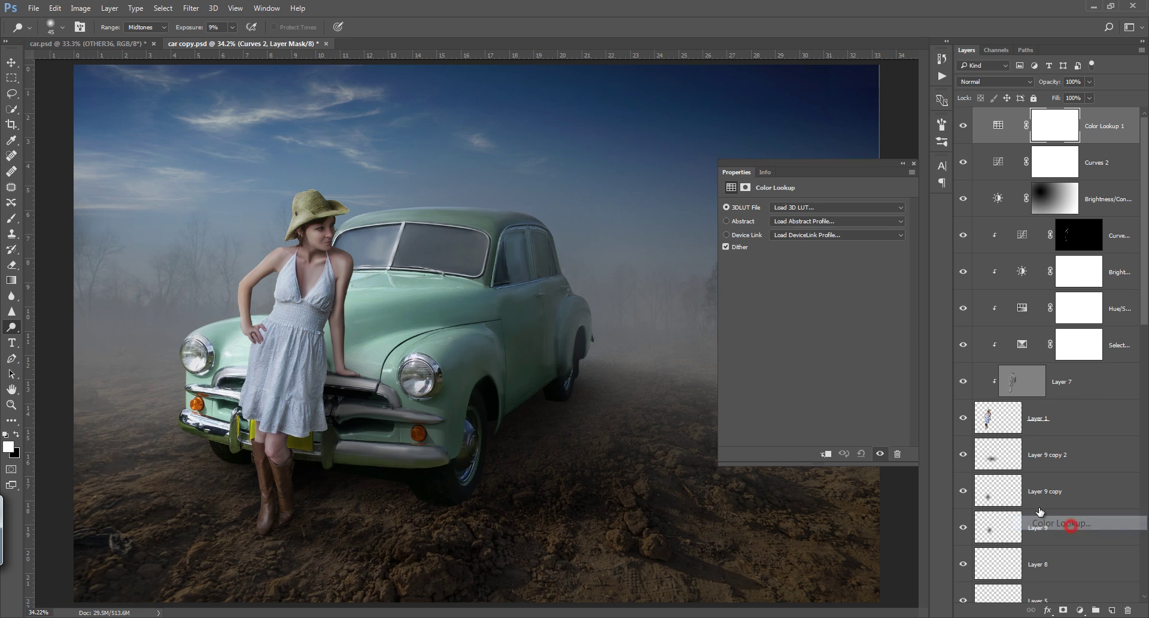
pyautogui.click(835, 207)
pyautogui.click(817, 256)
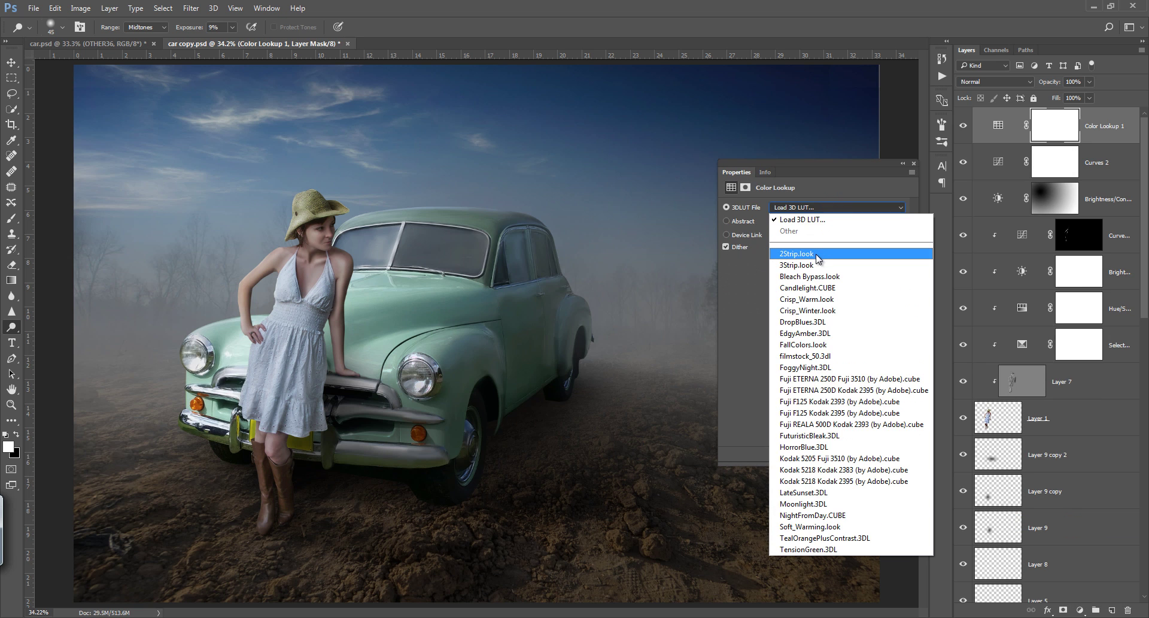
pyautogui.press('Down')
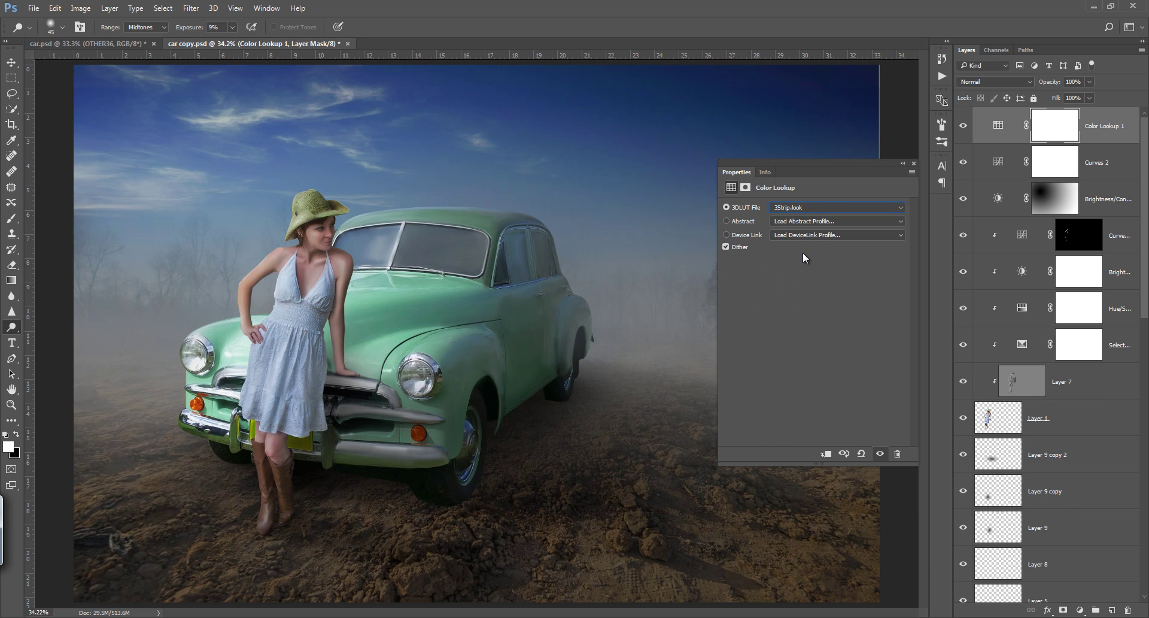
pyautogui.press('Down')
pyautogui.press('Down')
pyautogui.press('Down')
pyautogui.press('Down')
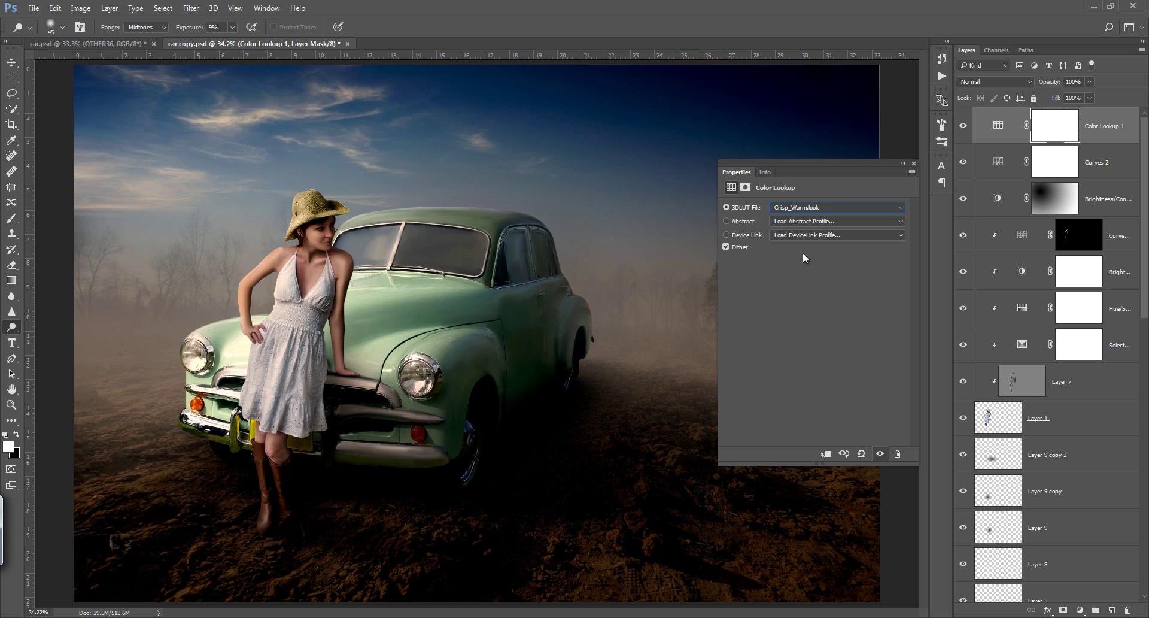
pyautogui.press('Down')
pyautogui.press('Down')
pyautogui.press('Down')
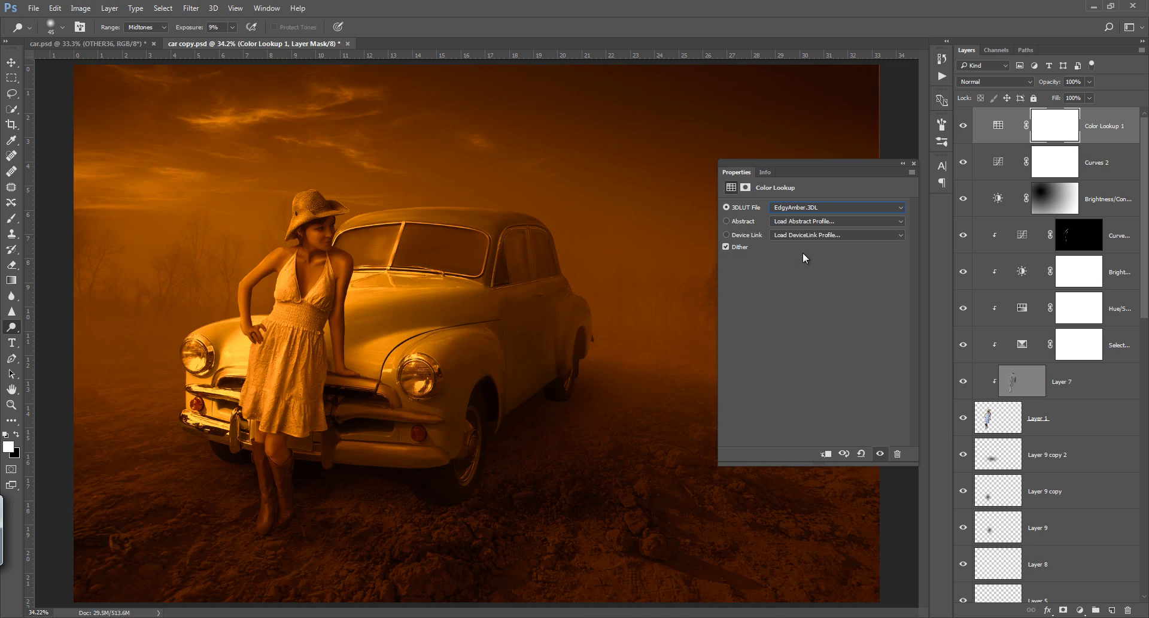
pyautogui.press('Down')
pyautogui.press('Down')
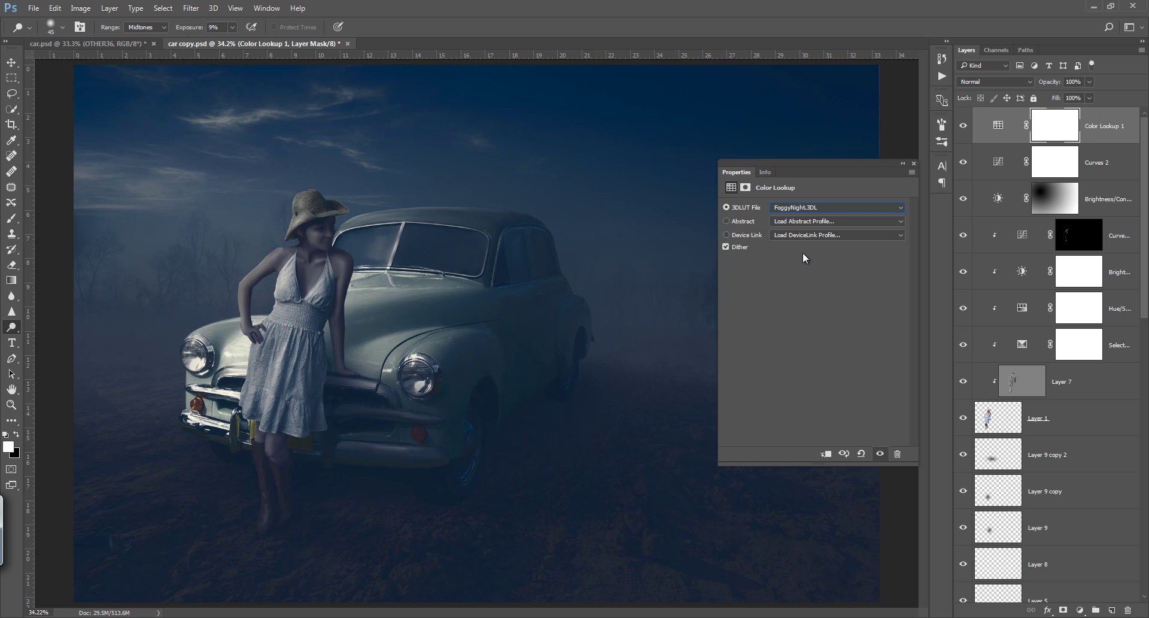
pyautogui.click(916, 162)
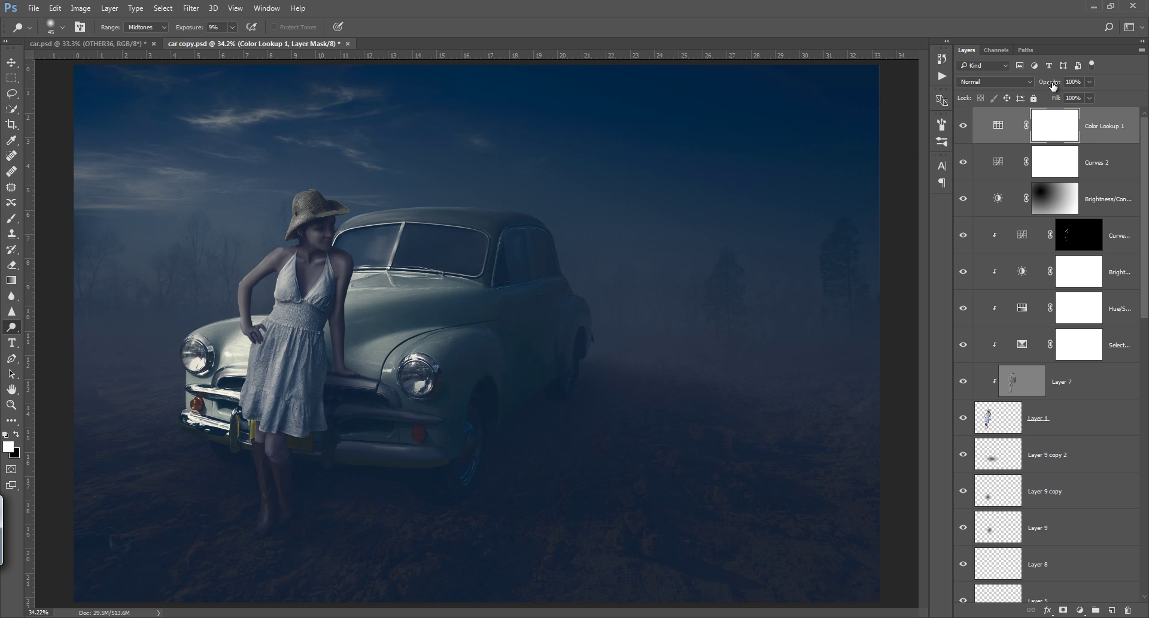
pyautogui.moveTo(1053, 86); pyautogui.dragTo(1020, 89)
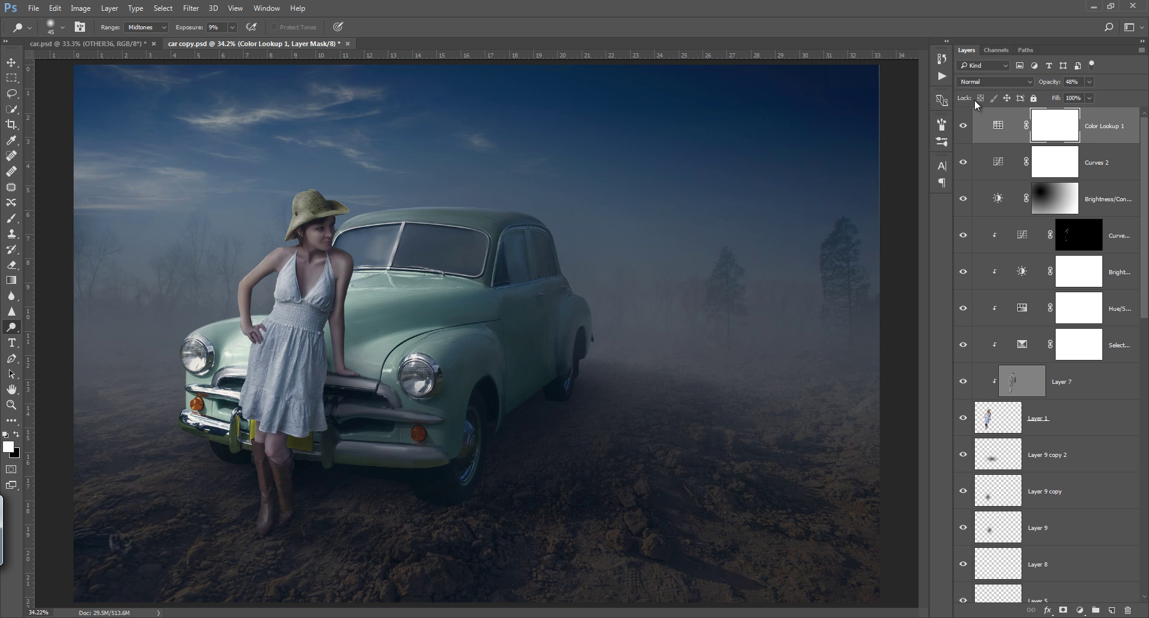
pyautogui.click(11, 279)
# Mask Color Lookup 1 with a black gradient from upper left to lower right, at 54% opacity.
pyautogui.moveTo(222, 235); pyautogui.dragTo(807, 542)
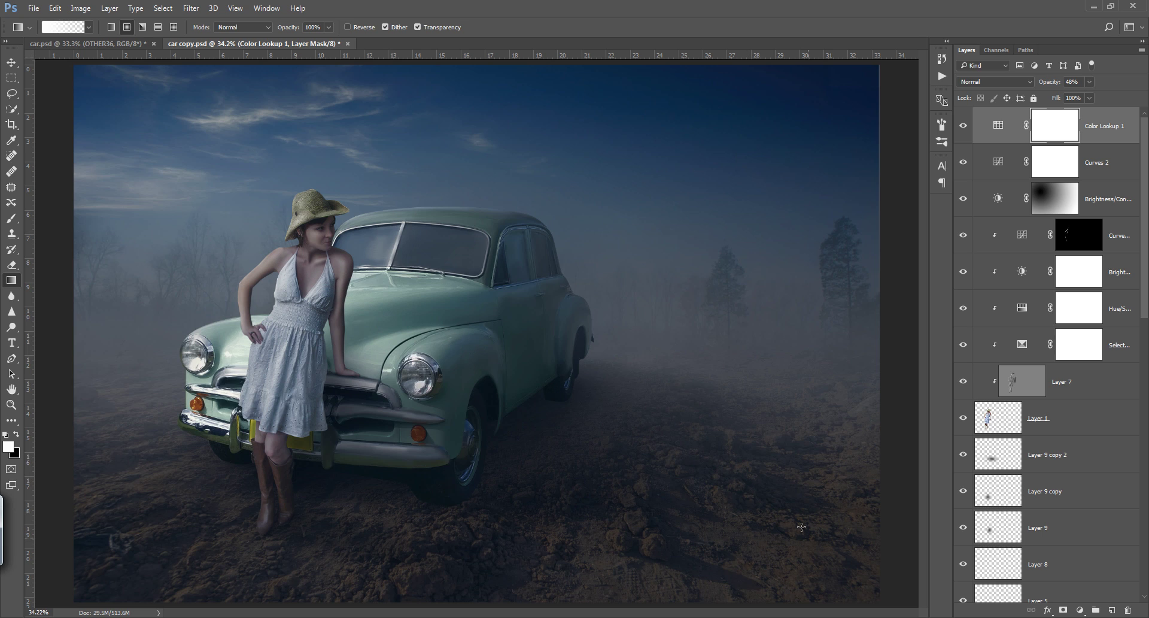
pyautogui.click(16, 433)
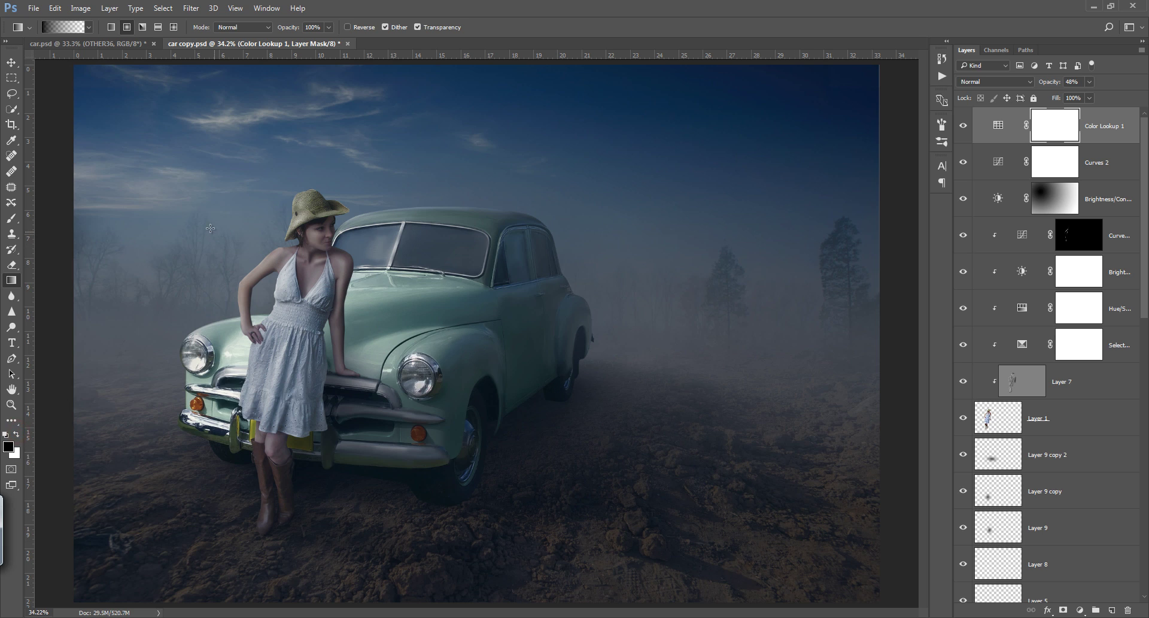
pyautogui.moveTo(210, 228); pyautogui.dragTo(817, 532)
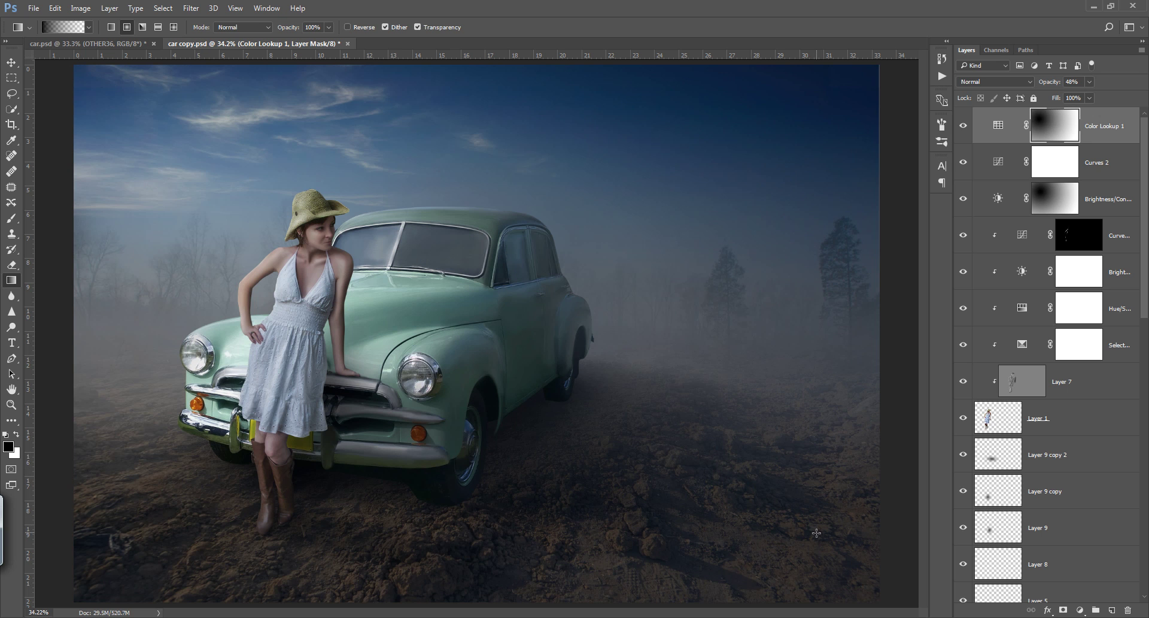
pyautogui.click(965, 127)
pyautogui.click(965, 127)
pyautogui.moveTo(1051, 85)
pyautogui.mouseDown()
pyautogui.moveTo(1068, 85)
pyautogui.moveTo(1053, 86)
pyautogui.mouseUp()
pyautogui.moveTo(1145, 298); pyautogui.dragTo(1147, 328)
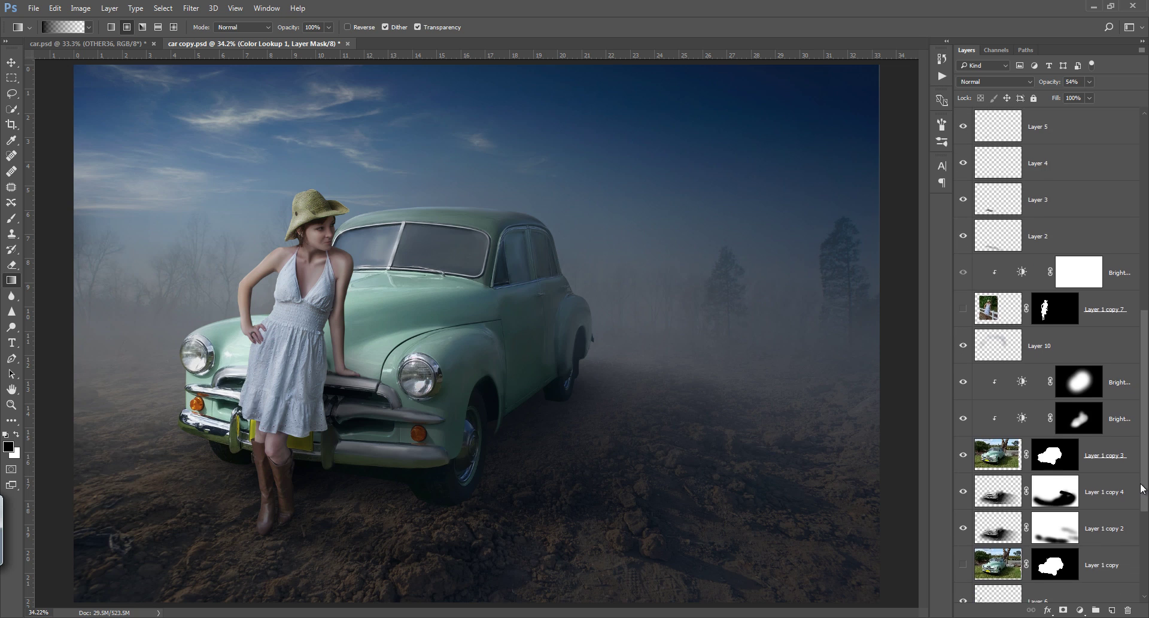
pyautogui.scroll(4, 1047, 353)
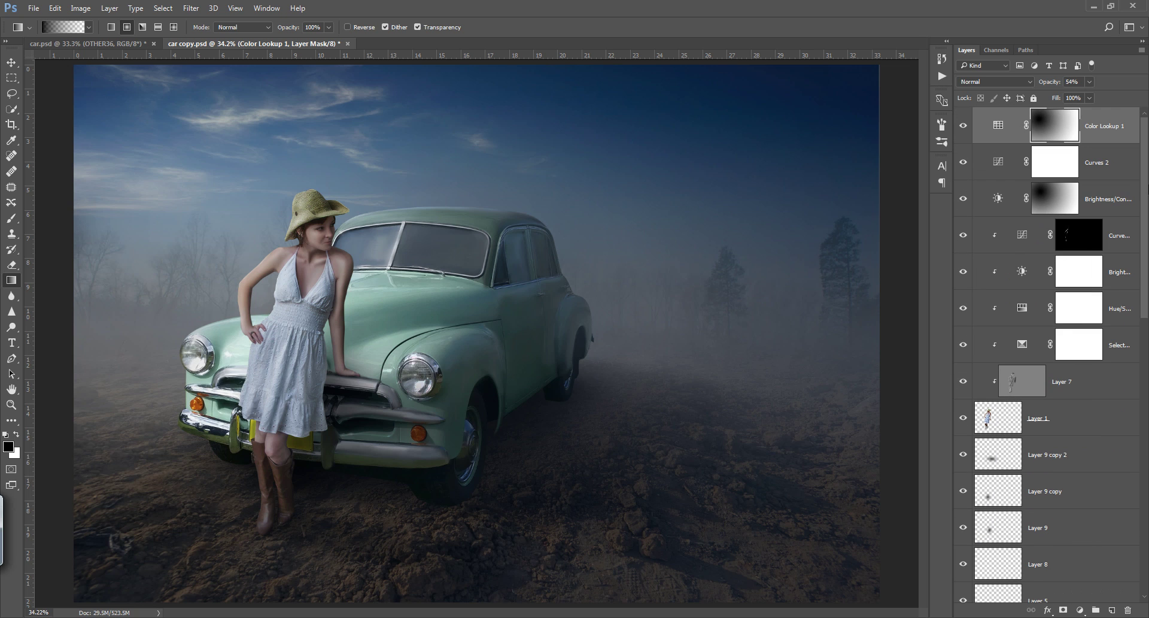
# Add a Vibrance 1 layer with Vibrance +33, then toggle Curves to compare.
pyautogui.click(1079, 610)
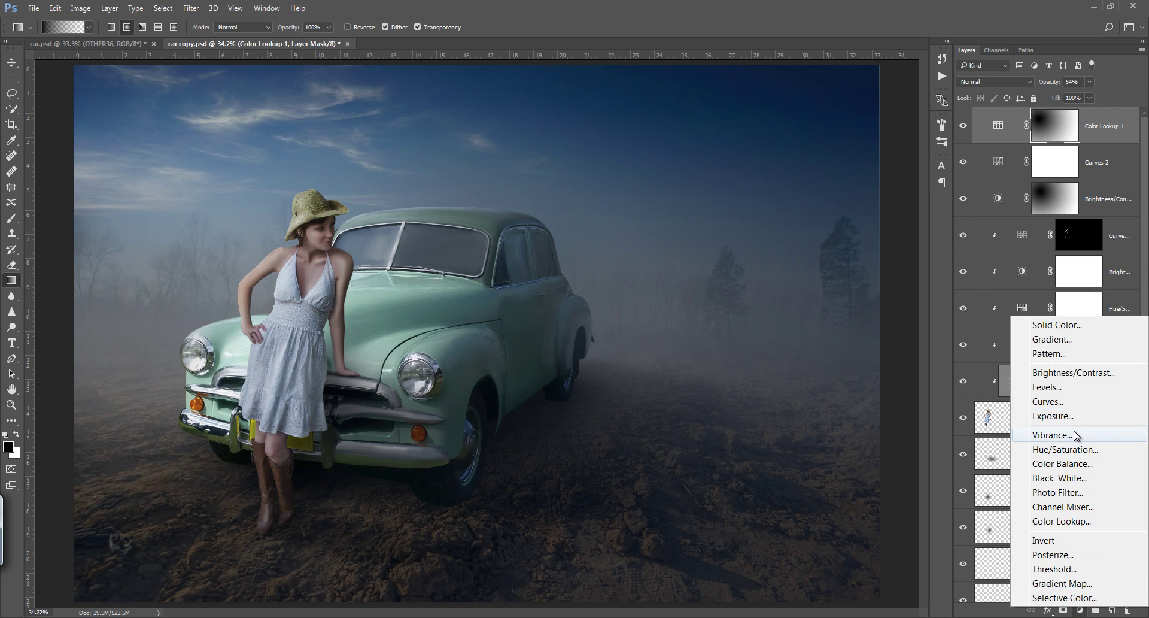
pyautogui.click(1066, 435)
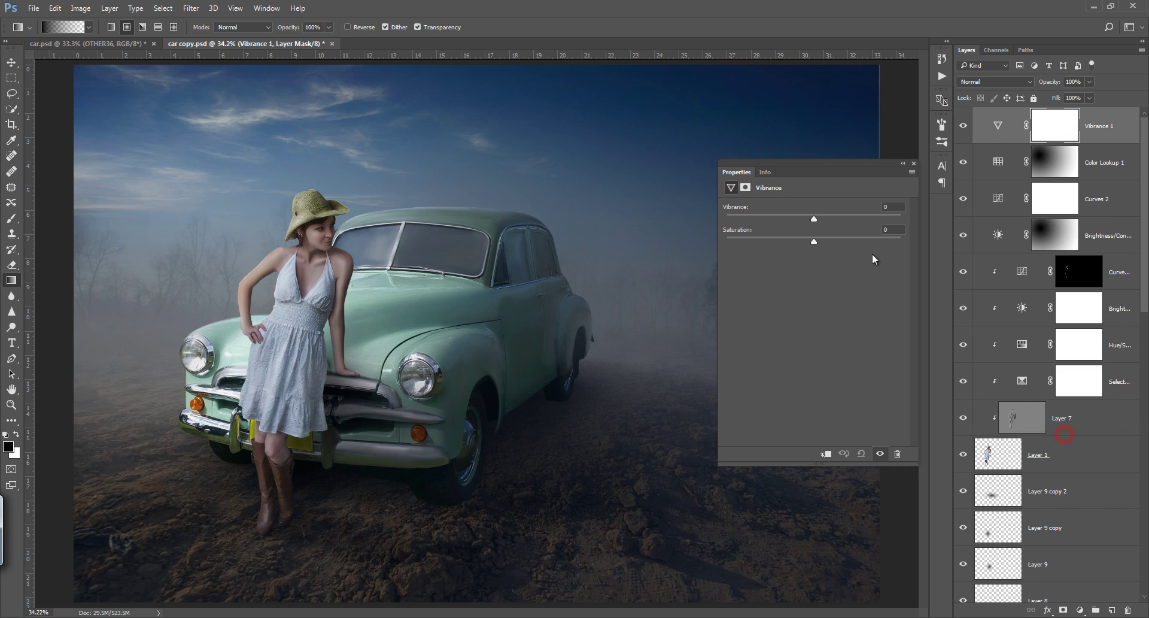
pyautogui.moveTo(848, 220); pyautogui.dragTo(832, 221)
pyautogui.click(913, 164)
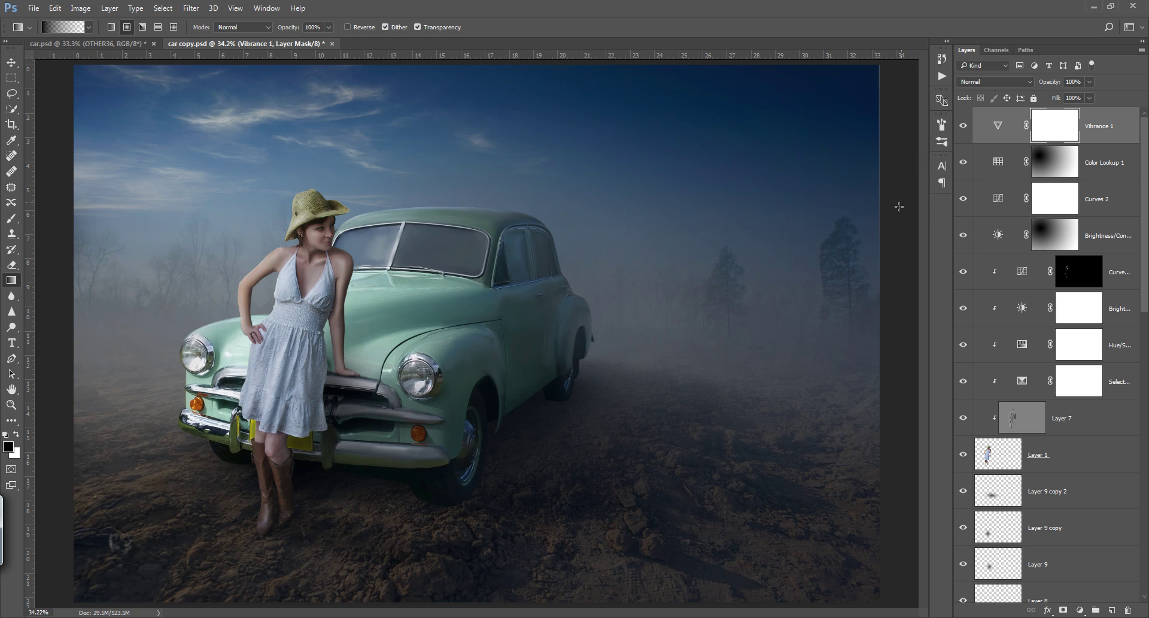
pyautogui.click(964, 273)
# Lower Curves 1 to 40% opacity and apply a Gaussian Blur to Overlay Layer 7.
pyautogui.click(1109, 278)
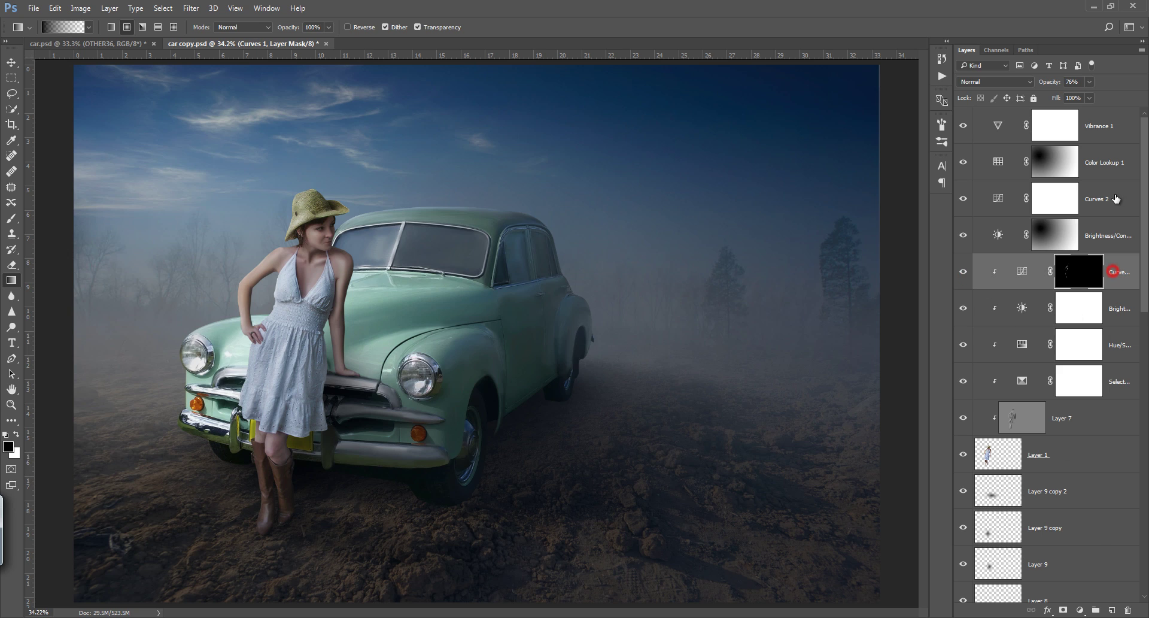
pyautogui.moveTo(1054, 84); pyautogui.dragTo(1032, 90)
pyautogui.click(1021, 413)
pyautogui.click(191, 8)
pyautogui.moveTo(201, 174)
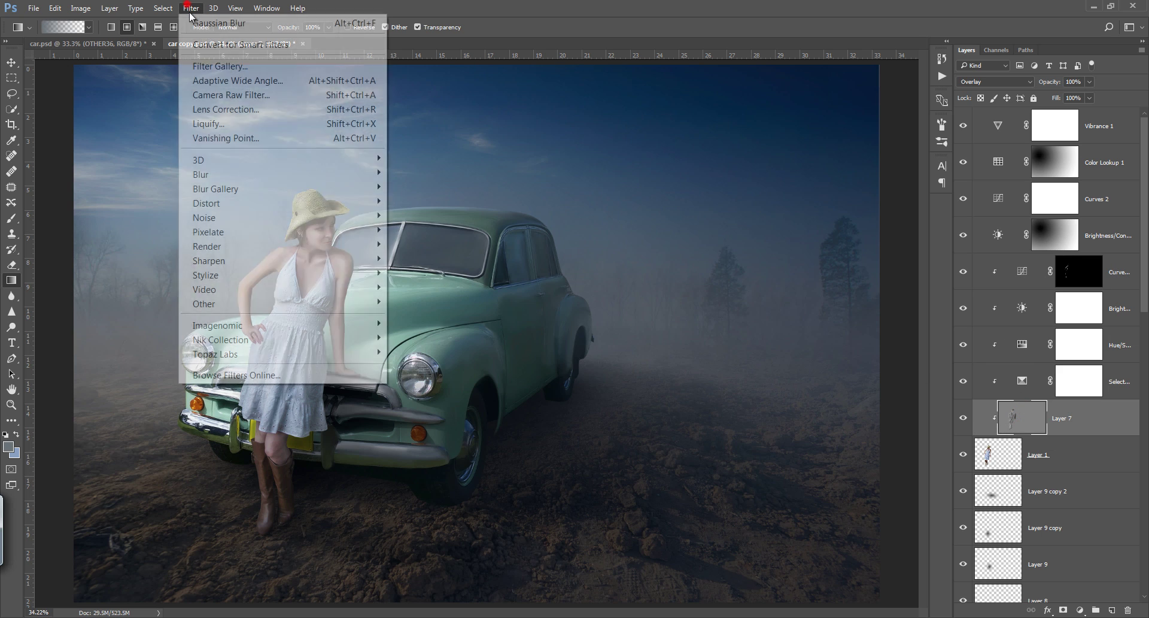
pyautogui.click(427, 232)
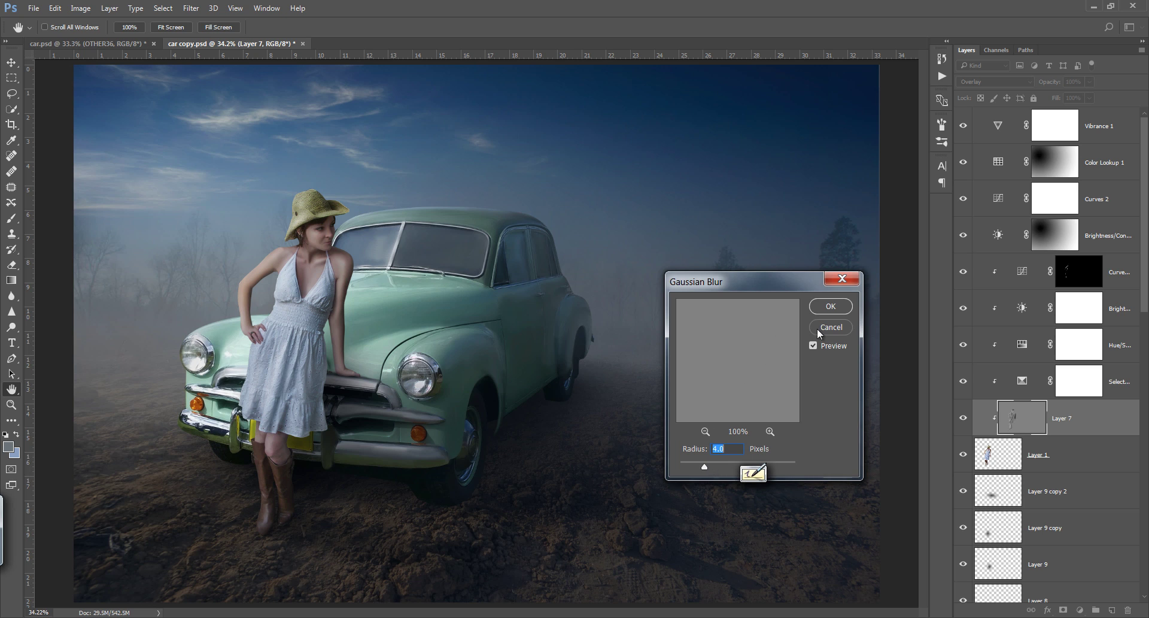
pyautogui.click(831, 306)
# Add a Brightness/Contrast 7 layer clipped to Curves 1 with Contrast at 18.
pyautogui.click(1108, 272)
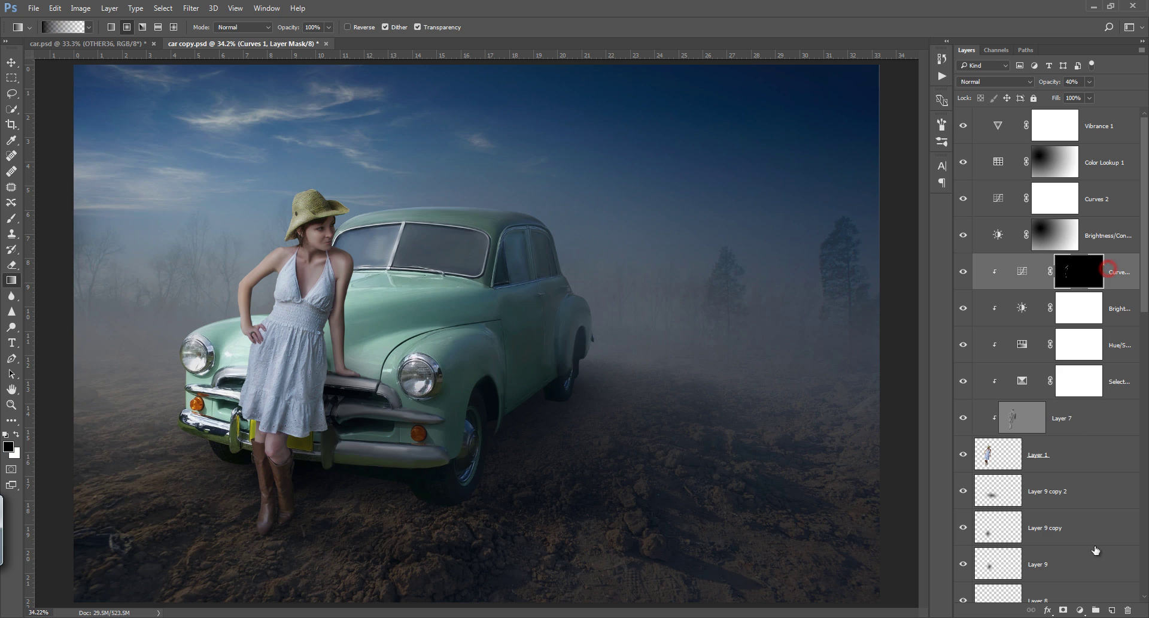
pyautogui.click(1082, 610)
pyautogui.click(1086, 372)
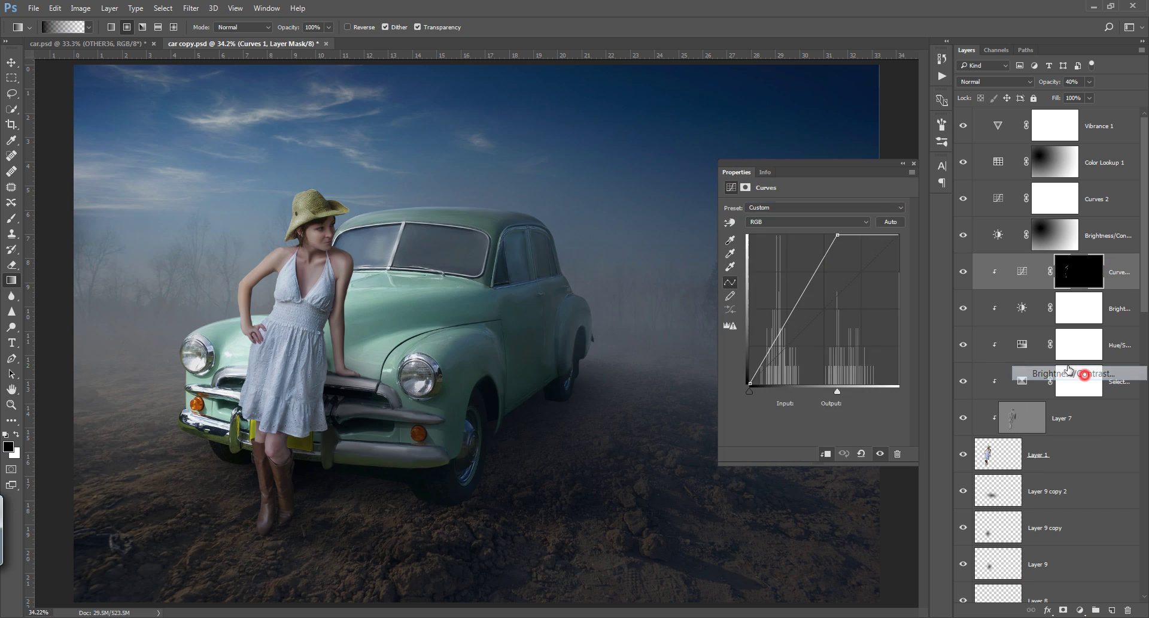
pyautogui.moveTo(821, 258); pyautogui.dragTo(850, 259)
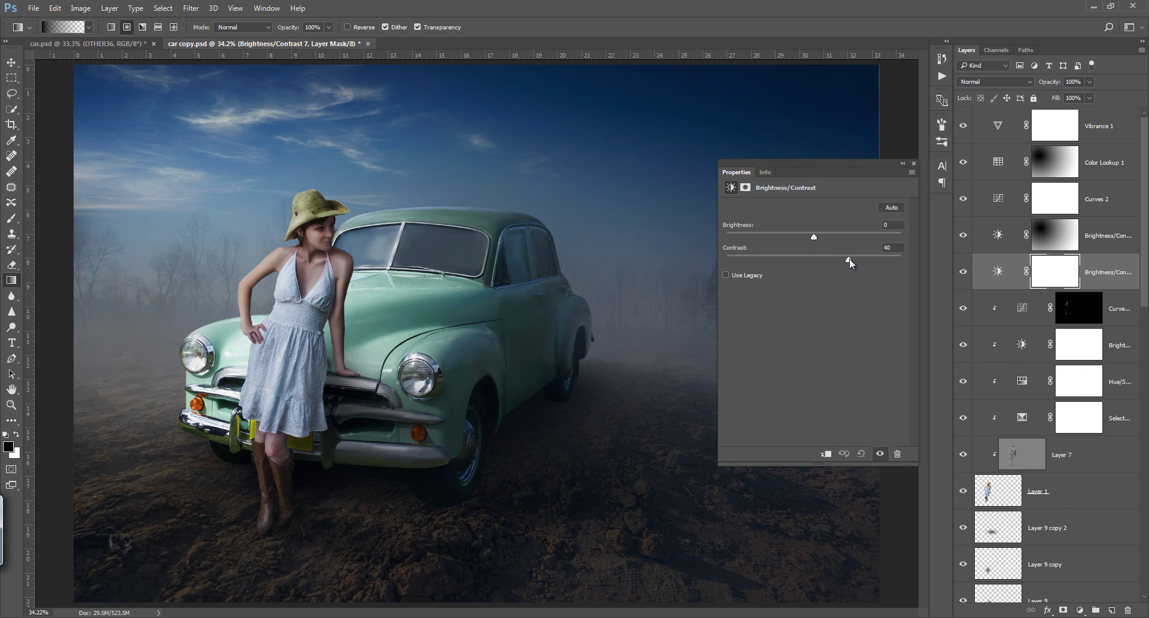
pyautogui.keyDown('alt'); pyautogui.click(1108, 286); pyautogui.keyUp('alt')
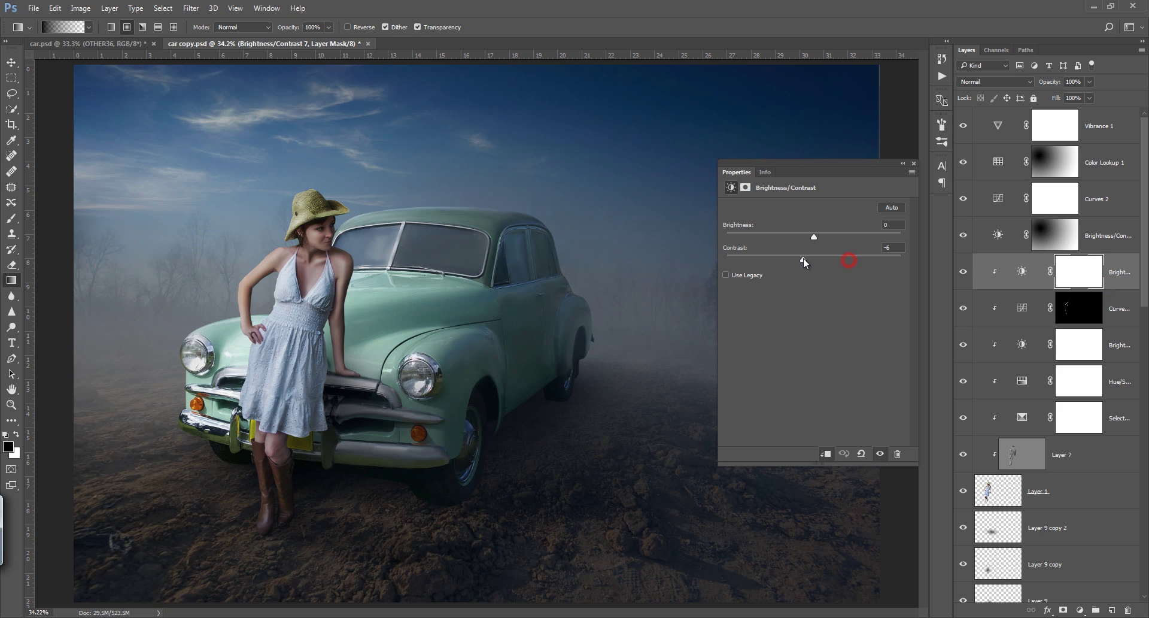
pyautogui.moveTo(803, 257); pyautogui.dragTo(815, 259)
pyautogui.click(913, 164)
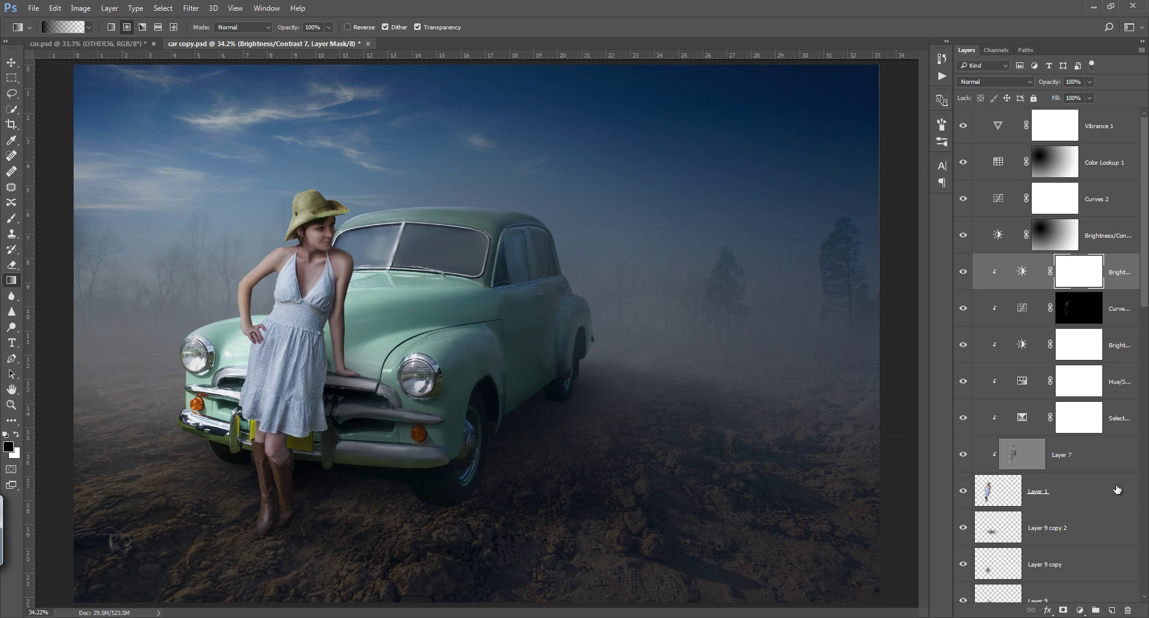
# Add a clipped Brightness/Contrast 8 above Brightness/Contrast 4 with Contrast set to 30.
pyautogui.moveTo(1144, 307); pyautogui.dragTo(1137, 464)
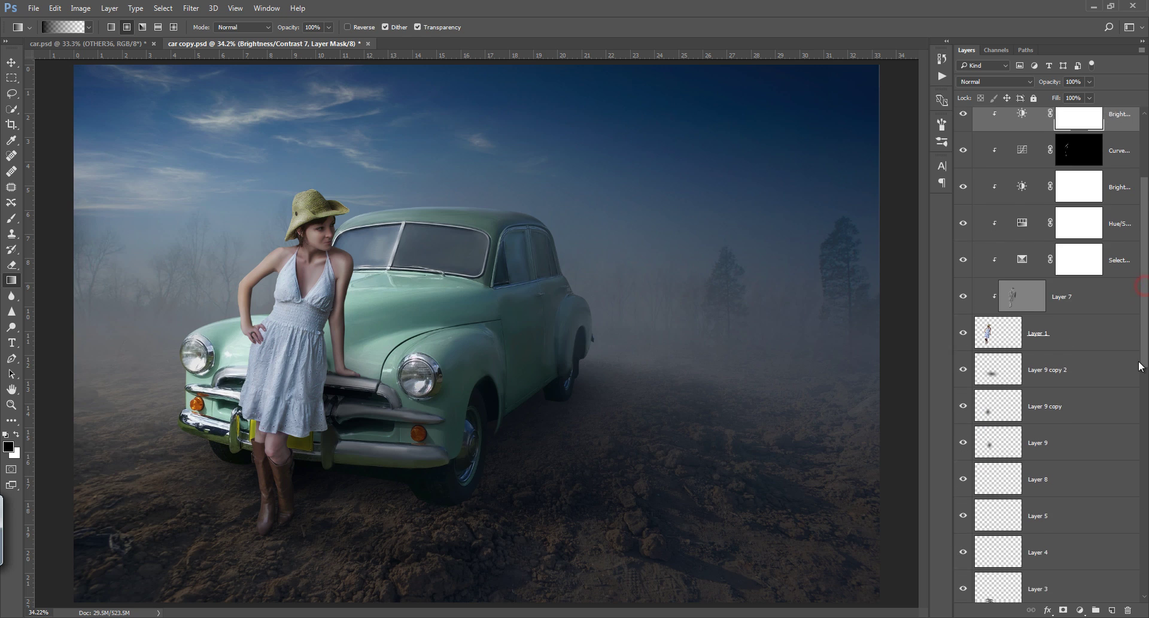
pyautogui.scroll(-2, 1137, 463)
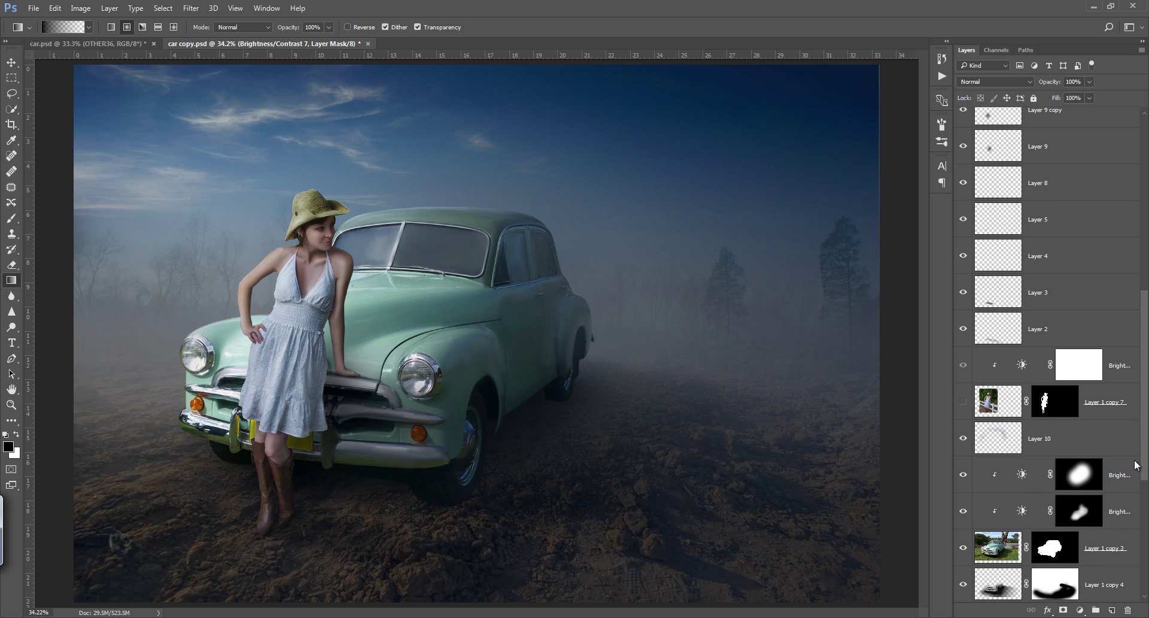
pyautogui.scroll(-1, 1125, 485)
pyautogui.click(1129, 369)
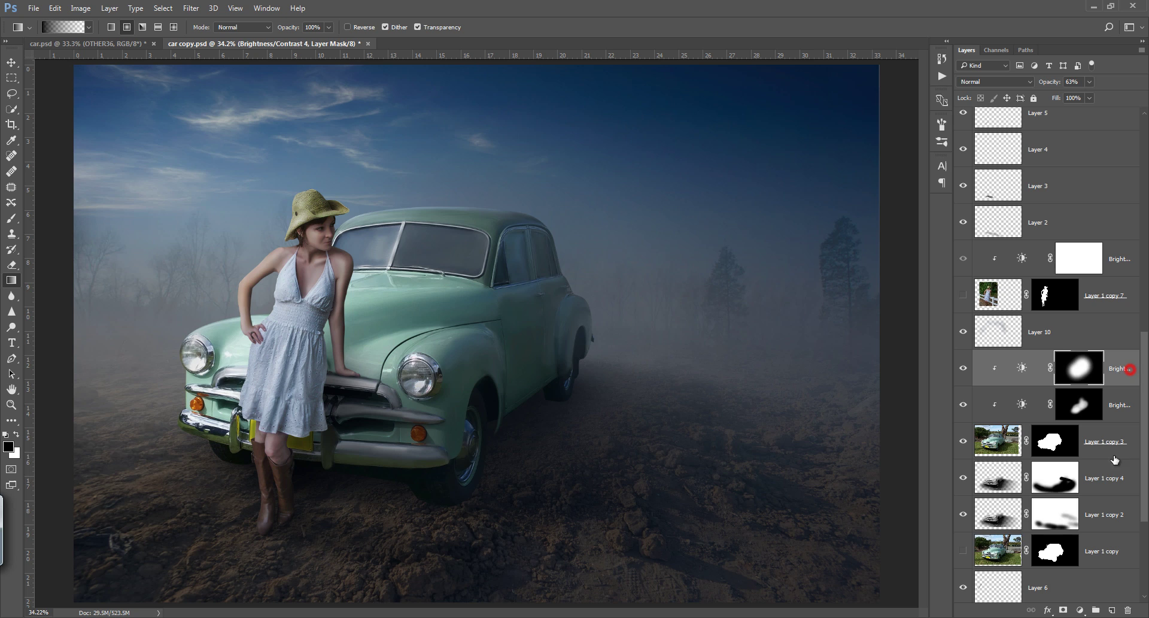
pyautogui.click(1081, 610)
pyautogui.click(1088, 378)
pyautogui.moveTo(1088, 378); pyautogui.dragTo(1104, 386)
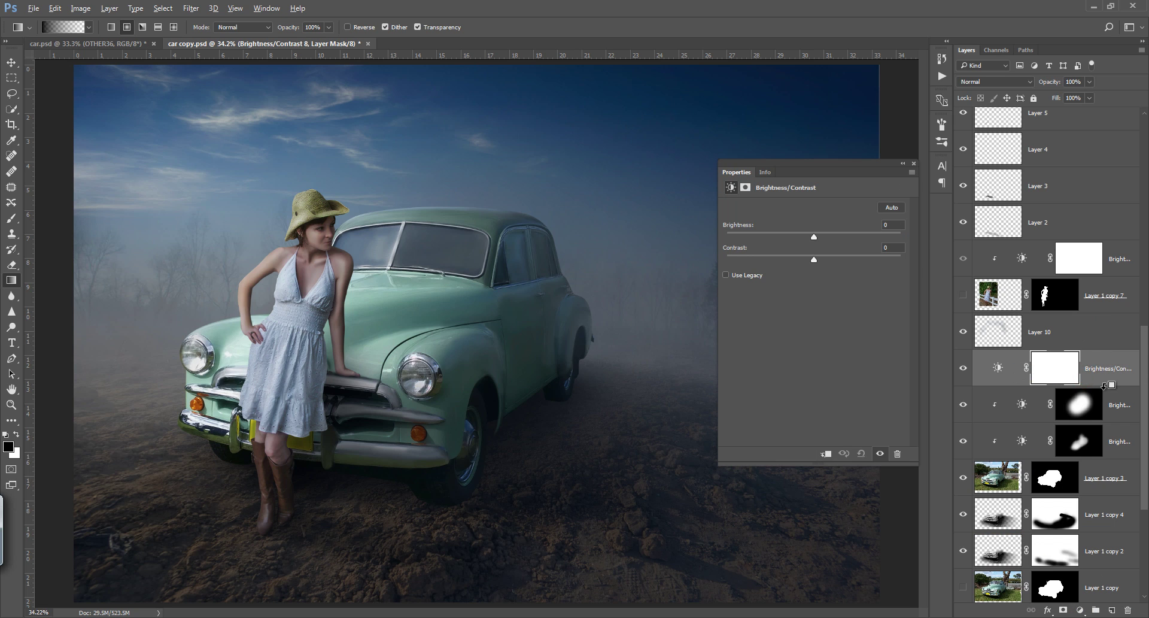
pyautogui.keyDown('alt'); pyautogui.click(1105, 384); pyautogui.keyUp('alt')
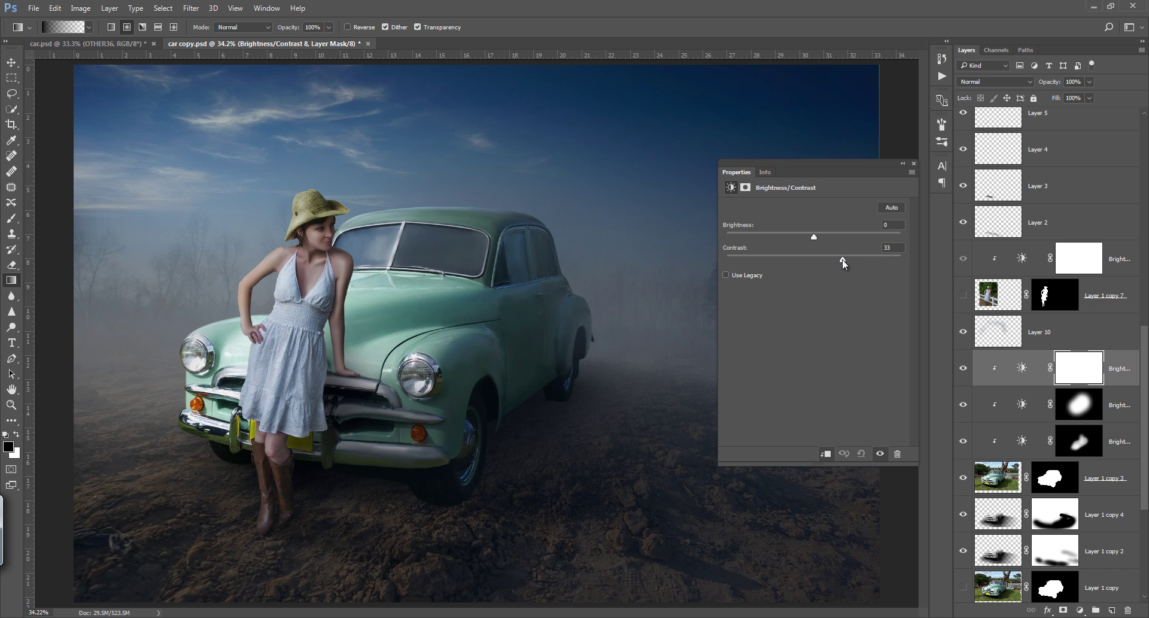
pyautogui.click(912, 164)
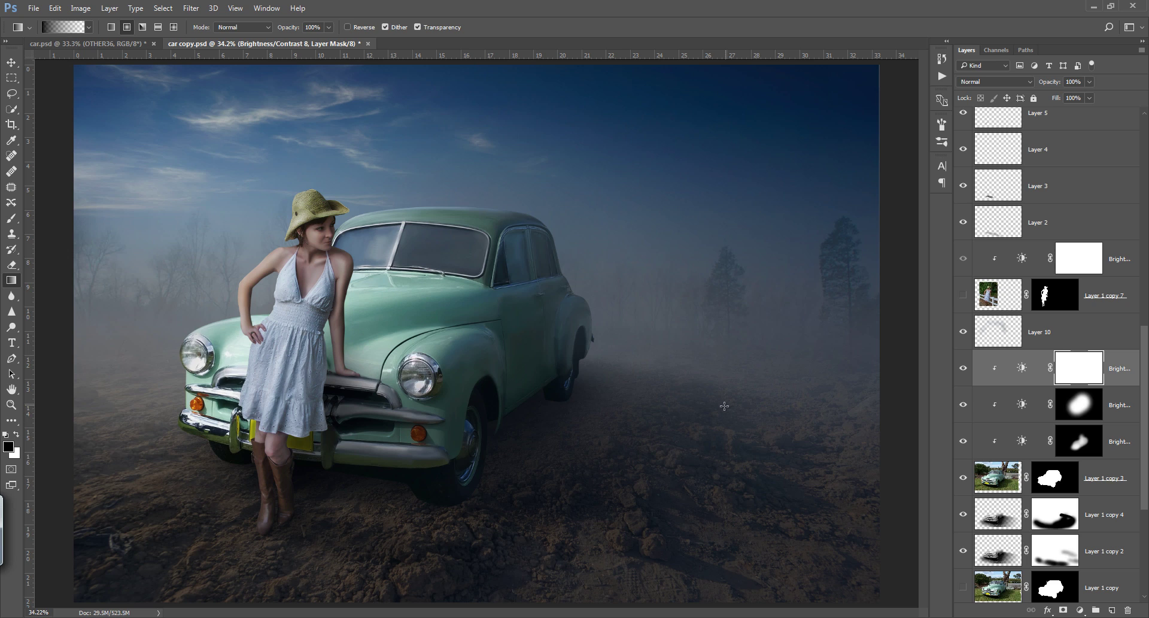
pyautogui.moveTo(1145, 386); pyautogui.dragTo(1138, 473)
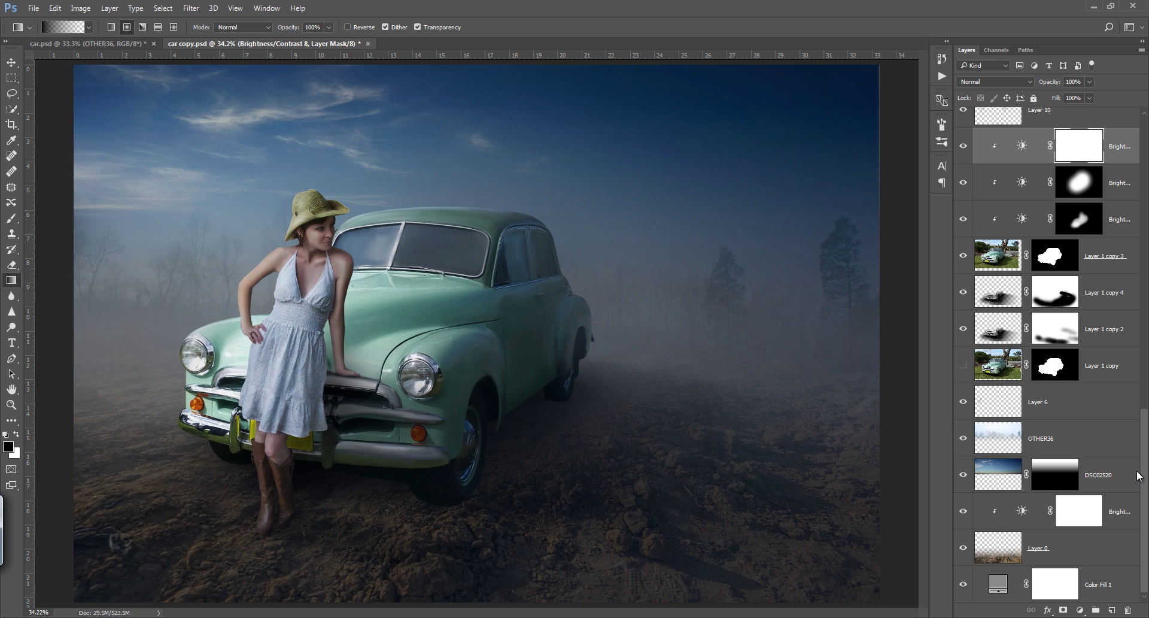
pyautogui.click(1113, 448)
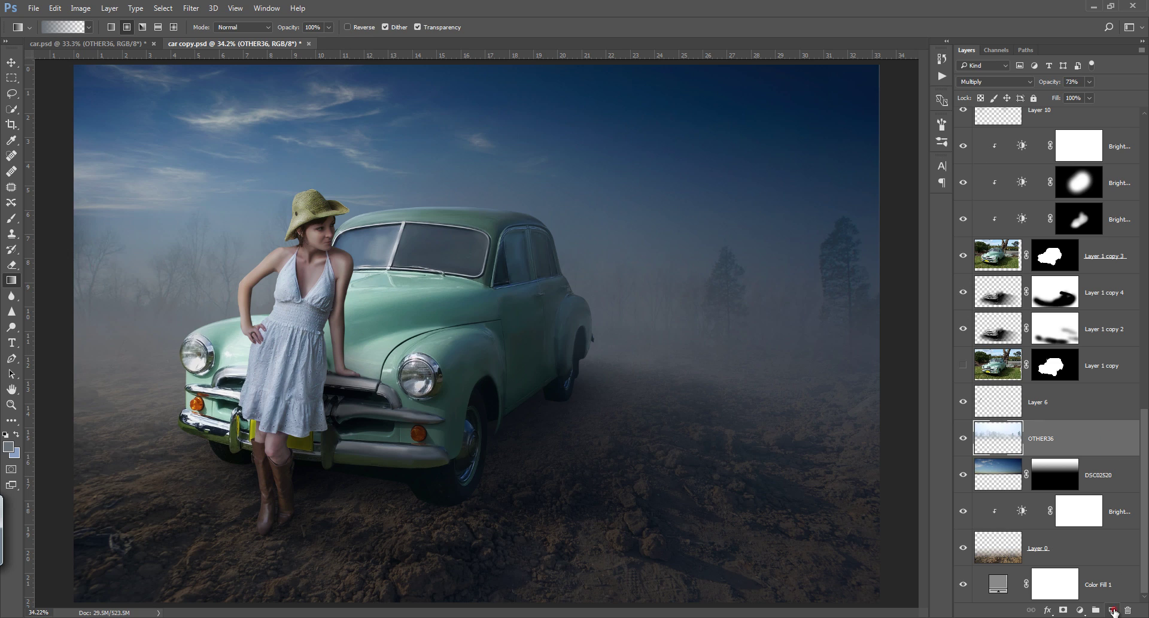
# Add a new Layer 11 above OTHER36 and set a dark brown brush colour.
pyautogui.click(1112, 609)
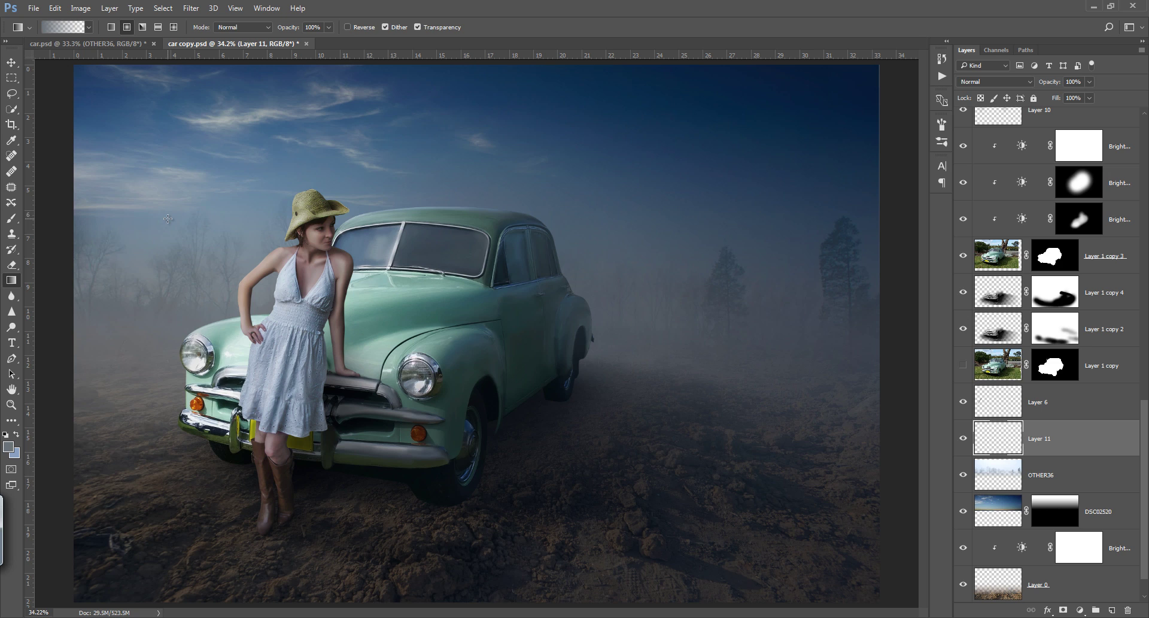
pyautogui.press('b')
pyautogui.click(10, 450)
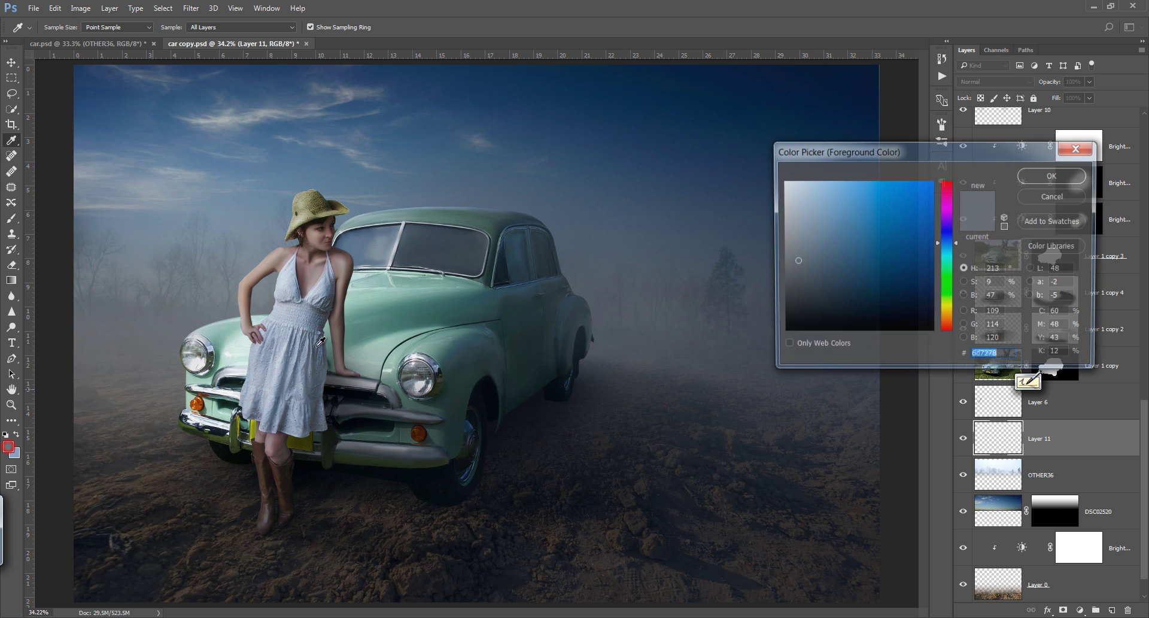
pyautogui.moveTo(960, 253); pyautogui.dragTo(956, 318)
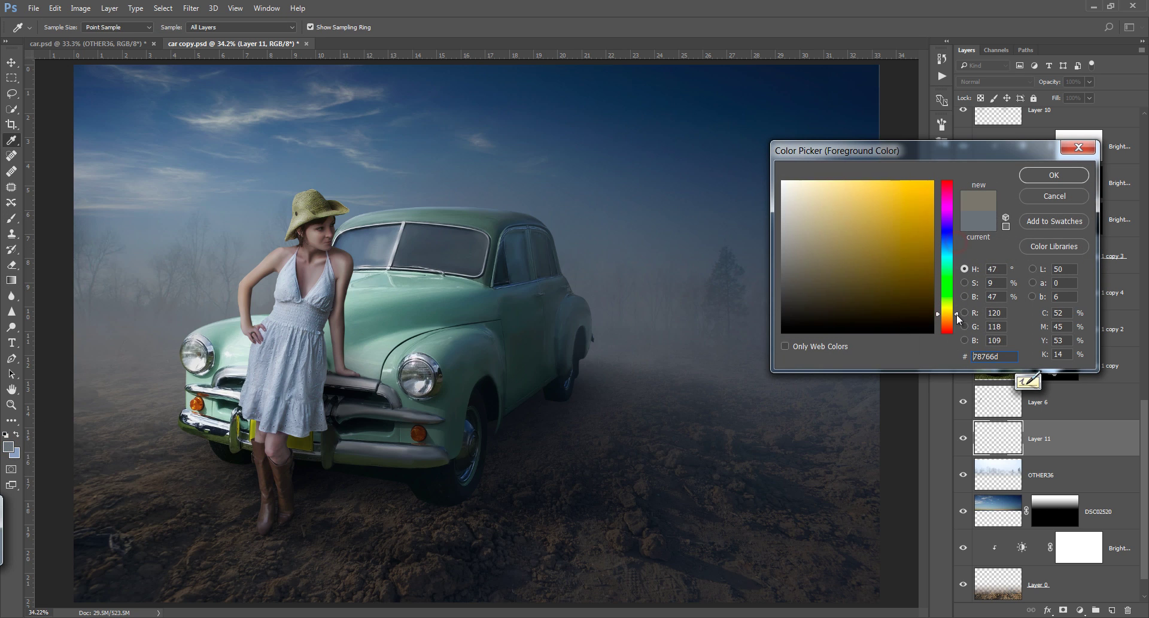
pyautogui.click(898, 303)
pyautogui.click(1053, 174)
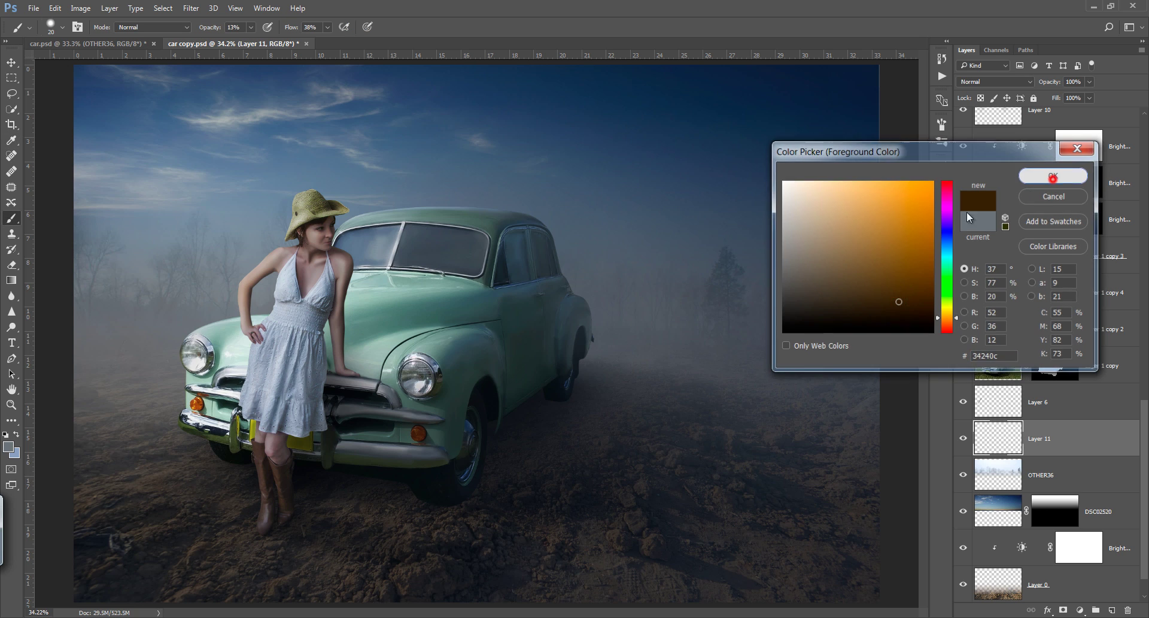
# Enlarge the brush to 700 px at 100% opacity and flow, testing a stroke then undoing it.
pyautogui.press(']')
pyautogui.press(']')
pyautogui.press(']')
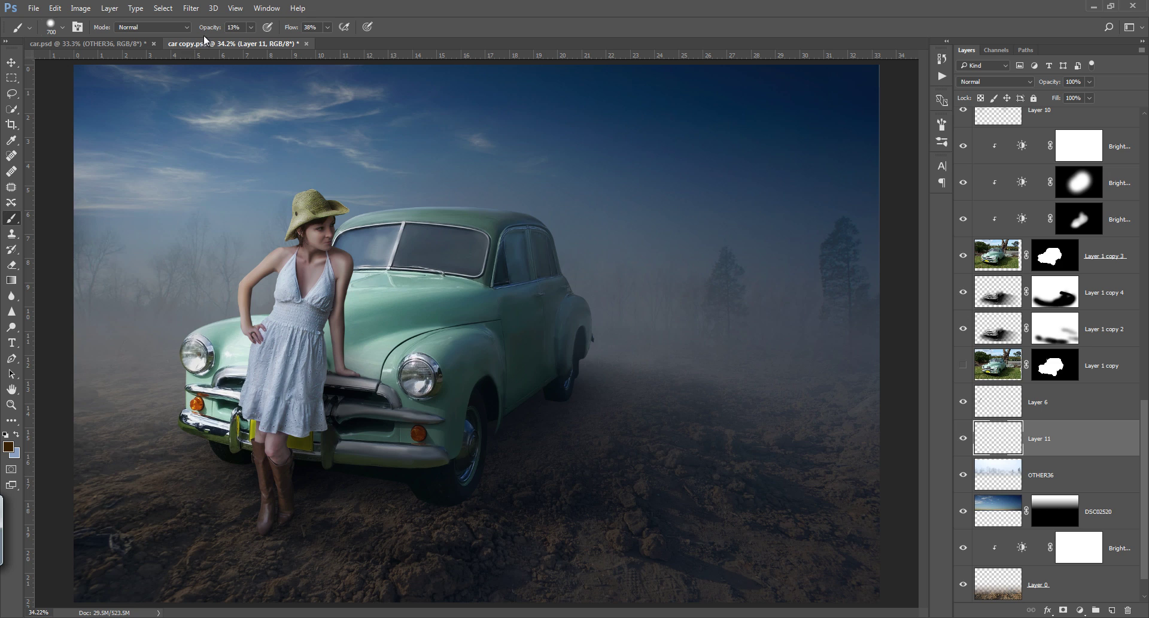
pyautogui.press('0')
pyautogui.hotkey('shift', '0')
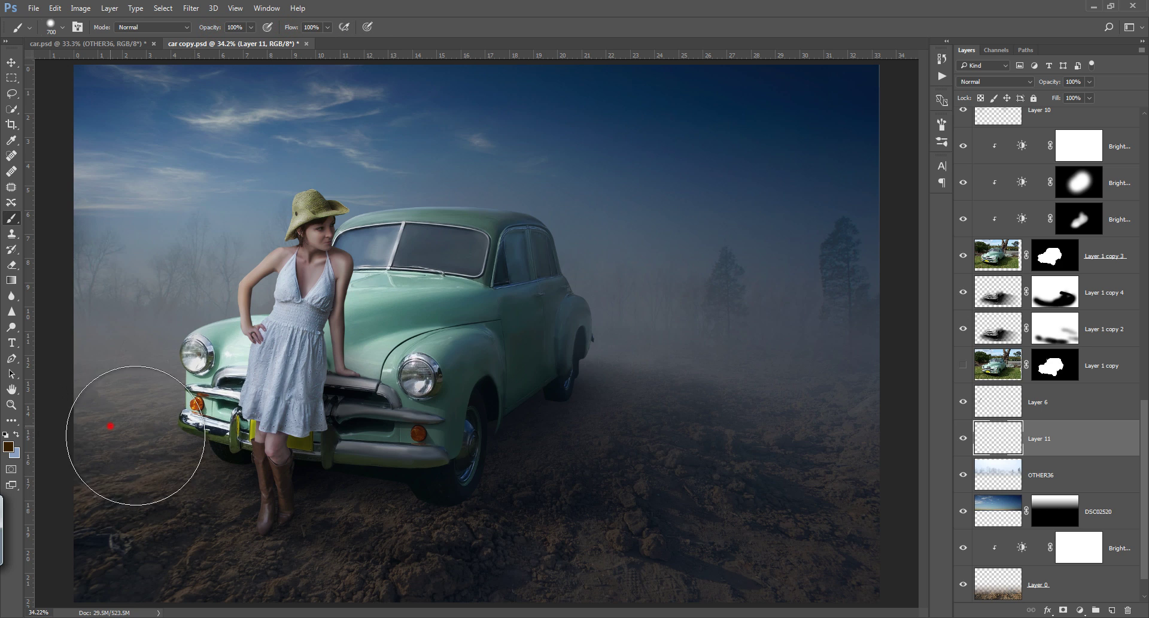
pyautogui.moveTo(135, 435); pyautogui.dragTo(133, 422)
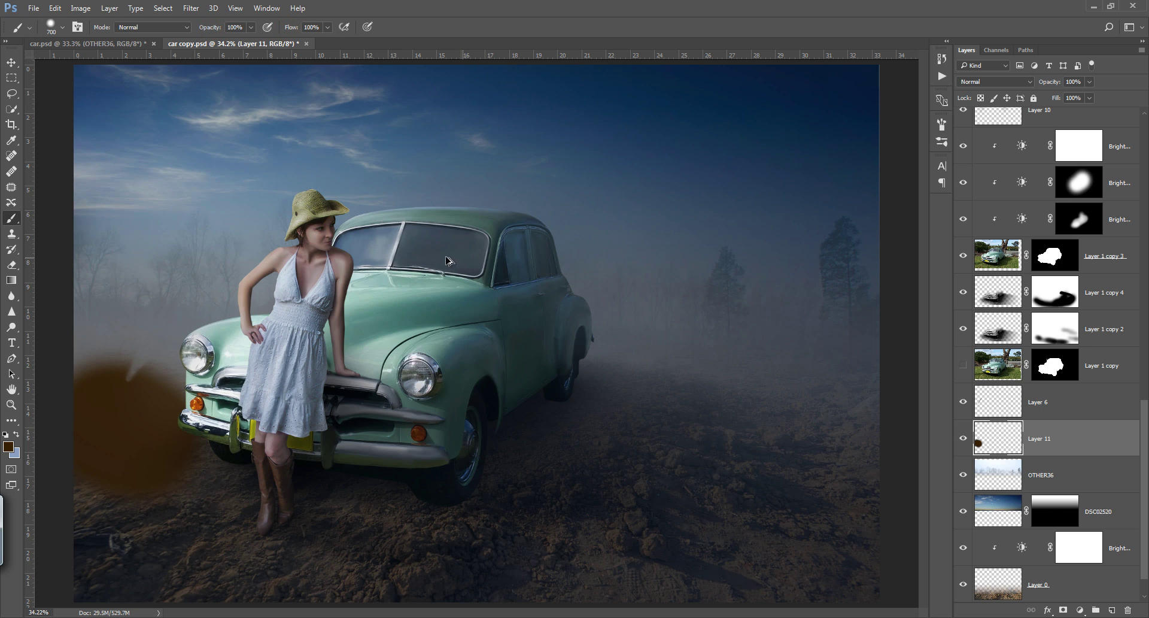
pyautogui.hotkey('ctrl', 'z')
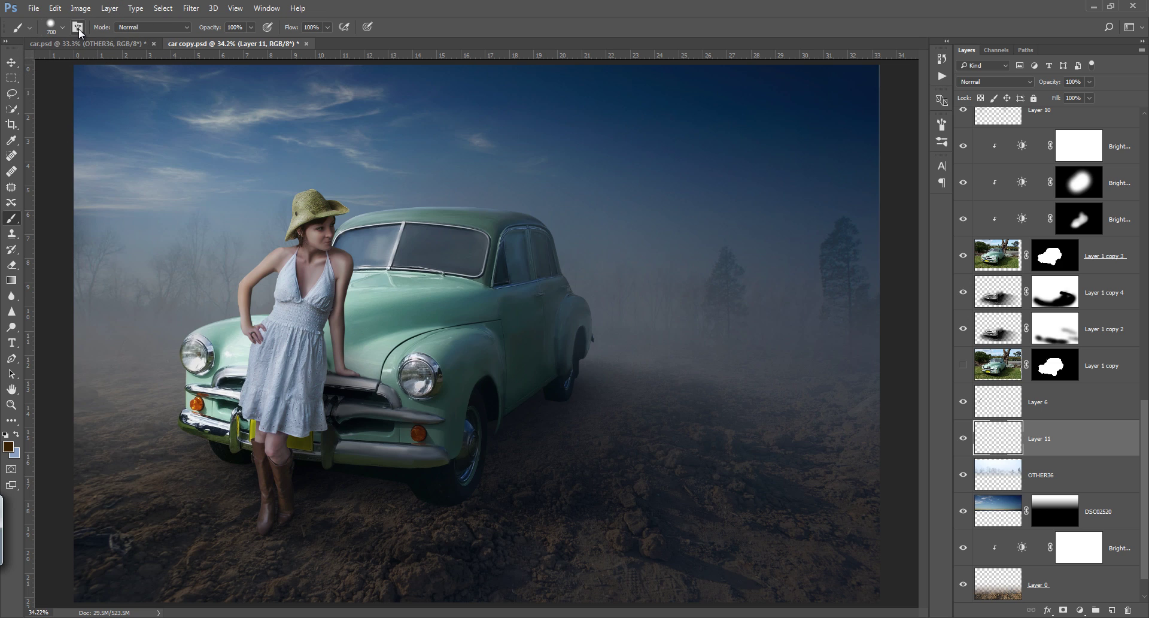
# Enable brush Transfer with 77% opacity and 42% flow jitter, then paint a 400 px lower-left stroke.
pyautogui.click(77, 27)
pyautogui.click(726, 222)
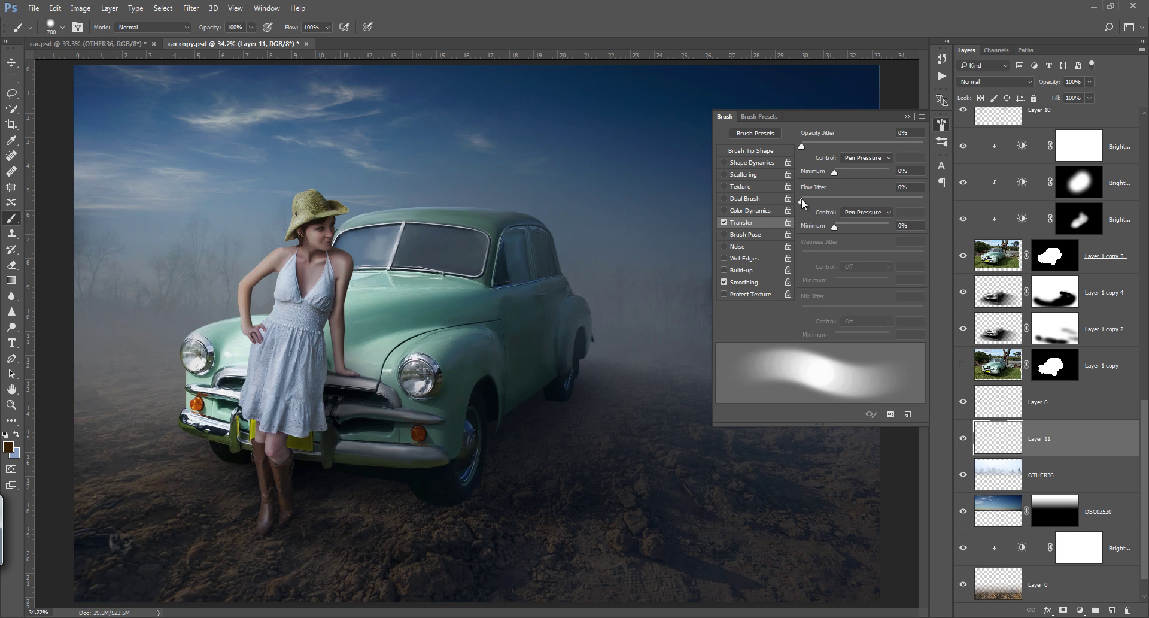
pyautogui.moveTo(801, 197)
pyautogui.mouseDown()
pyautogui.moveTo(854, 197)
pyautogui.moveTo(773, 190)
pyautogui.mouseUp()
pyautogui.moveTo(835, 171)
pyautogui.mouseDown()
pyautogui.moveTo(895, 173)
pyautogui.moveTo(809, 180)
pyautogui.mouseUp()
pyautogui.moveTo(835, 230)
pyautogui.mouseDown()
pyautogui.moveTo(889, 225)
pyautogui.moveTo(781, 211)
pyautogui.mouseUp()
pyautogui.moveTo(802, 147)
pyautogui.mouseDown()
pyautogui.moveTo(898, 147)
pyautogui.moveTo(749, 153)
pyautogui.mouseUp()
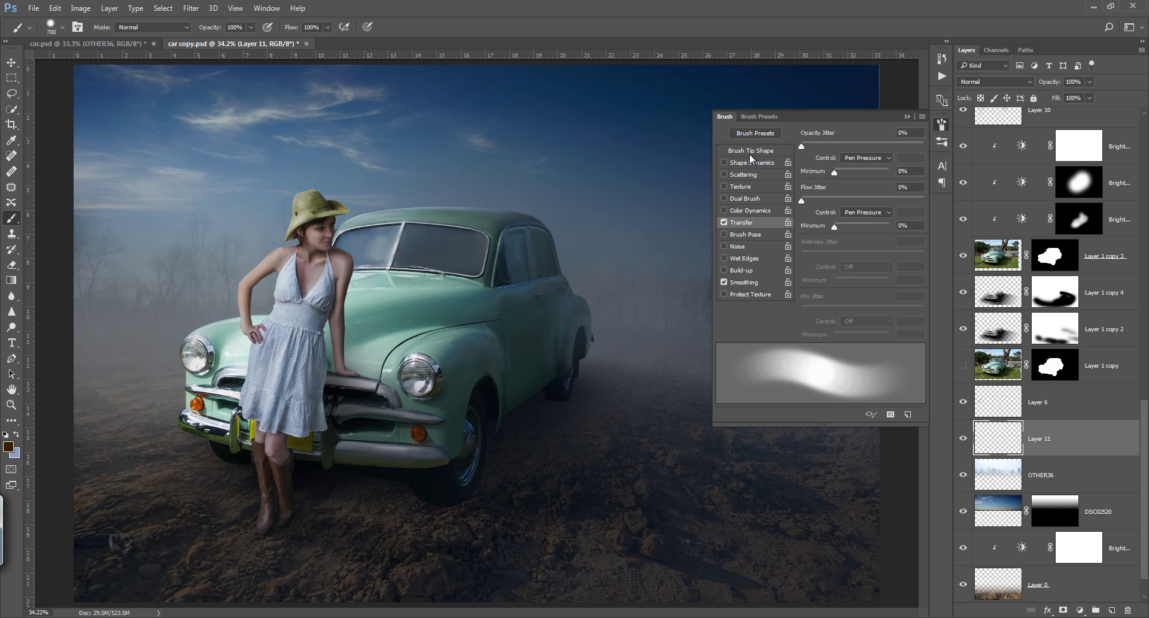
pyautogui.click(908, 117)
pyautogui.press('[')
pyautogui.press('[')
pyautogui.press('[')
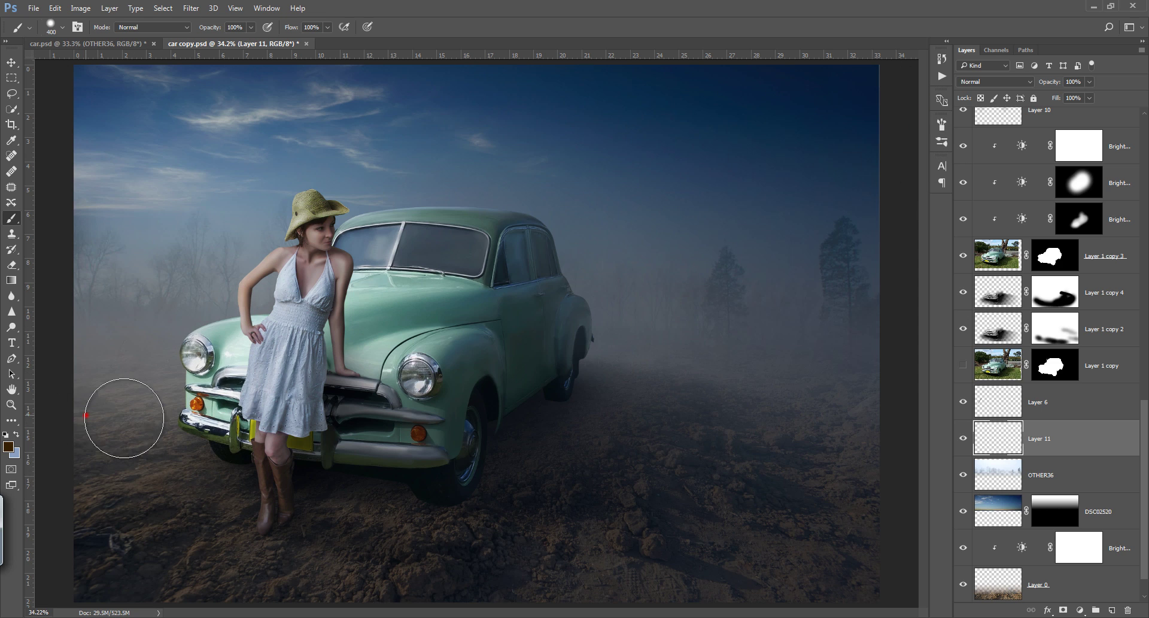
pyautogui.moveTo(124, 417); pyautogui.dragTo(206, 419)
# Set Layer 11 to Color Dodge and paint glow over the ground and left-side fog.
pyautogui.click(1006, 82)
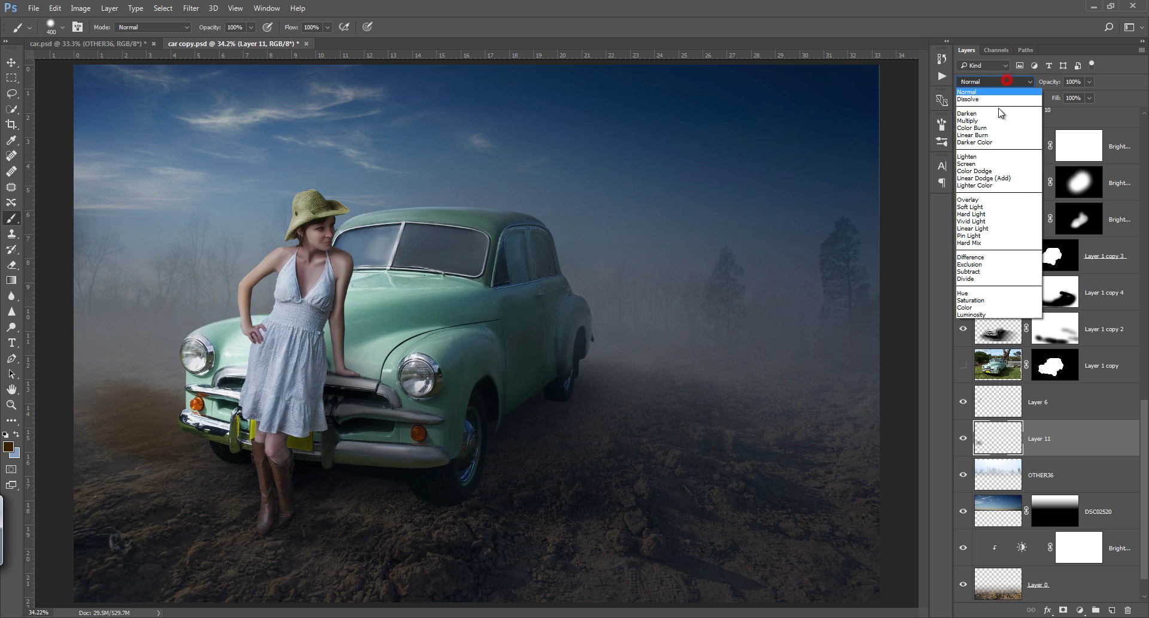
pyautogui.click(988, 171)
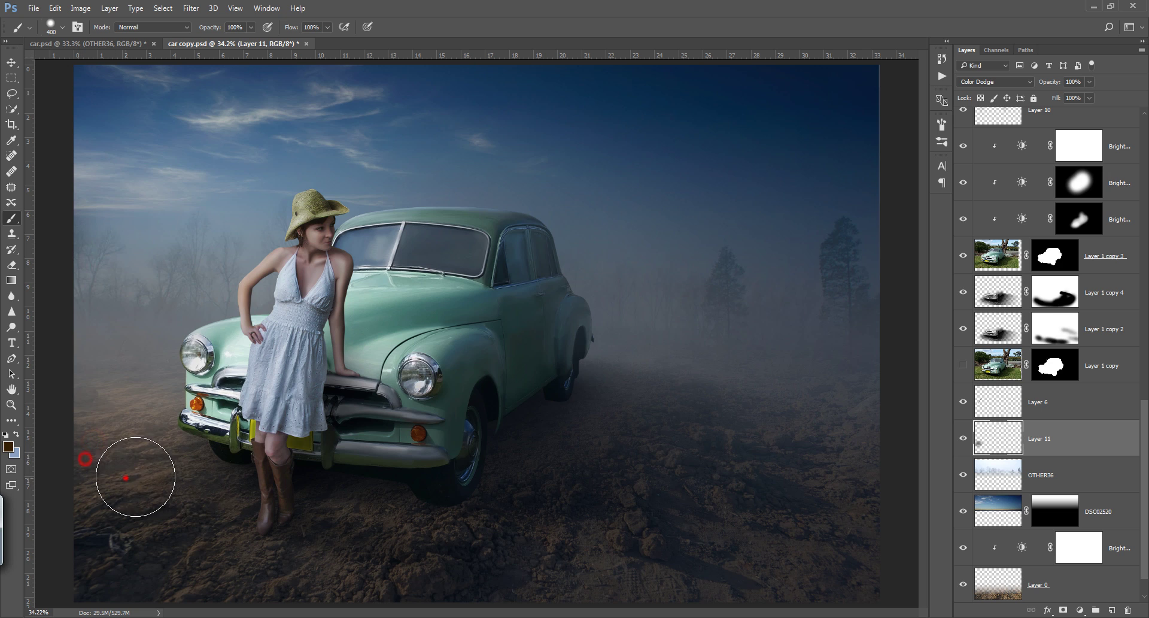
pyautogui.moveTo(135, 476)
pyautogui.mouseDown()
pyautogui.moveTo(164, 405)
pyautogui.moveTo(115, 377)
pyautogui.mouseUp()
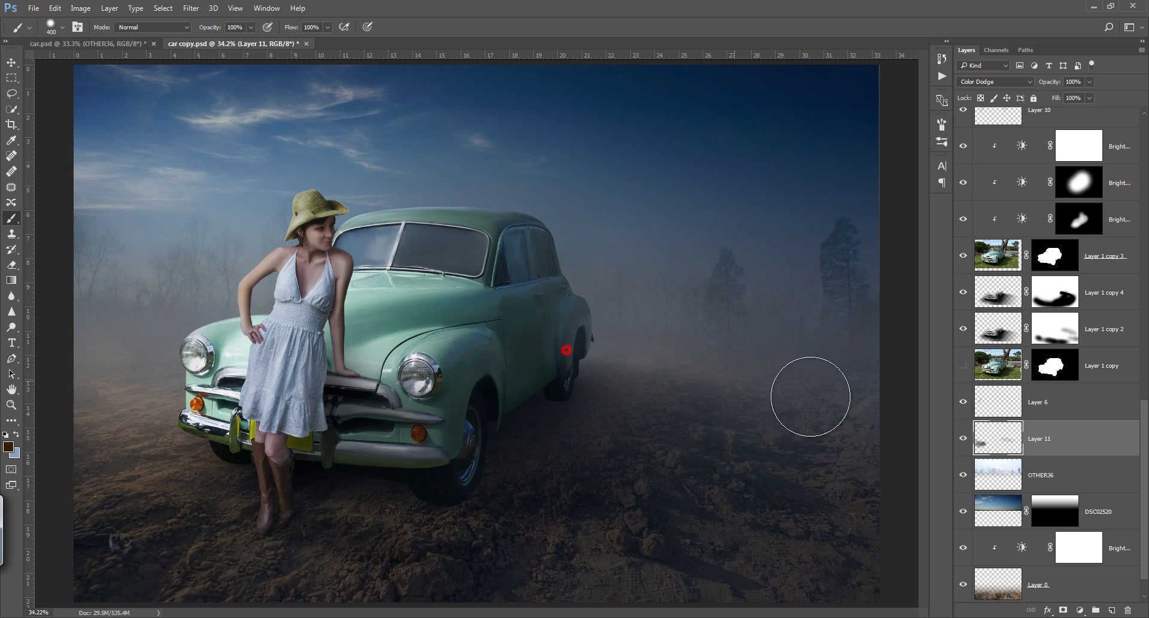
pyautogui.moveTo(810, 396)
pyautogui.mouseDown()
pyautogui.moveTo(819, 366)
pyautogui.moveTo(693, 301)
pyautogui.moveTo(778, 309)
pyautogui.mouseUp()
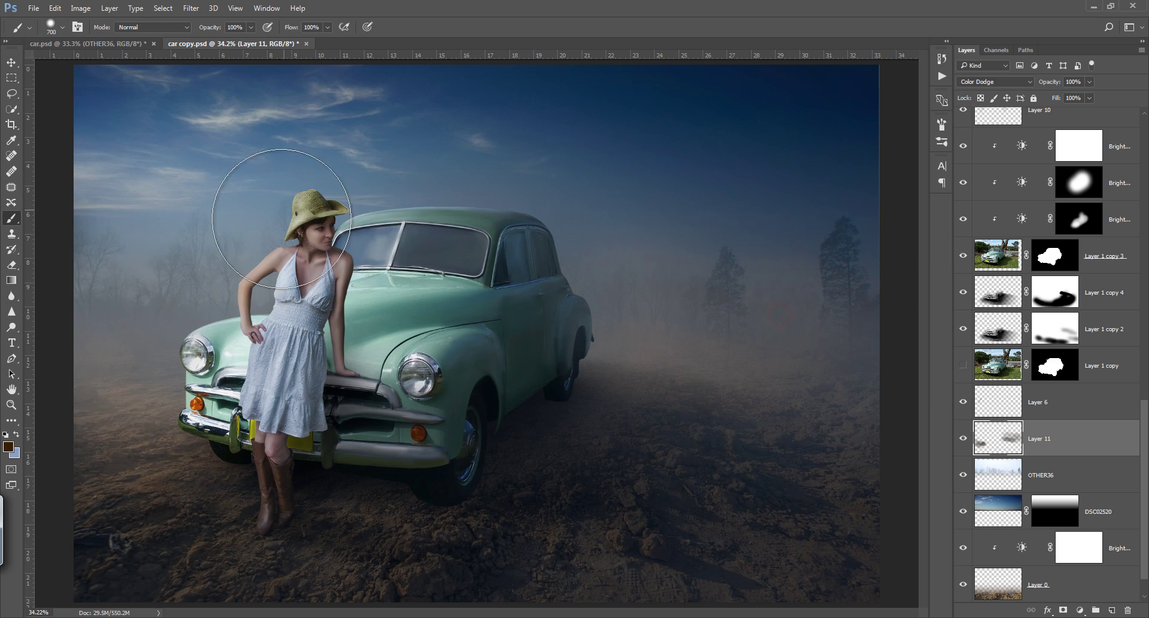
pyautogui.moveTo(282, 218); pyautogui.dragTo(137, 329)
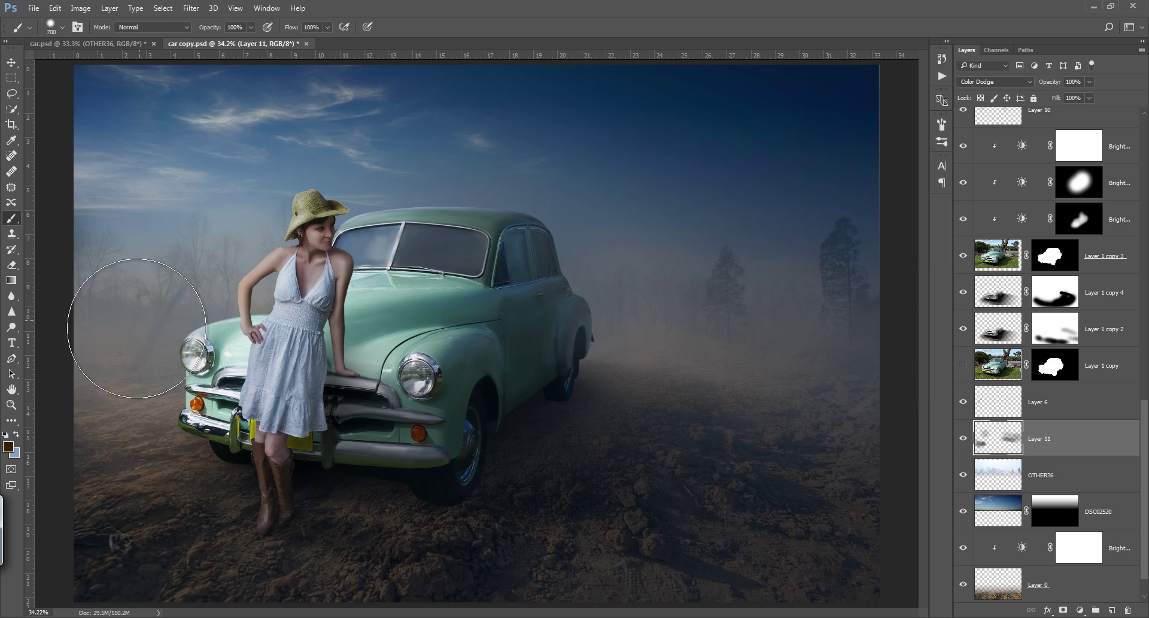
pyautogui.moveTo(326, 247); pyautogui.dragTo(550, 242)
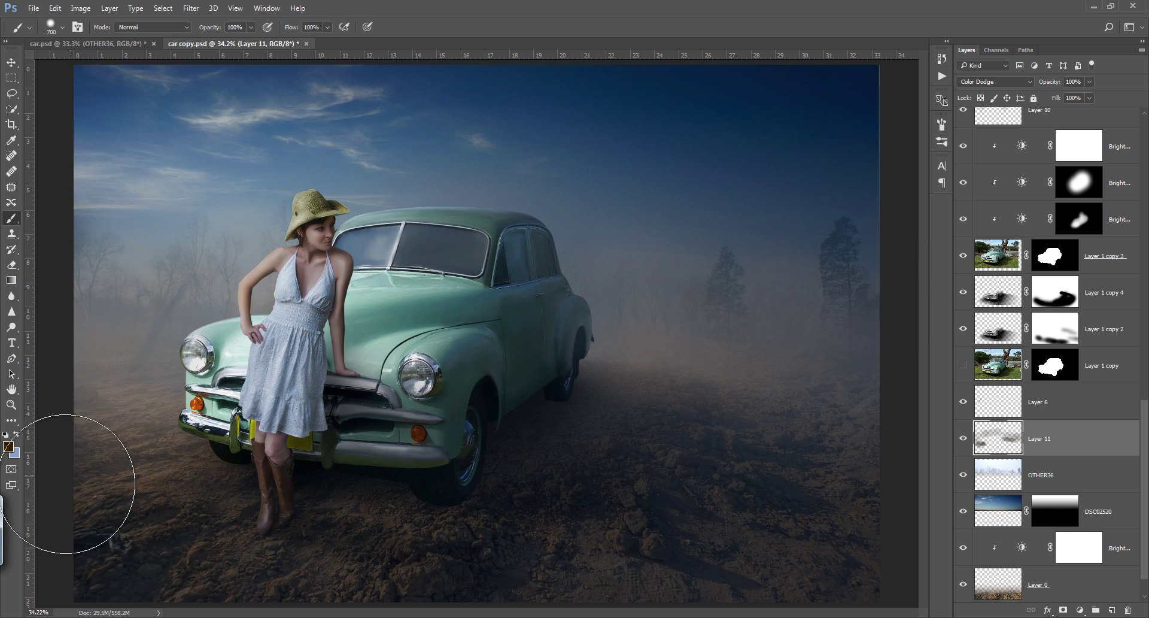
pyautogui.moveTo(66, 484); pyautogui.dragTo(140, 502)
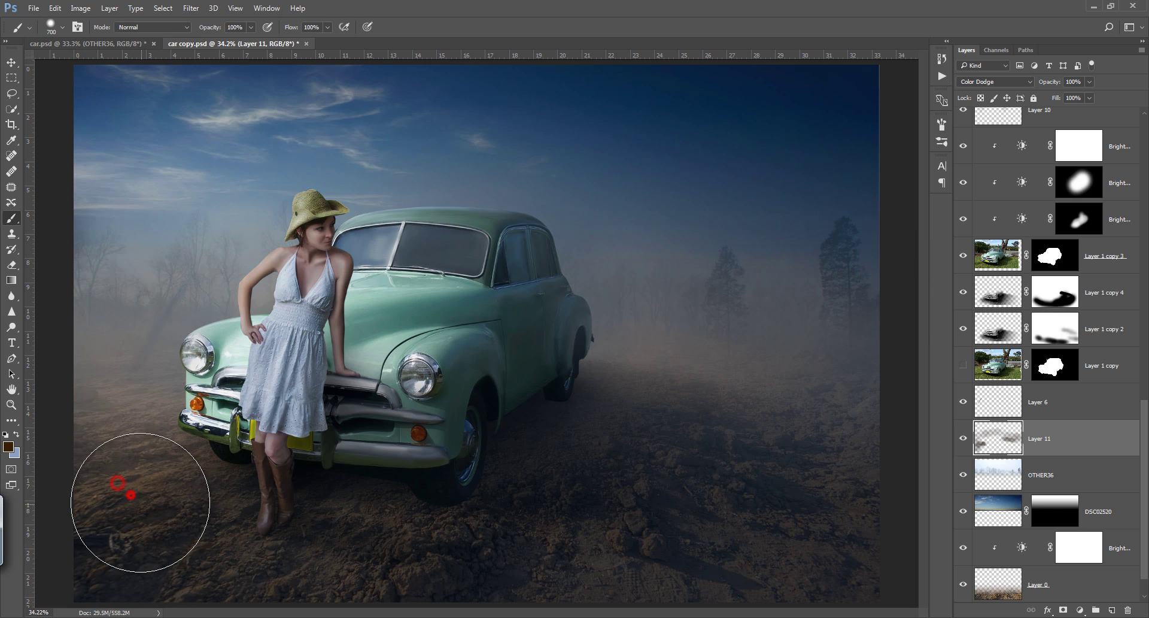
# With a 300 px brush, paint glow near the boots and across the foreground, then hide the layer to compare.
pyautogui.press('[')
pyautogui.press('[')
pyautogui.press('[')
pyautogui.press('[')
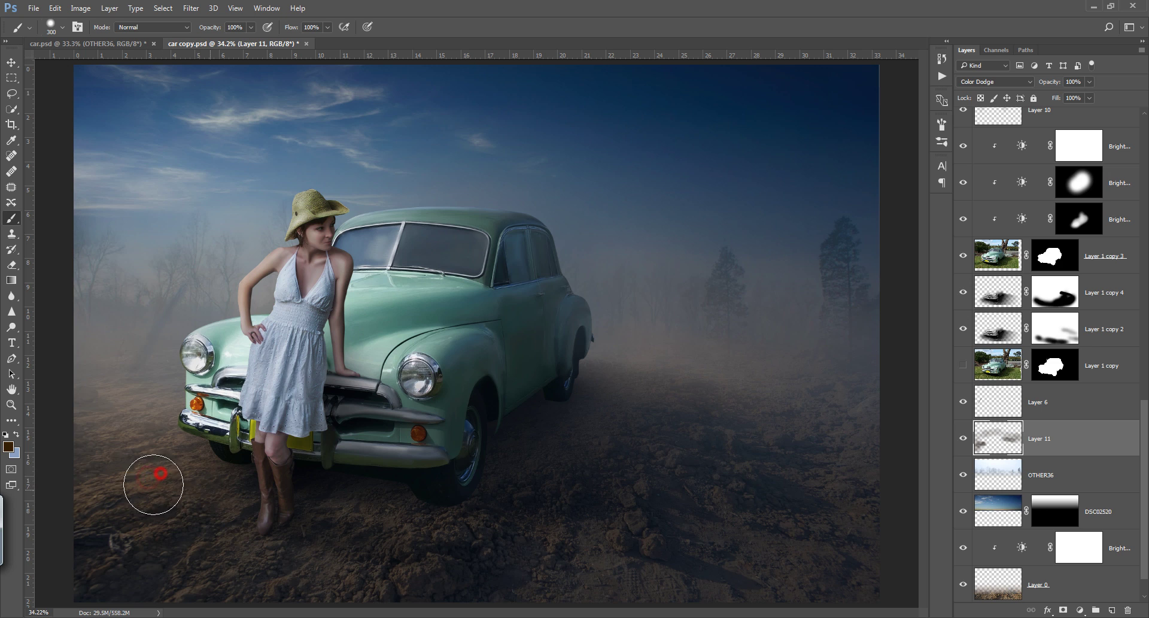
pyautogui.moveTo(102, 526)
pyautogui.mouseDown()
pyautogui.moveTo(88, 578)
pyautogui.moveTo(173, 585)
pyautogui.mouseUp()
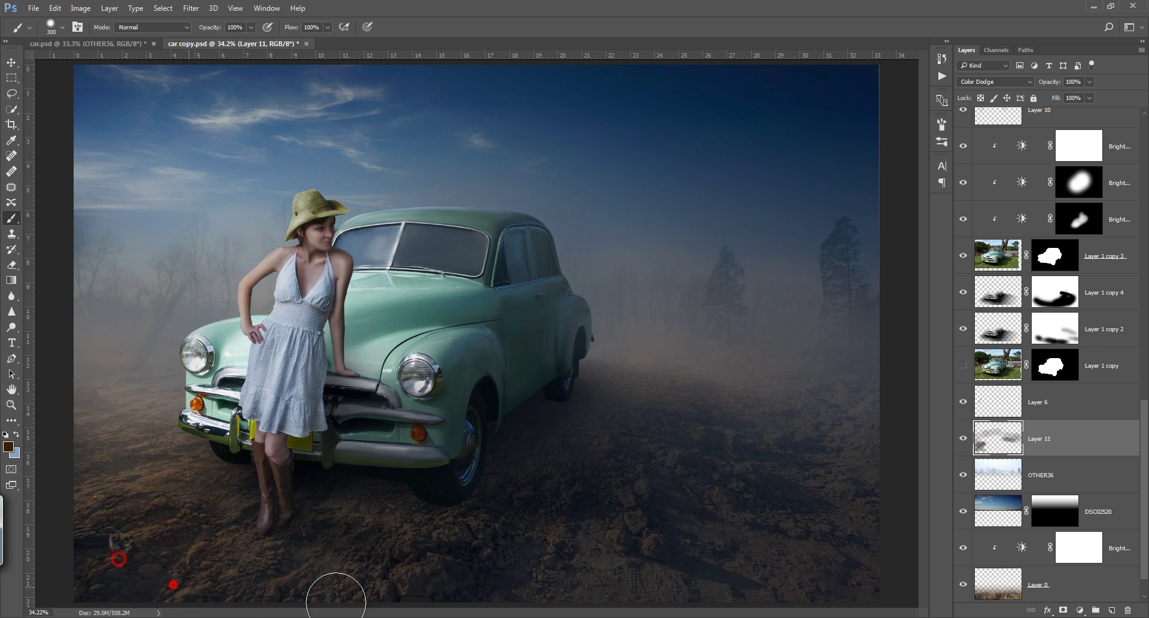
pyautogui.moveTo(203, 491); pyautogui.dragTo(205, 510)
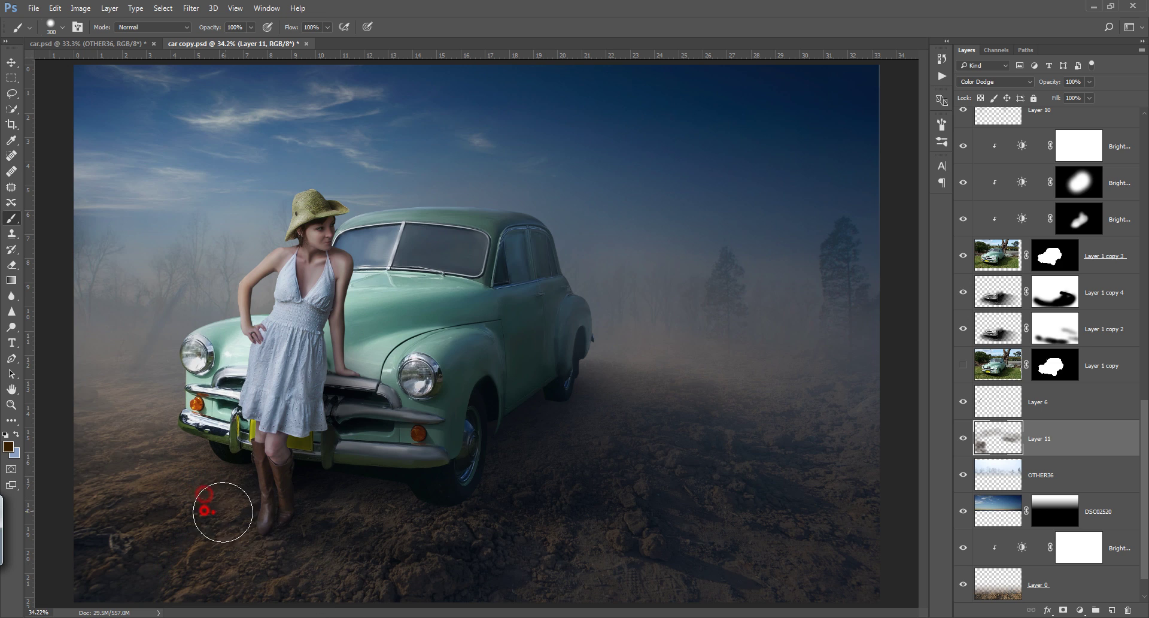
pyautogui.click(225, 519)
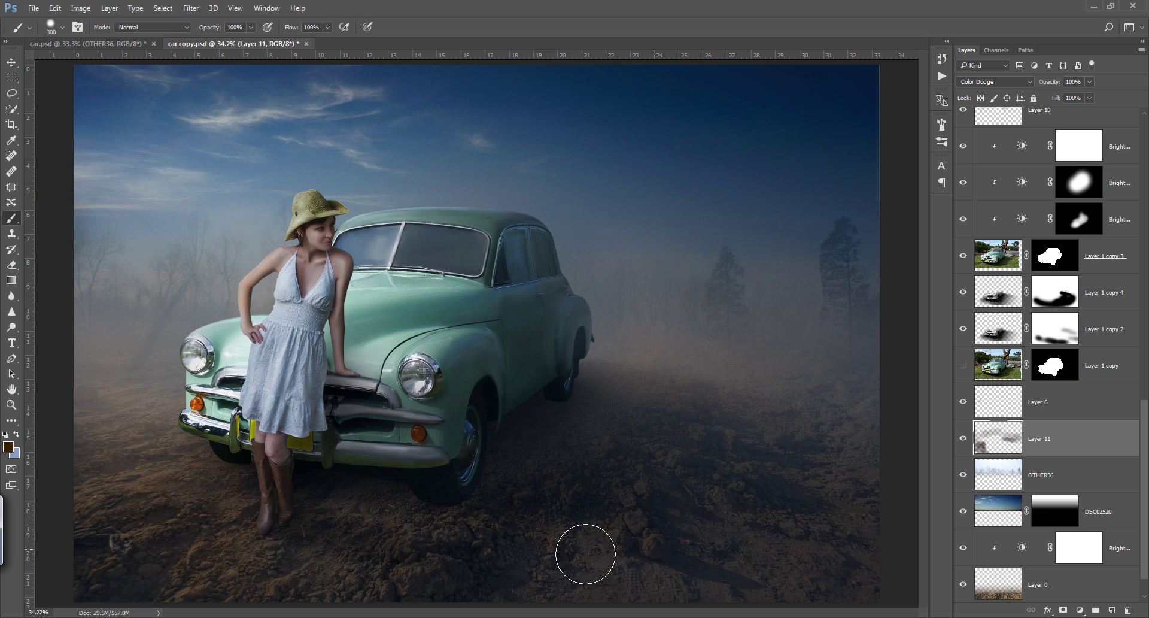
pyautogui.moveTo(508, 574); pyautogui.dragTo(810, 491)
pyautogui.click(816, 426)
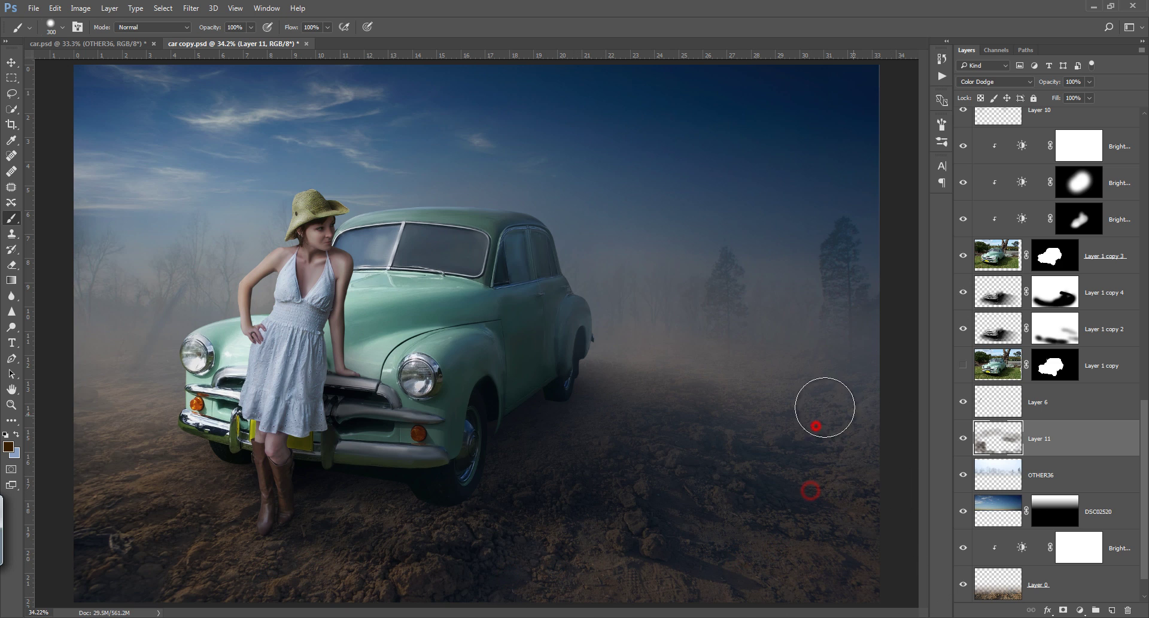
pyautogui.moveTo(825, 407); pyautogui.dragTo(861, 410)
pyautogui.click(963, 439)
# Compare the glow layer on and off, then lower its opacity to 73%.
pyautogui.click(965, 439)
pyautogui.click(963, 439)
pyautogui.click(963, 439)
pyautogui.moveTo(1050, 86); pyautogui.dragTo(1032, 87)
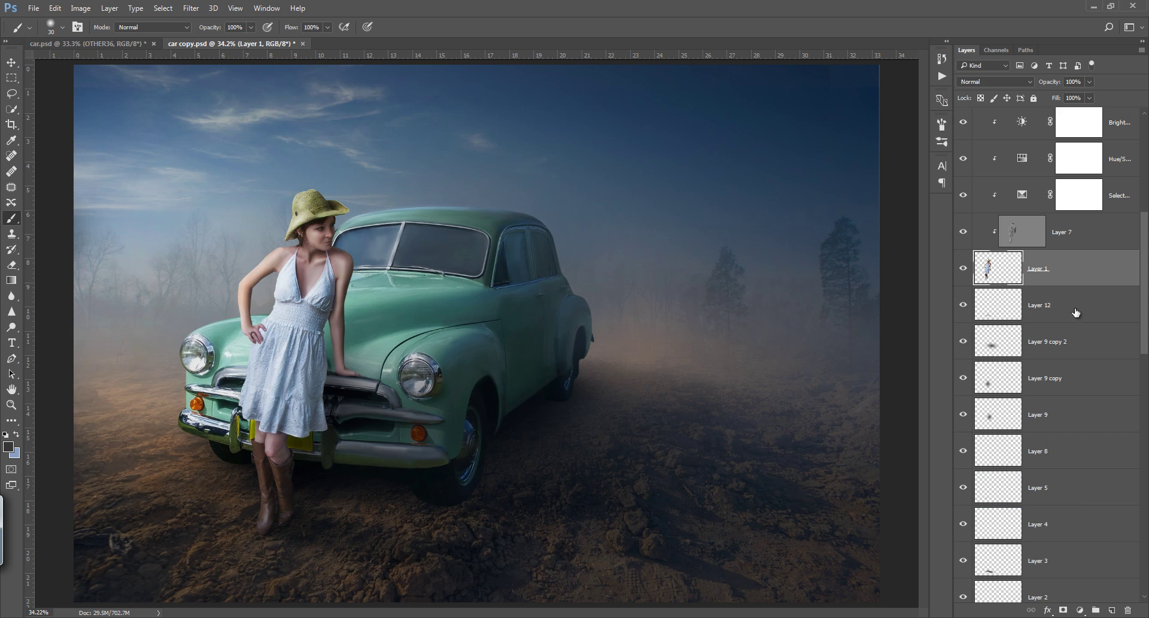
pyautogui.click(1072, 306)
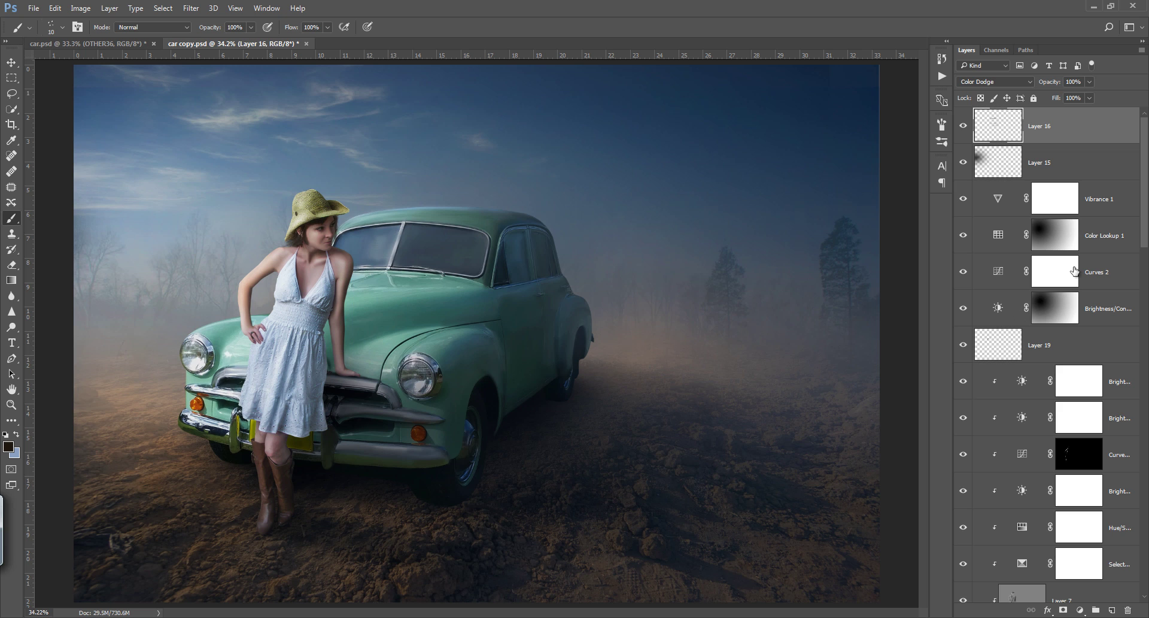
# Stamp all visible layers into a merged Layer 21 and open it in Camera Raw Filter.
pyautogui.hotkey('ctrl', 'shift', 'alt', 'e')
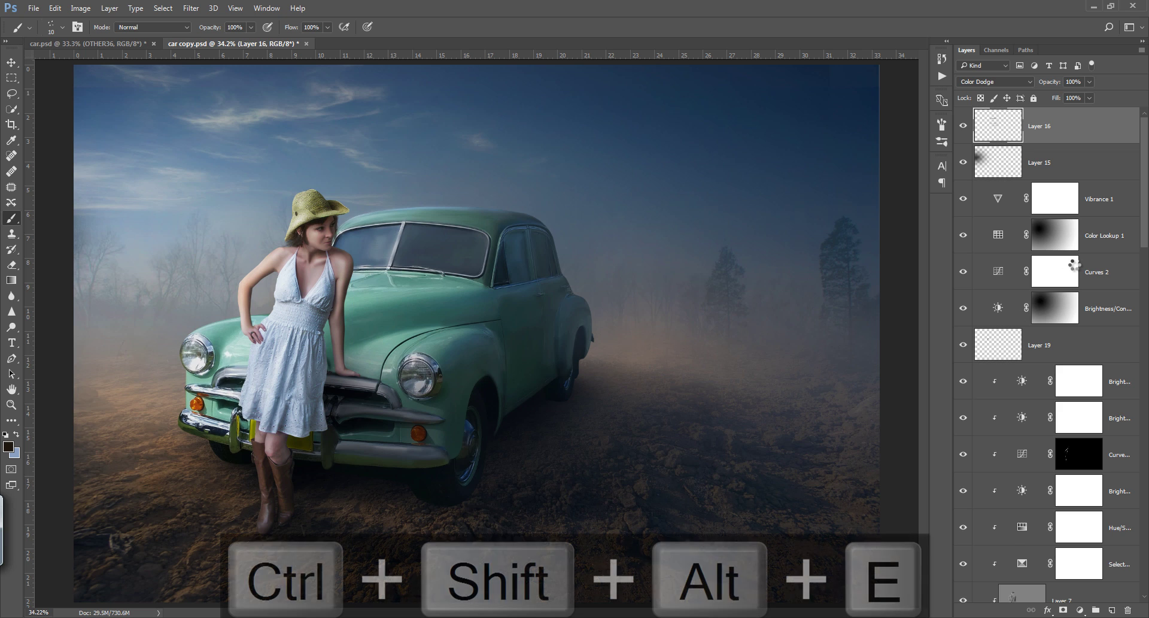
pyautogui.click(191, 8)
pyautogui.click(232, 94)
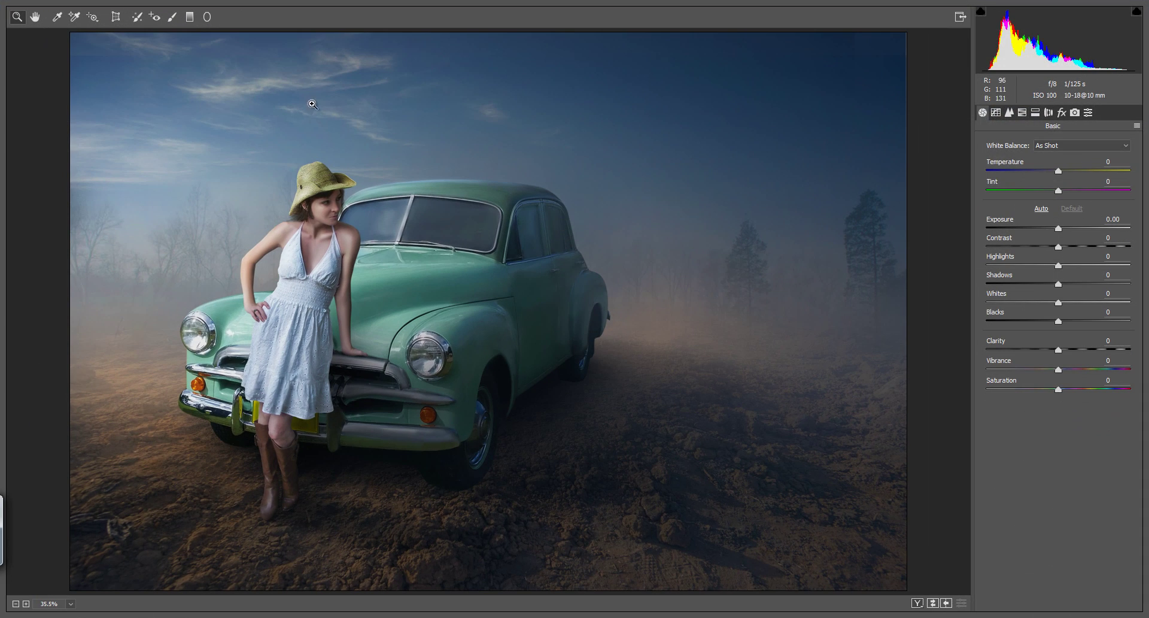
# Add two -0.25 exposure graduated filters: one rising from the ground, one descending from the sky.
pyautogui.click(190, 17)
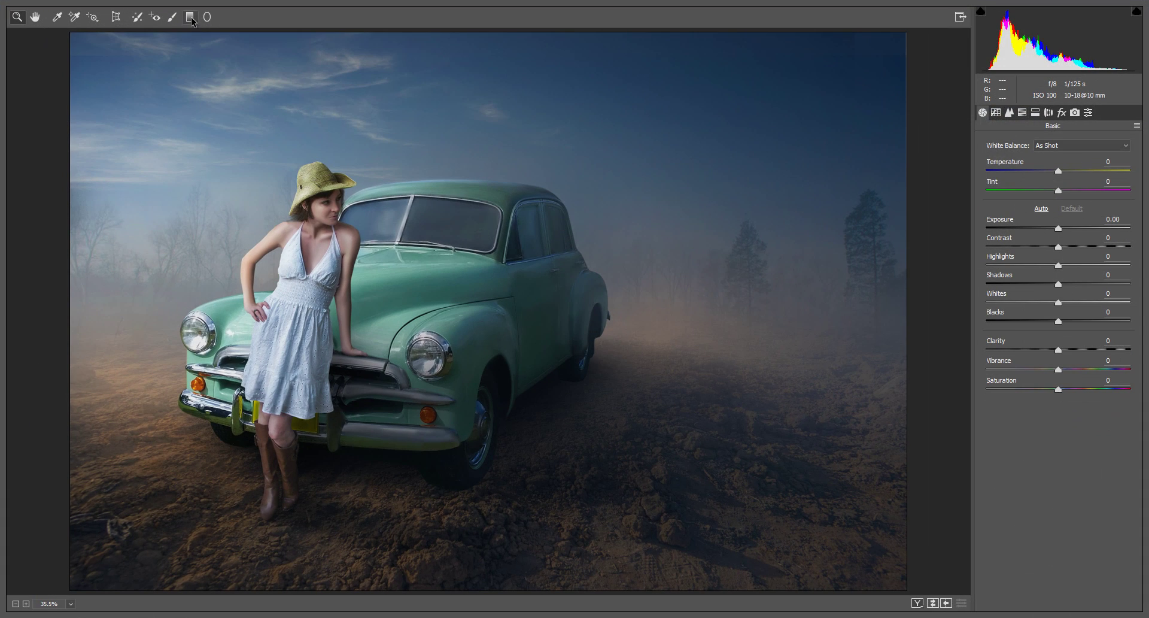
pyautogui.moveTo(464, 470); pyautogui.dragTo(460, 263)
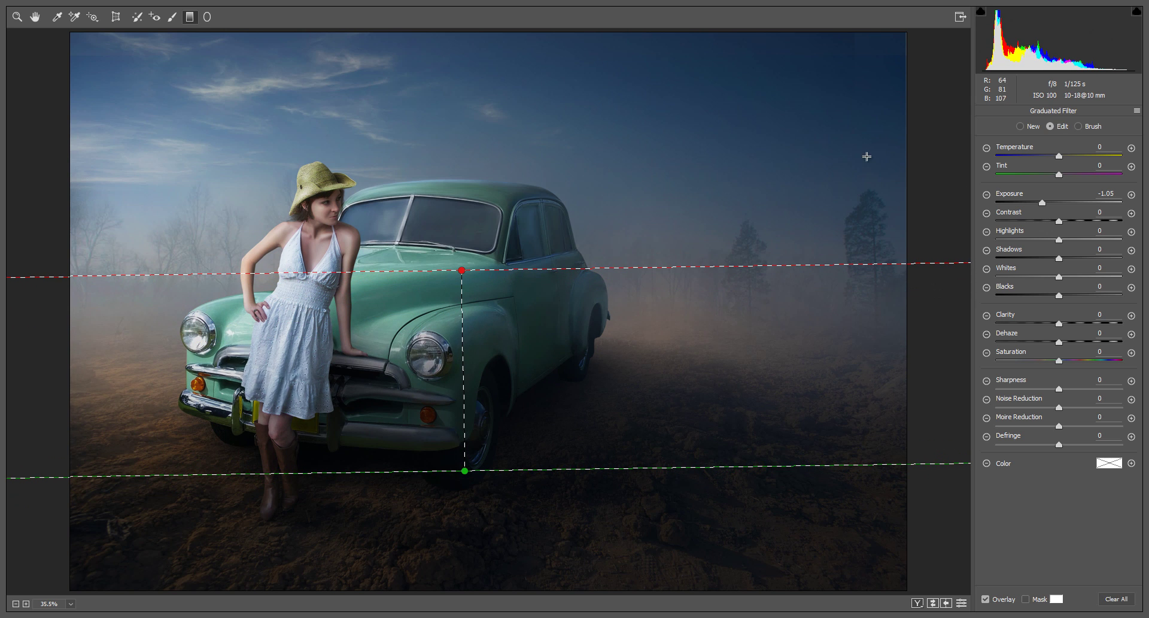
pyautogui.moveTo(1042, 203); pyautogui.dragTo(1054, 204)
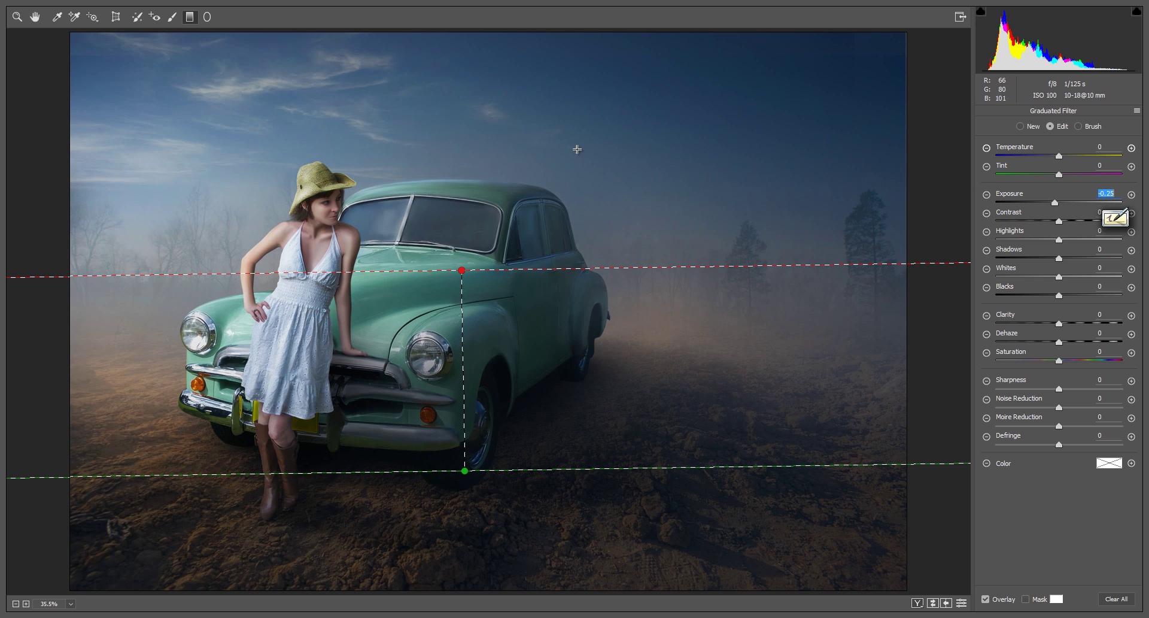
pyautogui.moveTo(568, 138); pyautogui.dragTo(560, 190)
pyautogui.moveTo(545, 236)
pyautogui.mouseDown()
pyautogui.moveTo(554, 303)
pyautogui.moveTo(556, 223)
pyautogui.mouseUp()
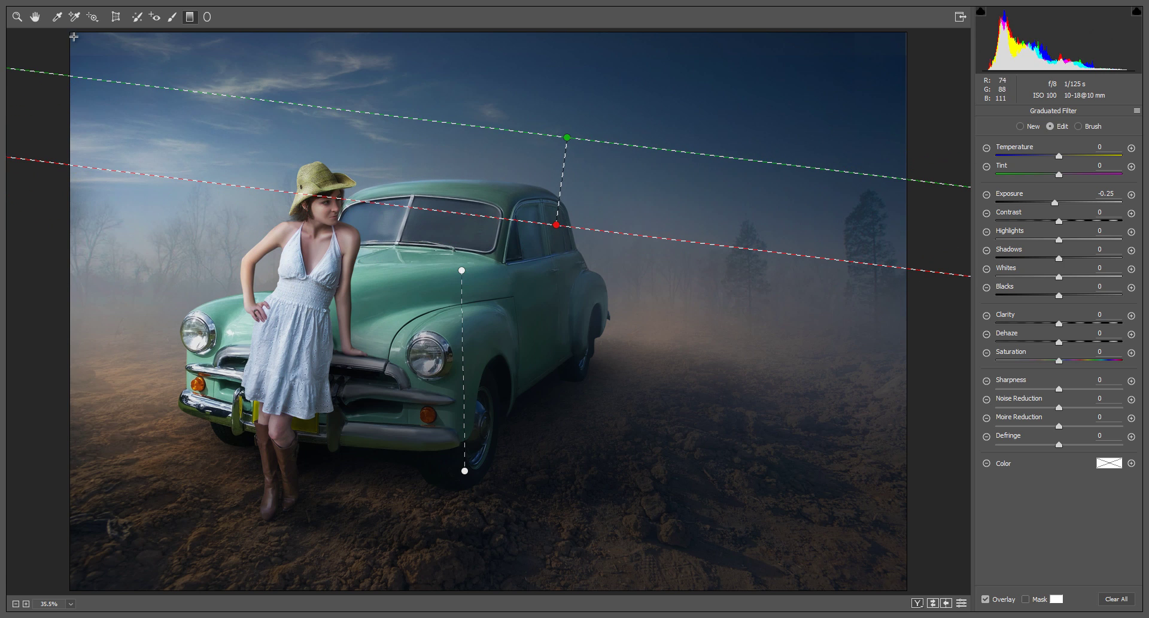
pyautogui.click(35, 17)
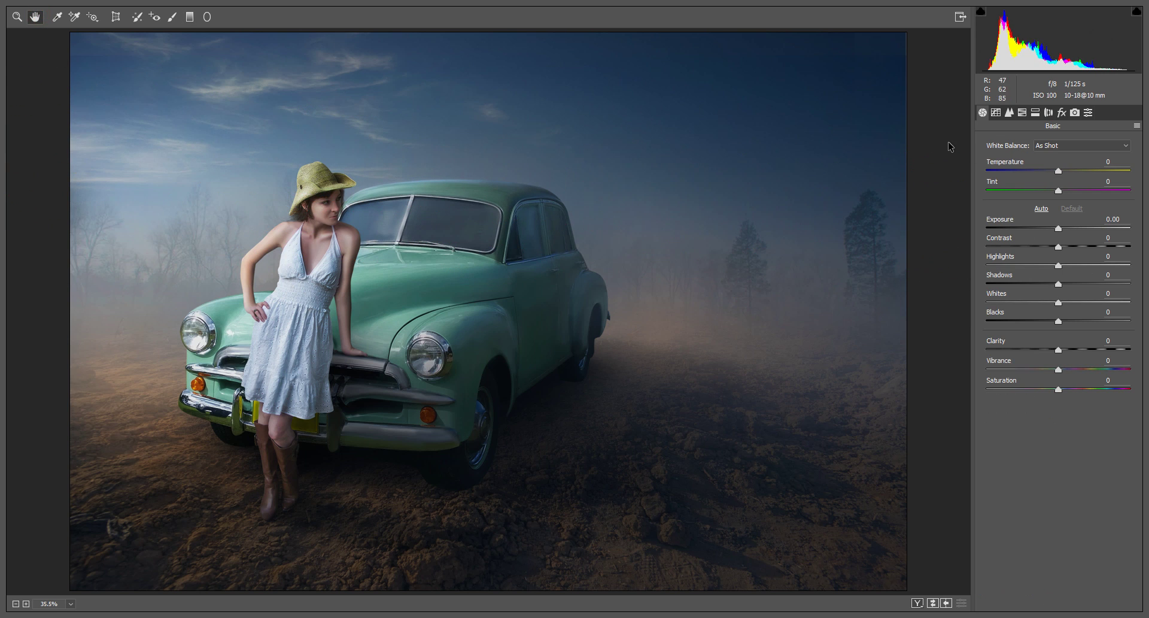
# On the Blue point curve, lower the top endpoint and pull down an upper-midtone point.
pyautogui.click(996, 112)
pyautogui.click(1064, 180)
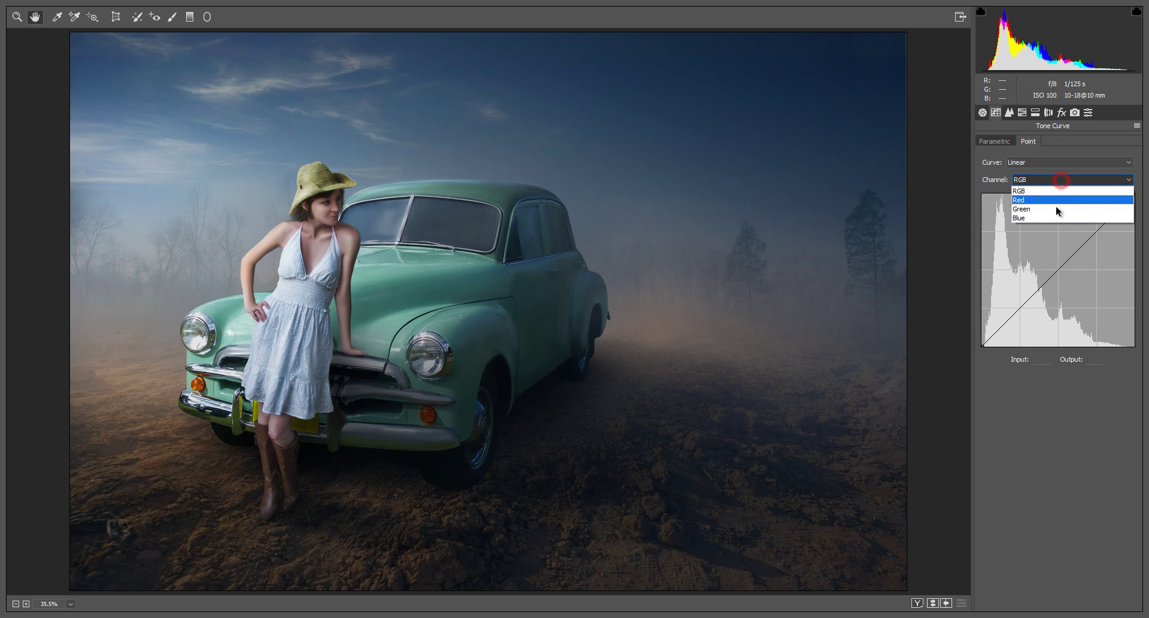
pyautogui.click(1082, 218)
pyautogui.moveTo(1134, 194); pyautogui.dragTo(1137, 213)
pyautogui.moveTo(1138, 217); pyautogui.dragTo(1146, 202)
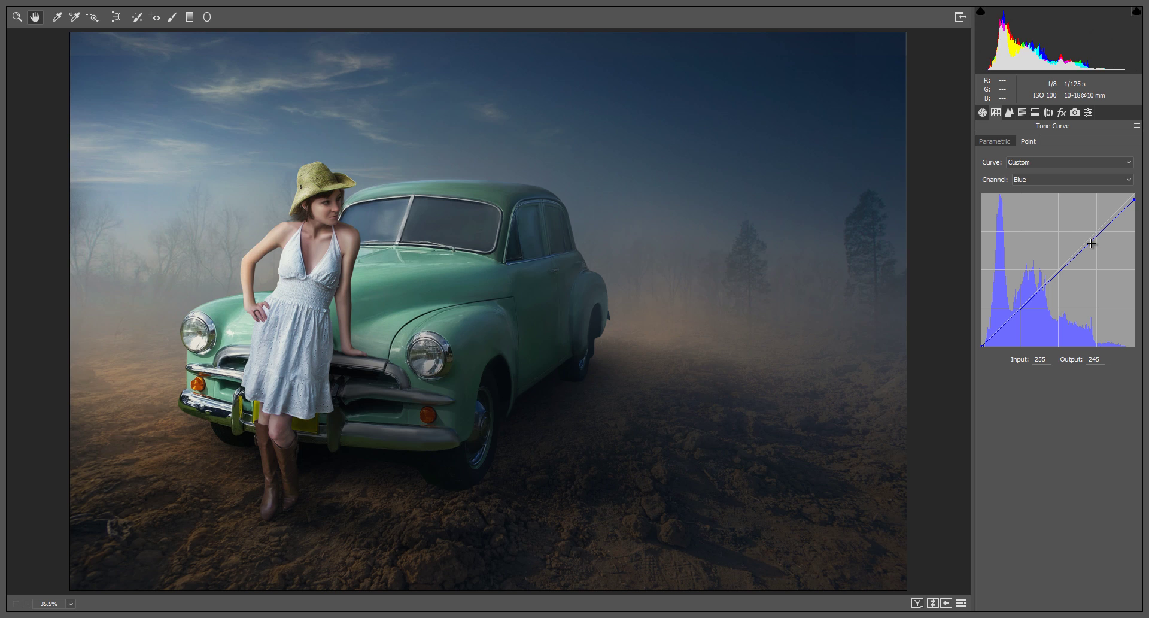
pyautogui.moveTo(1101, 237); pyautogui.dragTo(1095, 239)
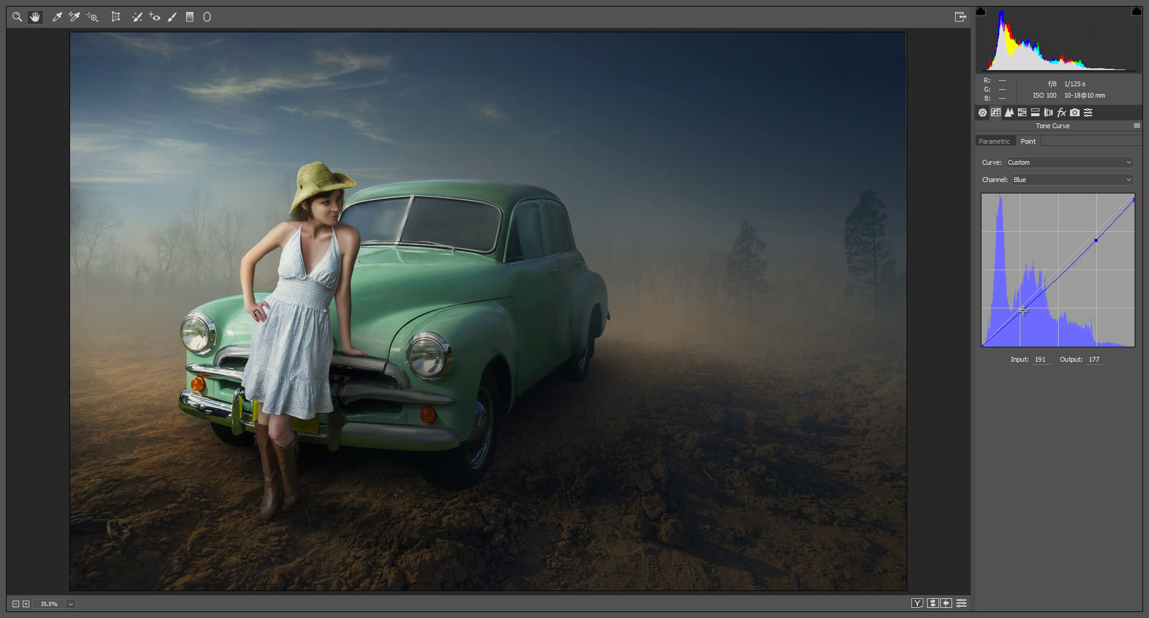
# Add a blue shadow point nudged up near 64/68, keeping the black point at zero.
pyautogui.moveTo(1023, 310); pyautogui.dragTo(1021, 312)
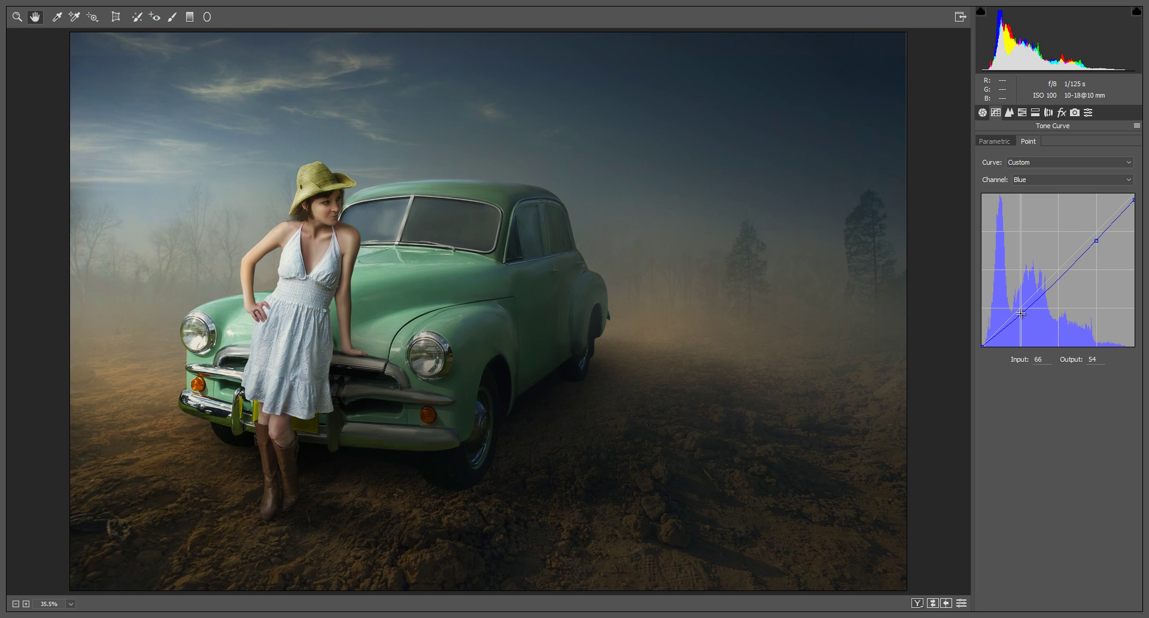
pyautogui.moveTo(1021, 313); pyautogui.dragTo(1021, 306)
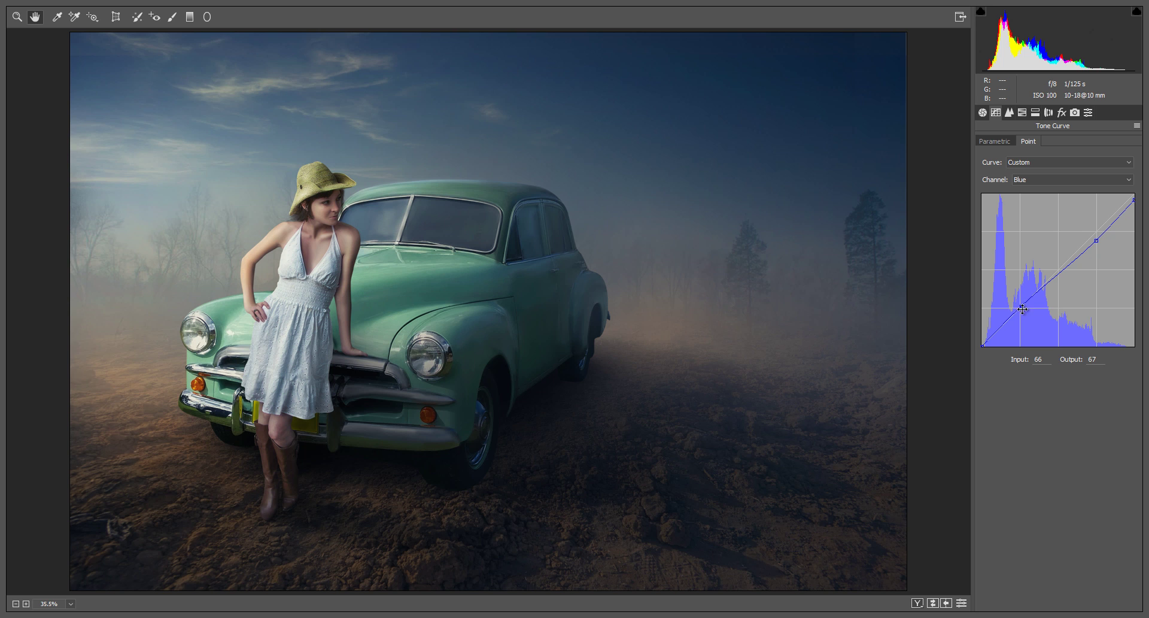
pyautogui.moveTo(1020, 306); pyautogui.dragTo(1020, 306)
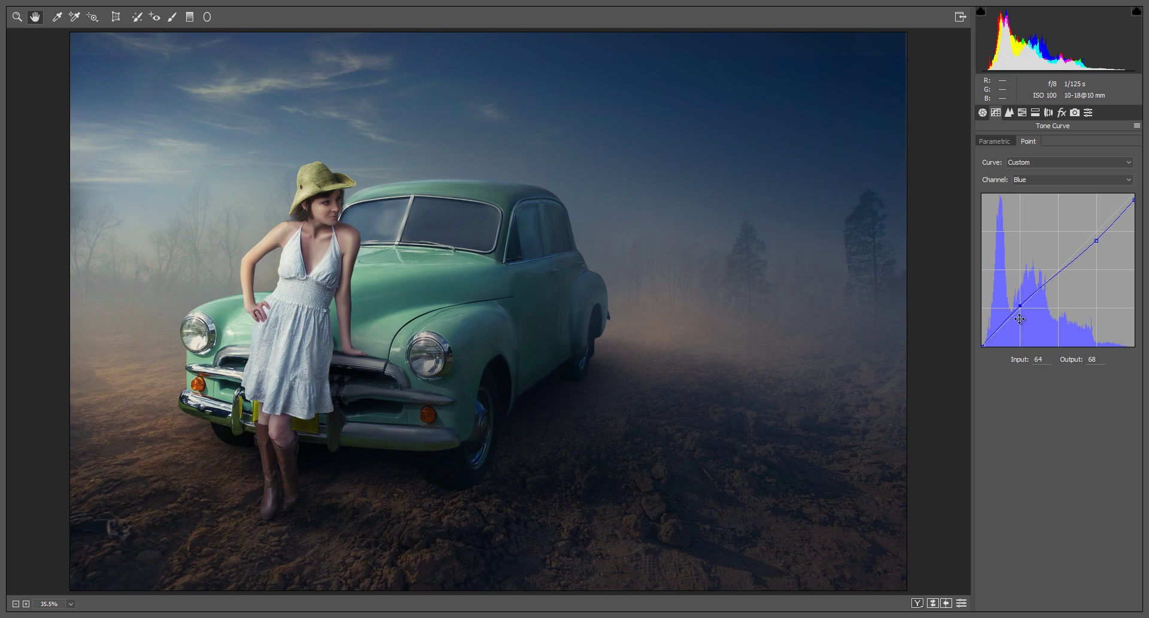
pyautogui.moveTo(983, 345); pyautogui.dragTo(977, 339)
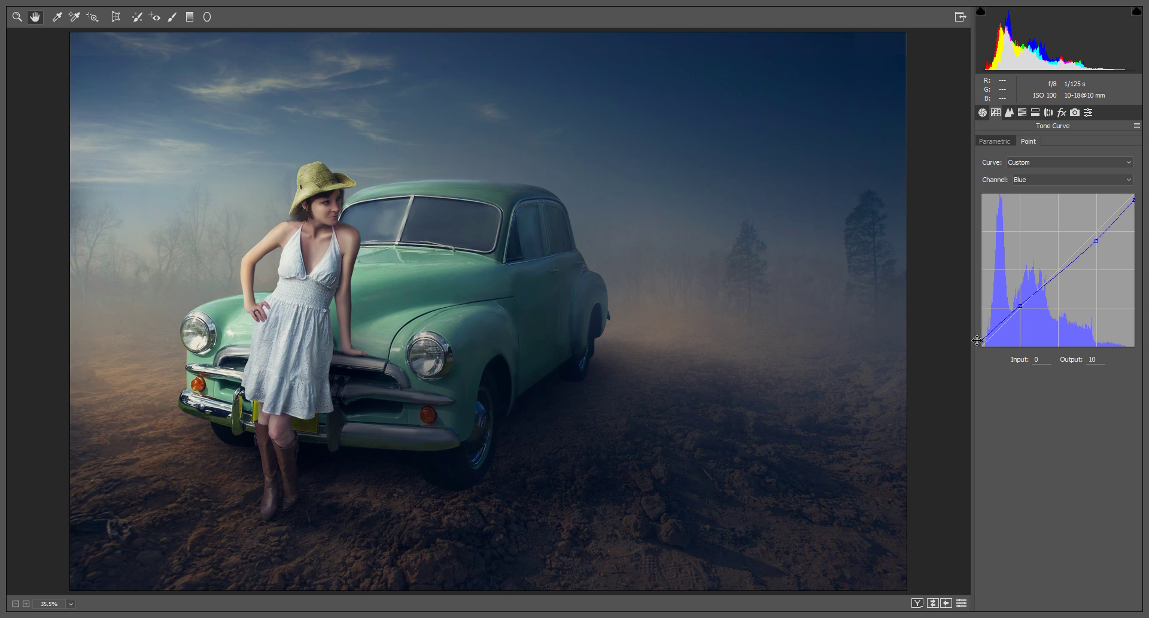
pyautogui.moveTo(977, 339); pyautogui.dragTo(978, 348)
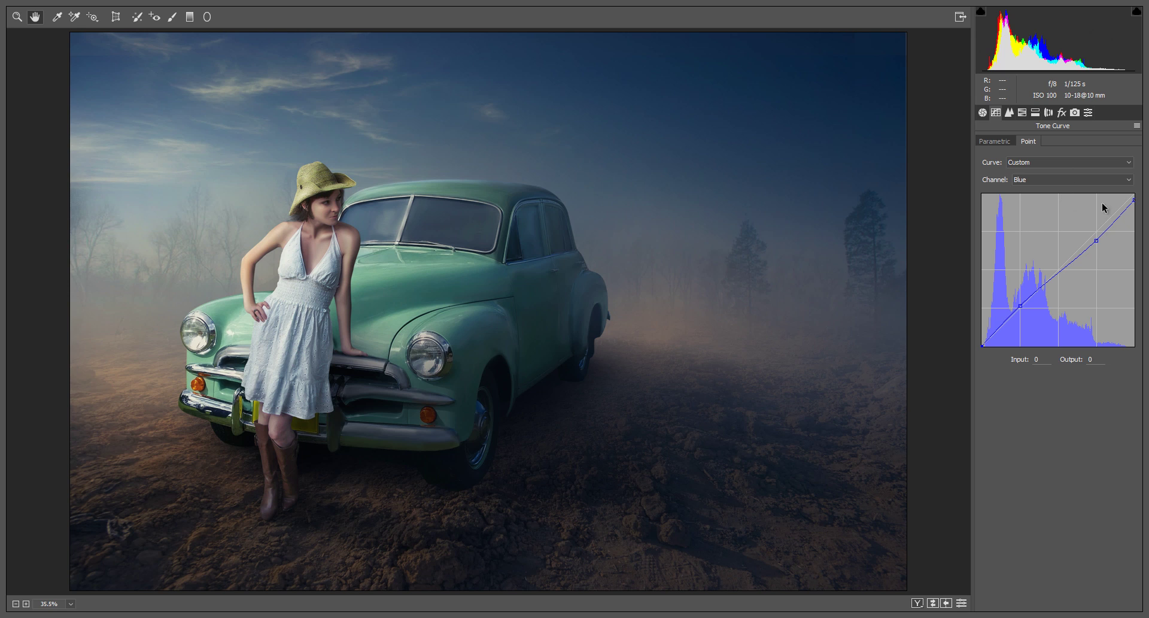
pyautogui.click(1009, 113)
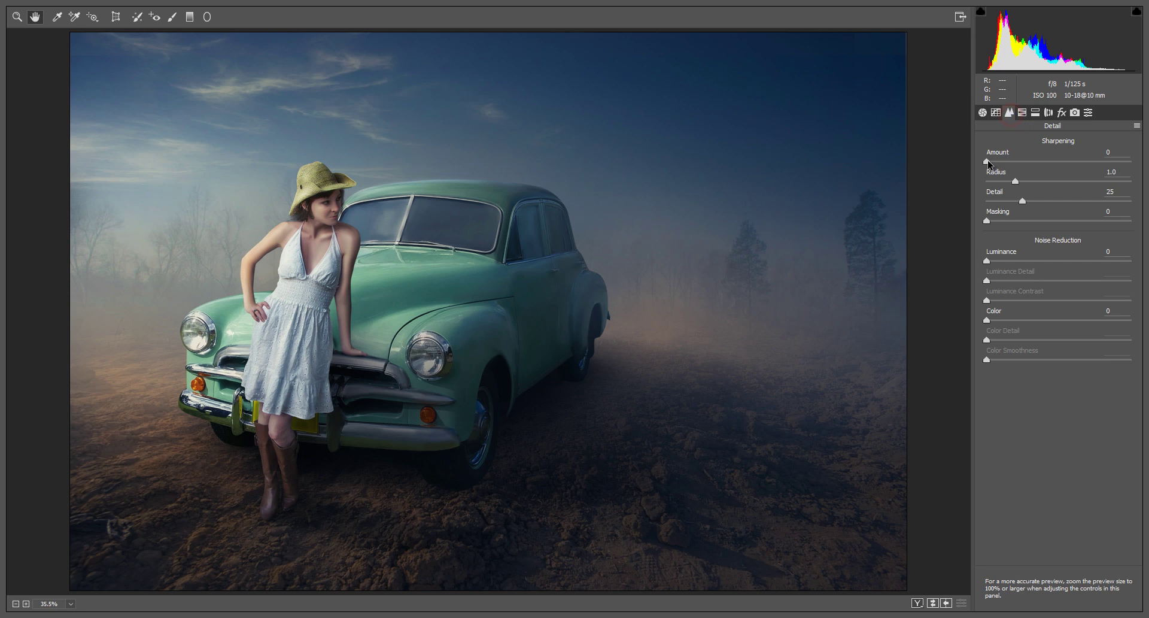
# Set a moderate Sharpening Amount, briefly test Dehaze leaving it at 0, then return to Tone Curve.
pyautogui.click(1071, 162)
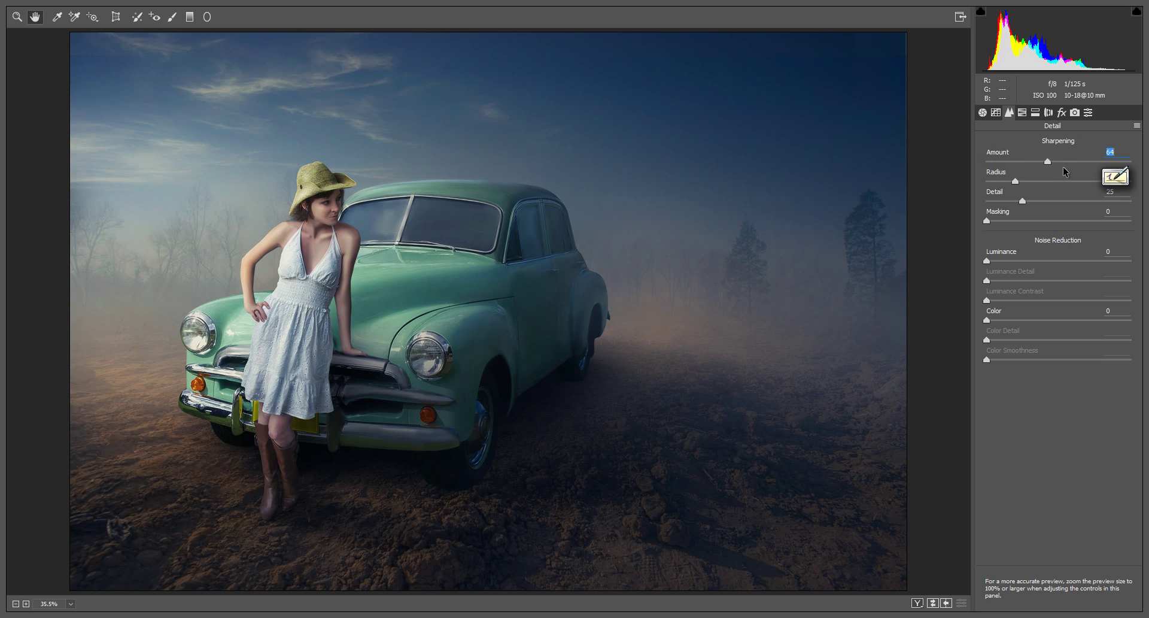
pyautogui.moveTo(1074, 168); pyautogui.dragTo(1063, 167)
pyautogui.click(1061, 112)
pyautogui.moveTo(1060, 168)
pyautogui.mouseDown()
pyautogui.moveTo(1047, 165)
pyautogui.moveTo(1060, 168)
pyautogui.mouseUp()
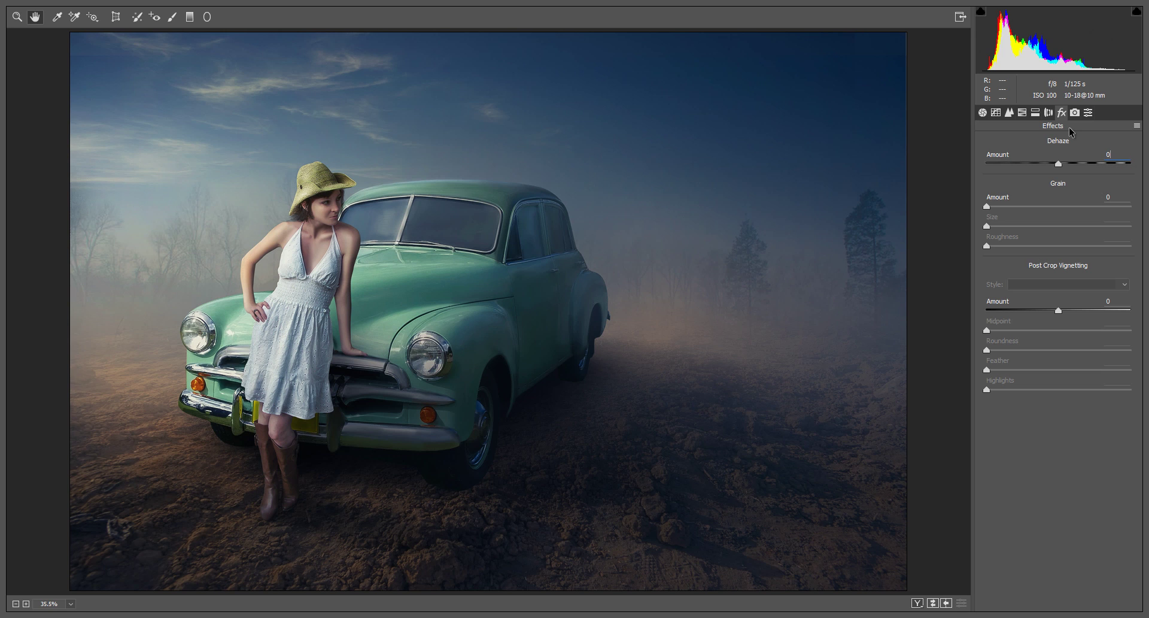
pyautogui.click(996, 113)
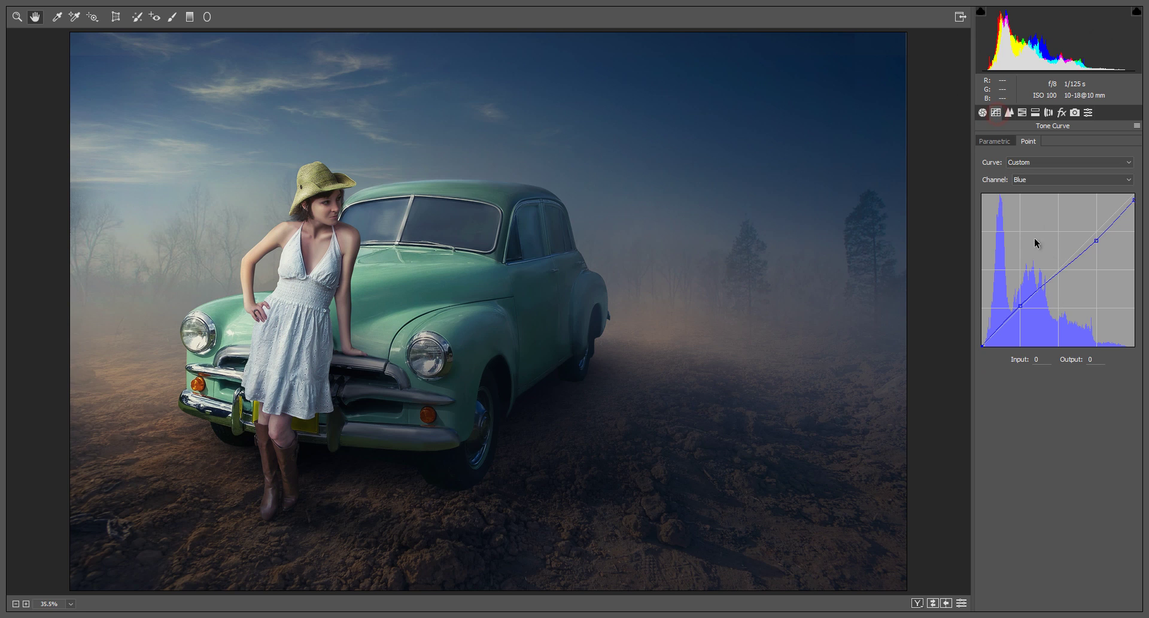
# Set the RGB point curve: white point 241, points 197/191 and 65/59, black point 8.
pyautogui.click(1036, 179)
pyautogui.click(1036, 192)
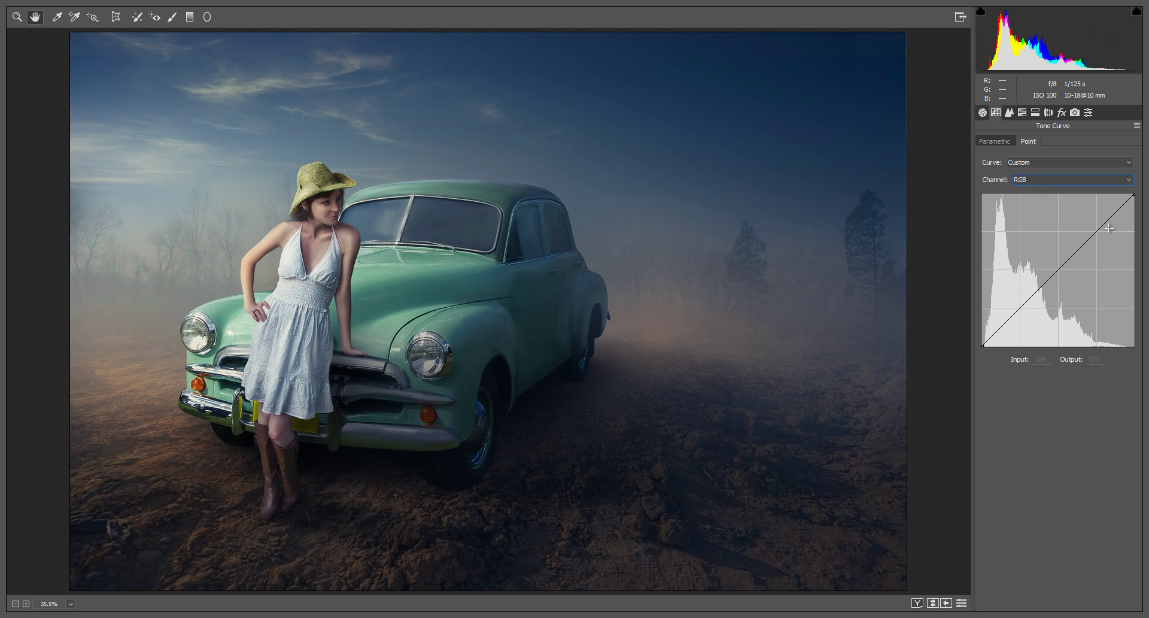
pyautogui.moveTo(1133, 196); pyautogui.dragTo(1136, 202)
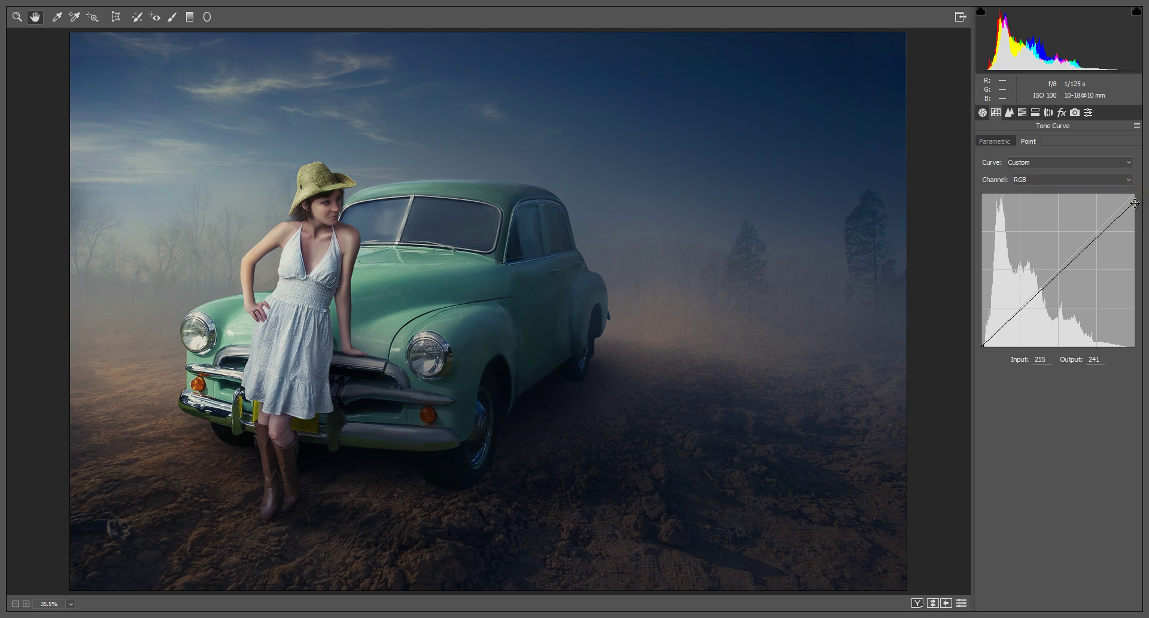
pyautogui.moveTo(1098, 236); pyautogui.dragTo(1100, 232)
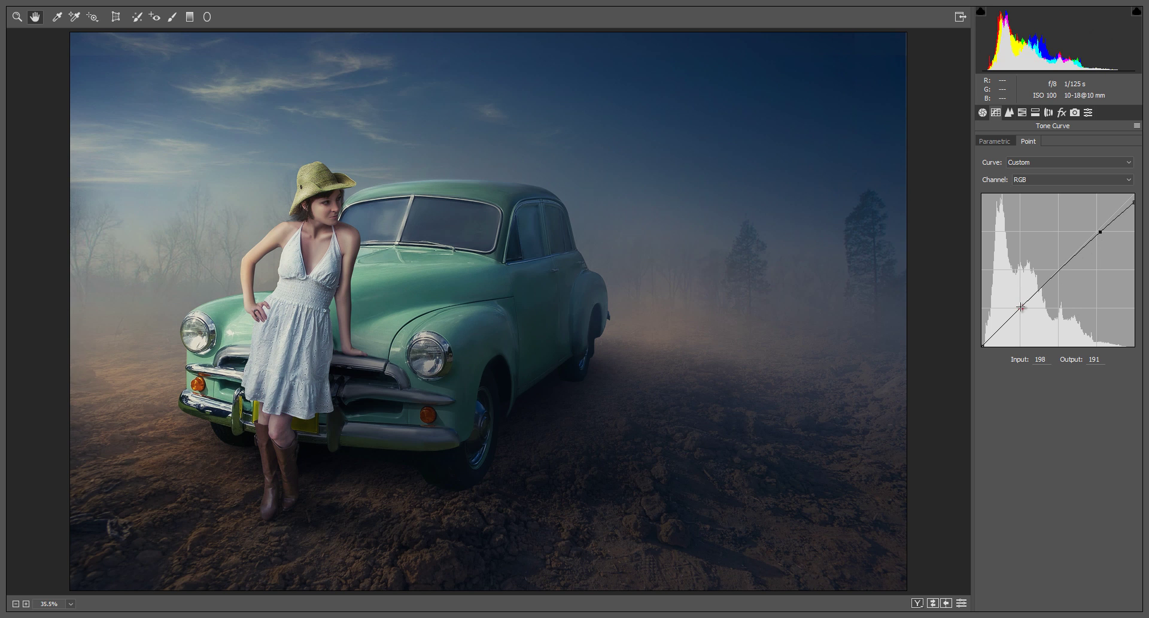
pyautogui.moveTo(1021, 307); pyautogui.dragTo(1020, 310)
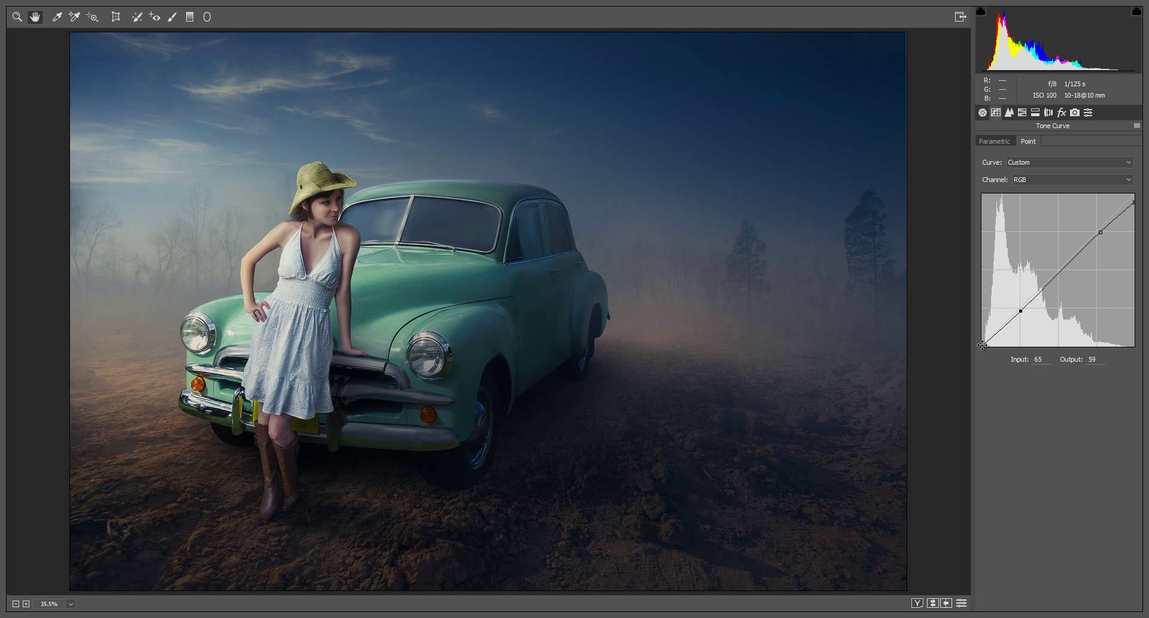
pyautogui.moveTo(982, 345); pyautogui.dragTo(982, 340)
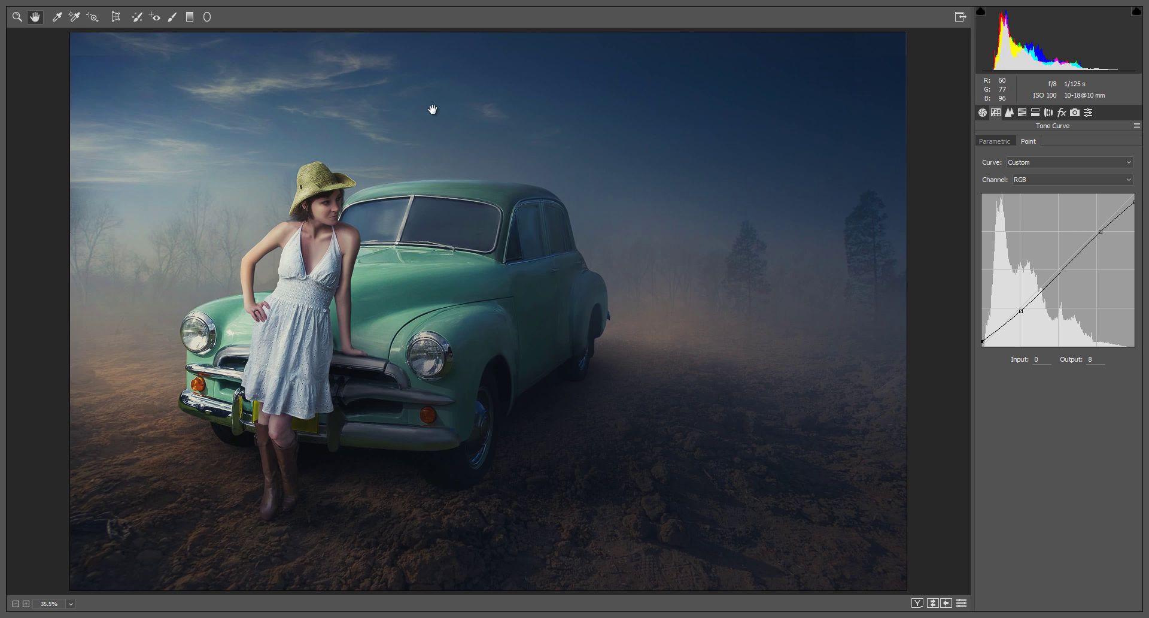
pyautogui.click(191, 20)
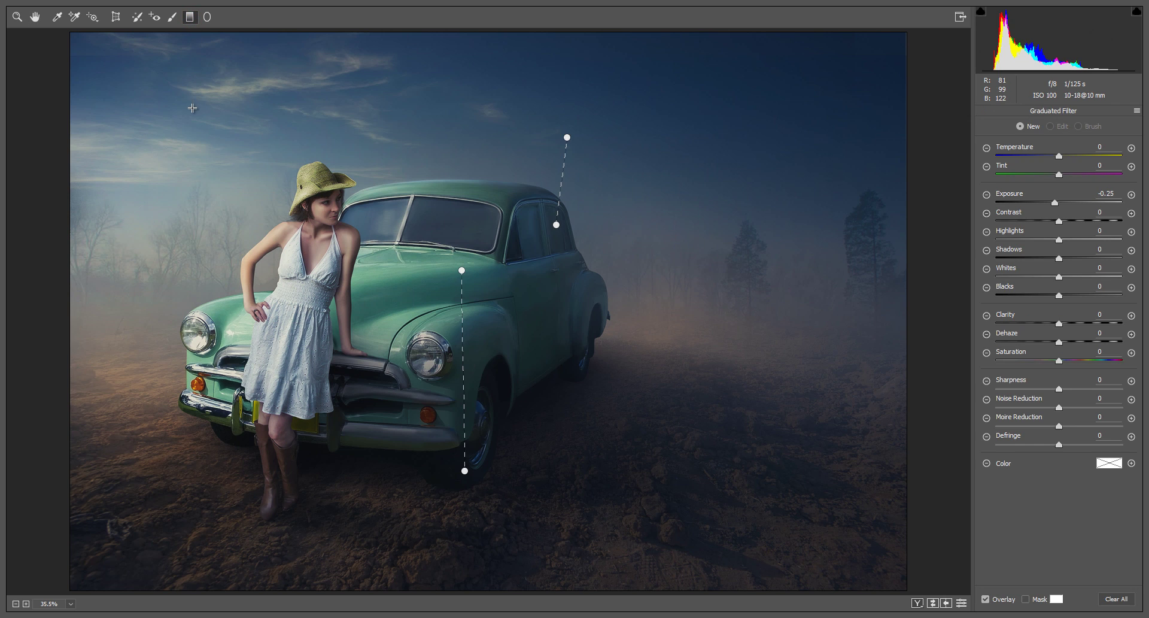
# Draw a radial filter around the woman and car, darkening the outside by -0.20 exposure.
pyautogui.click(207, 17)
pyautogui.moveTo(287, 235)
pyautogui.mouseDown()
pyautogui.moveTo(478, 362)
pyautogui.moveTo(634, 426)
pyautogui.moveTo(634, 413)
pyautogui.mouseUp()
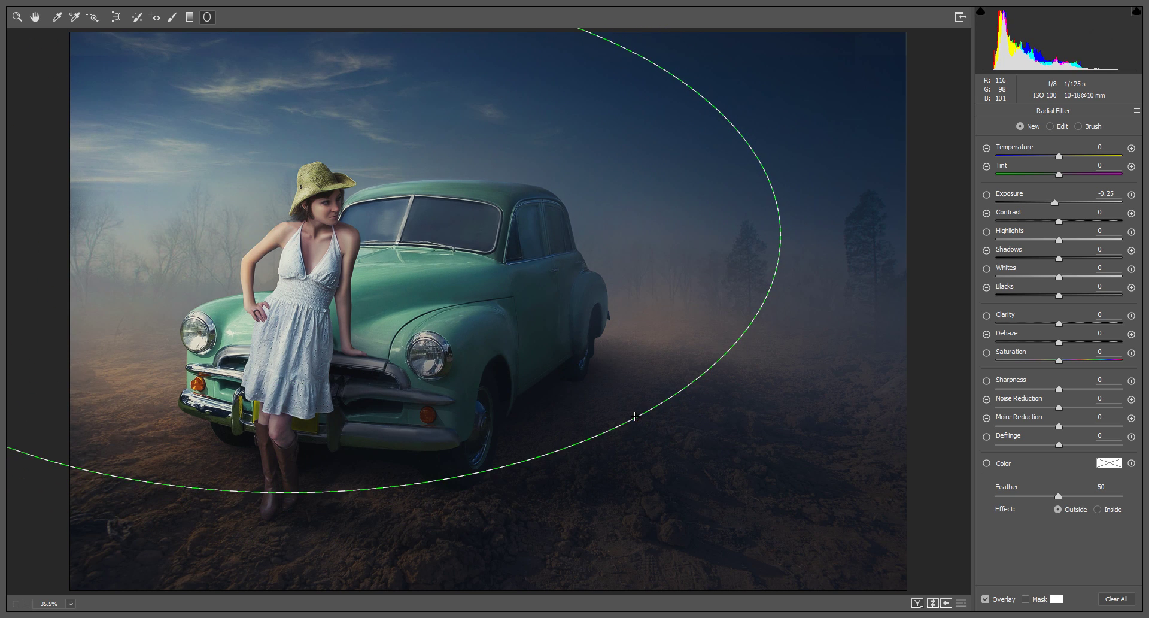
pyautogui.moveTo(1054, 203)
pyautogui.mouseDown()
pyautogui.moveTo(1071, 205)
pyautogui.moveTo(1056, 205)
pyautogui.mouseUp()
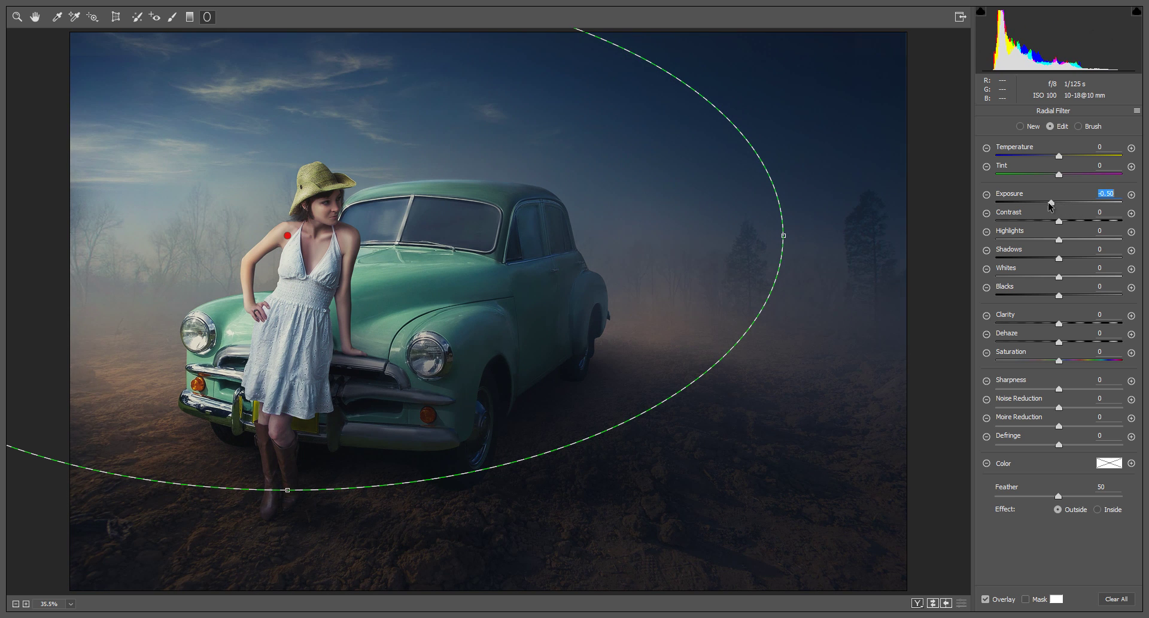
pyautogui.moveTo(1057, 206); pyautogui.dragTo(1055, 205)
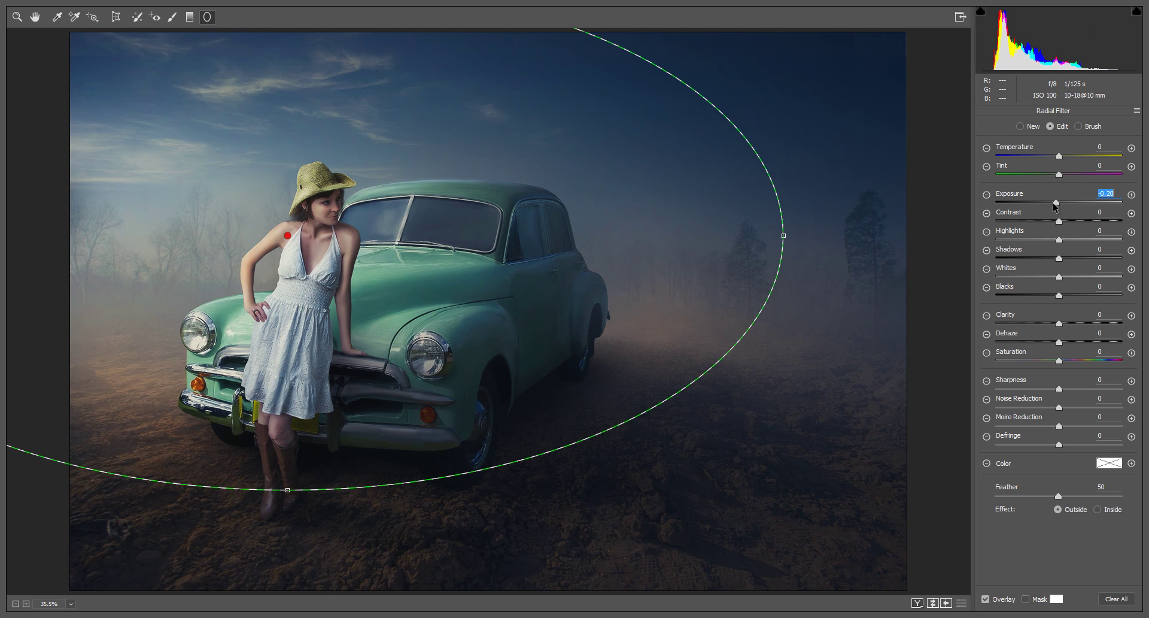
pyautogui.click(35, 18)
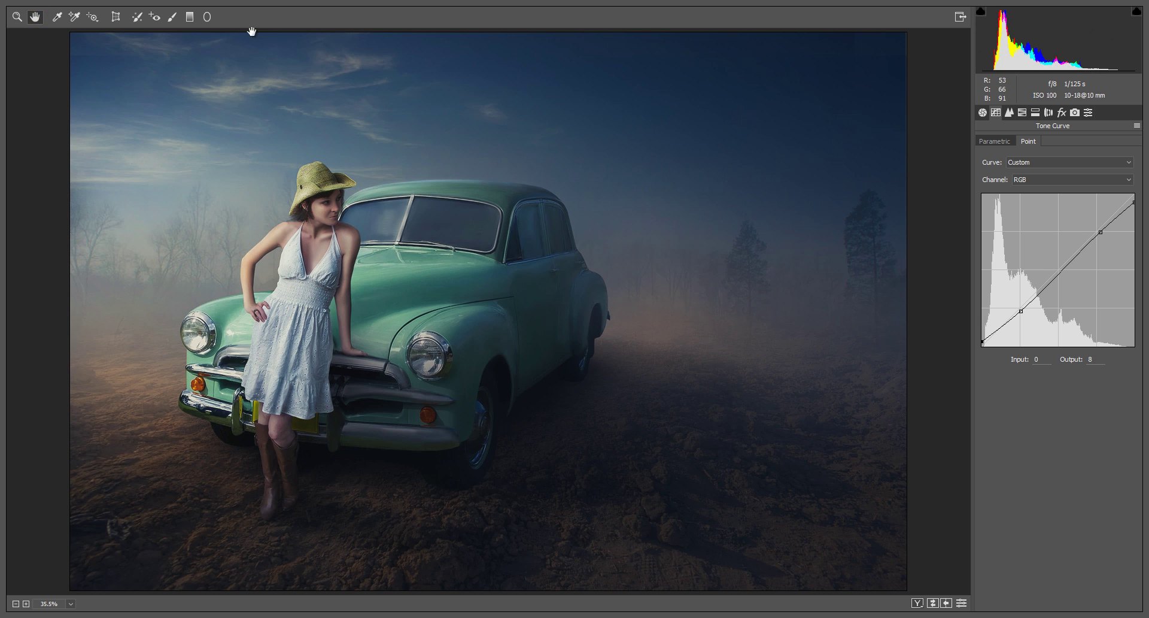
# Extend the radial filter's bottom edge down past the woman's feet.
pyautogui.click(207, 17)
pyautogui.click(288, 235)
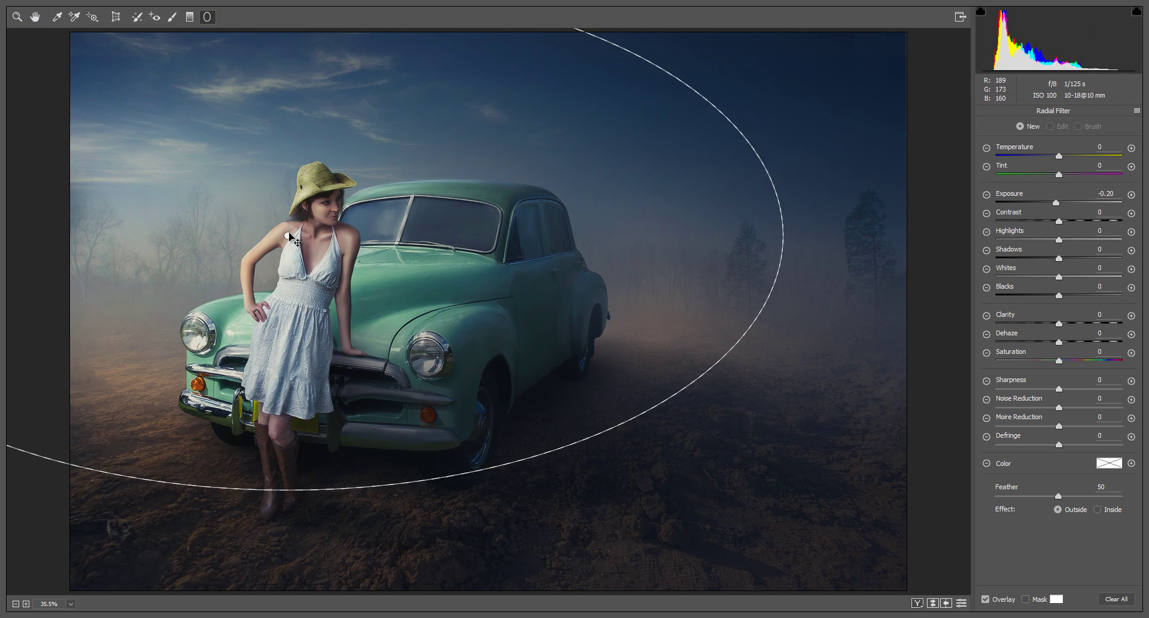
pyautogui.moveTo(287, 491); pyautogui.dragTo(287, 541)
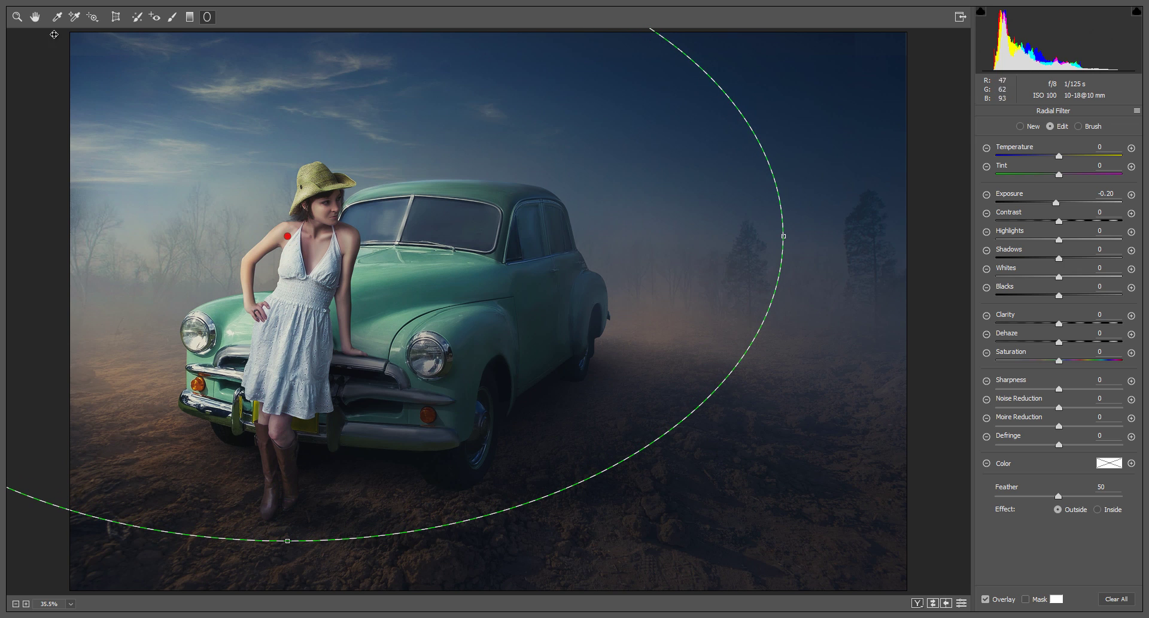
pyautogui.press('h')
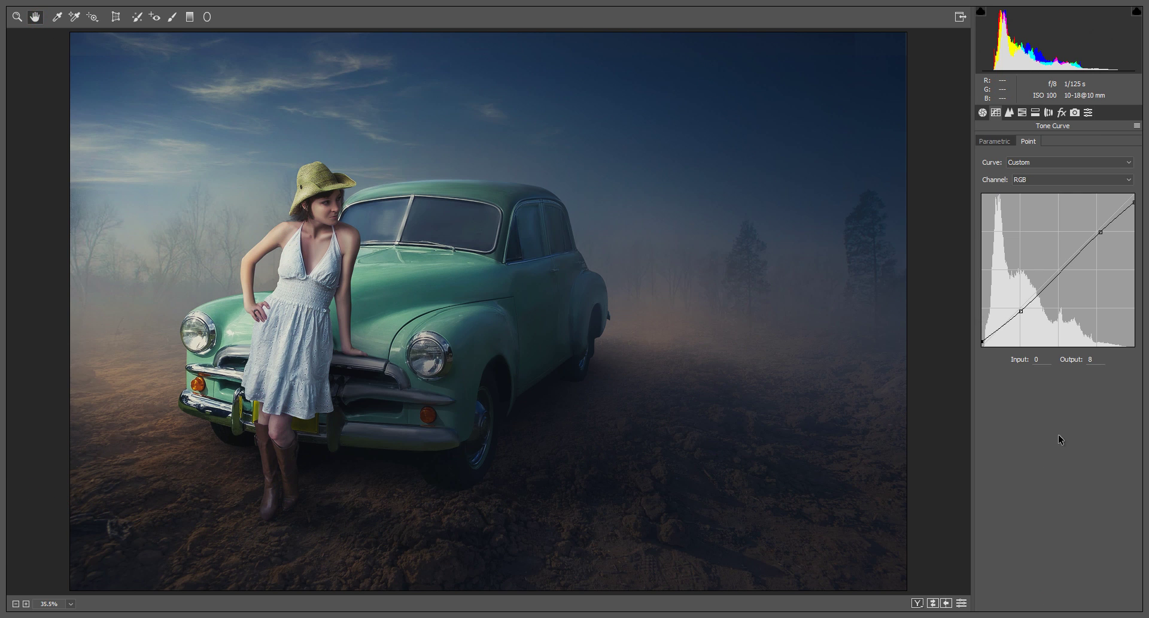